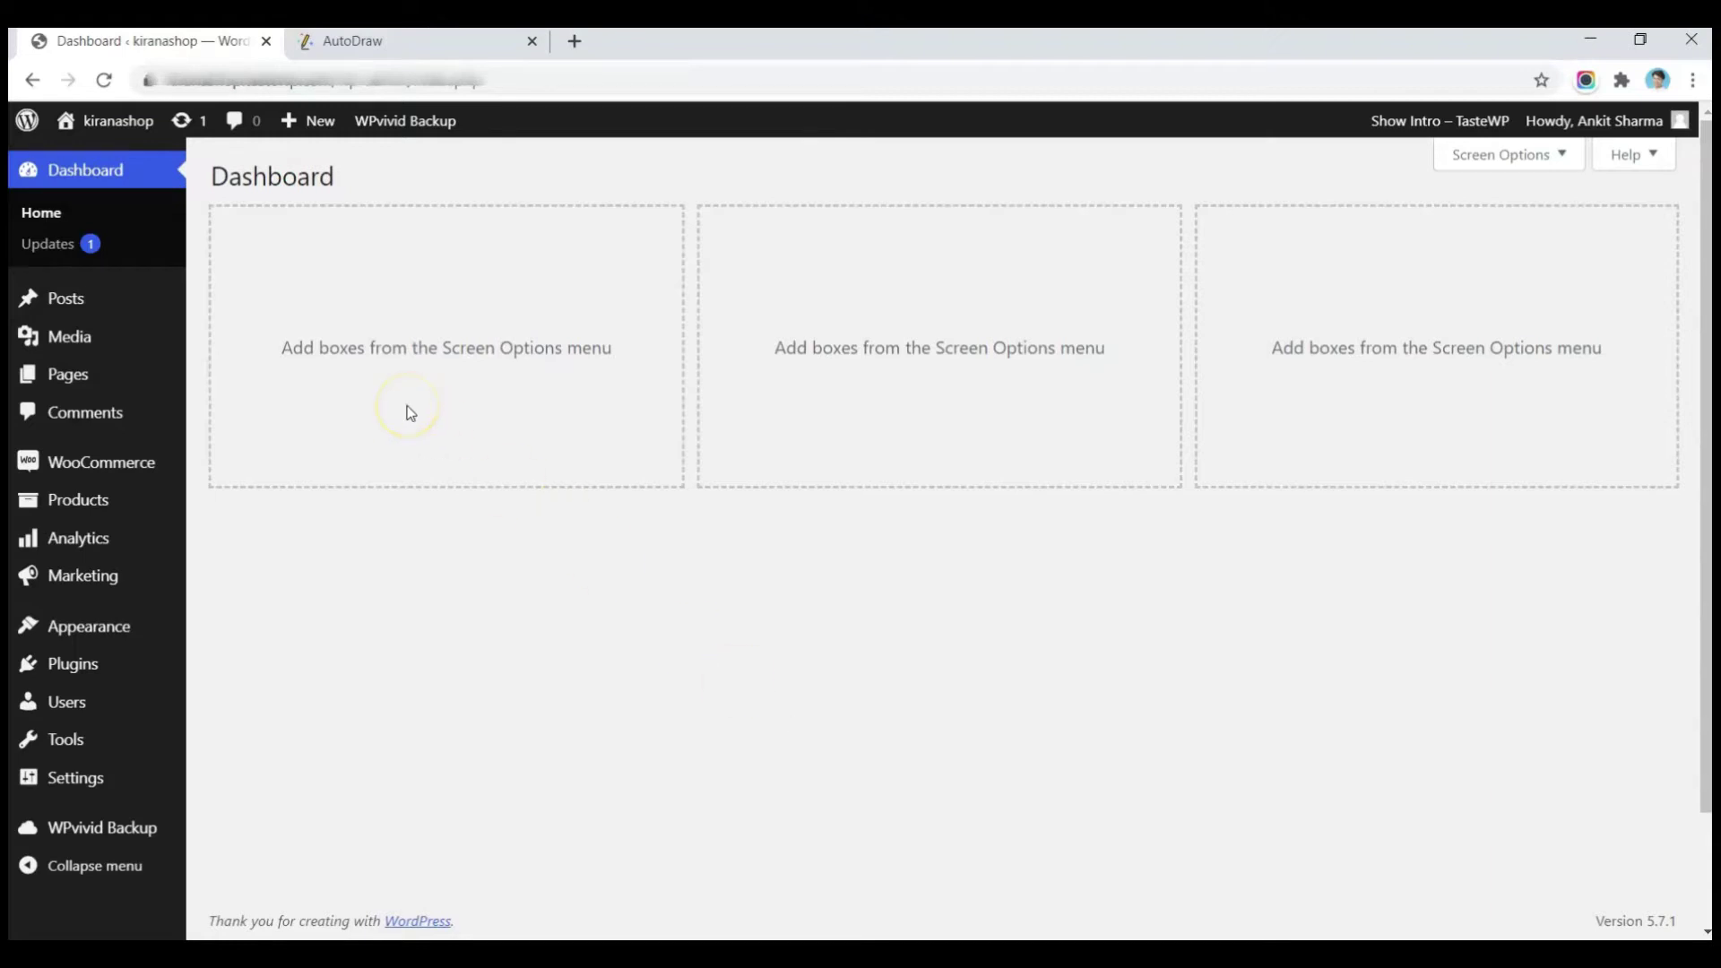
In WooCommerce's general settings, restrict the selling locations to specific countries and choose India
mouse_move(124, 474)
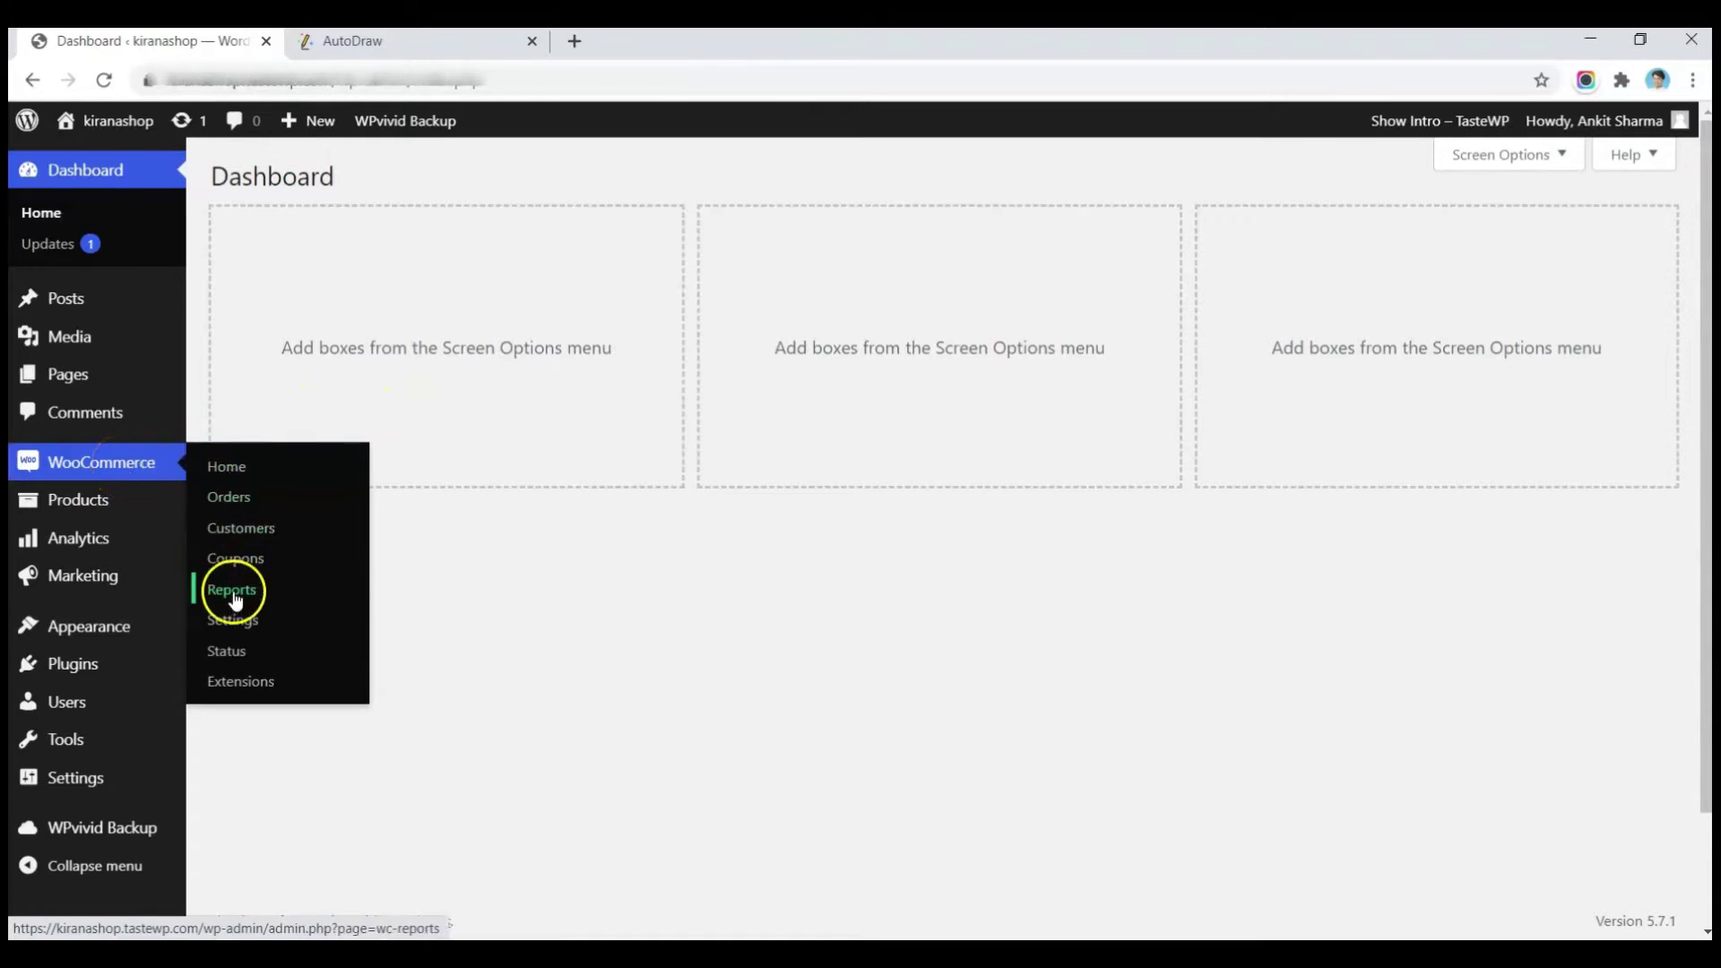
click(237, 630)
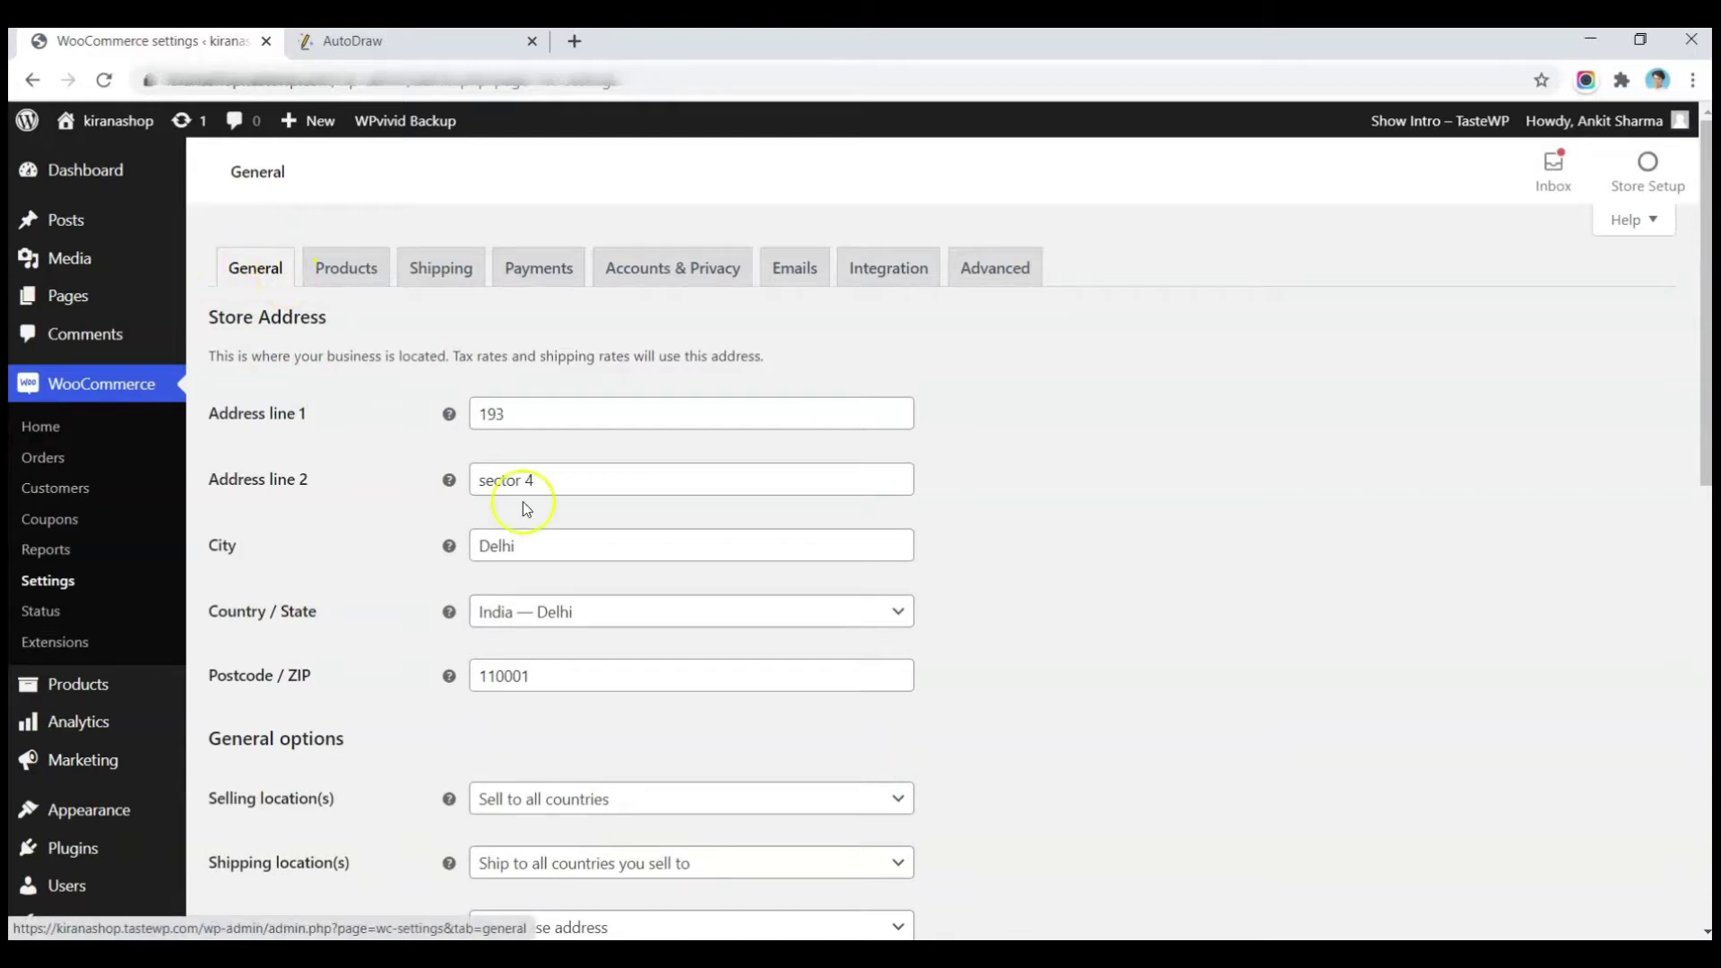
scroll(524, 502, down, 1)
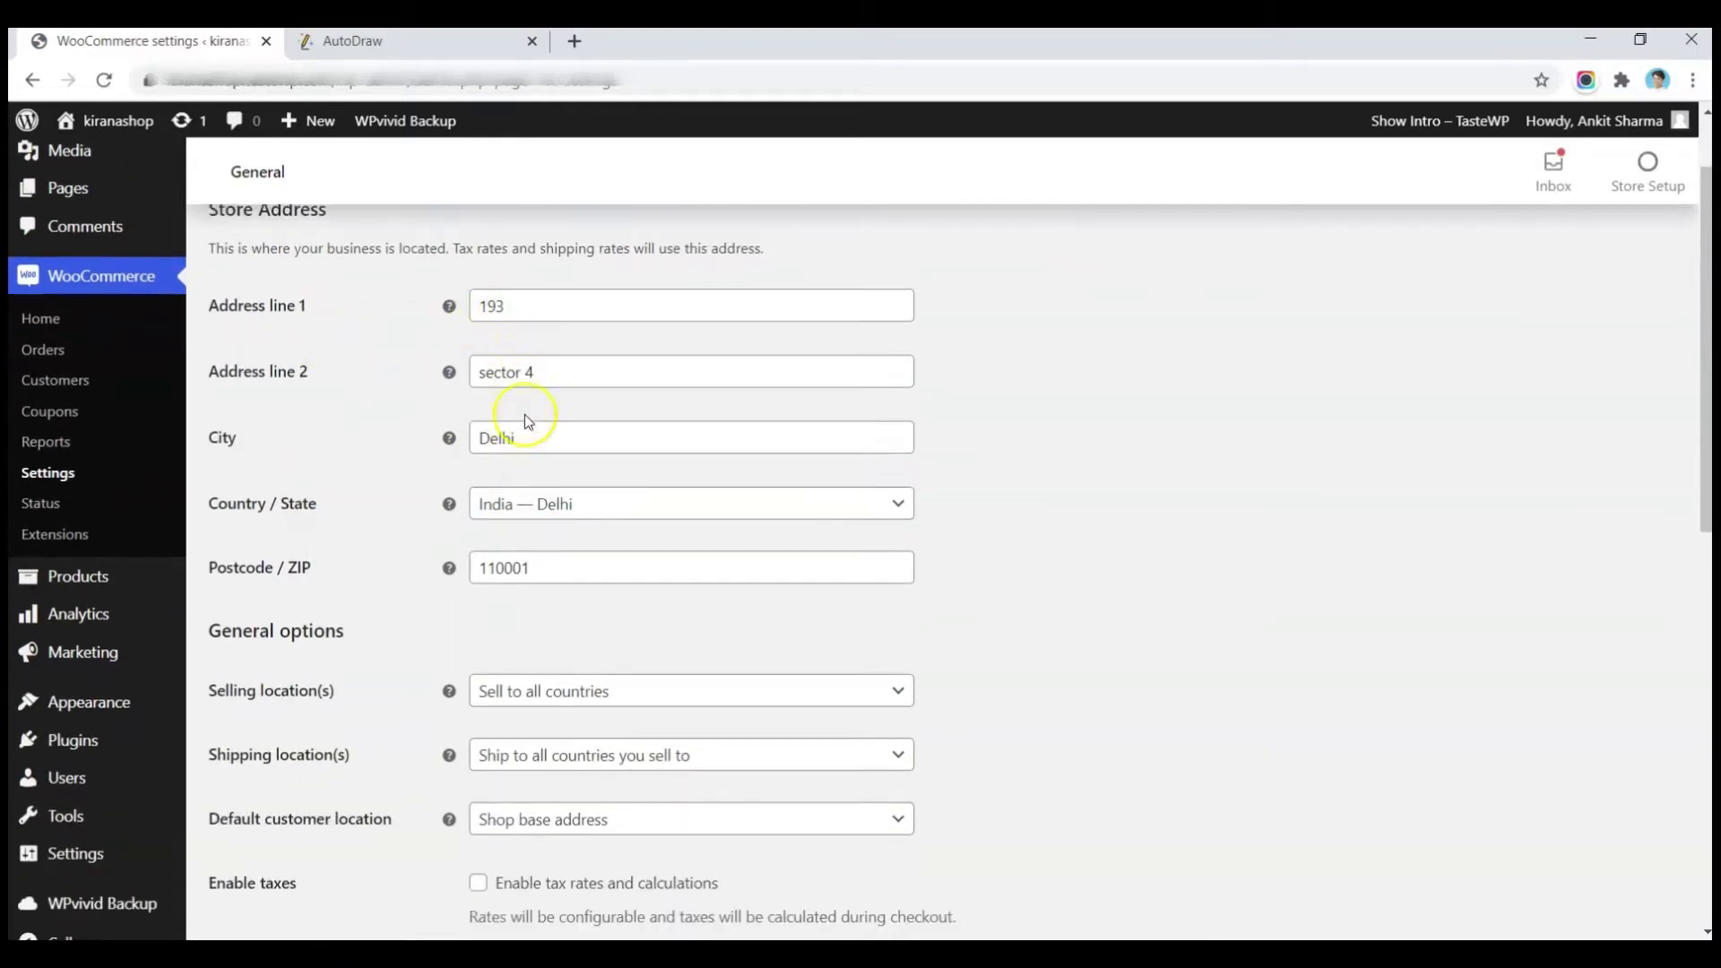
scroll(516, 549, down, 2)
scroll(518, 554, down, 1)
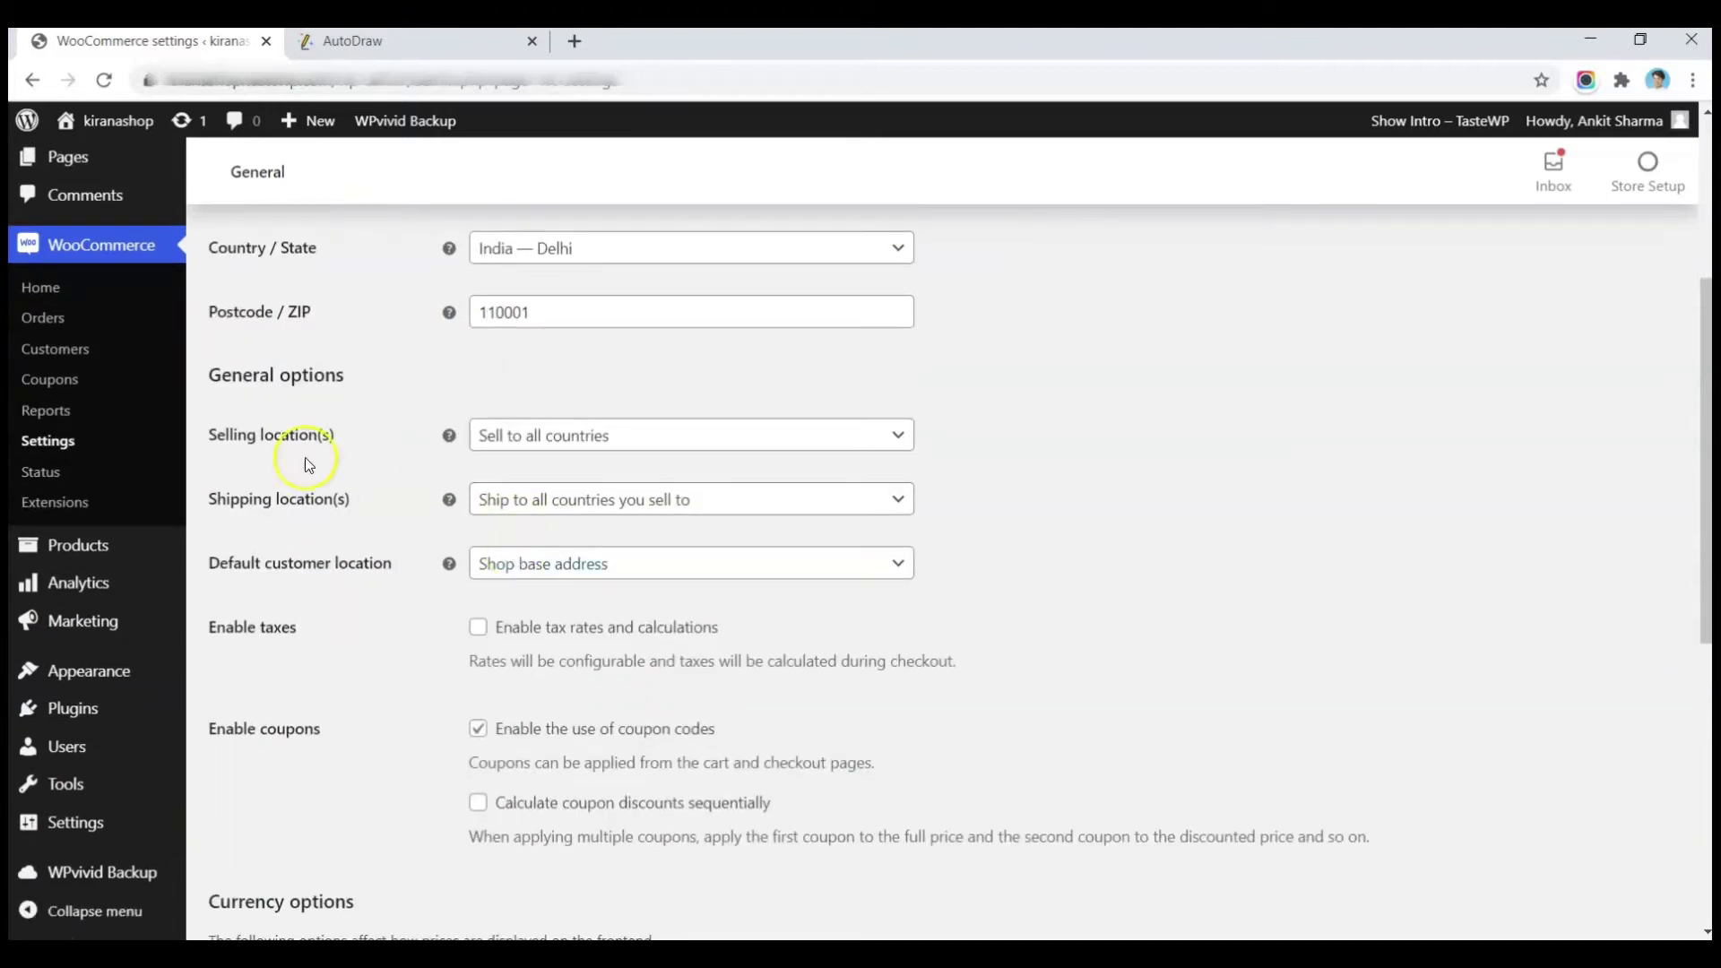
click(518, 437)
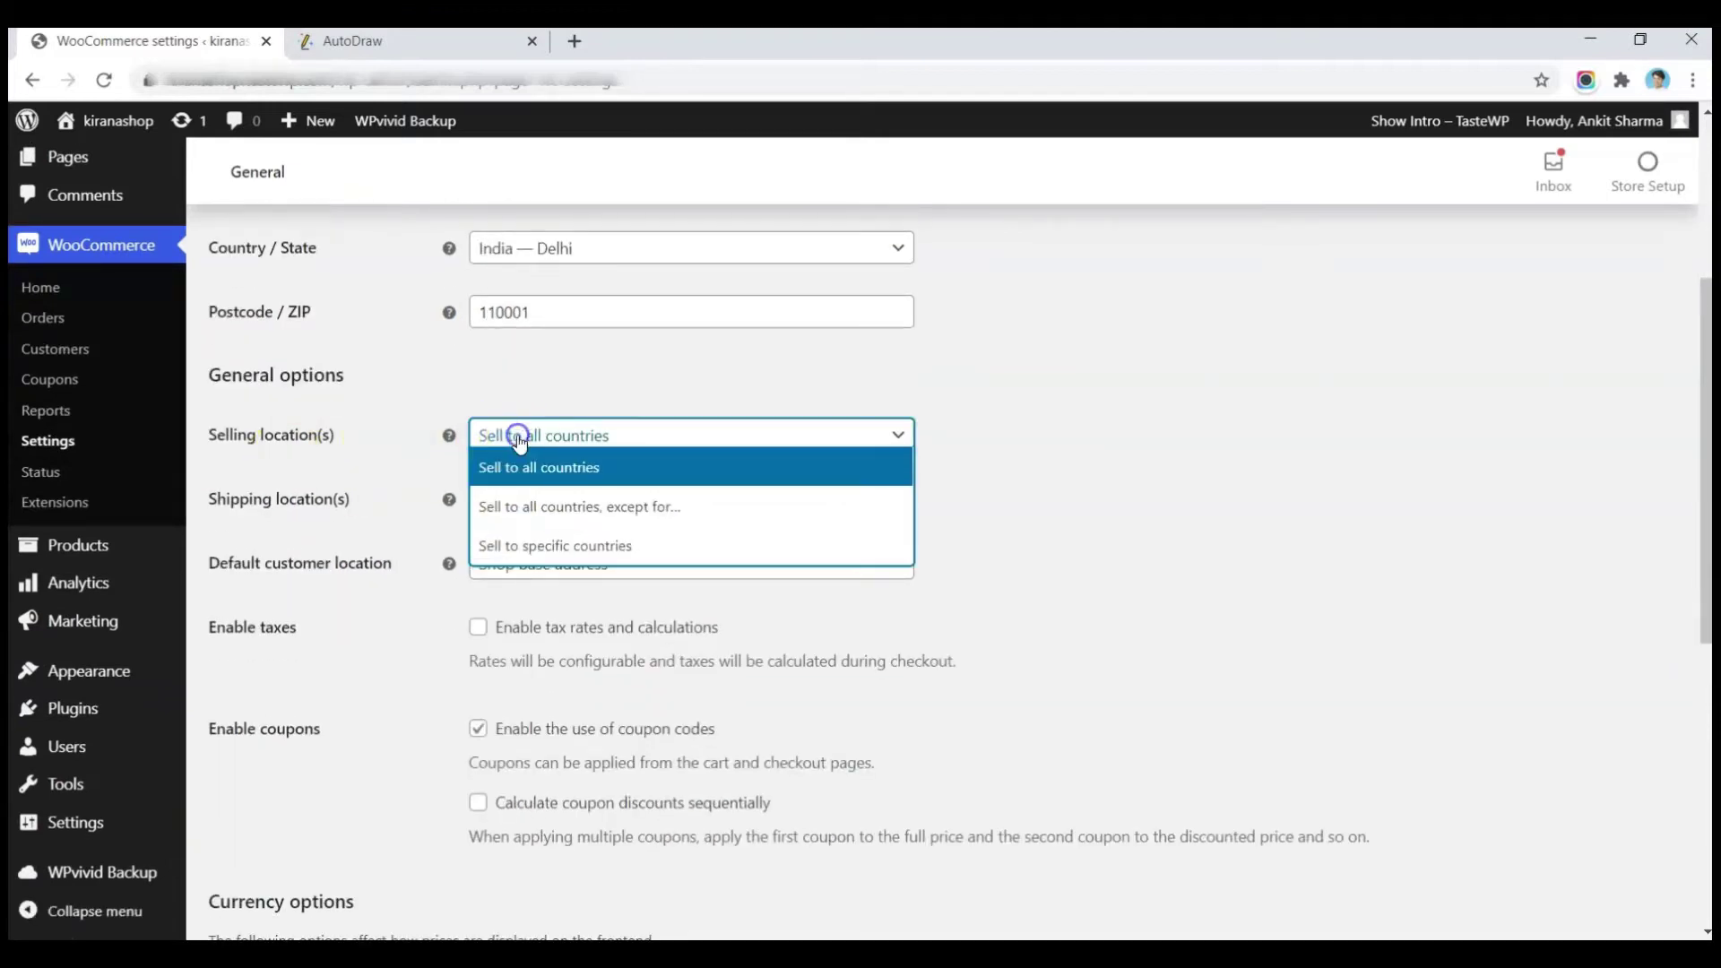
click(532, 544)
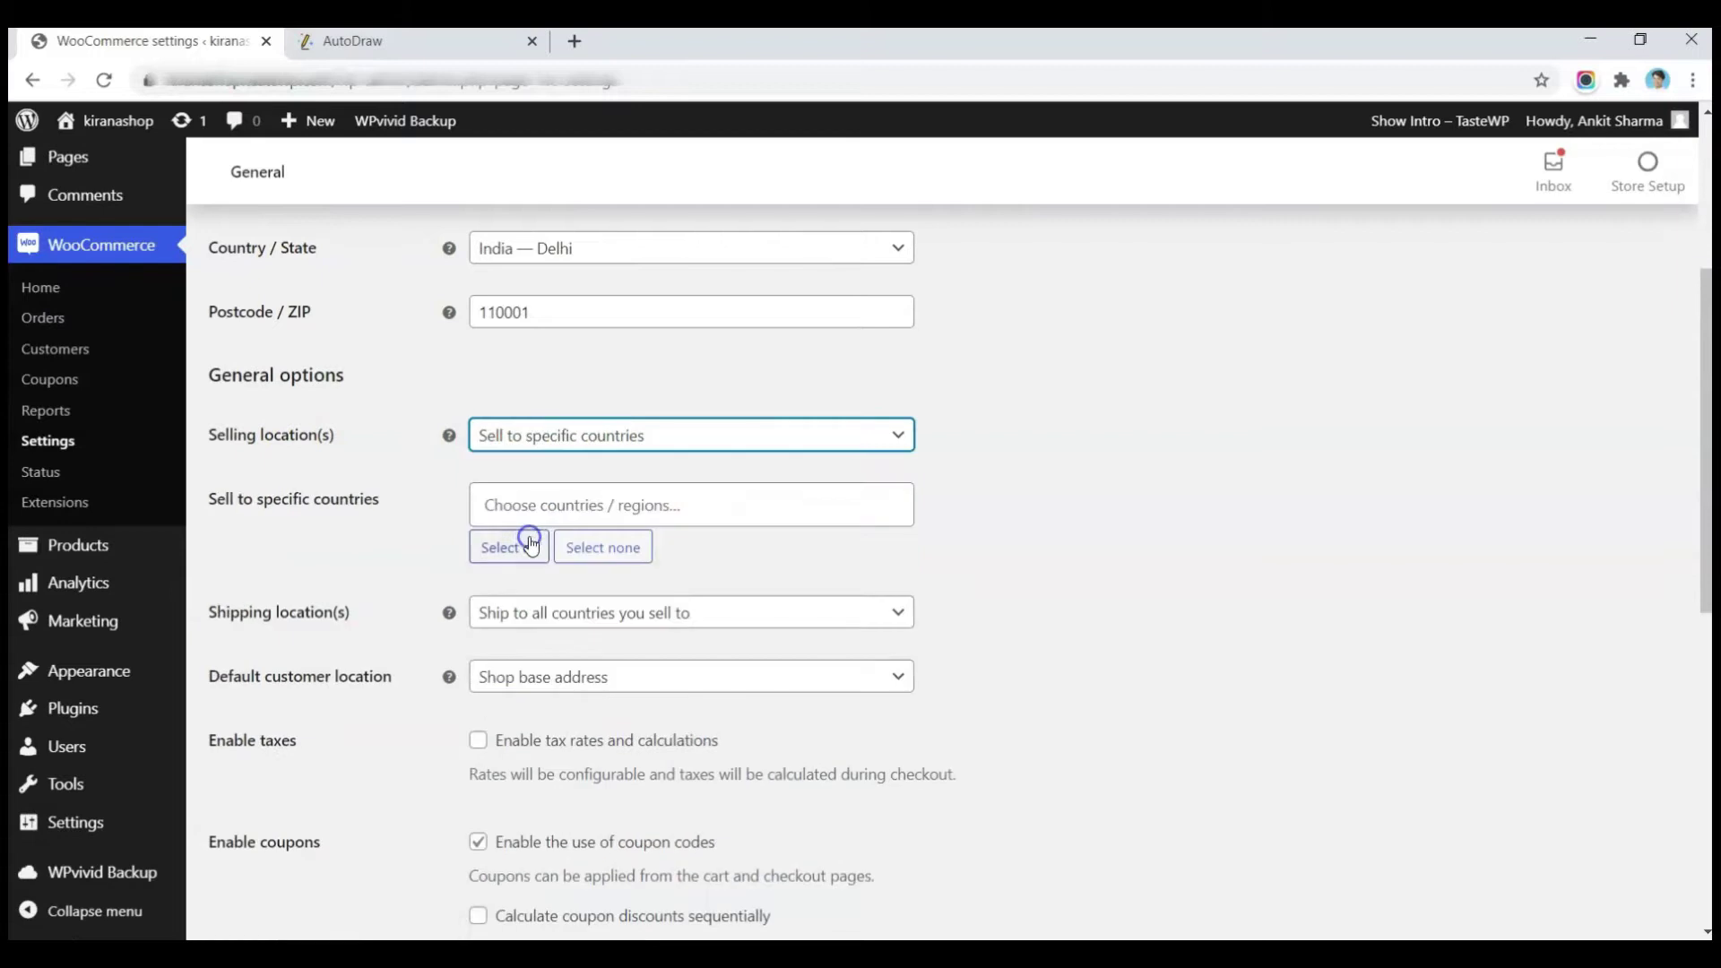
click(553, 503)
text(ind)
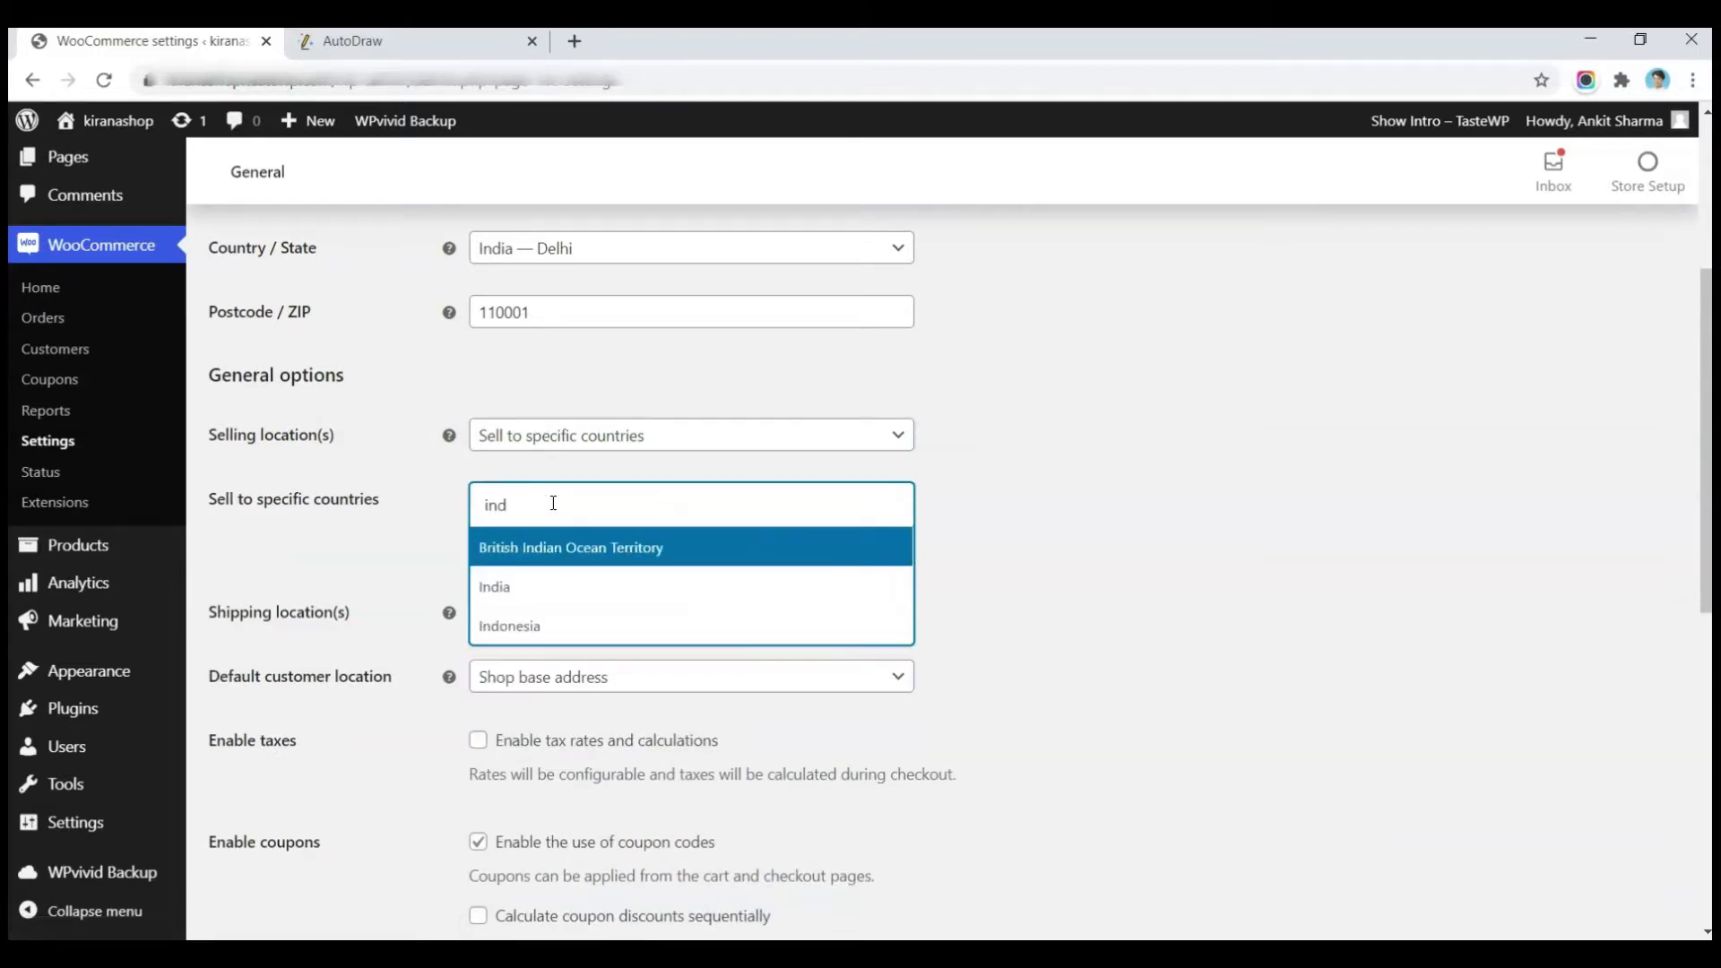
click(522, 586)
scroll(381, 556, down, 1)
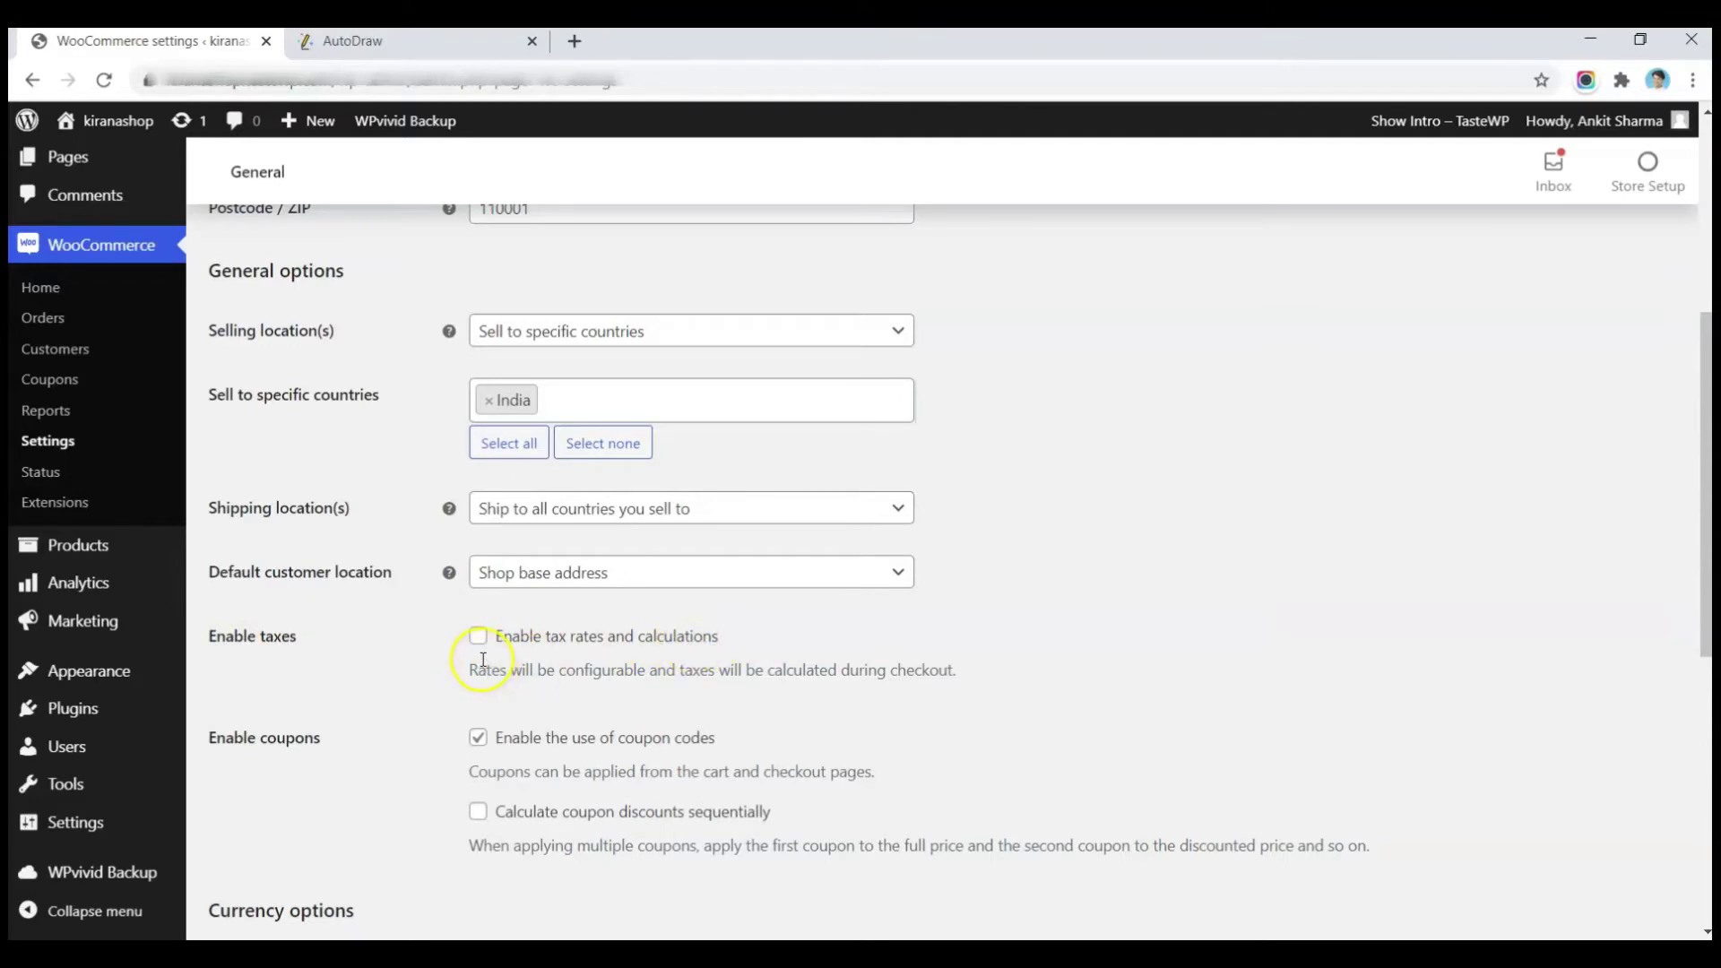
Enable tax rates and calculations in the general settings and save the changes
scroll(428, 661, up, 3)
scroll(428, 661, up, 2)
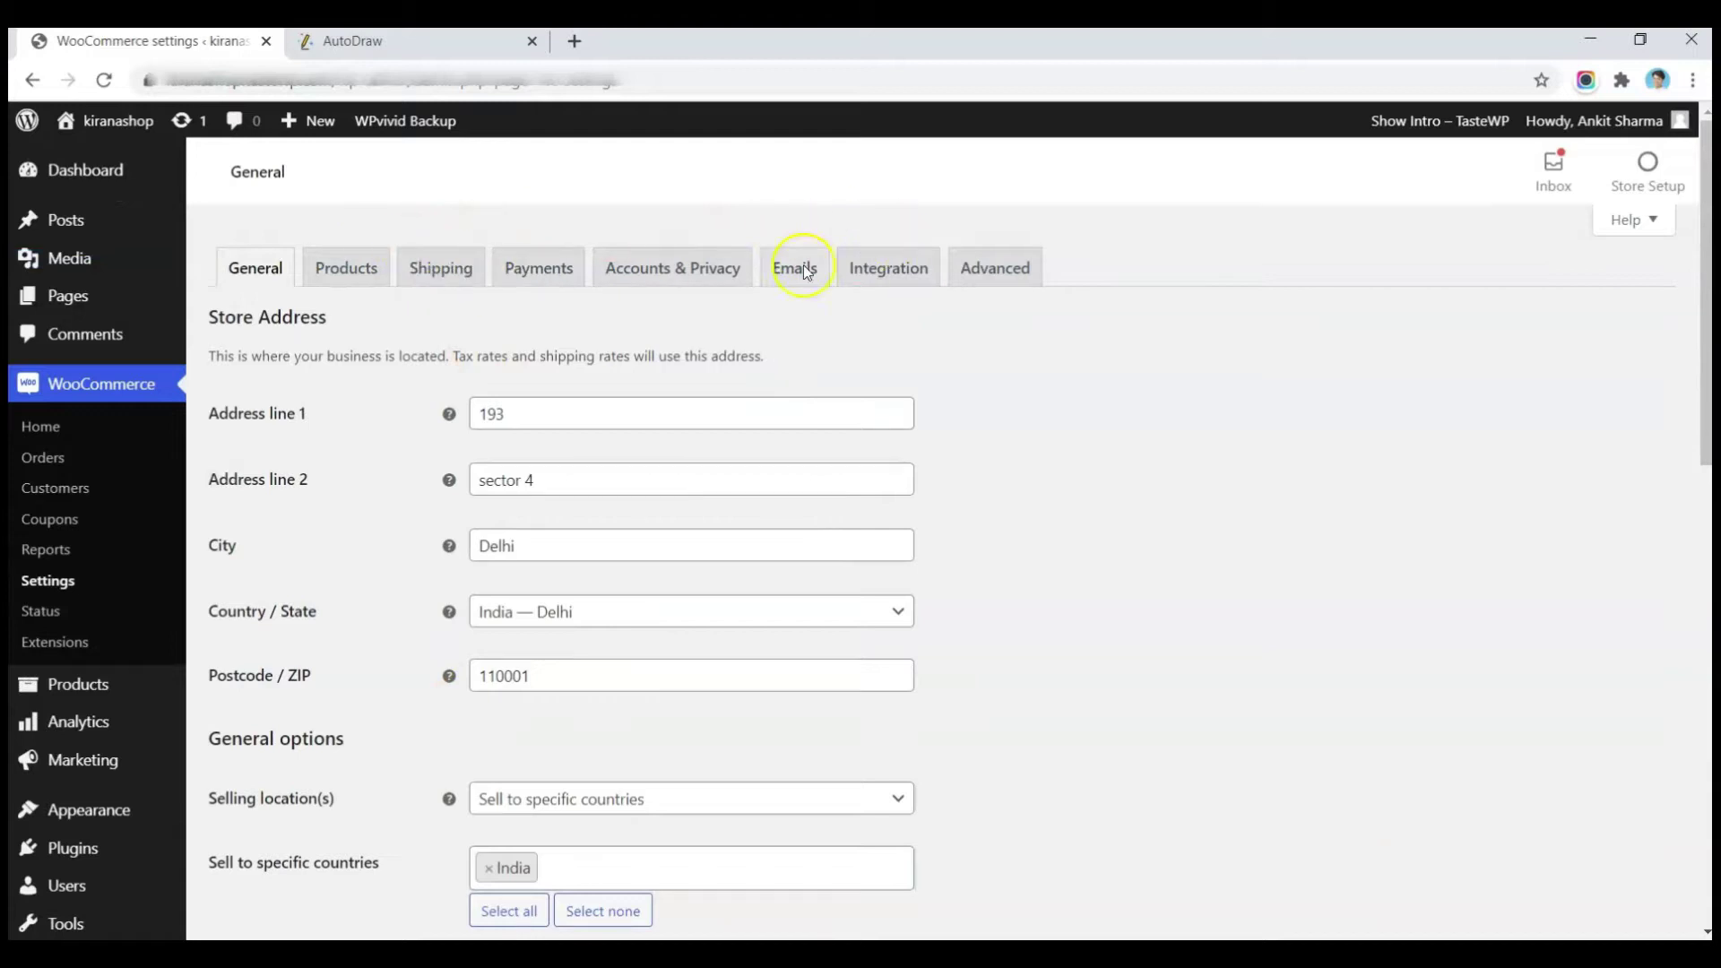
scroll(817, 287, down, 7)
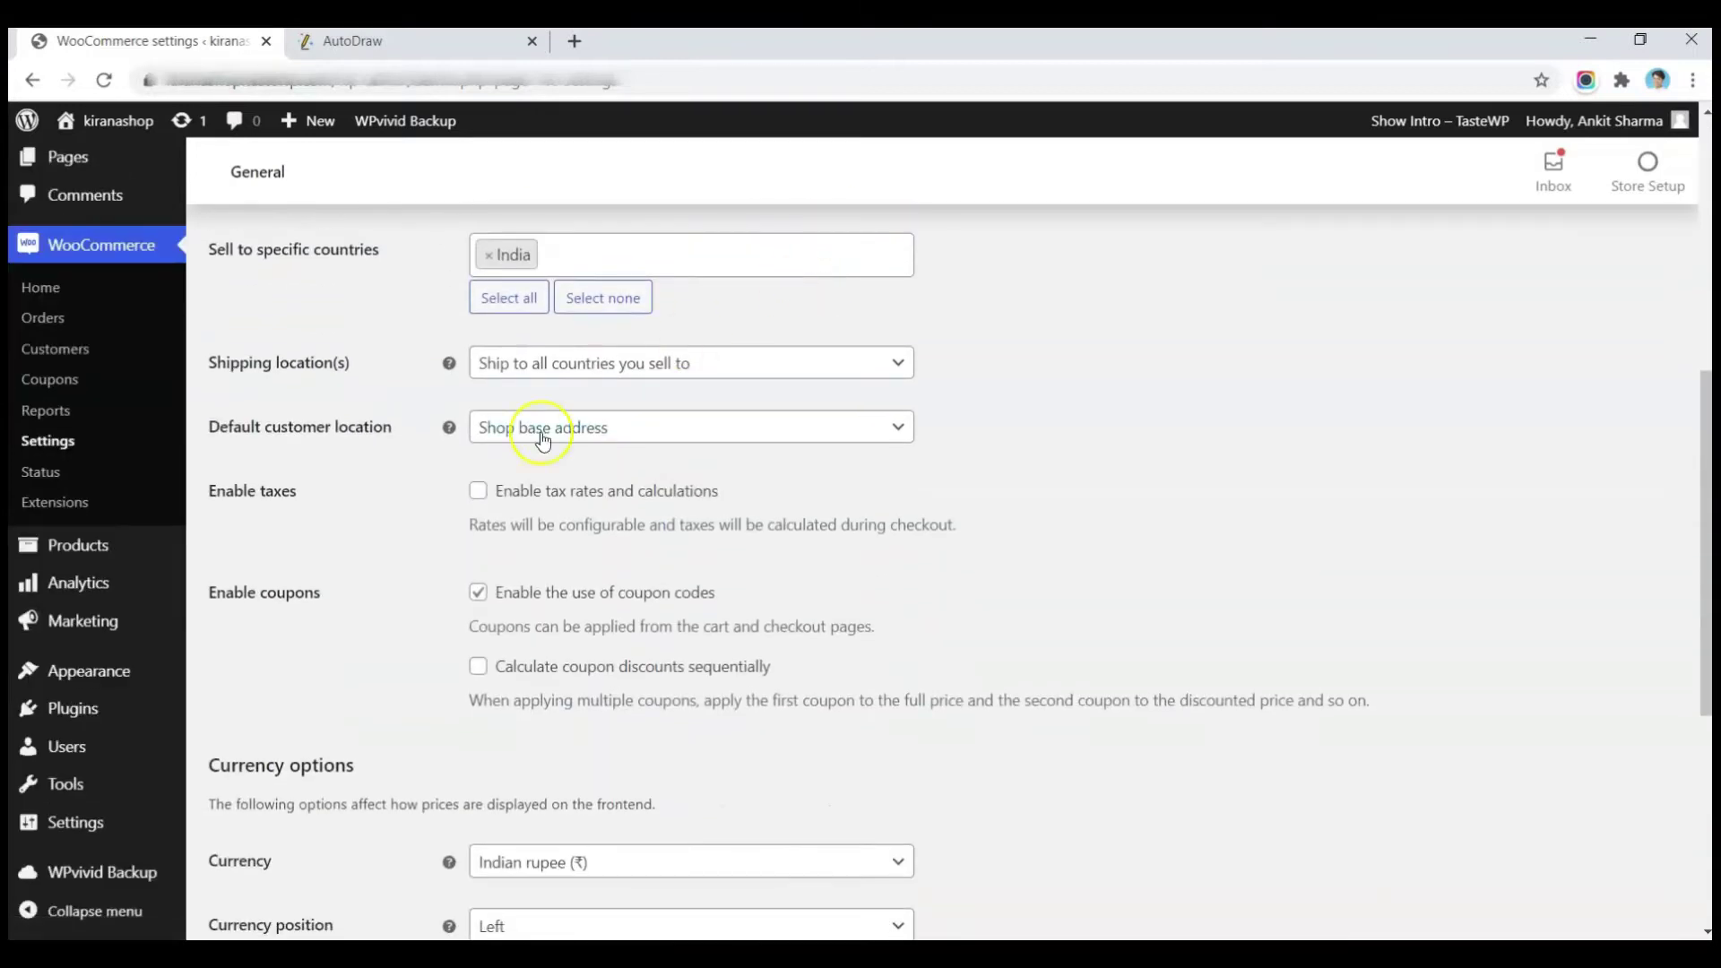
click(479, 491)
scroll(538, 480, up, 7)
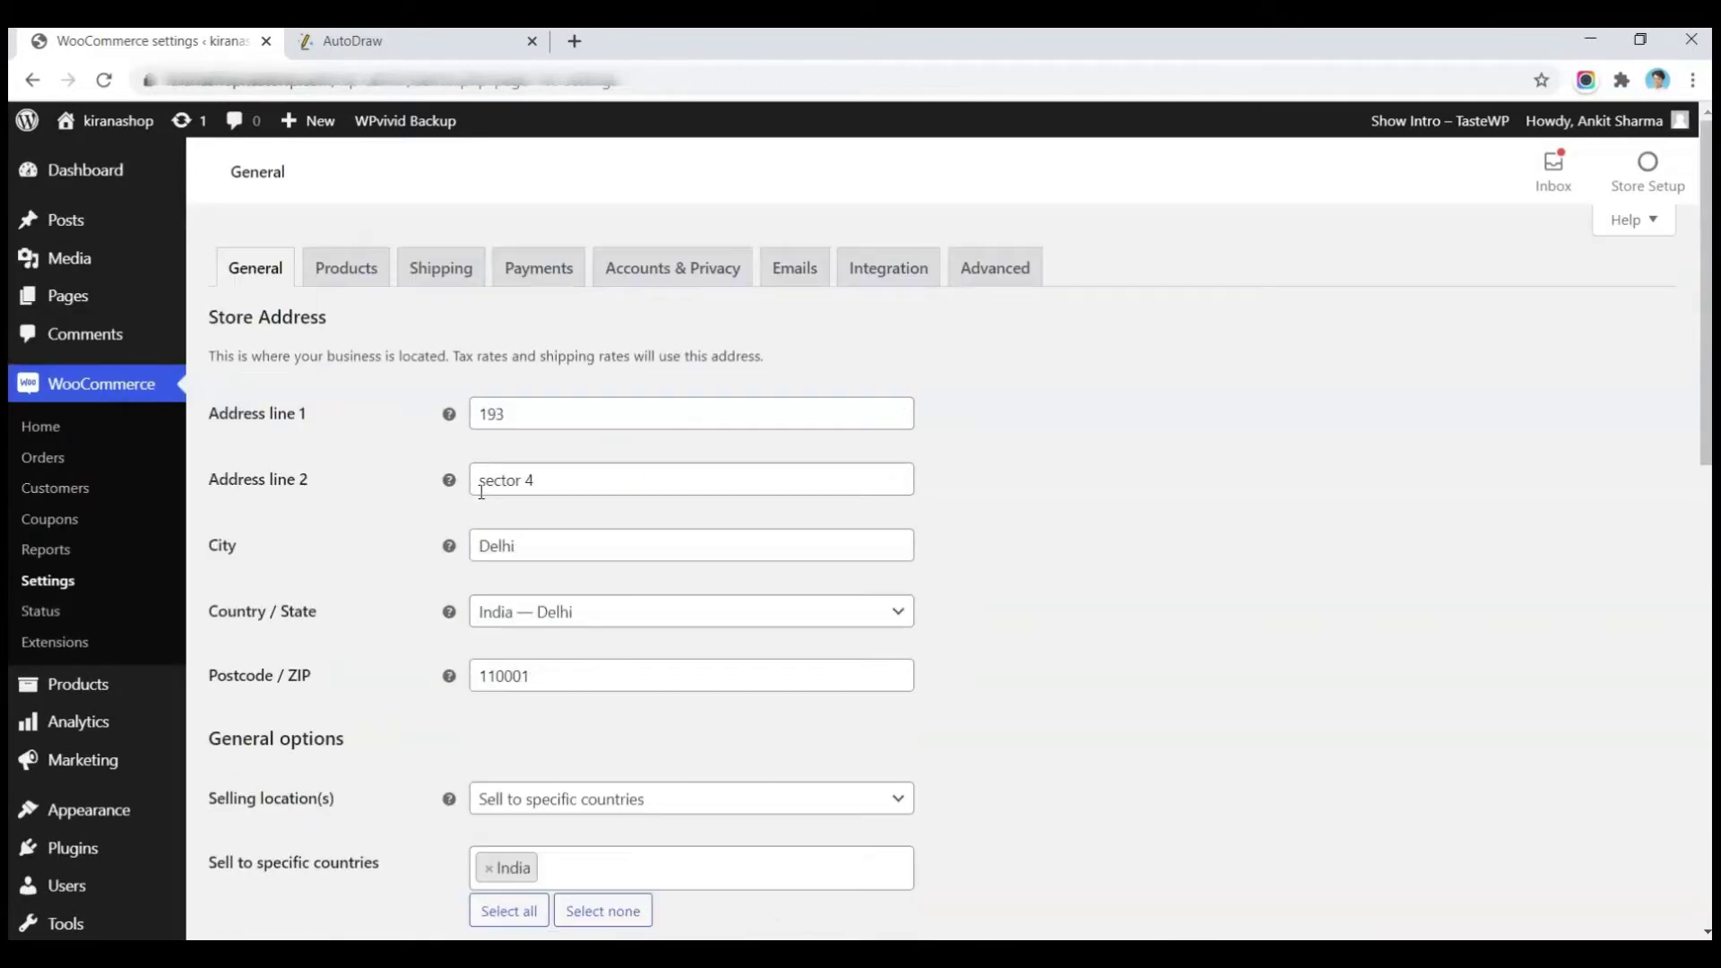
scroll(538, 481, down, 12)
click(302, 692)
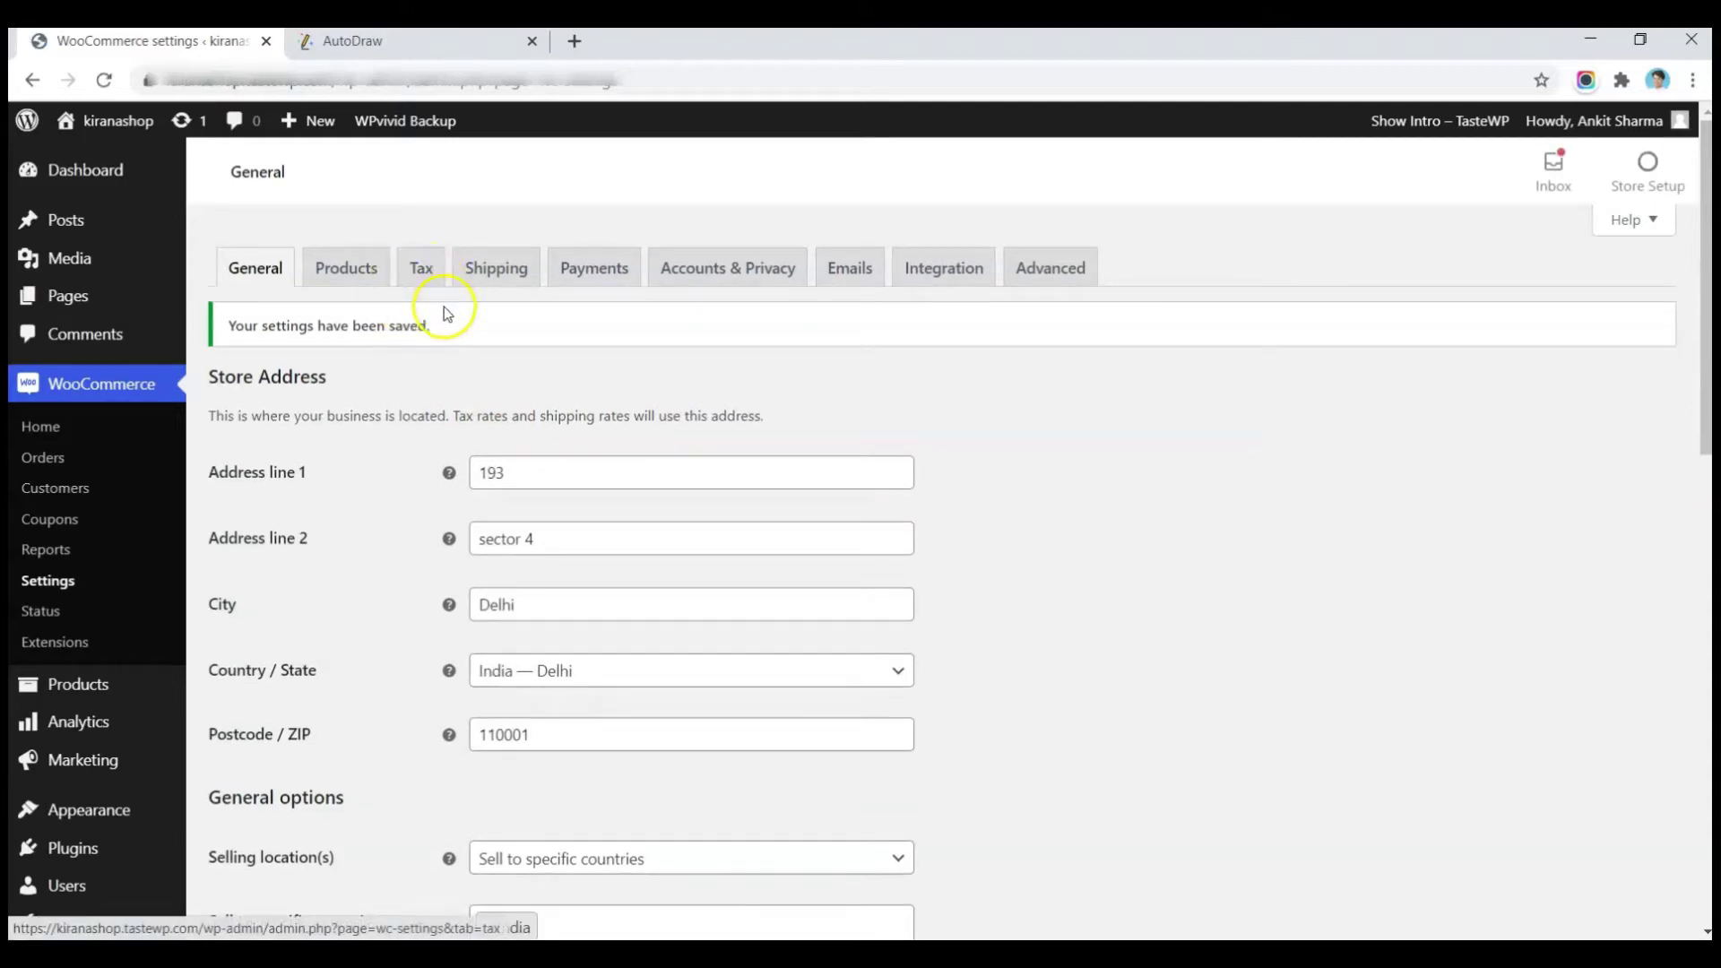
Add GST10 and GST12 to the additional tax classes in the tax options and save the changes
click(426, 272)
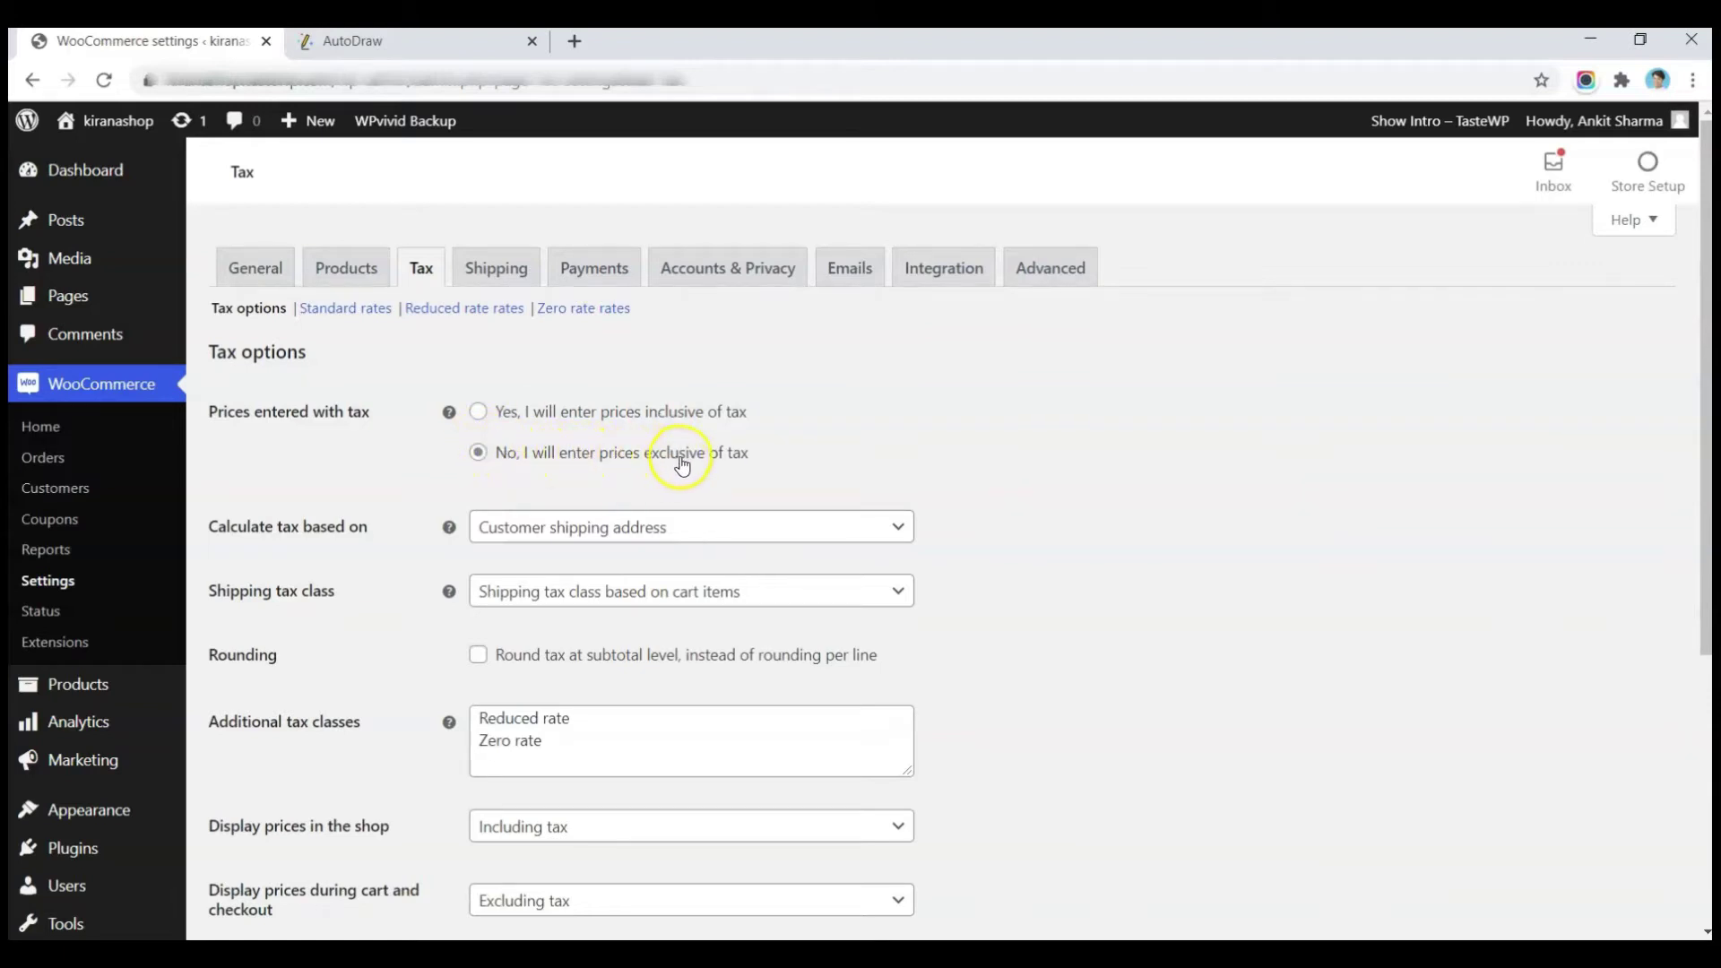
scroll(251, 362, down, 2)
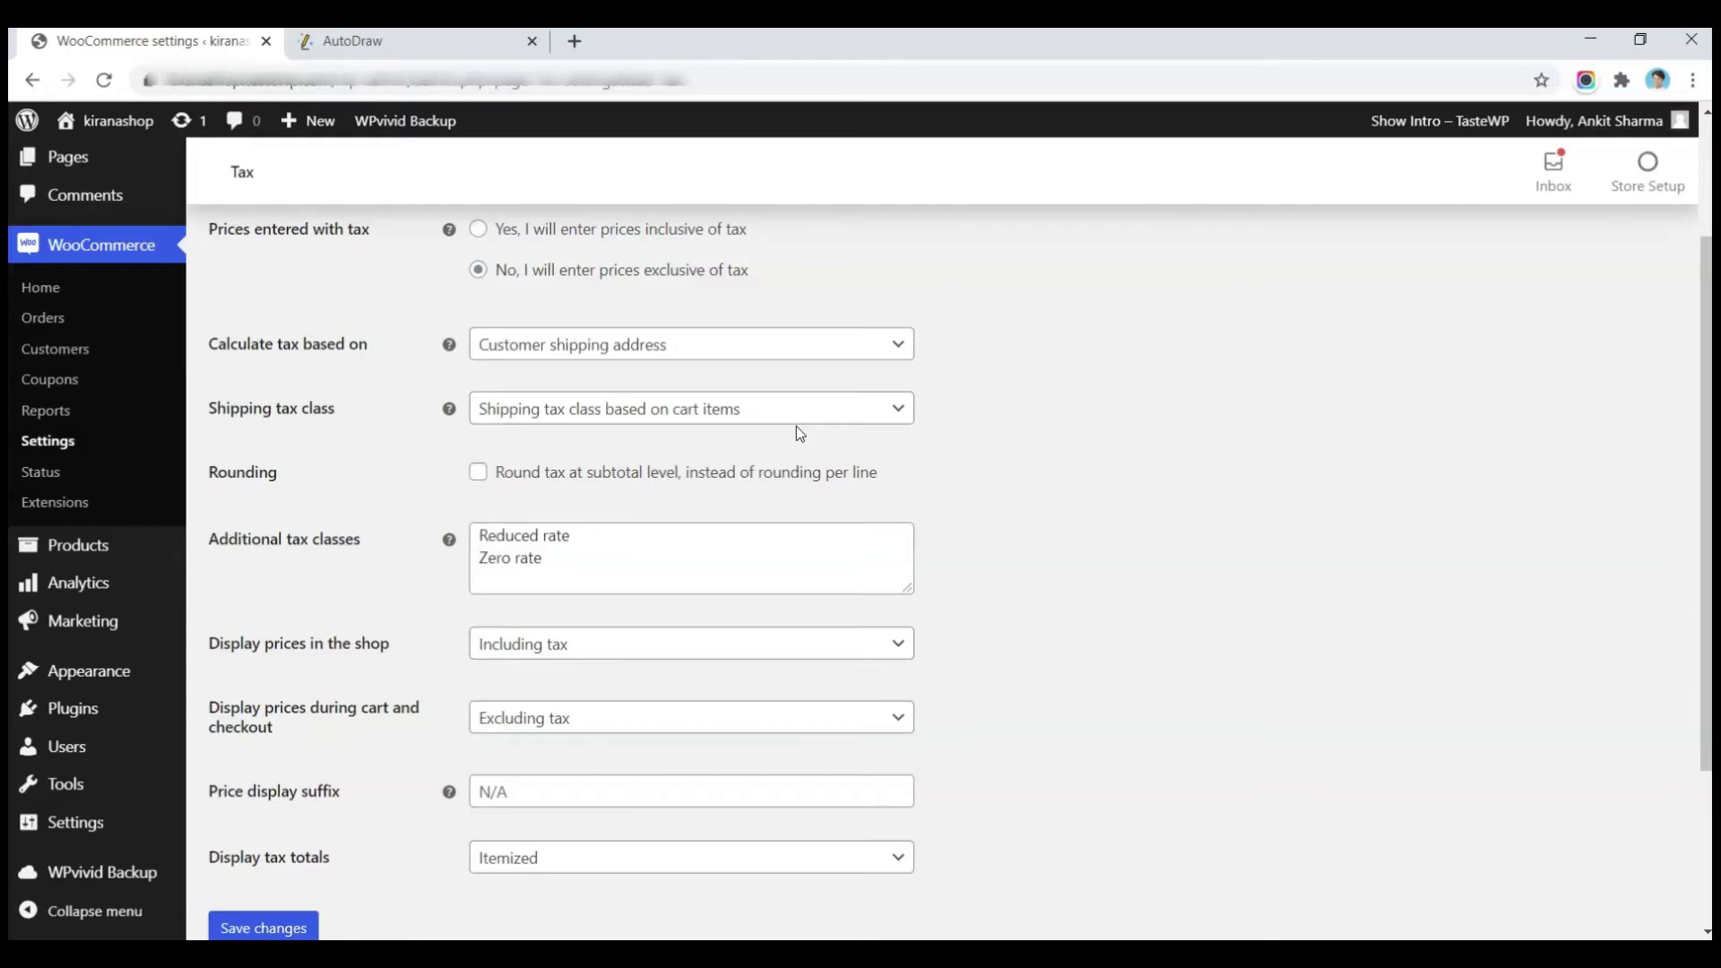
scroll(796, 427, down, 1)
click(565, 509)
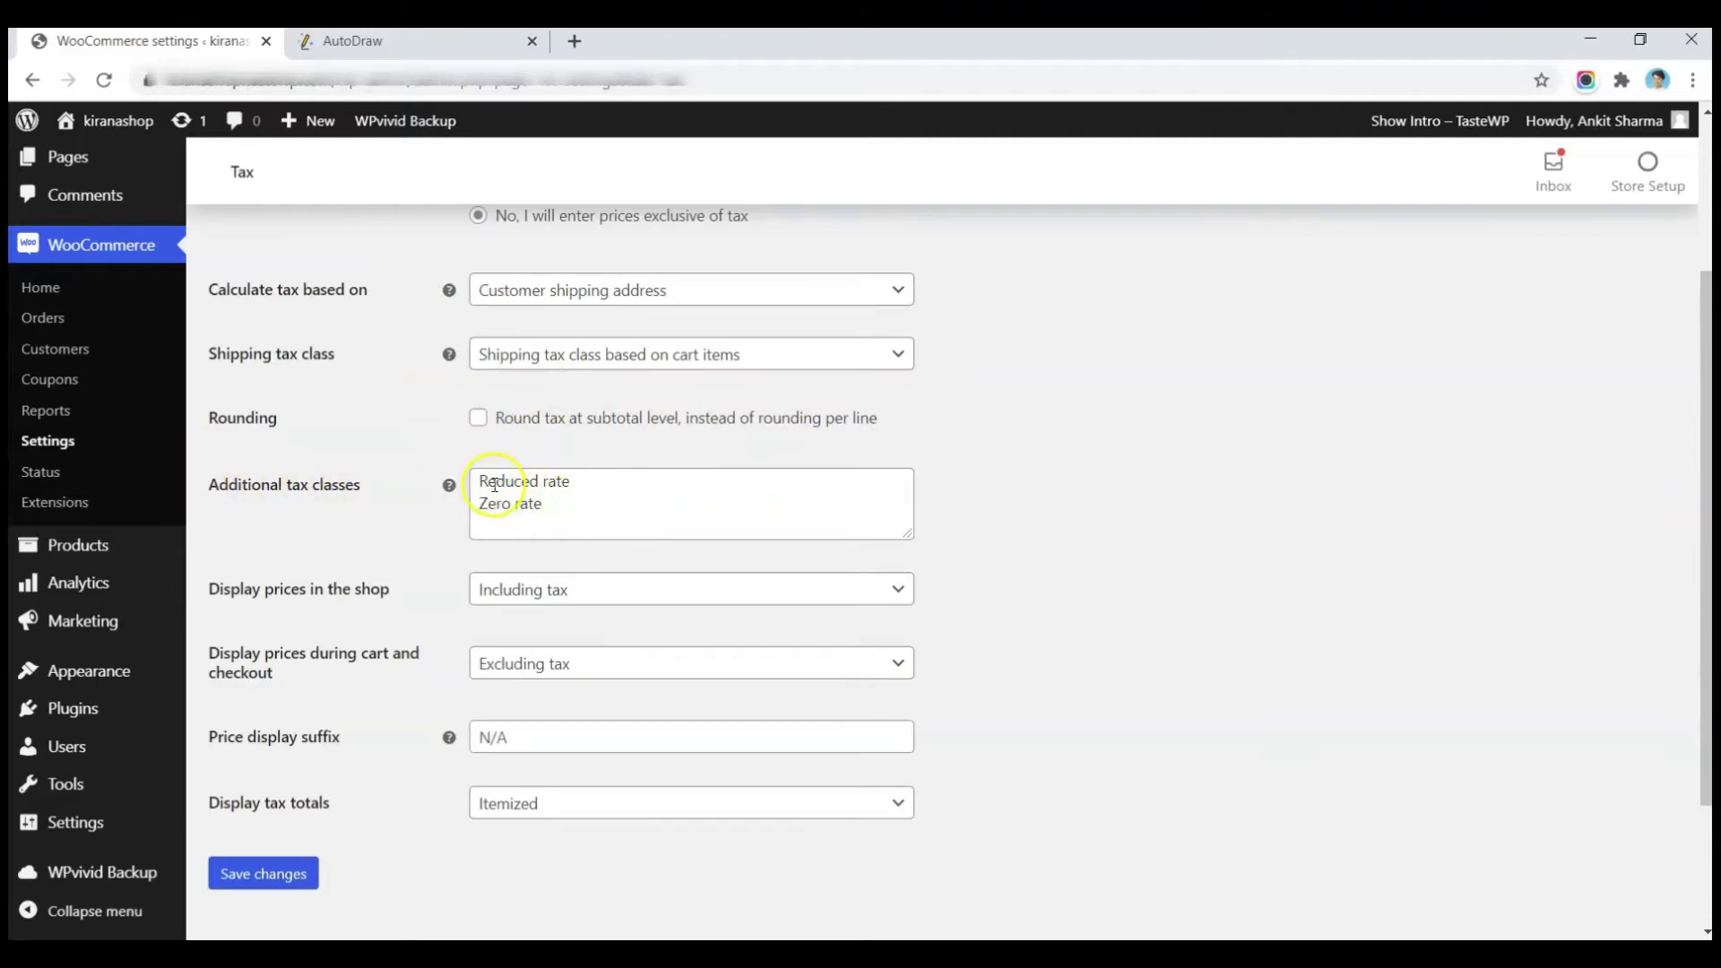
click(579, 505)
key(Return)
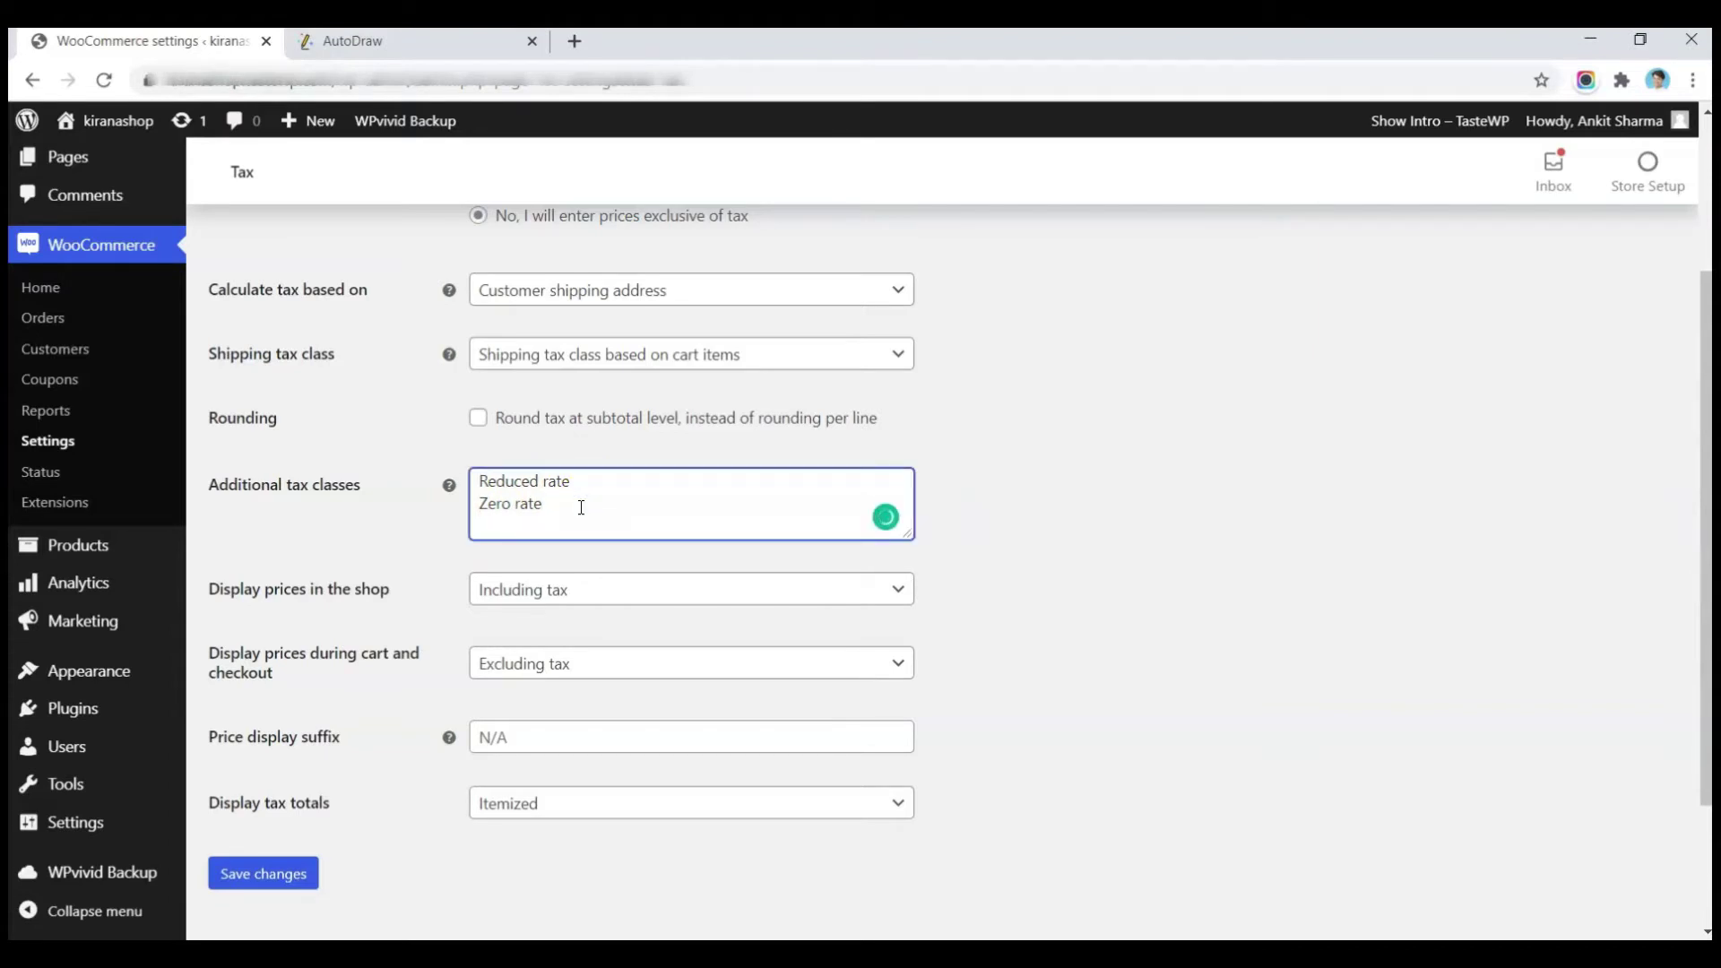
text(GST10)
key(Return)
text(GST12)
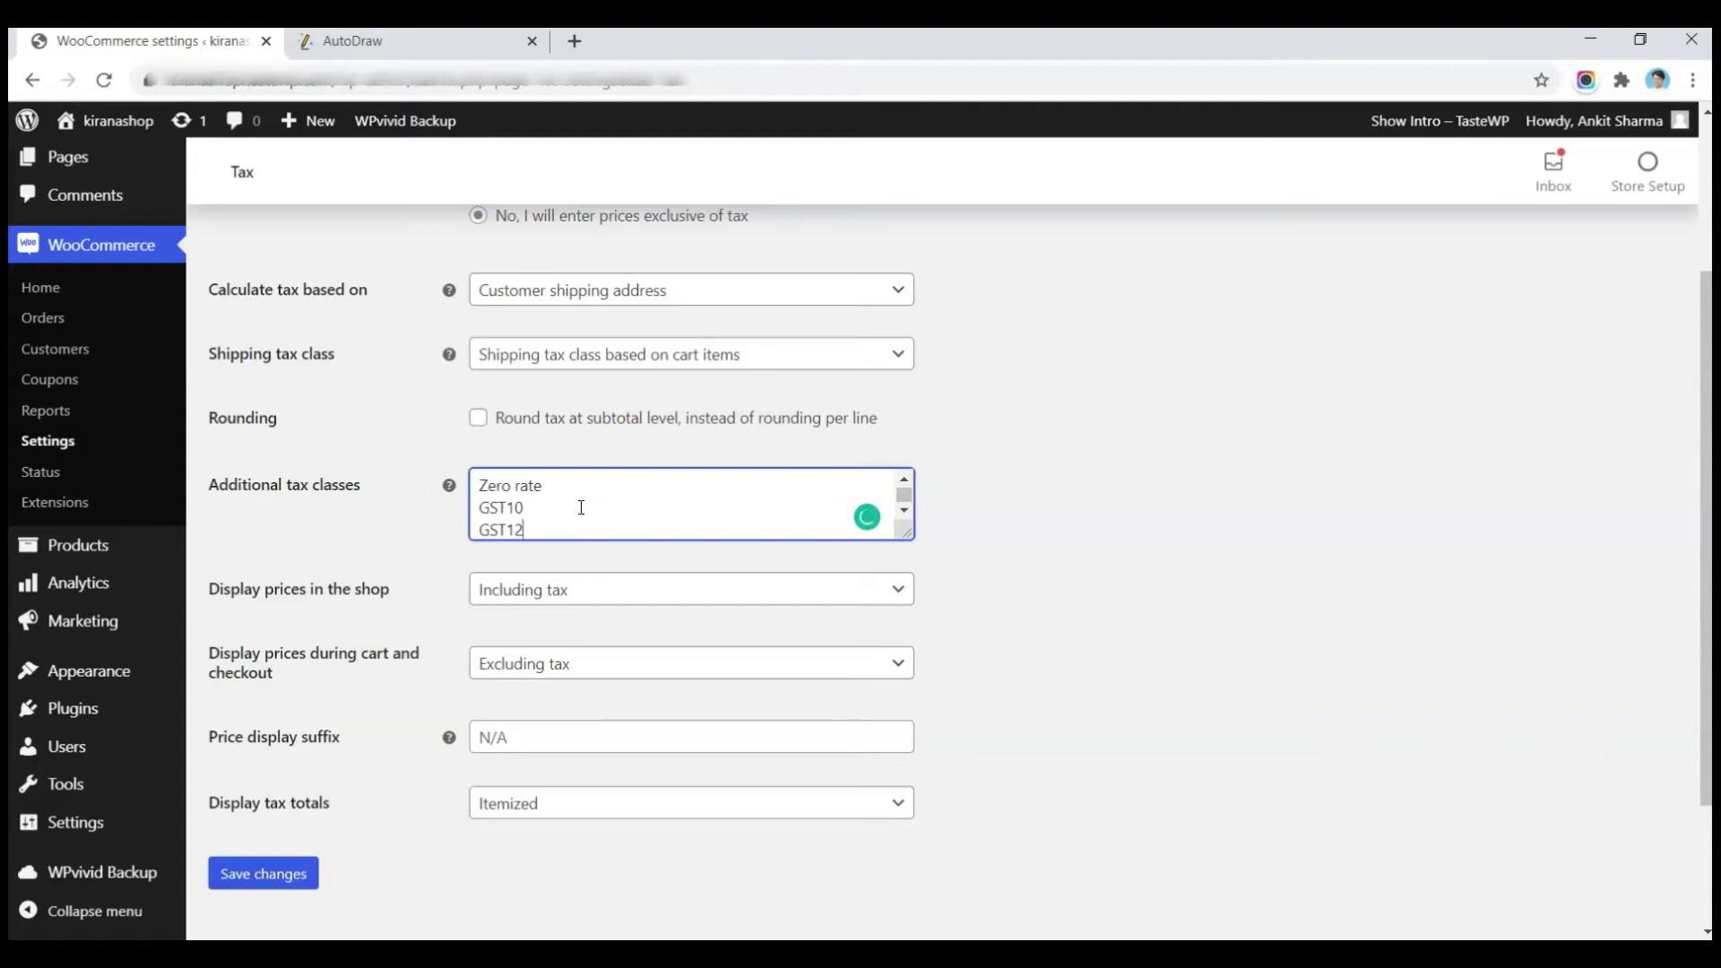
click(531, 507)
click(525, 531)
click(260, 875)
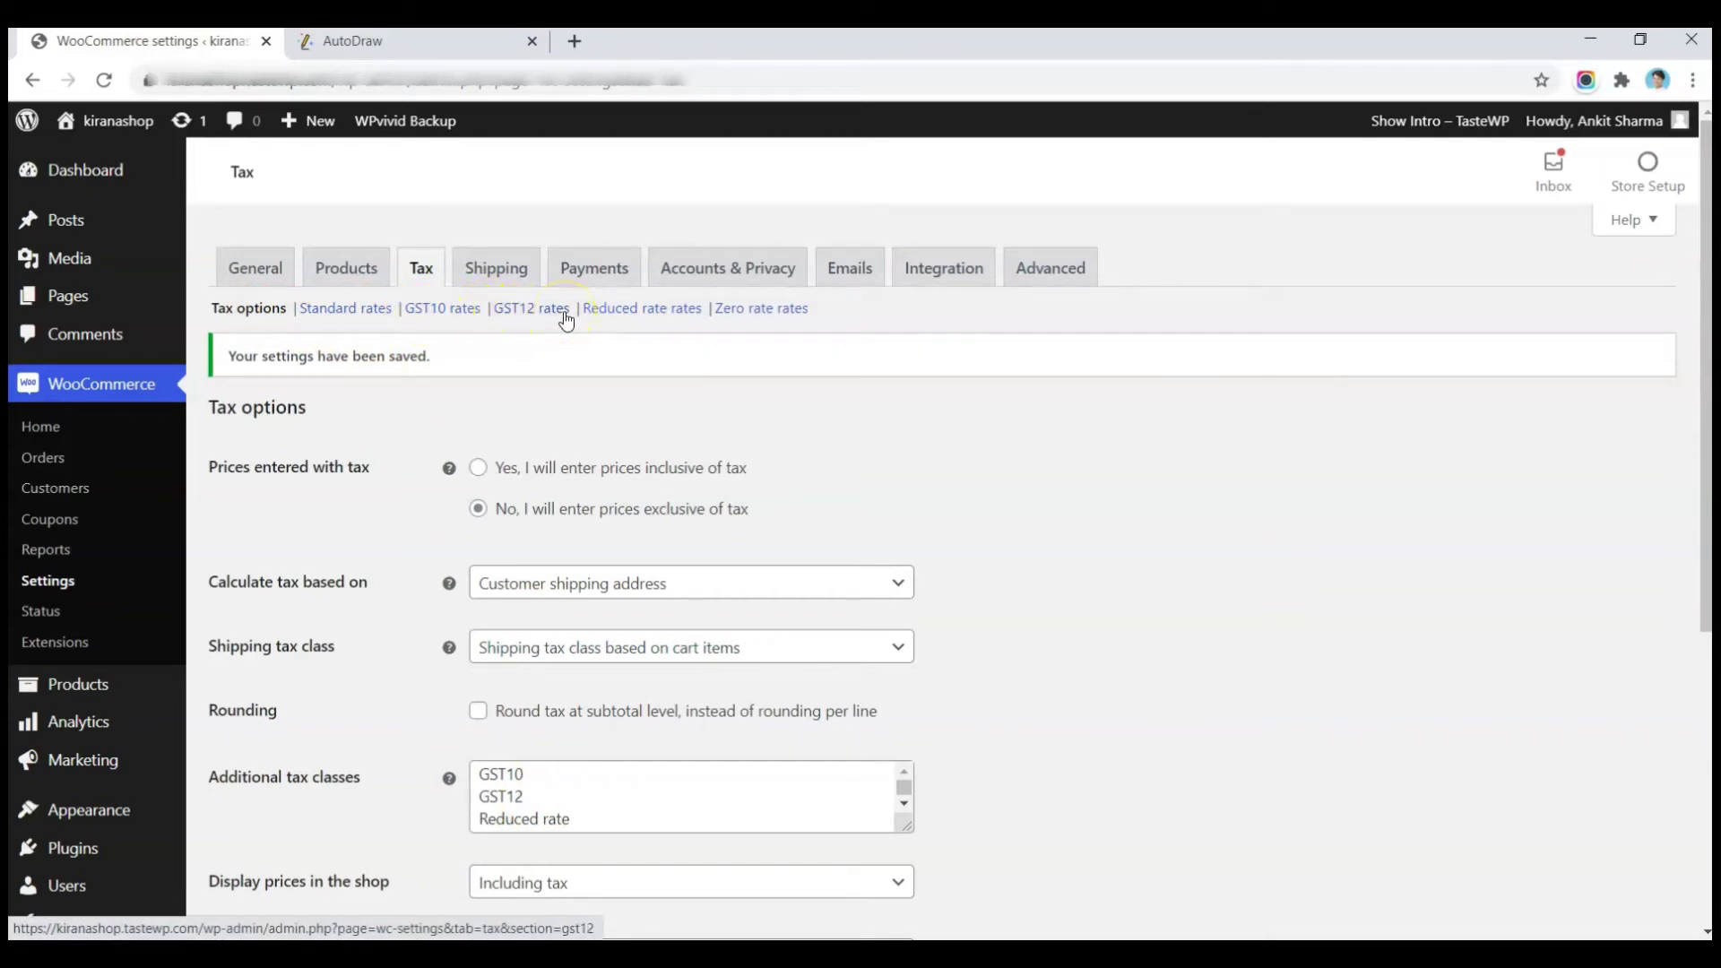
Open the GST10 tax rates, and switch to AutoDraw to sketch a box labelled DL
click(430, 309)
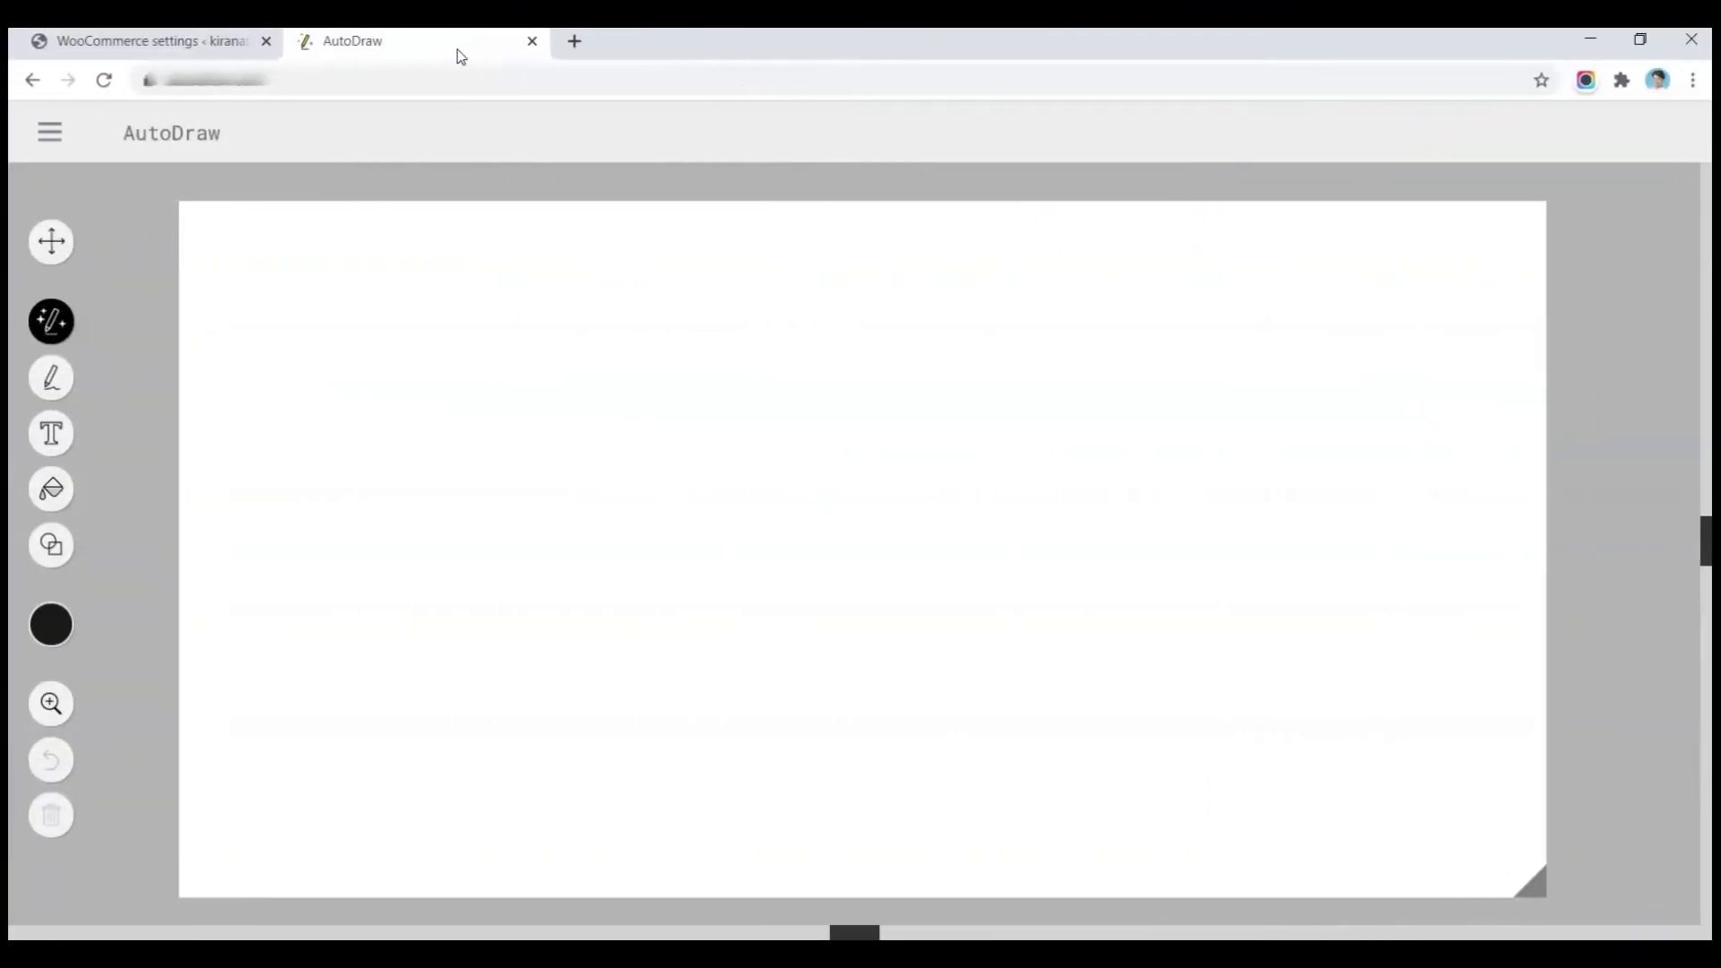
mouse_move(283, 385)
mouse_down()
mouse_move(272, 449)
mouse_move(423, 469)
mouse_move(303, 380)
mouse_move(281, 385)
mouse_move(307, 470)
mouse_up()
drag(383, 403, 421, 461)
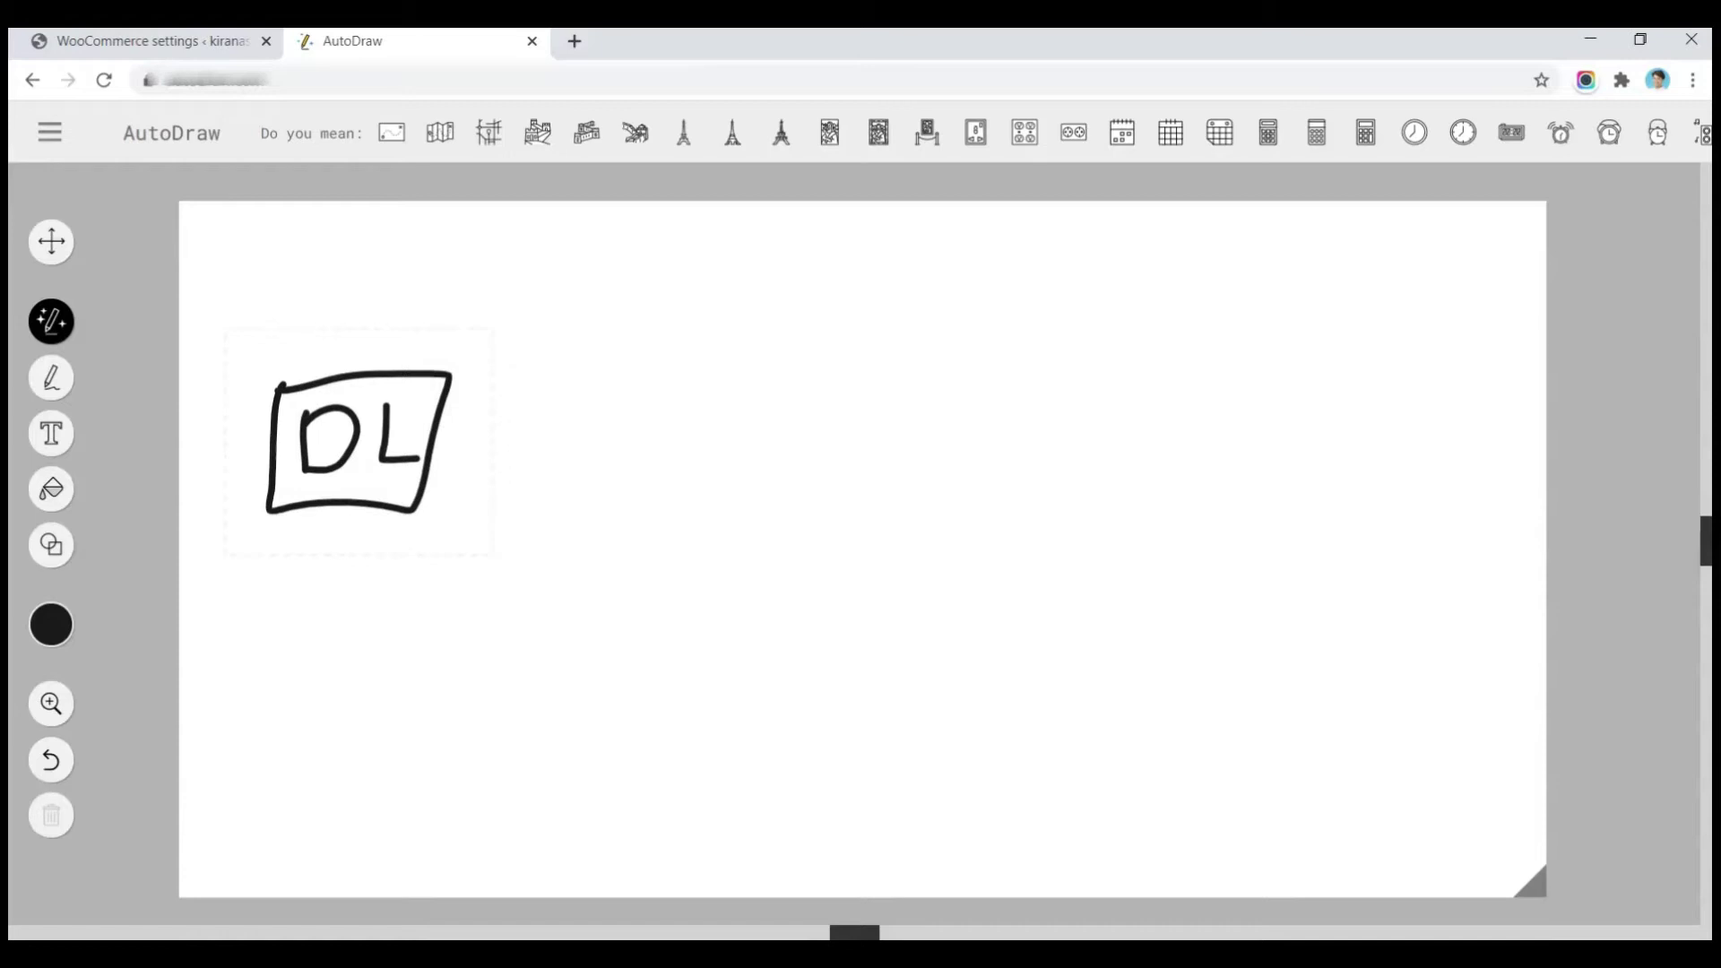
Draw an arrow from the DL box up to a new box labelled CG
drag(433, 448, 757, 280)
drag(637, 314, 760, 282)
drag(760, 282, 726, 325)
mouse_move(776, 251)
mouse_down()
mouse_move(913, 374)
mouse_move(922, 244)
mouse_move(777, 251)
mouse_move(833, 276)
mouse_move(830, 321)
mouse_move(872, 274)
mouse_move(859, 323)
mouse_move(885, 330)
mouse_up()
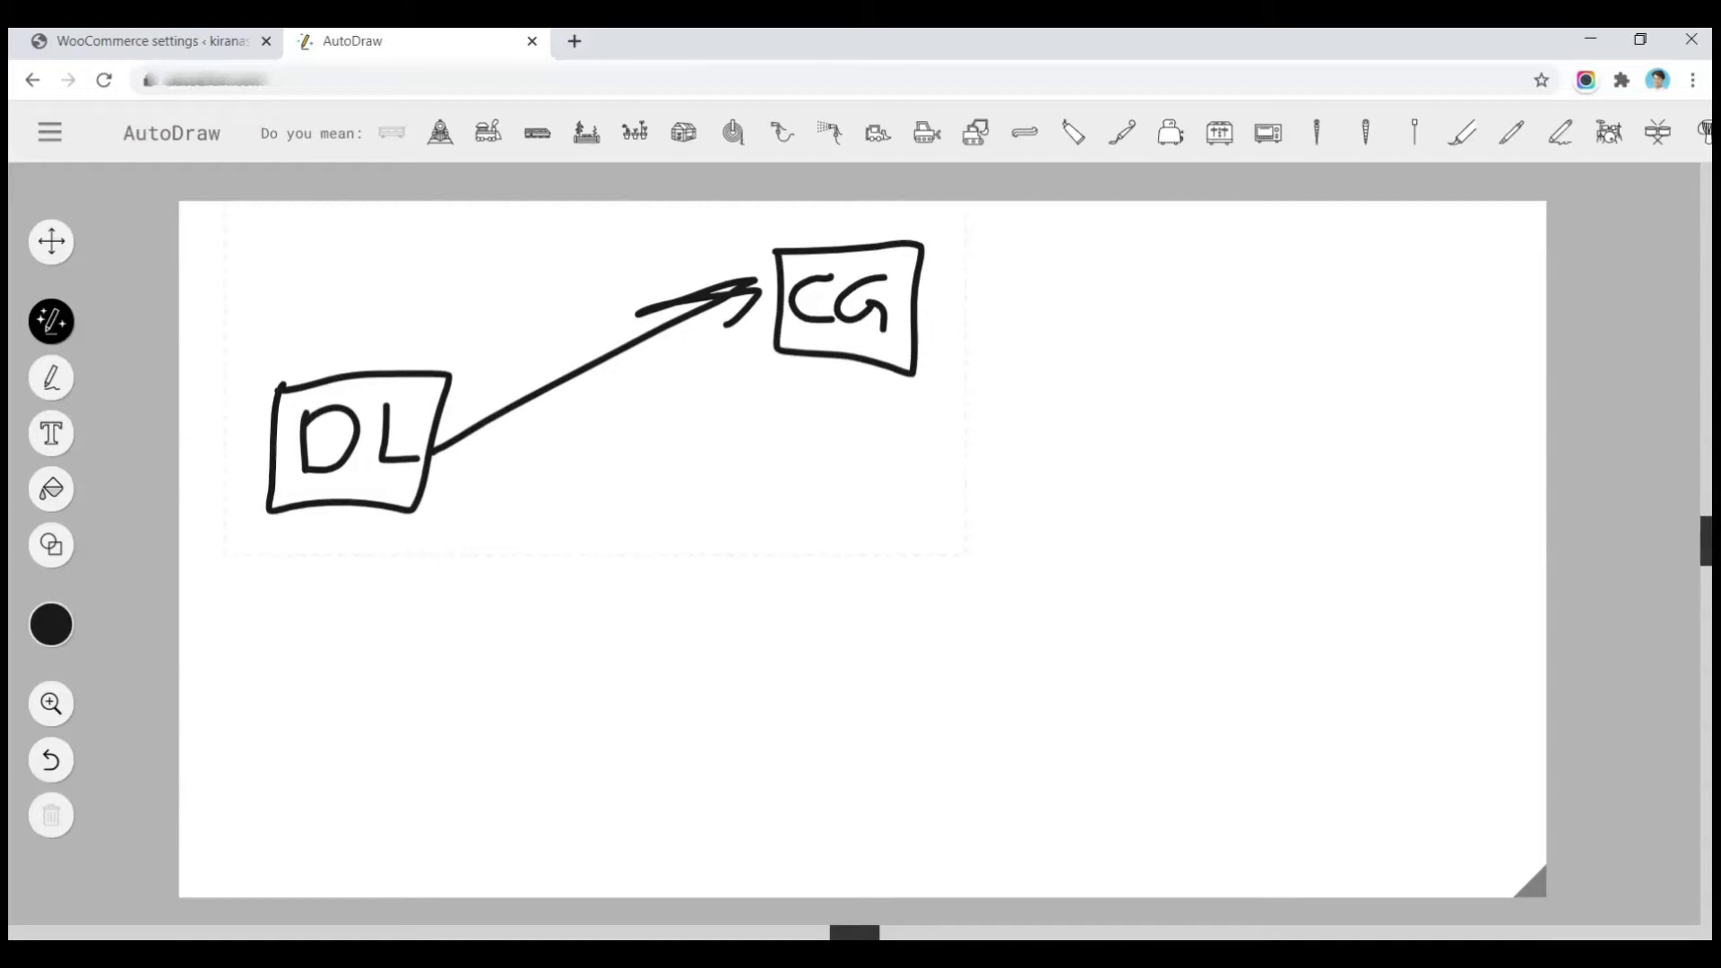
Draw a line from the DL box down to a second destination box and label that box DL
mouse_move(420, 455)
mouse_down()
mouse_move(798, 615)
mouse_move(800, 545)
mouse_move(937, 608)
mouse_move(791, 685)
mouse_move(795, 612)
mouse_up()
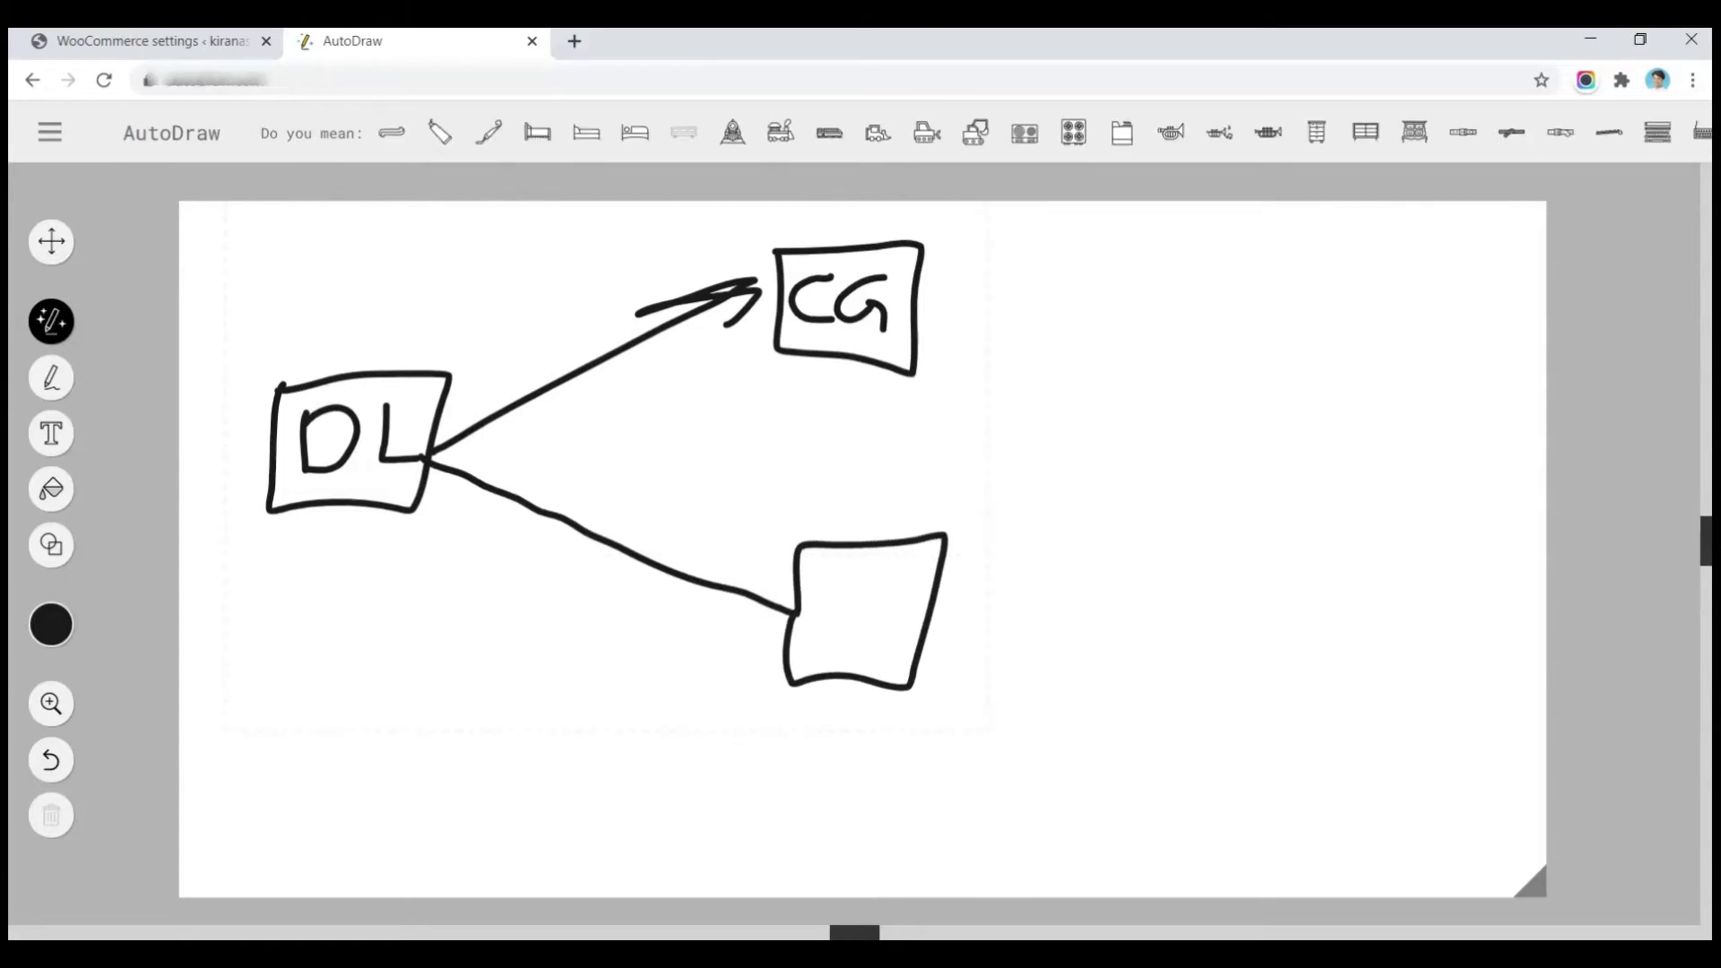
drag(824, 581, 826, 631)
drag(908, 570, 918, 619)
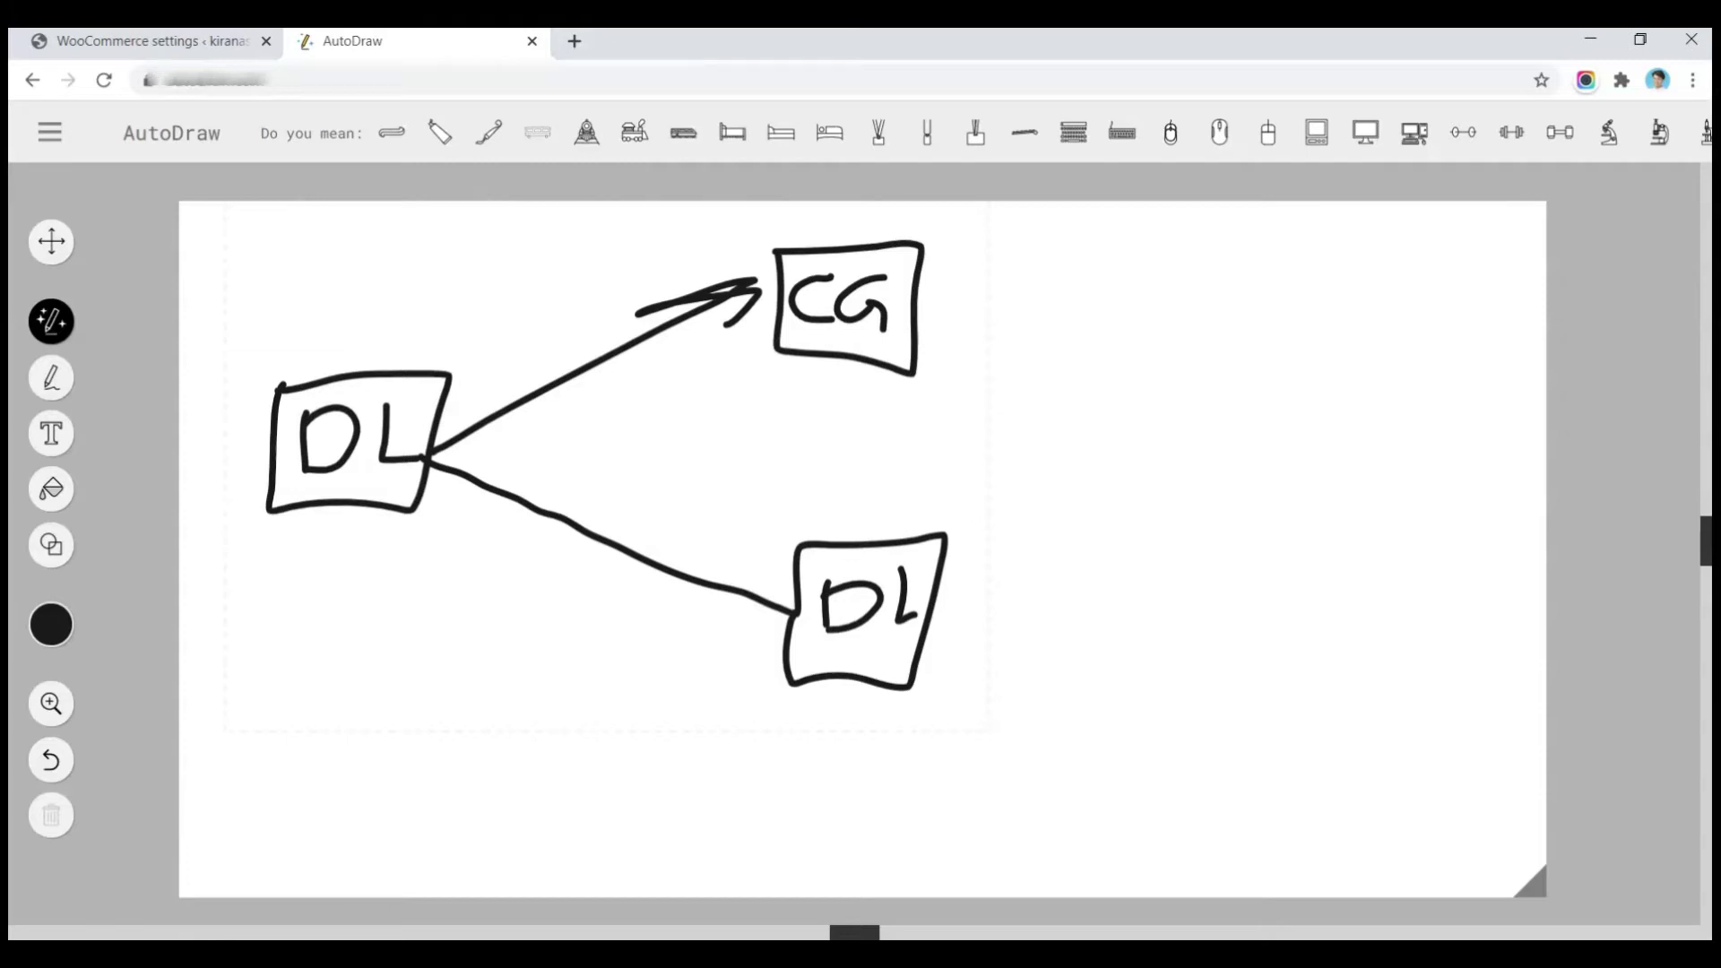
Undo the label in the lower destination box and write MH there instead
key(ctrl+z)
key(ctrl+z)
key(ctrl+z)
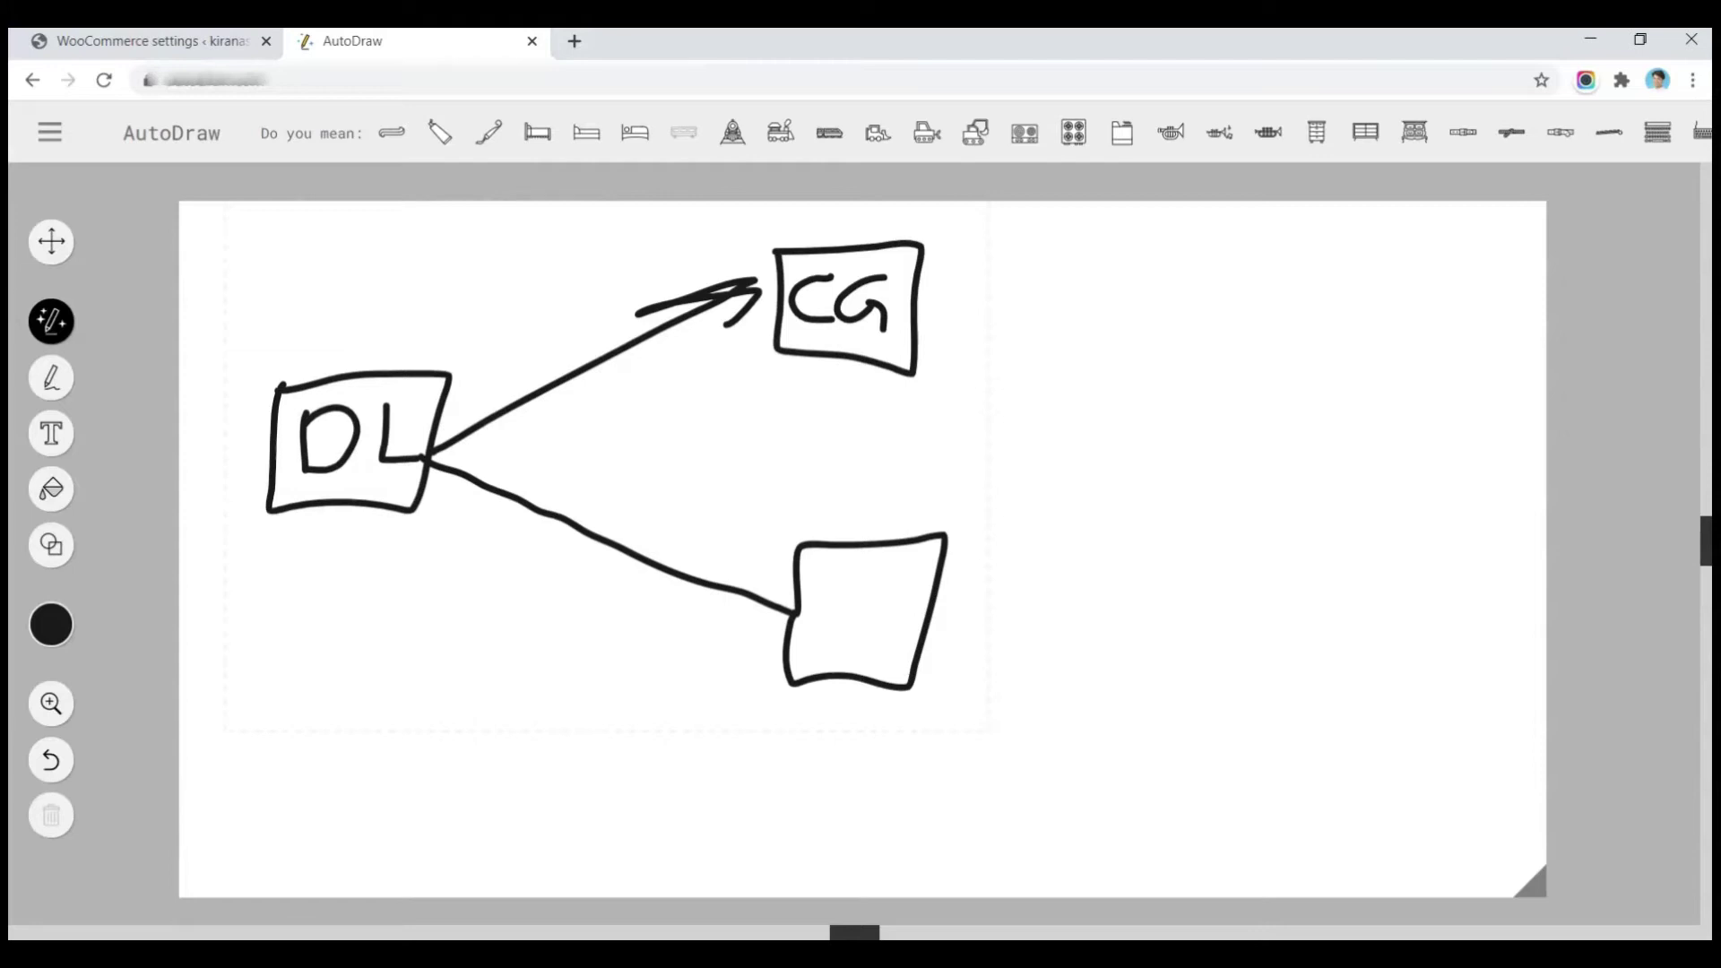
mouse_move(816, 638)
mouse_down()
mouse_move(838, 587)
mouse_move(862, 635)
mouse_move(907, 591)
mouse_up()
drag(916, 572, 915, 605)
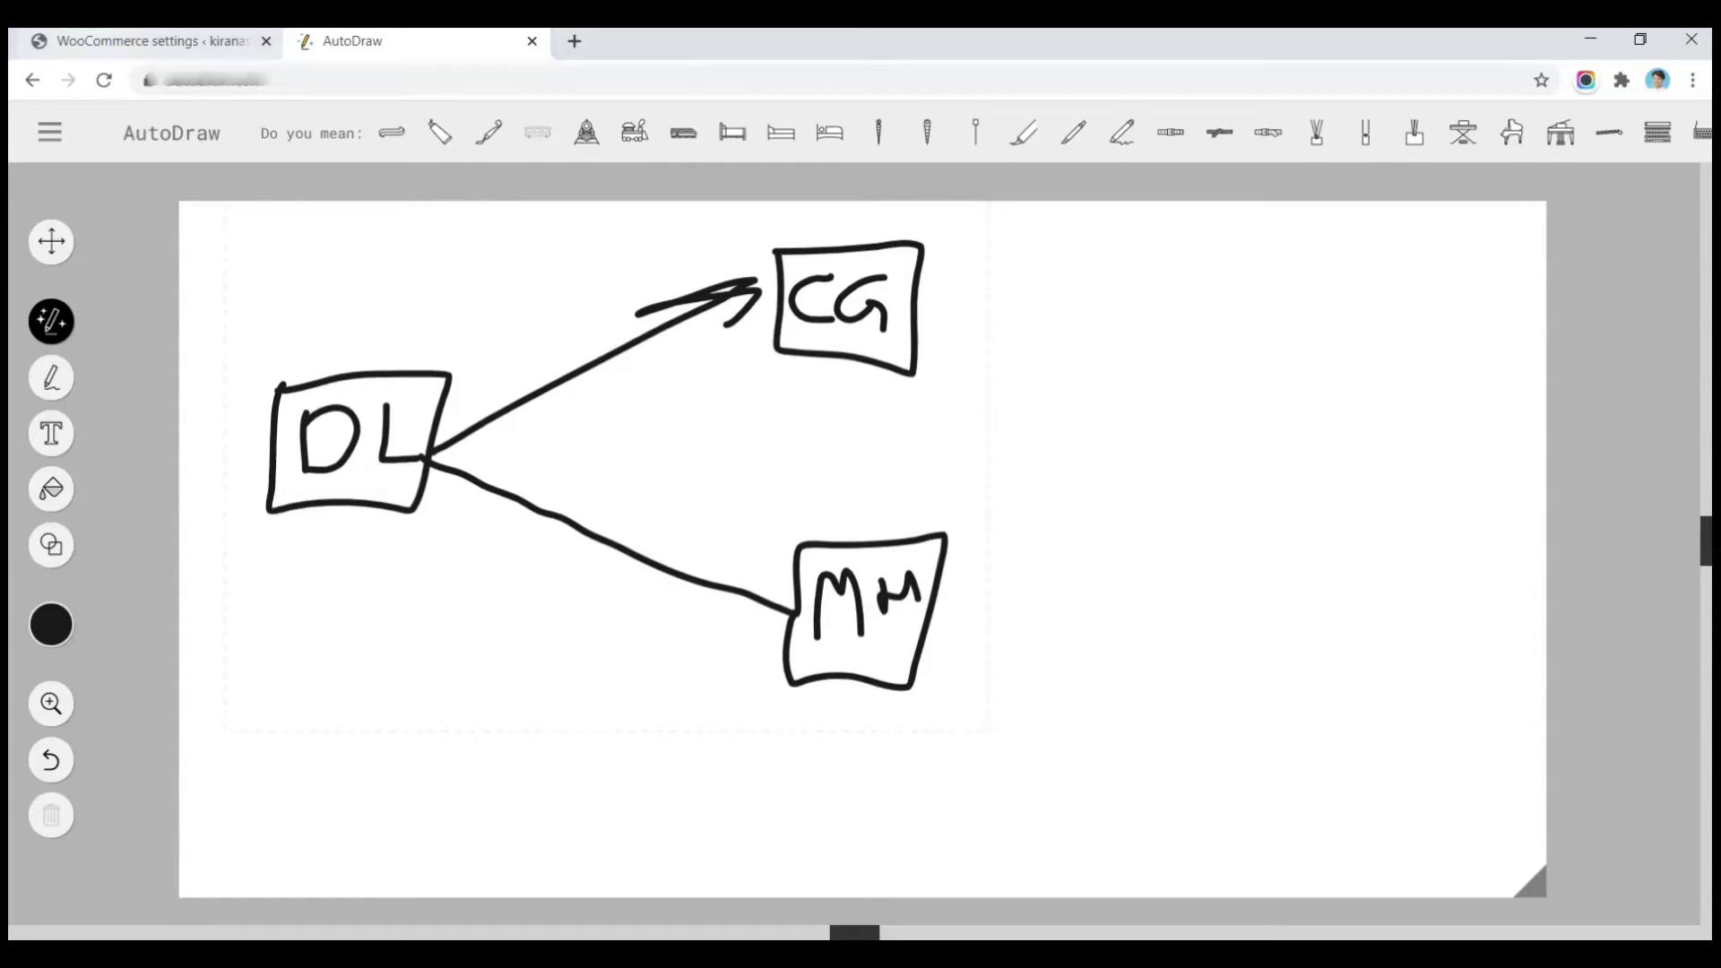
Switch back to WooCommerce and add a GST10 rate row with country code IN, rate 5, tax name CGST and shipping disabled
click(90, 40)
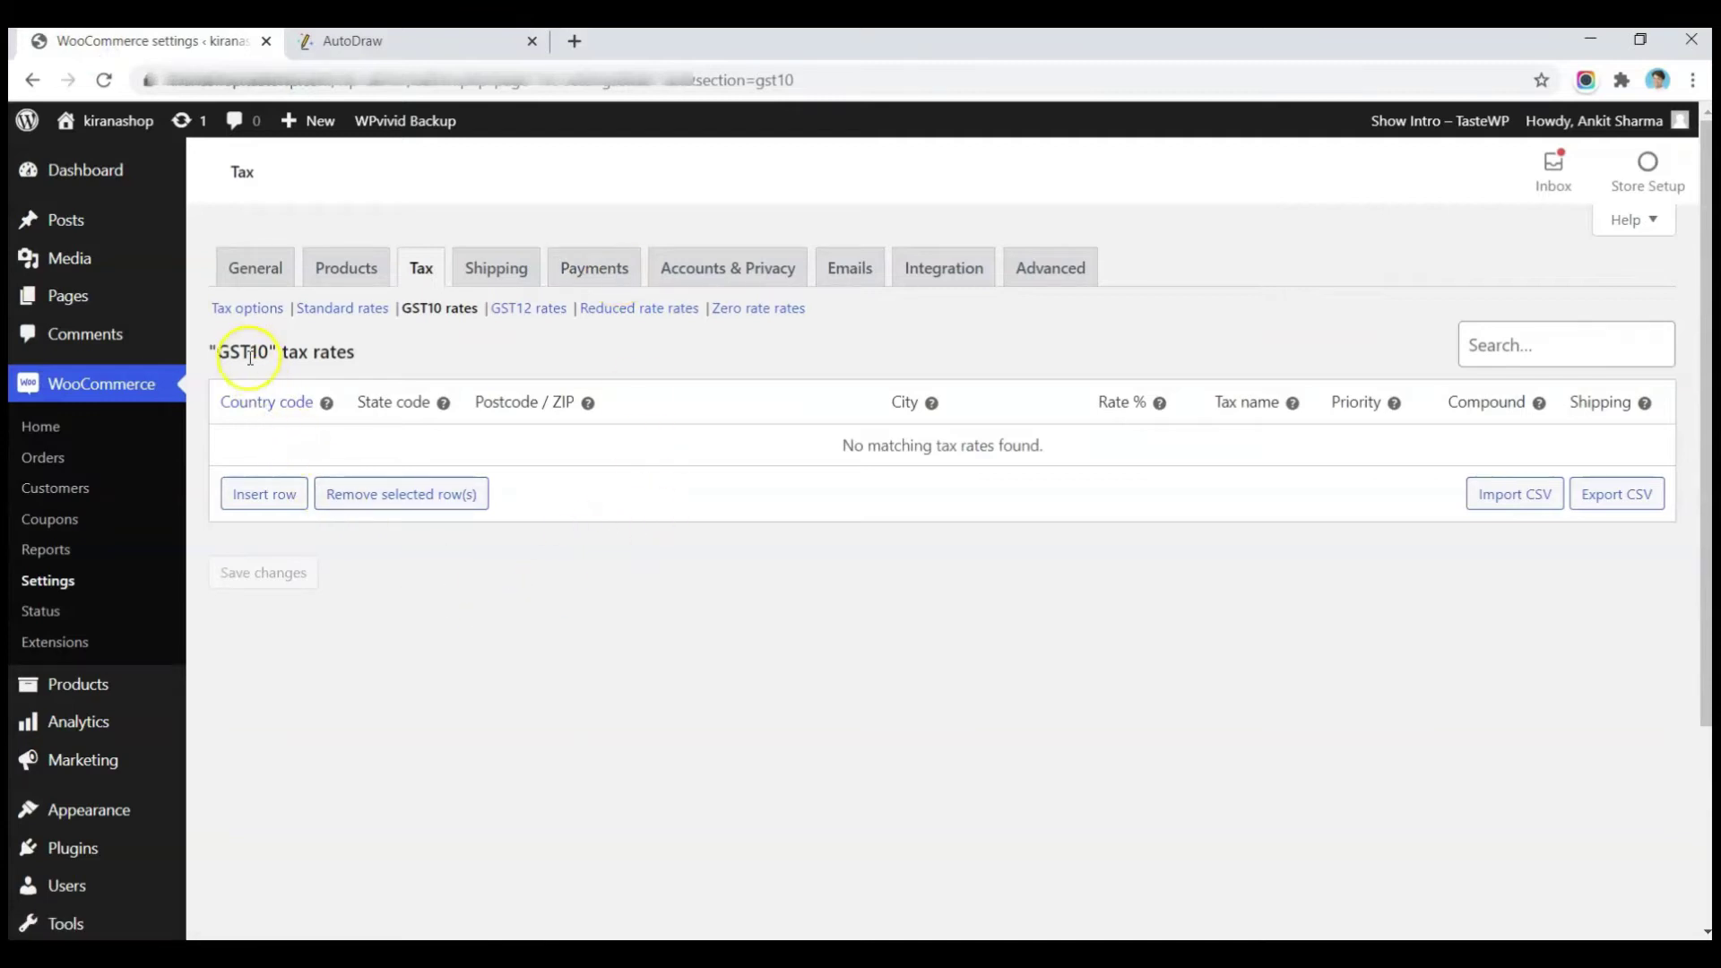
click(254, 489)
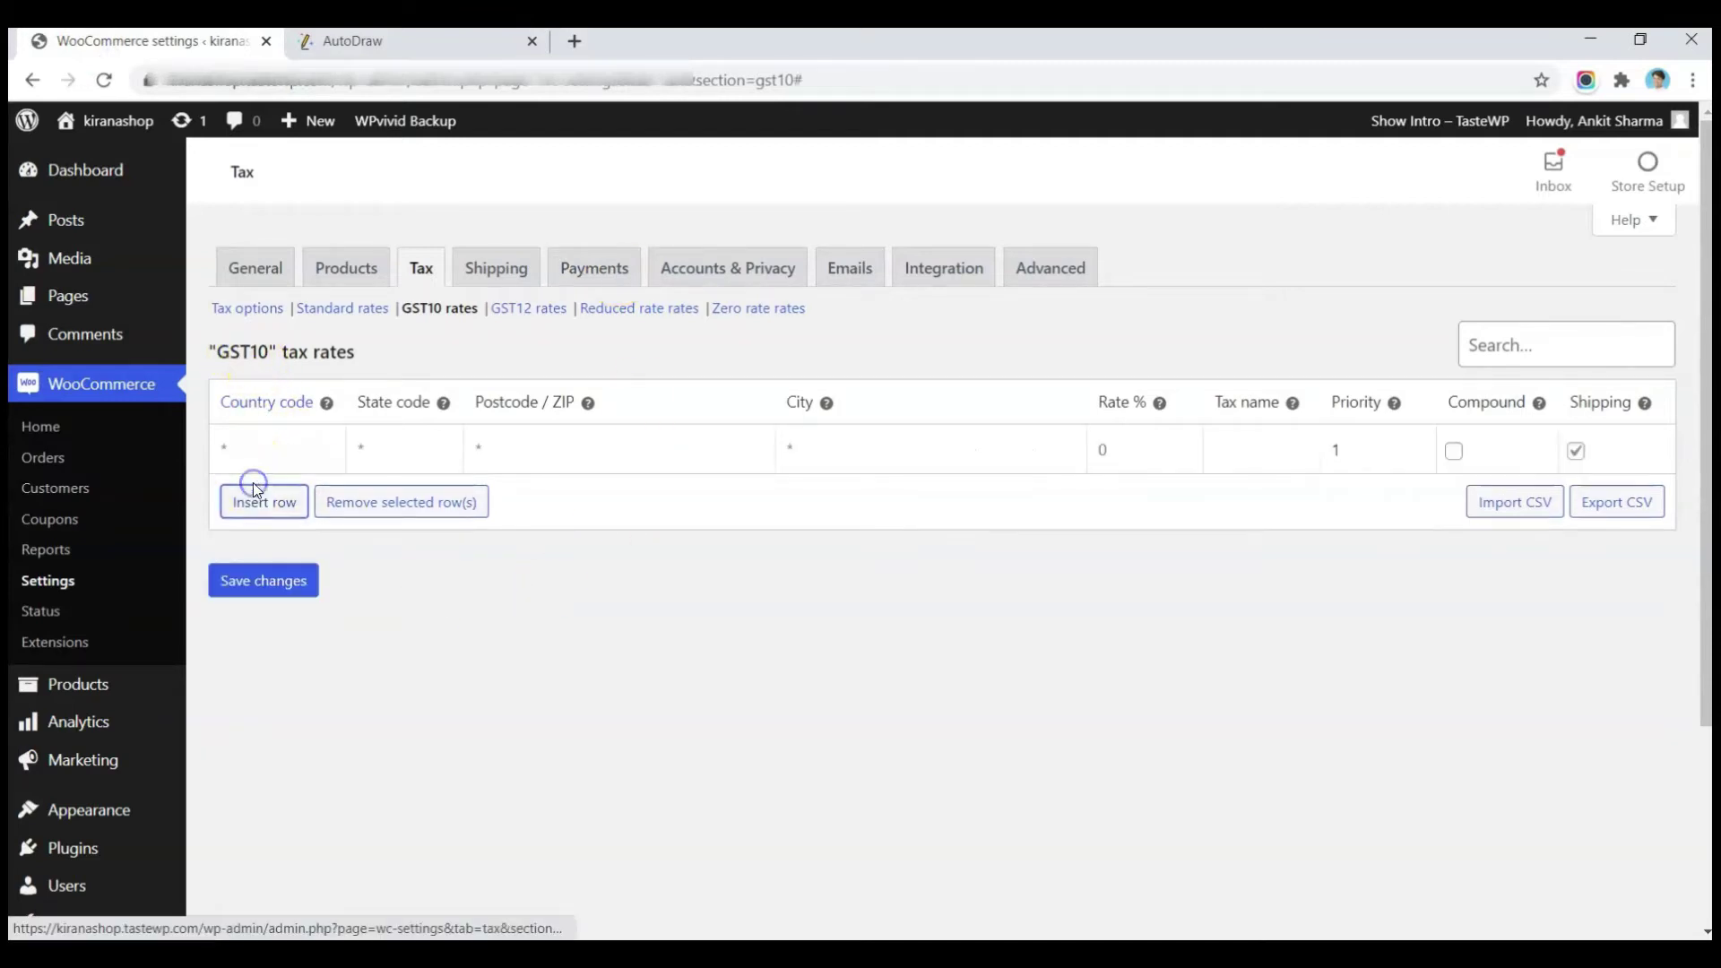
click(260, 451)
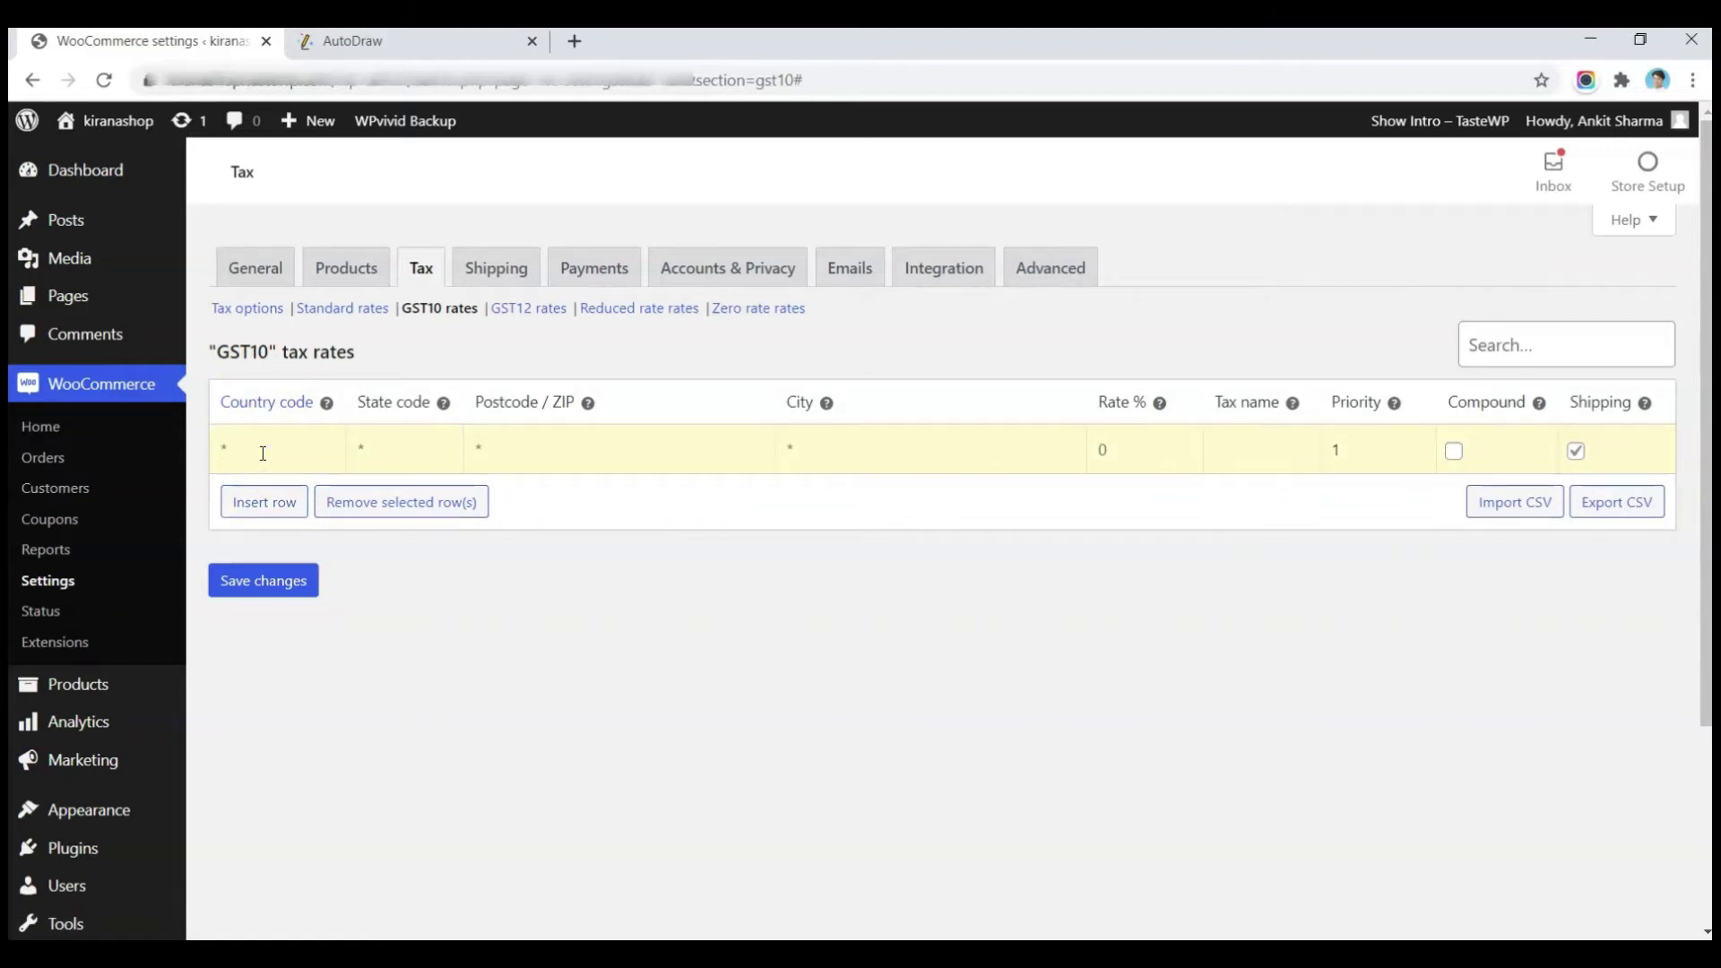
text(IN)
click(384, 466)
key(Tab)
key(Tab)
key(Tab)
text(5)
key(Tab)
text(CGST)
click(1577, 452)
click(1185, 577)
Insert a second GST10 rate row with country code IN and state code DL
click(413, 490)
click(270, 516)
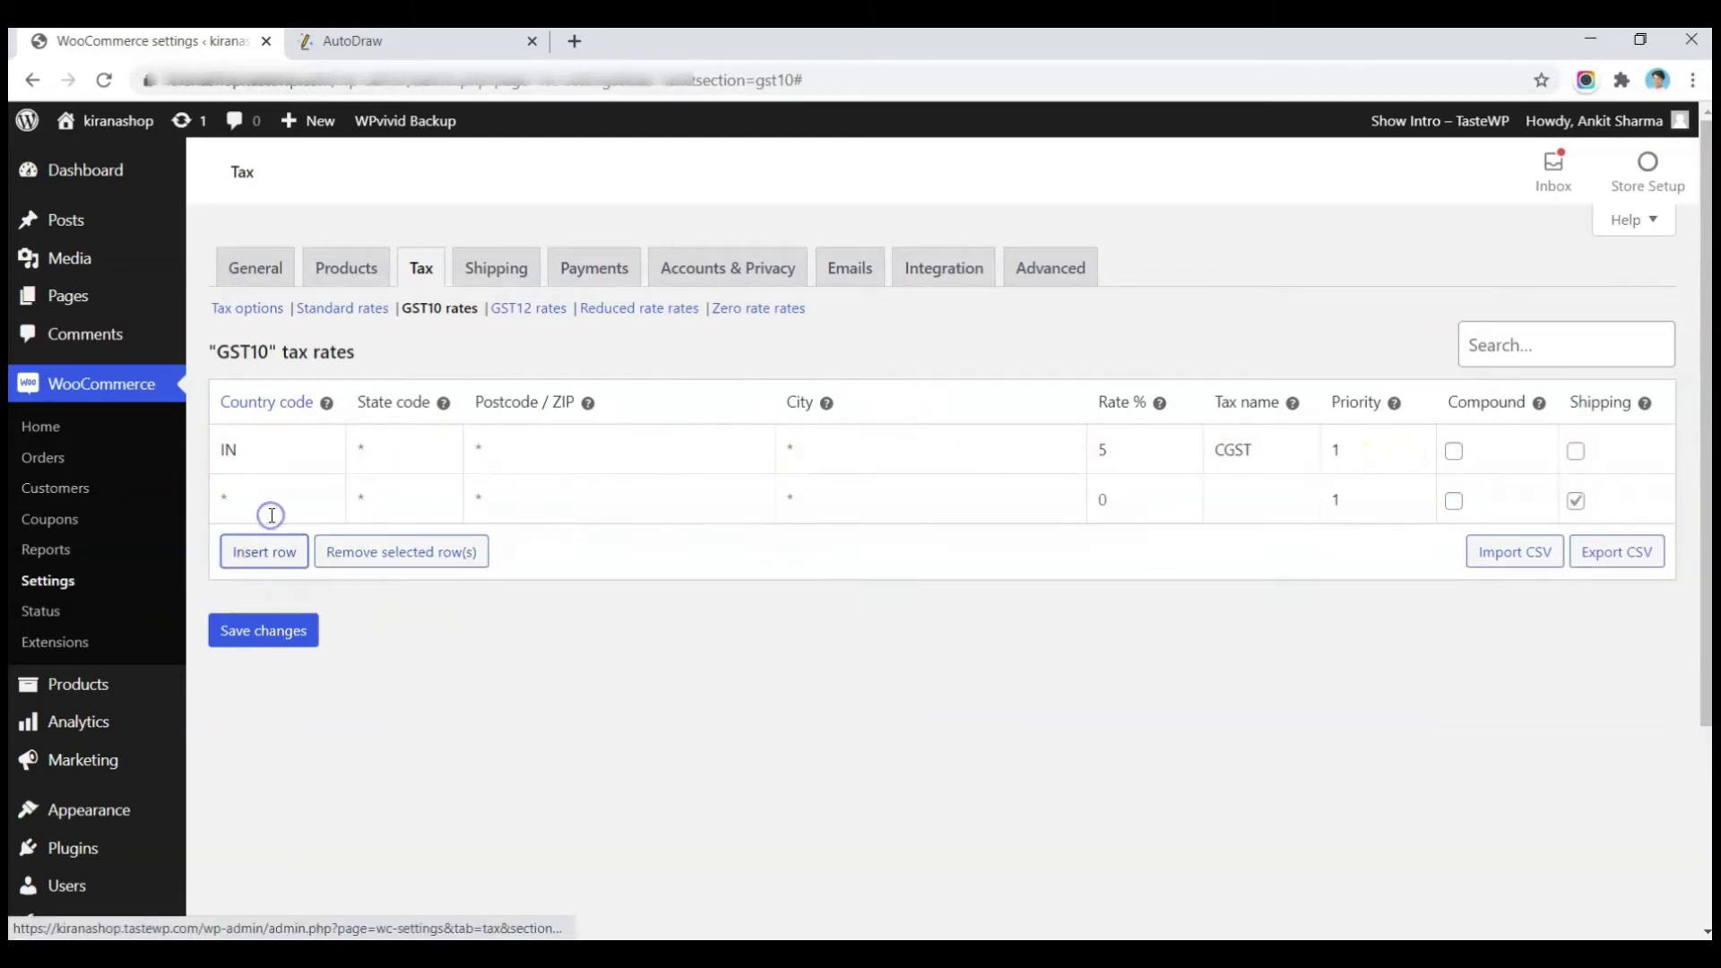
click(292, 504)
text(IN)
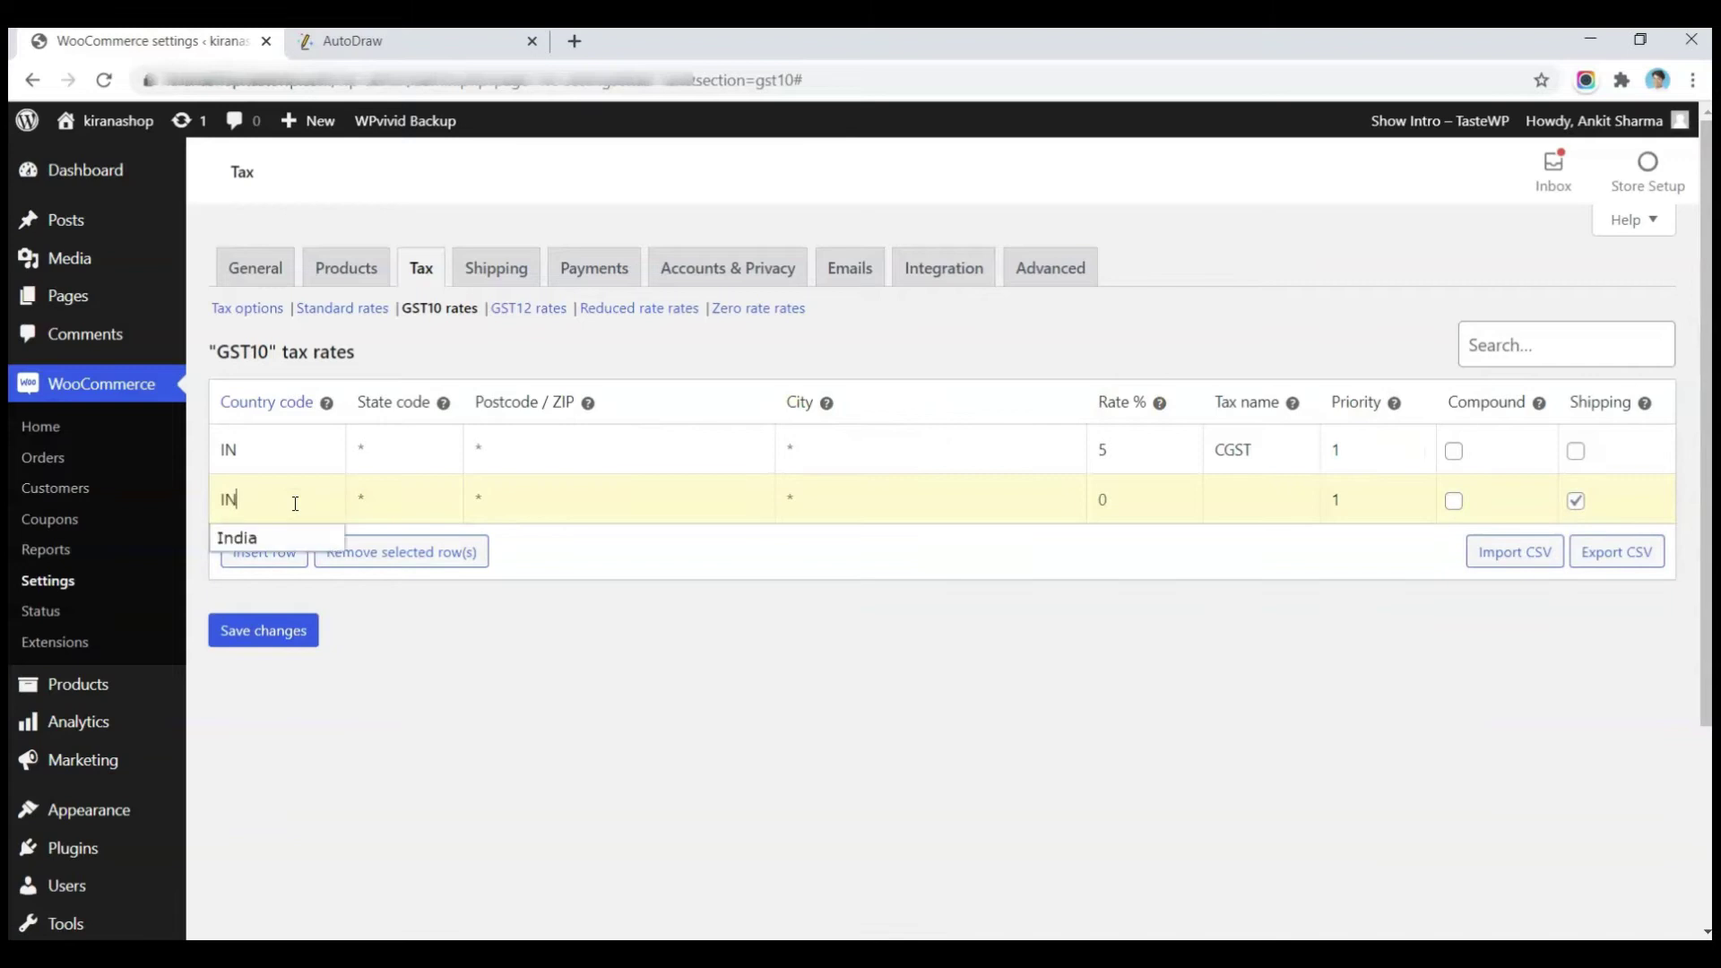
key(Tab)
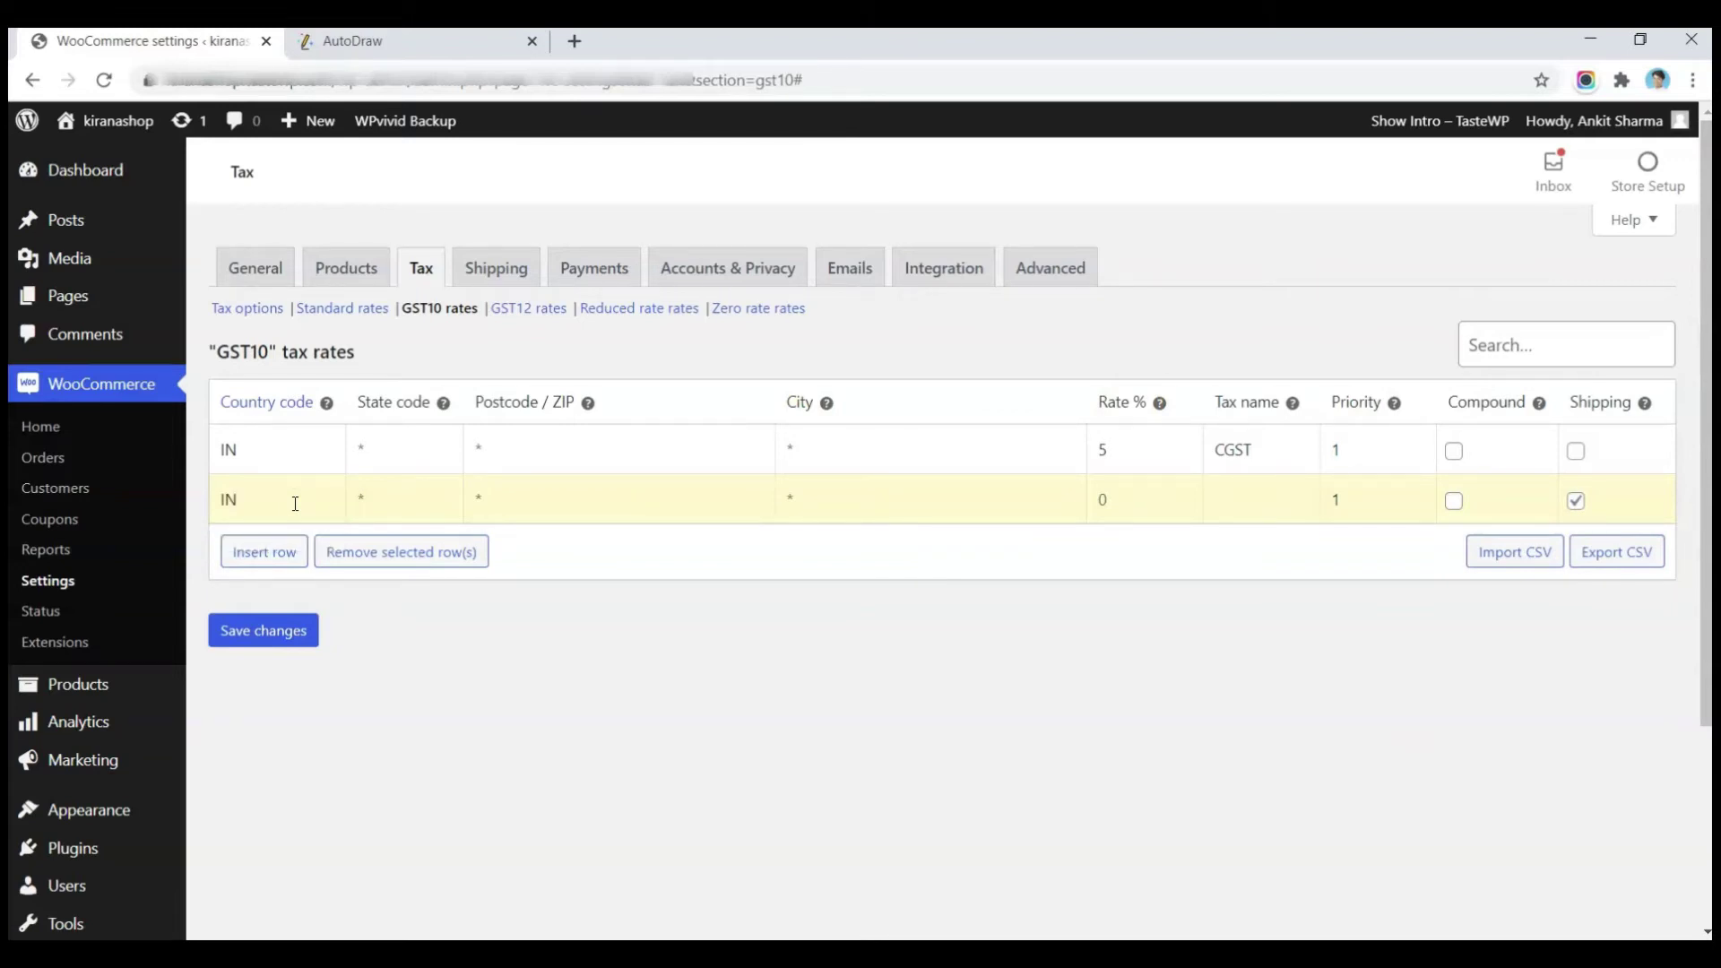
text(DL)
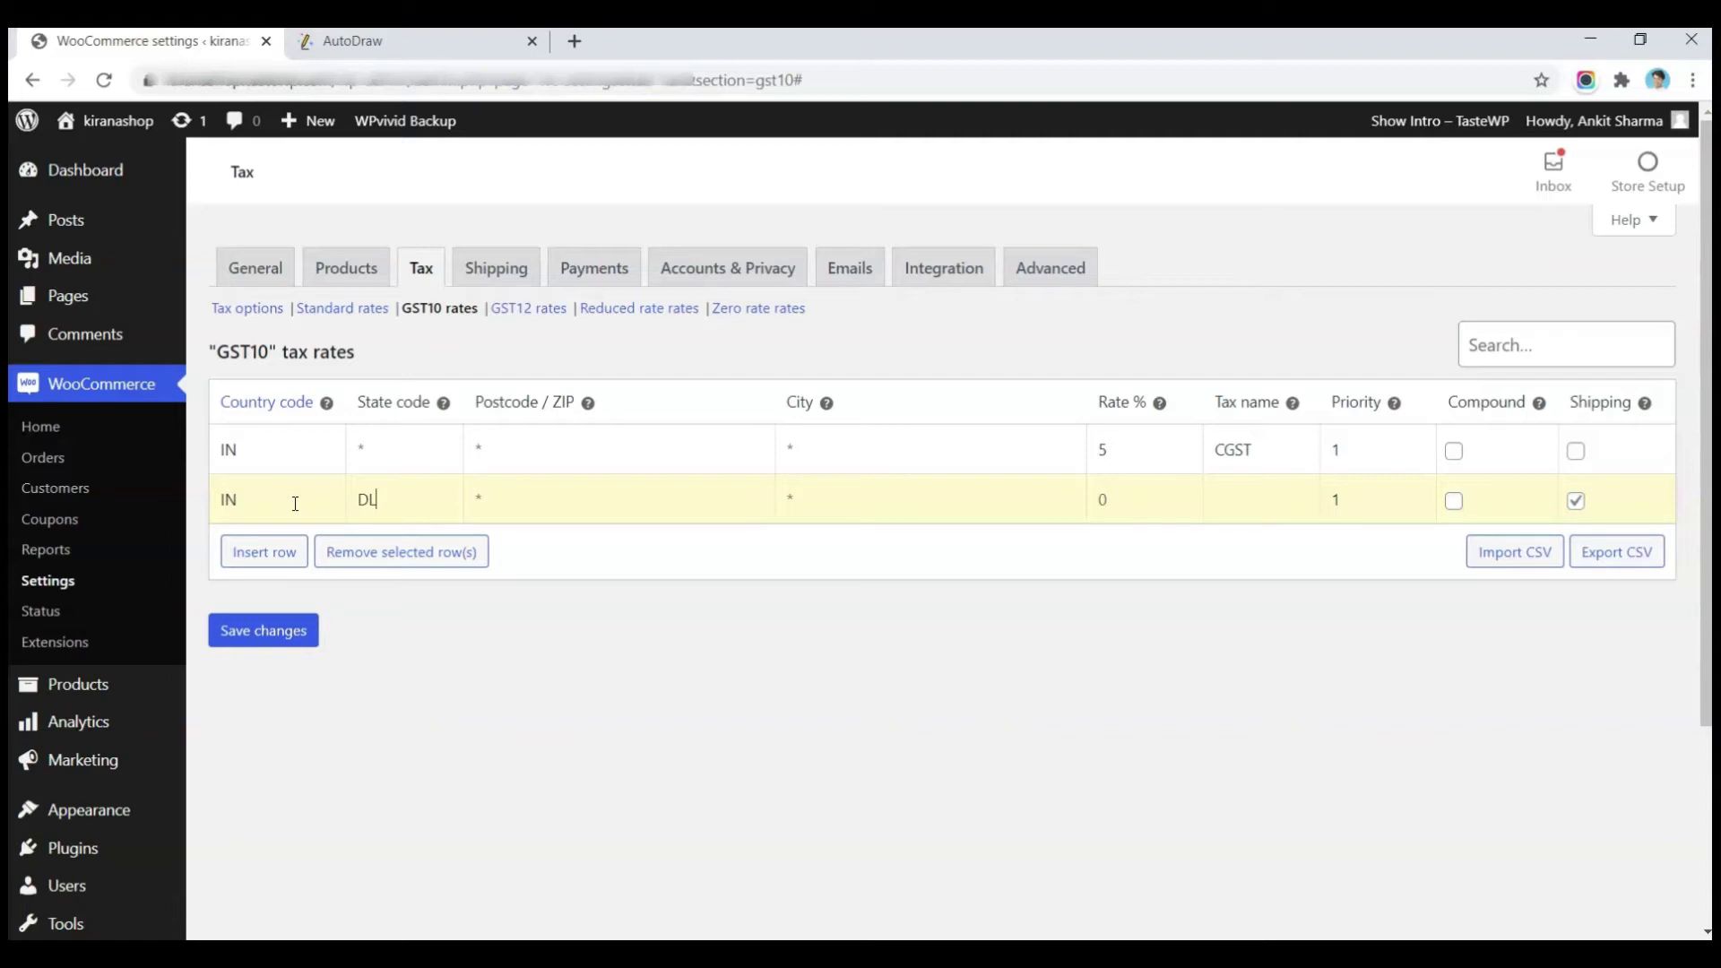
Open the general settings in a separate tab to check the store's country and state, and return to the GST10 rates
right_click(280, 280)
click(291, 286)
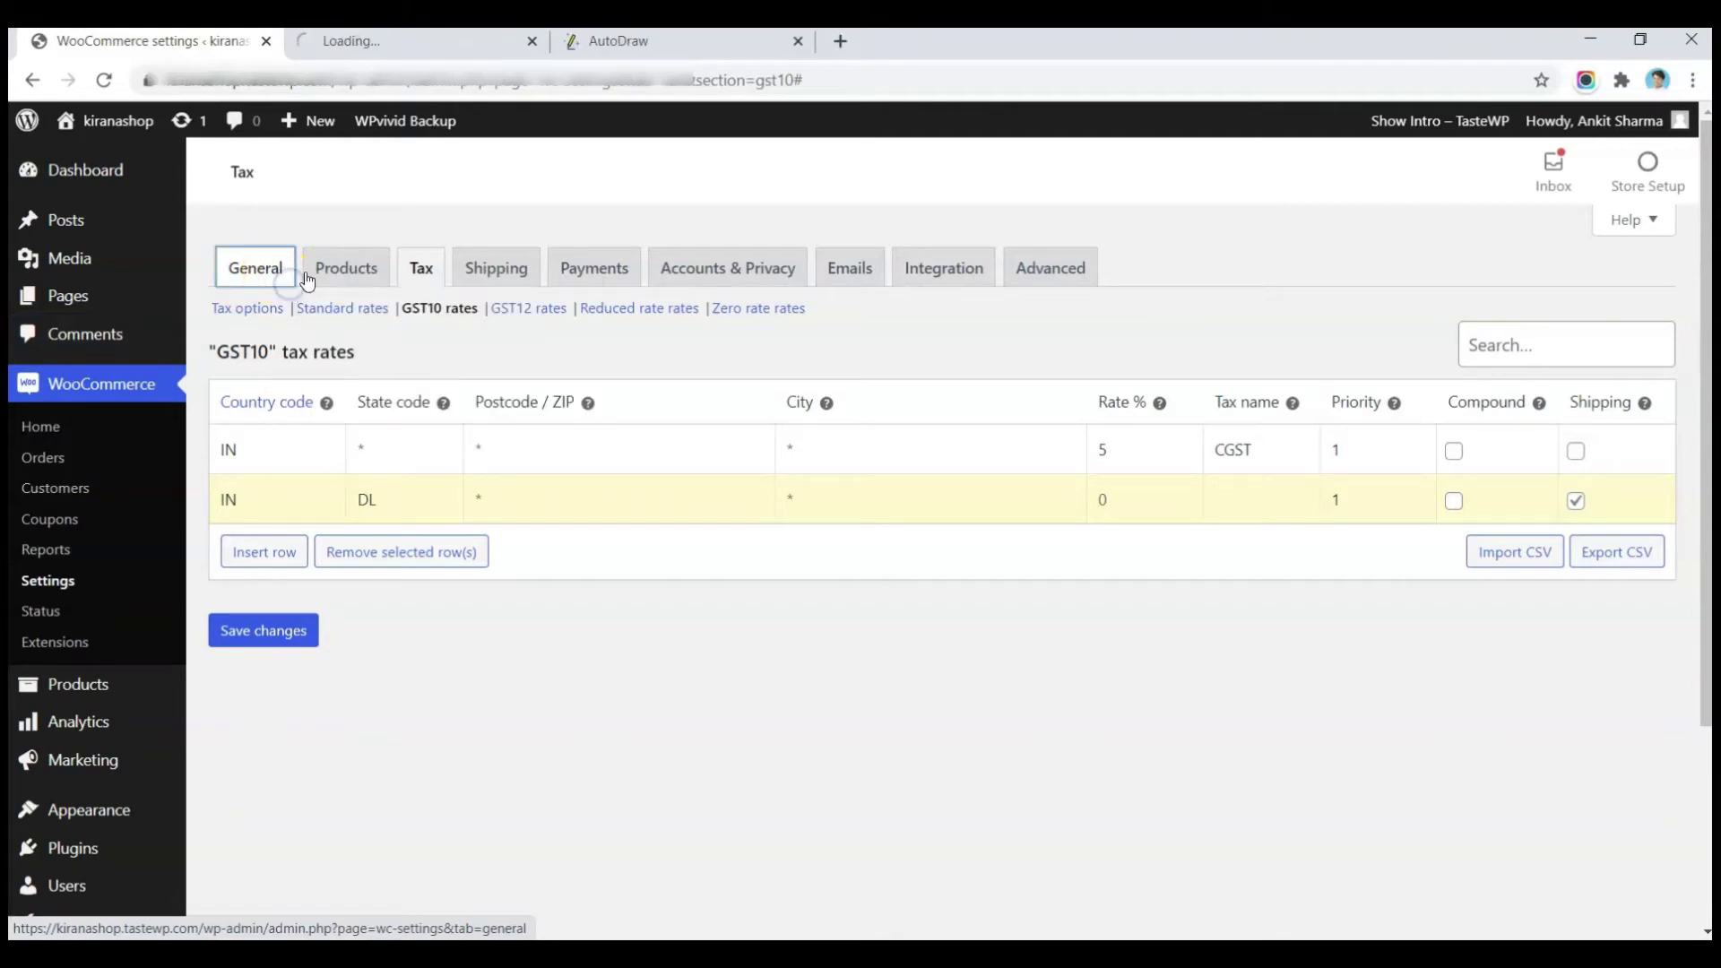
click(429, 43)
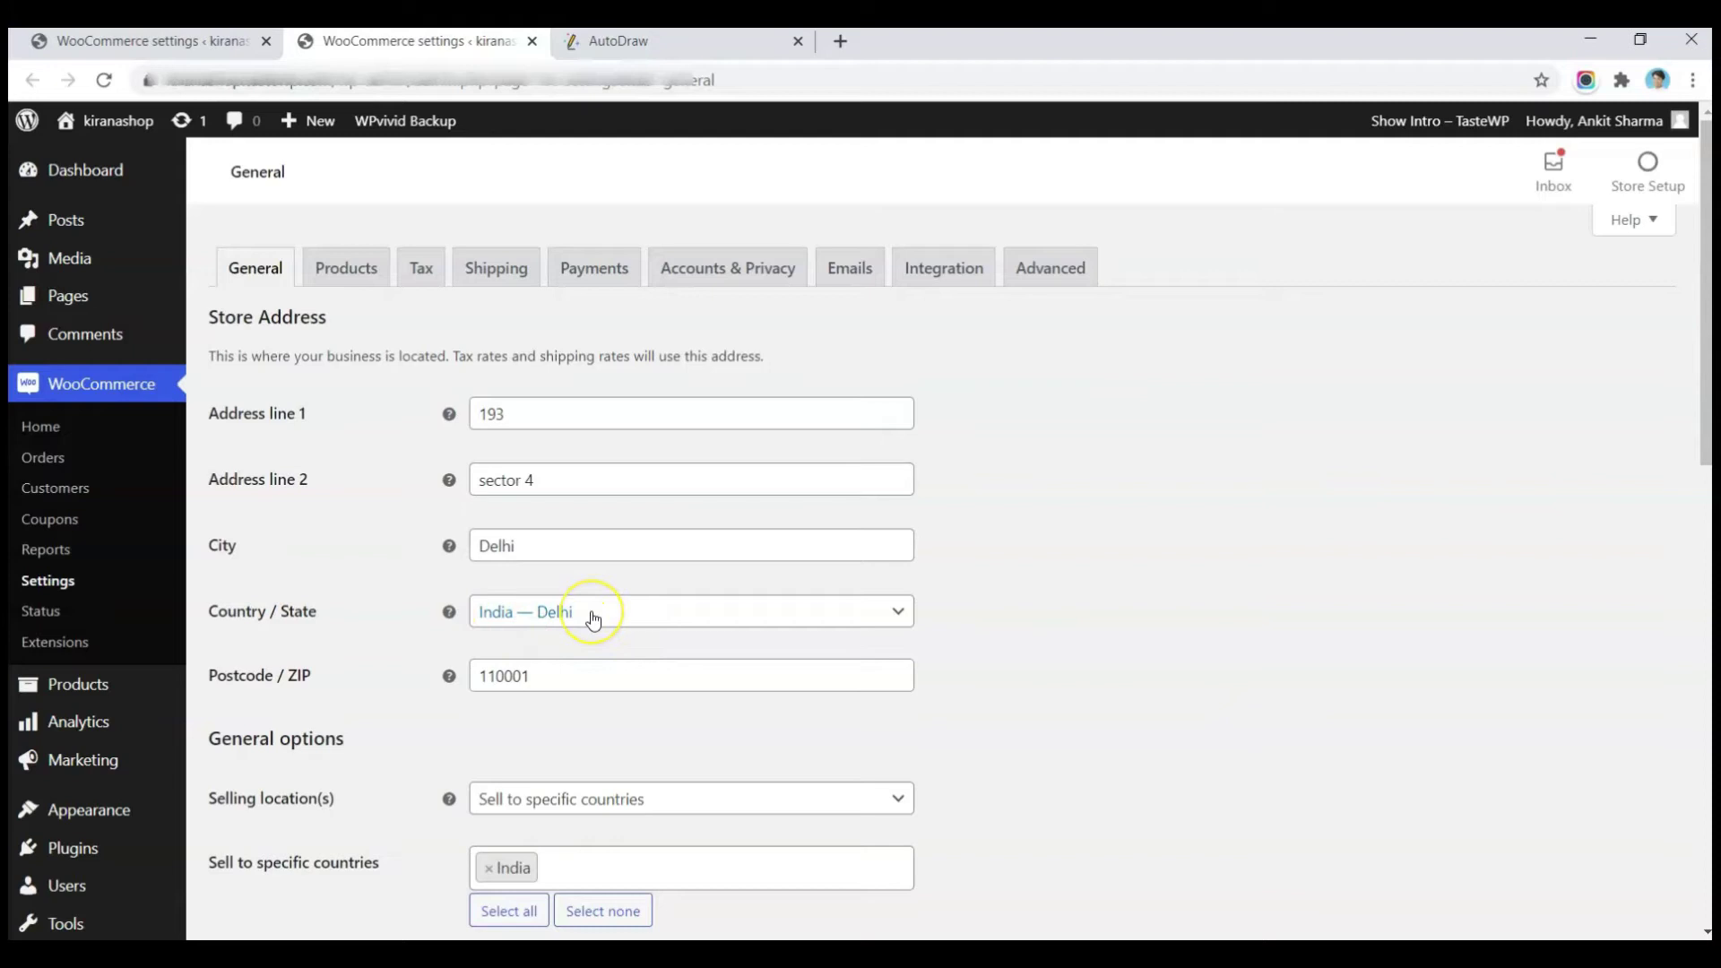
click(195, 51)
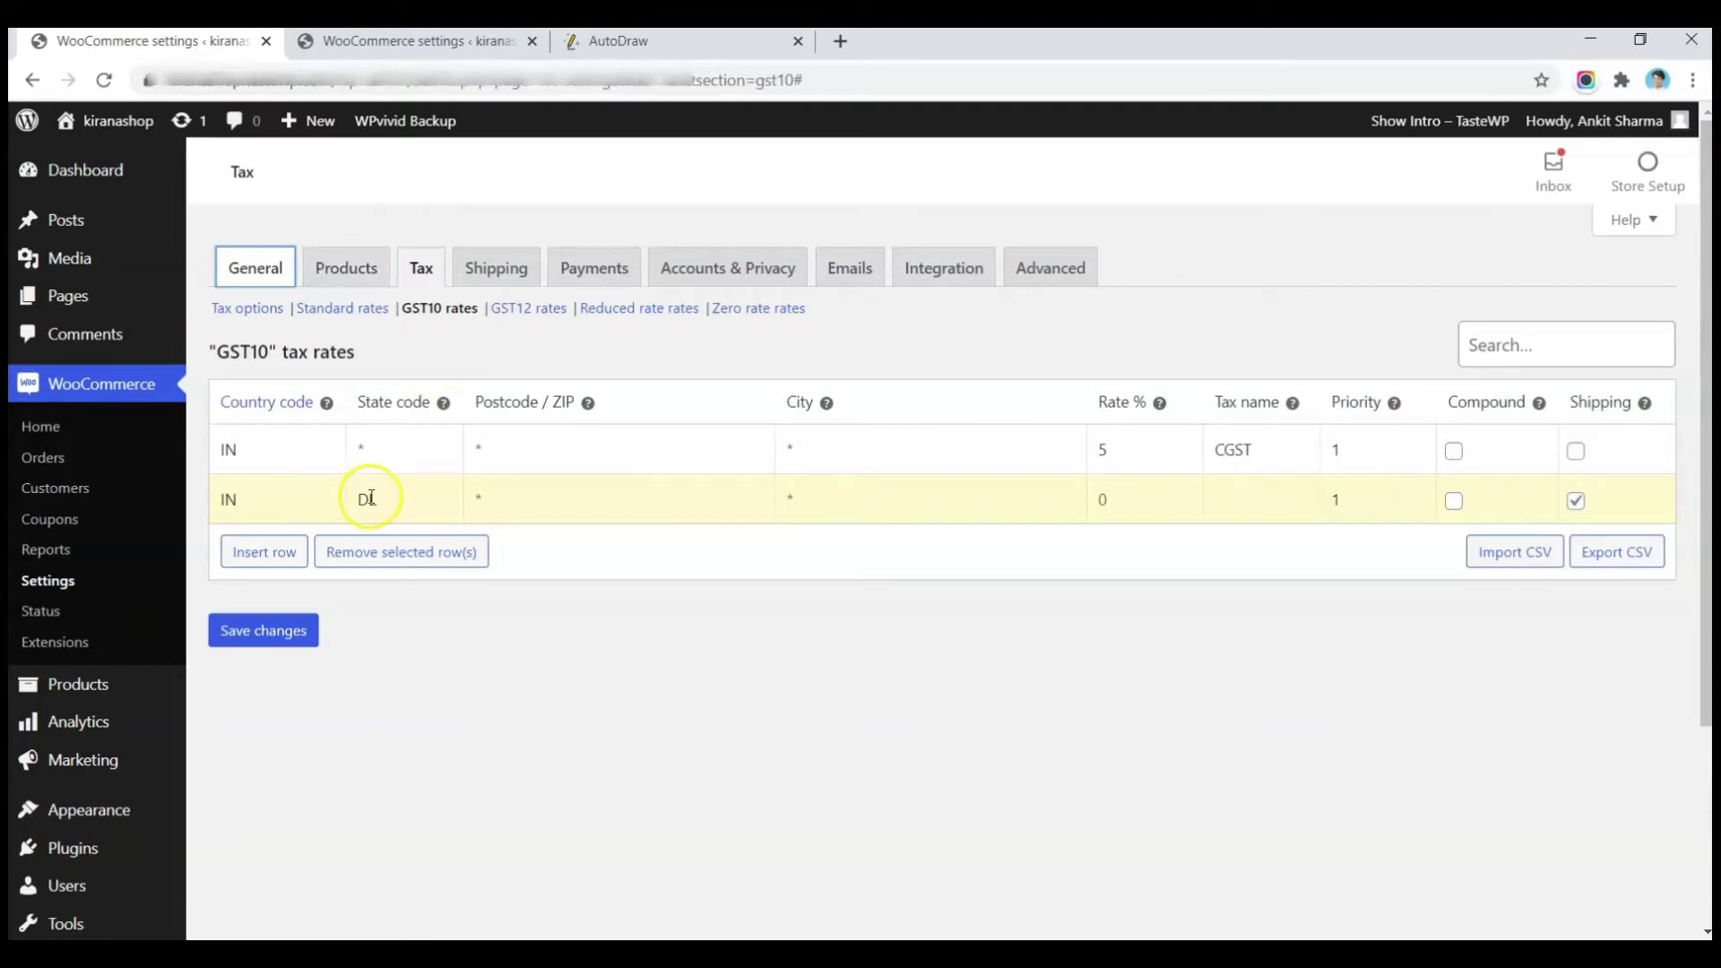
Try MH and GJ as the second GST10 row's state code, and set it back to DL
click(240, 499)
click(408, 500)
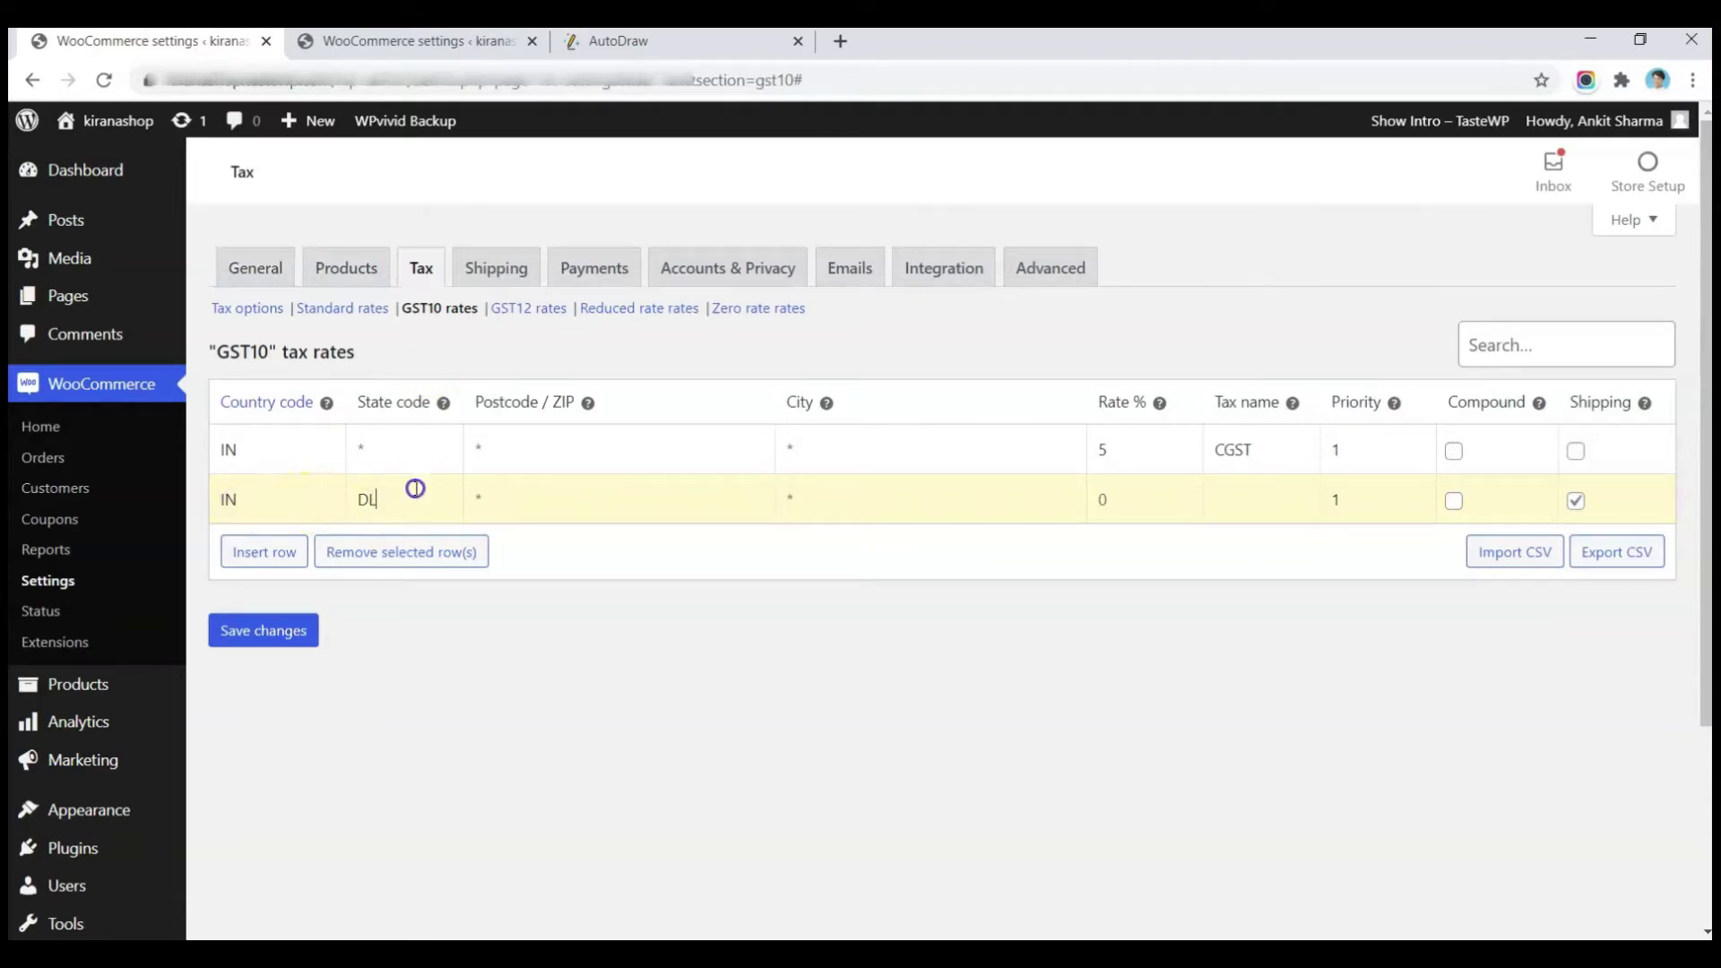
double_click(416, 489)
text(MH)
double_click(416, 489)
text(GJ)
double_click(417, 489)
text(DL)
Complete the DL row with rate 5 and tax name SGST, and disable its shipping tax
key(Tab)
key(Tab)
key(Tab)
text(5)
text(SGST)
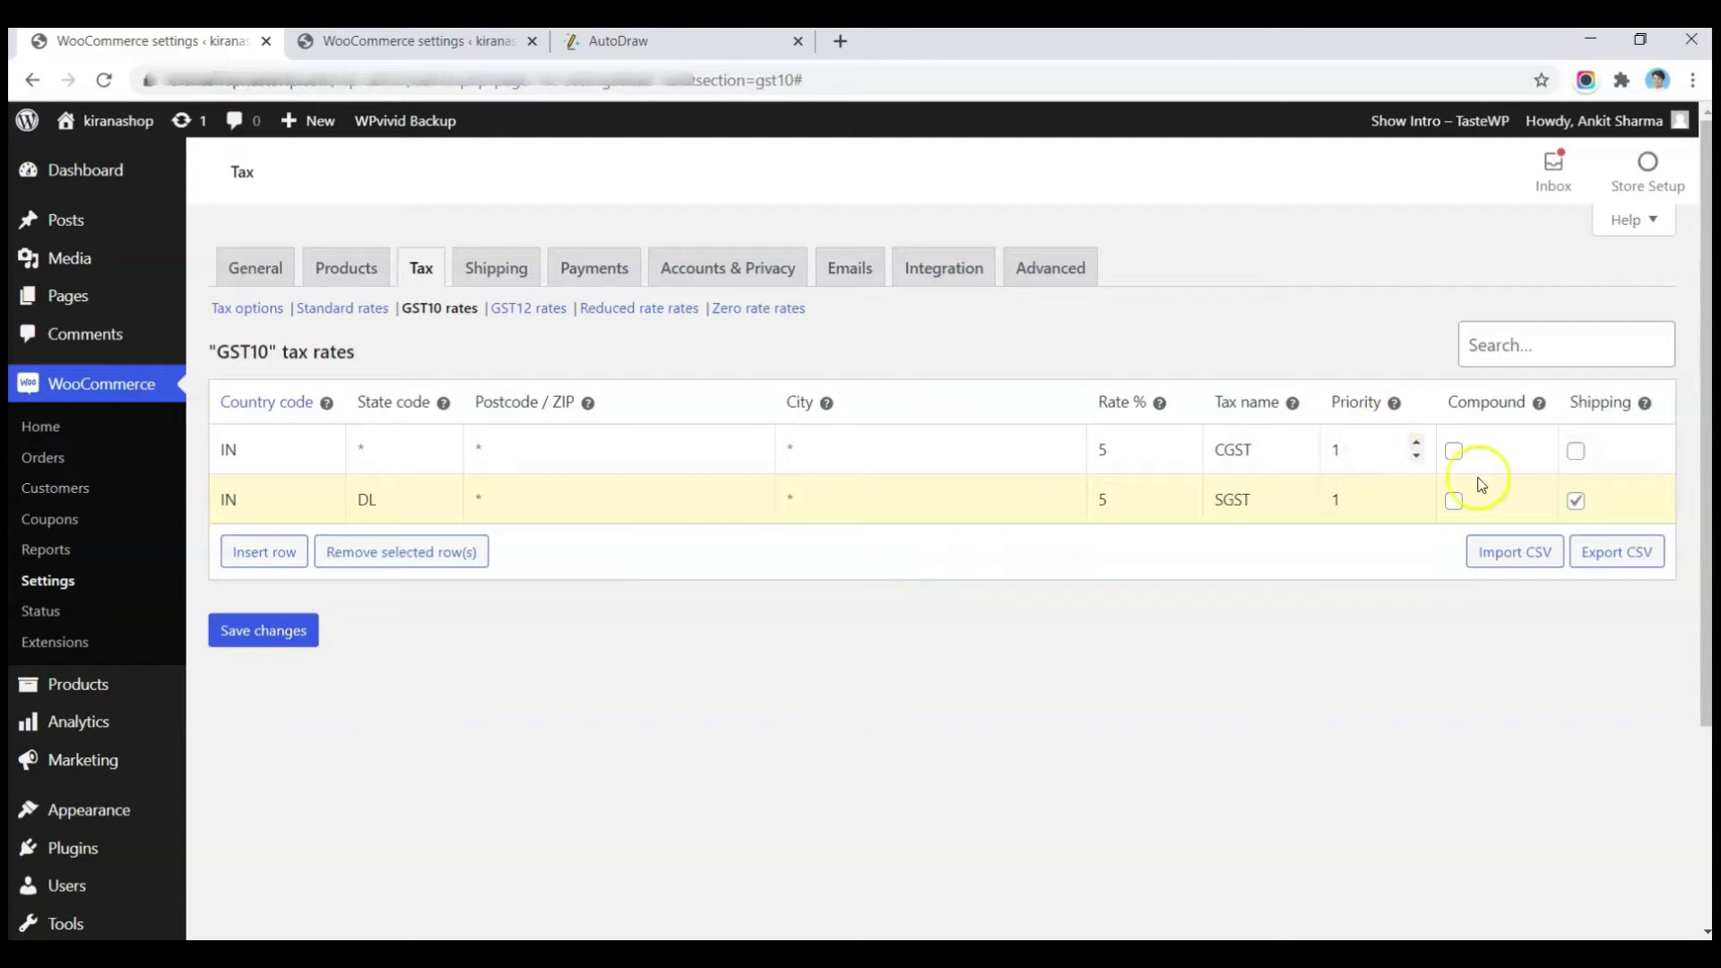
click(1575, 501)
Add a third GST10 row with country code IN, state code MH, rate 5, tax name IGST and shipping disabled
click(266, 554)
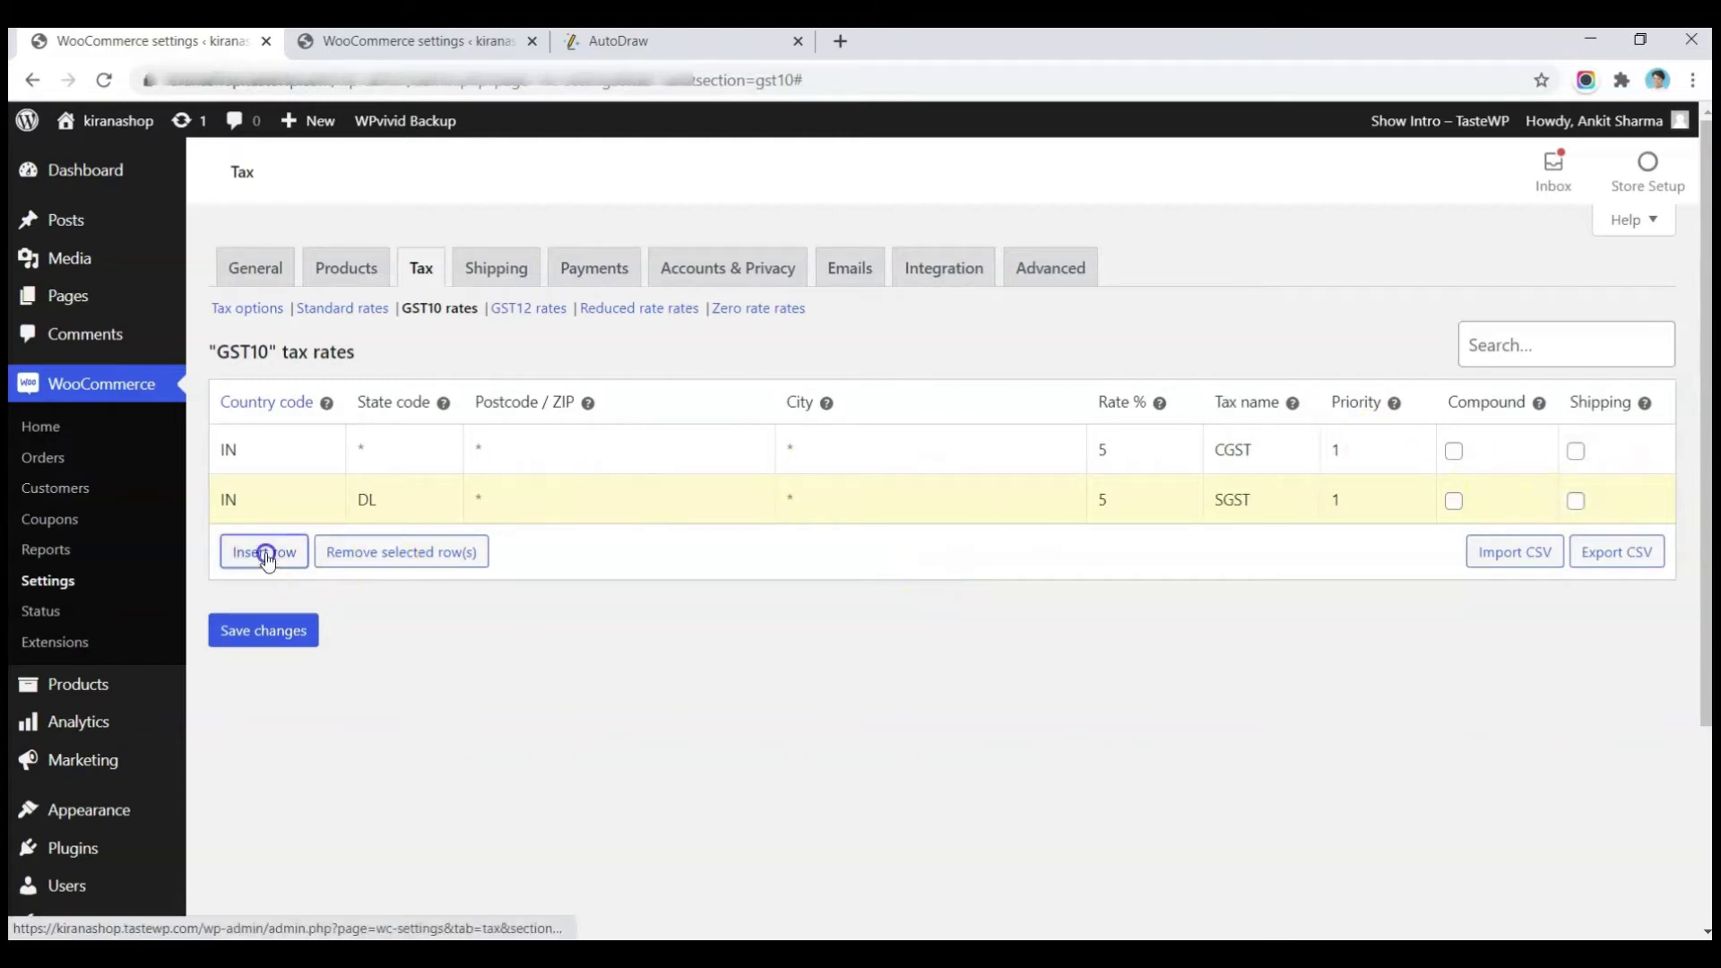
click(268, 553)
text(IN)
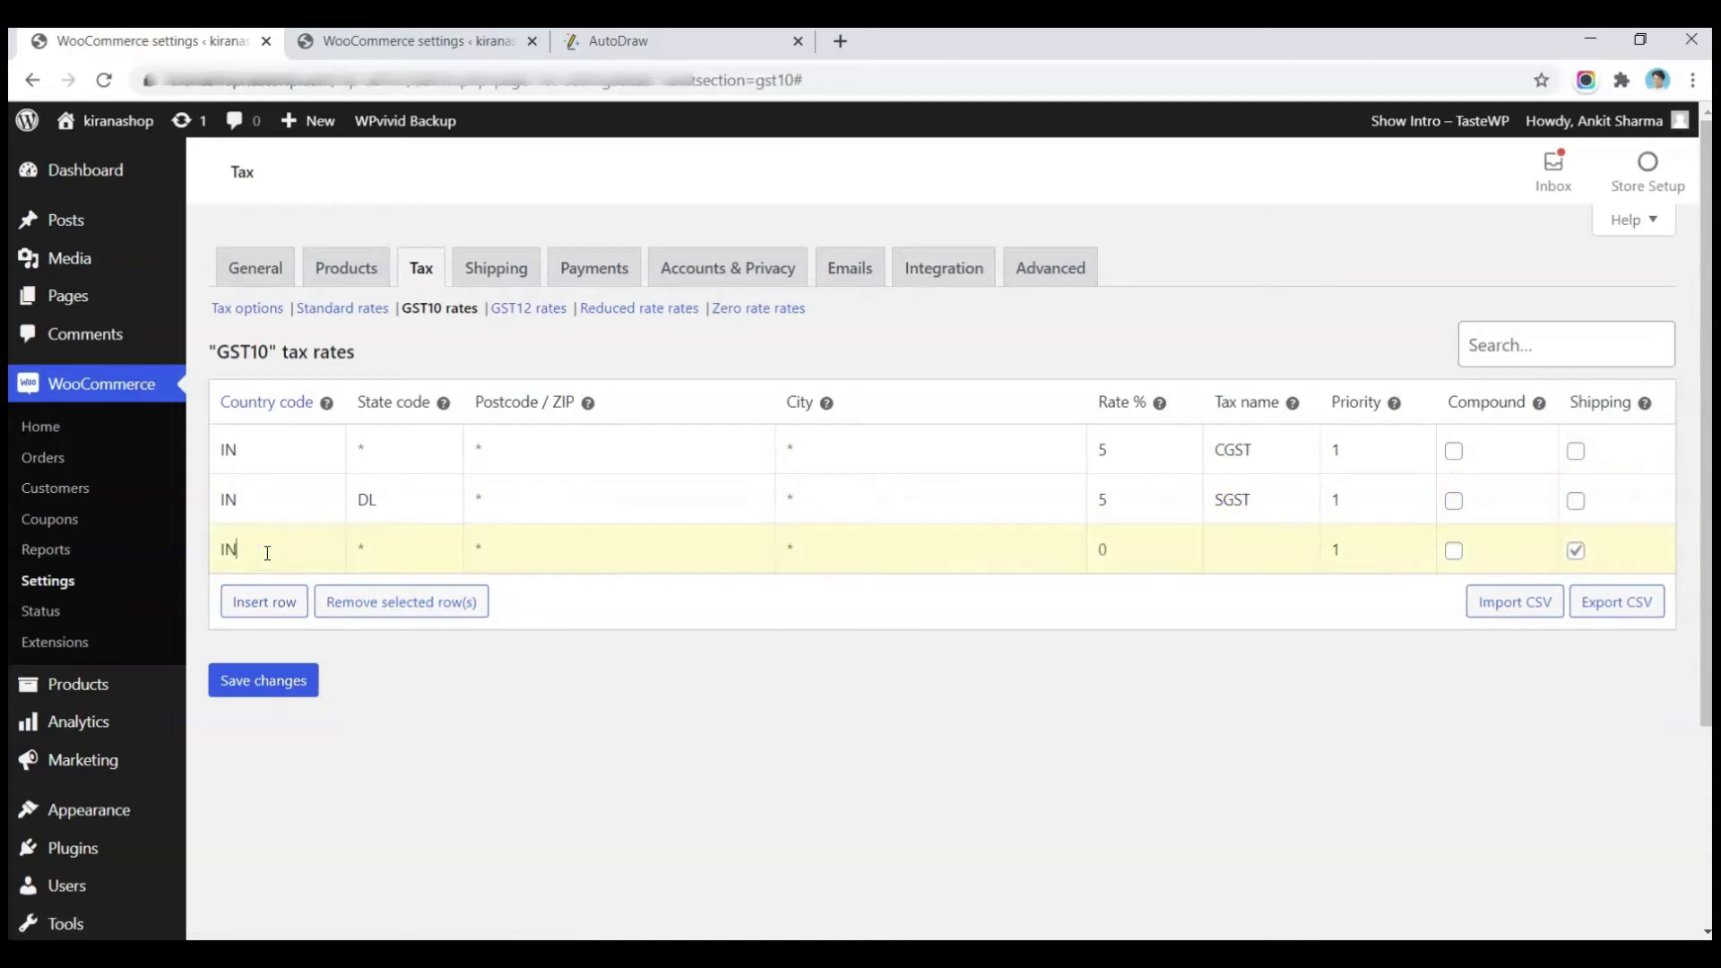
key(Tab)
text(MH)
key(Tab)
key(Tab)
text(5)
text(IGST)
click(1575, 549)
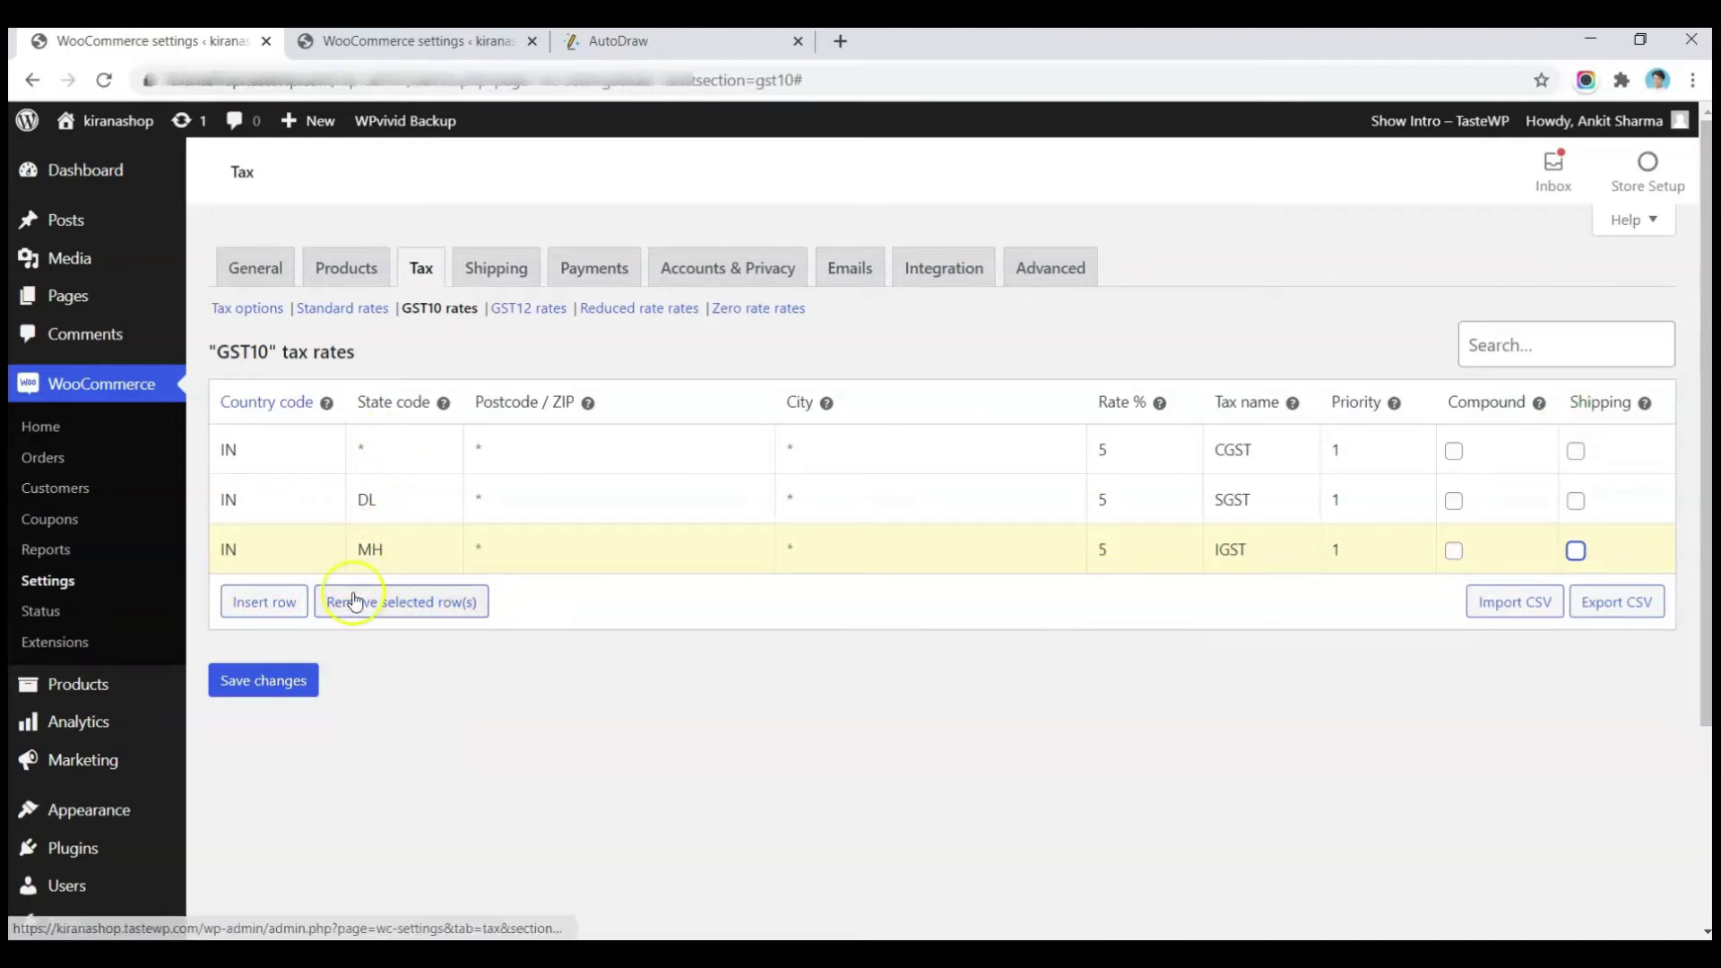
Add a fourth GST10 row with country code IN, state code GJ, rate 5, tax name IGST and shipping disabled
click(298, 619)
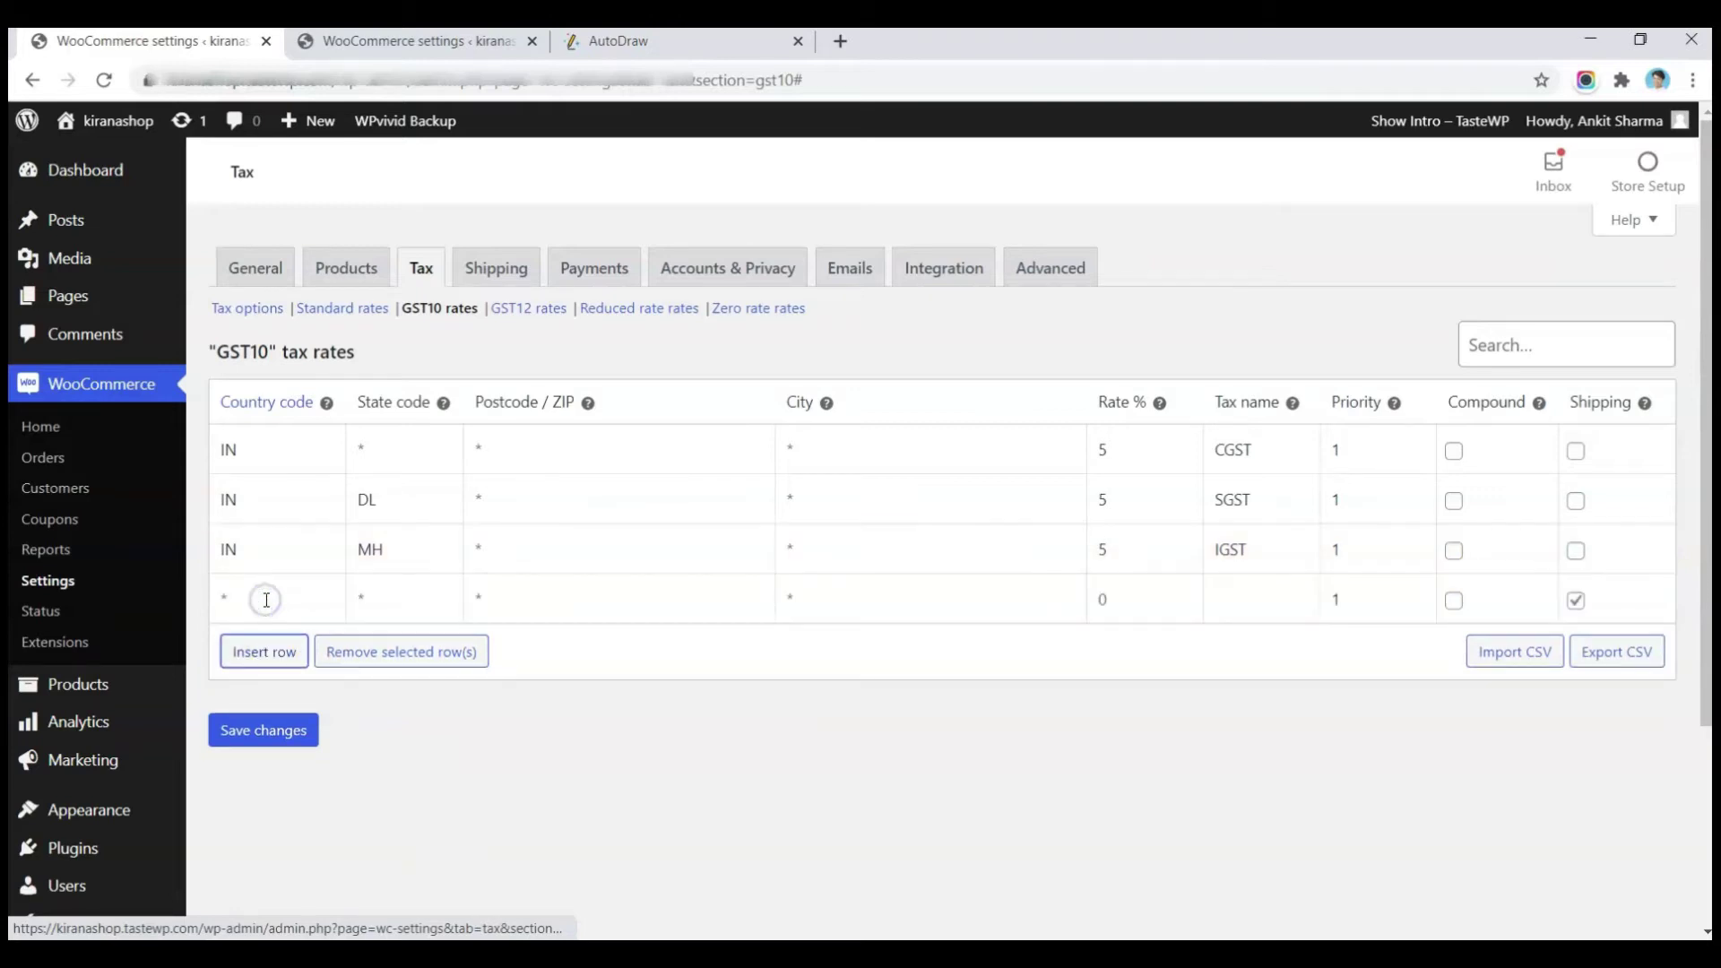
click(269, 598)
text(IN)
key(Tab)
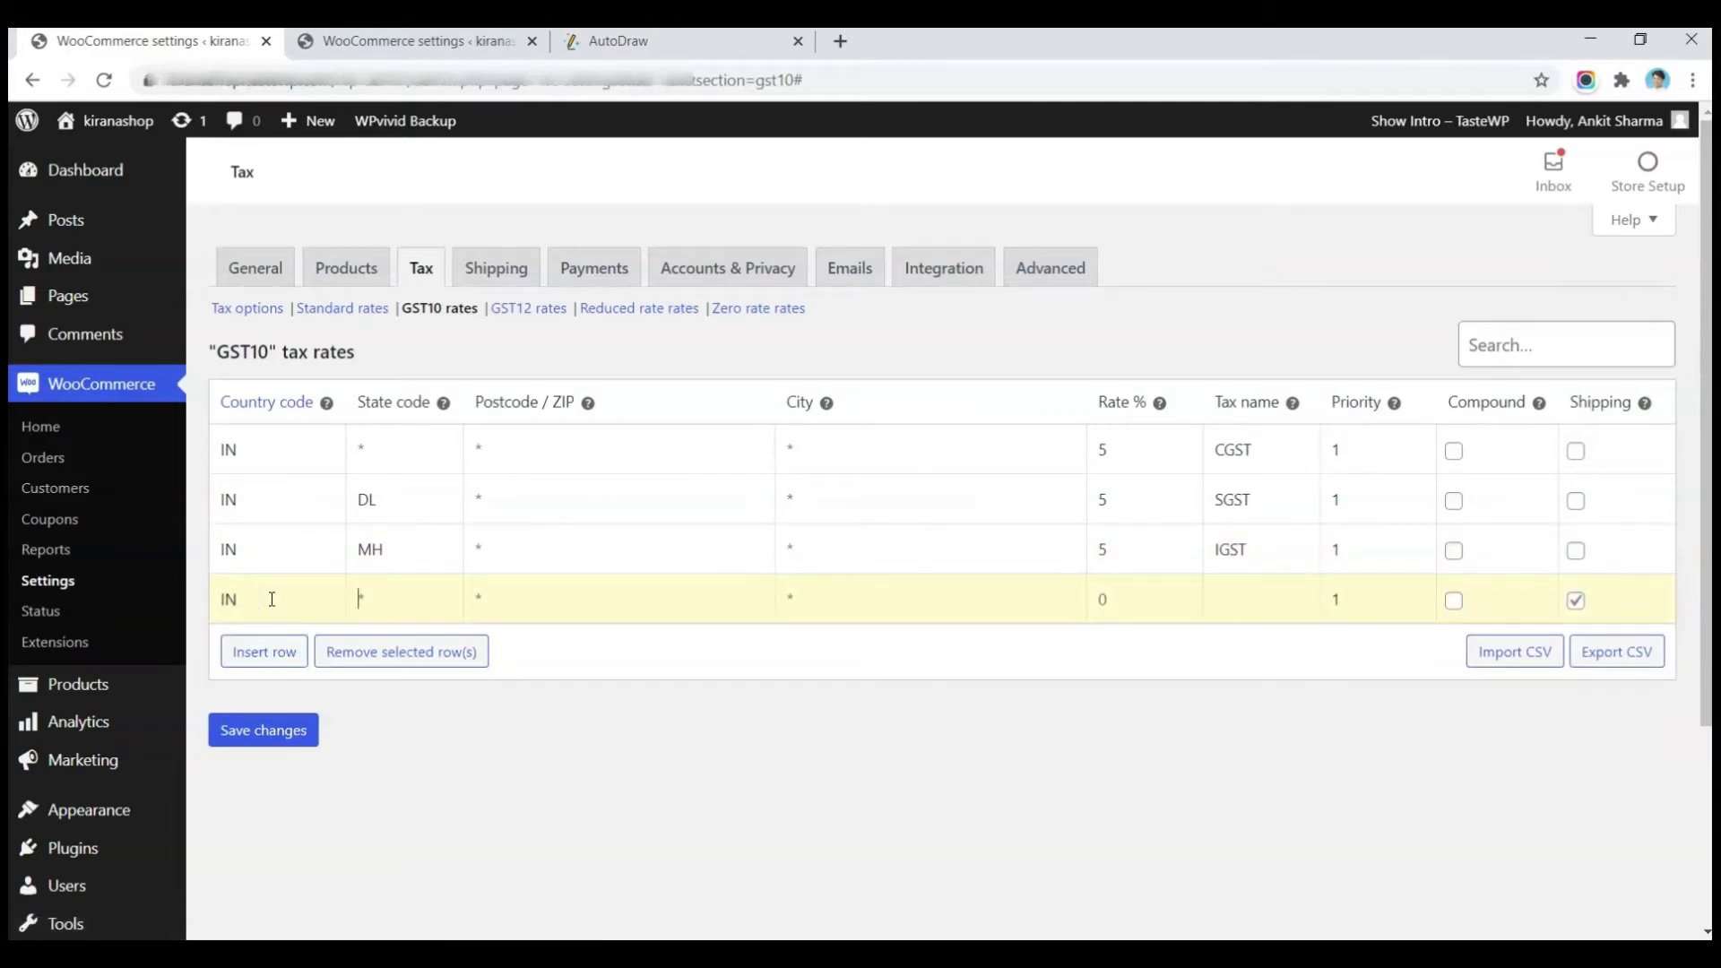
text(GJ)
key(Tab)
key(Tab)
key(Tab)
text(5)
text(IGST)
click(1576, 602)
Examine the CGST row's priority and the DL row's state code and tax name
click(1110, 714)
click(1230, 502)
click(1270, 740)
click(1356, 453)
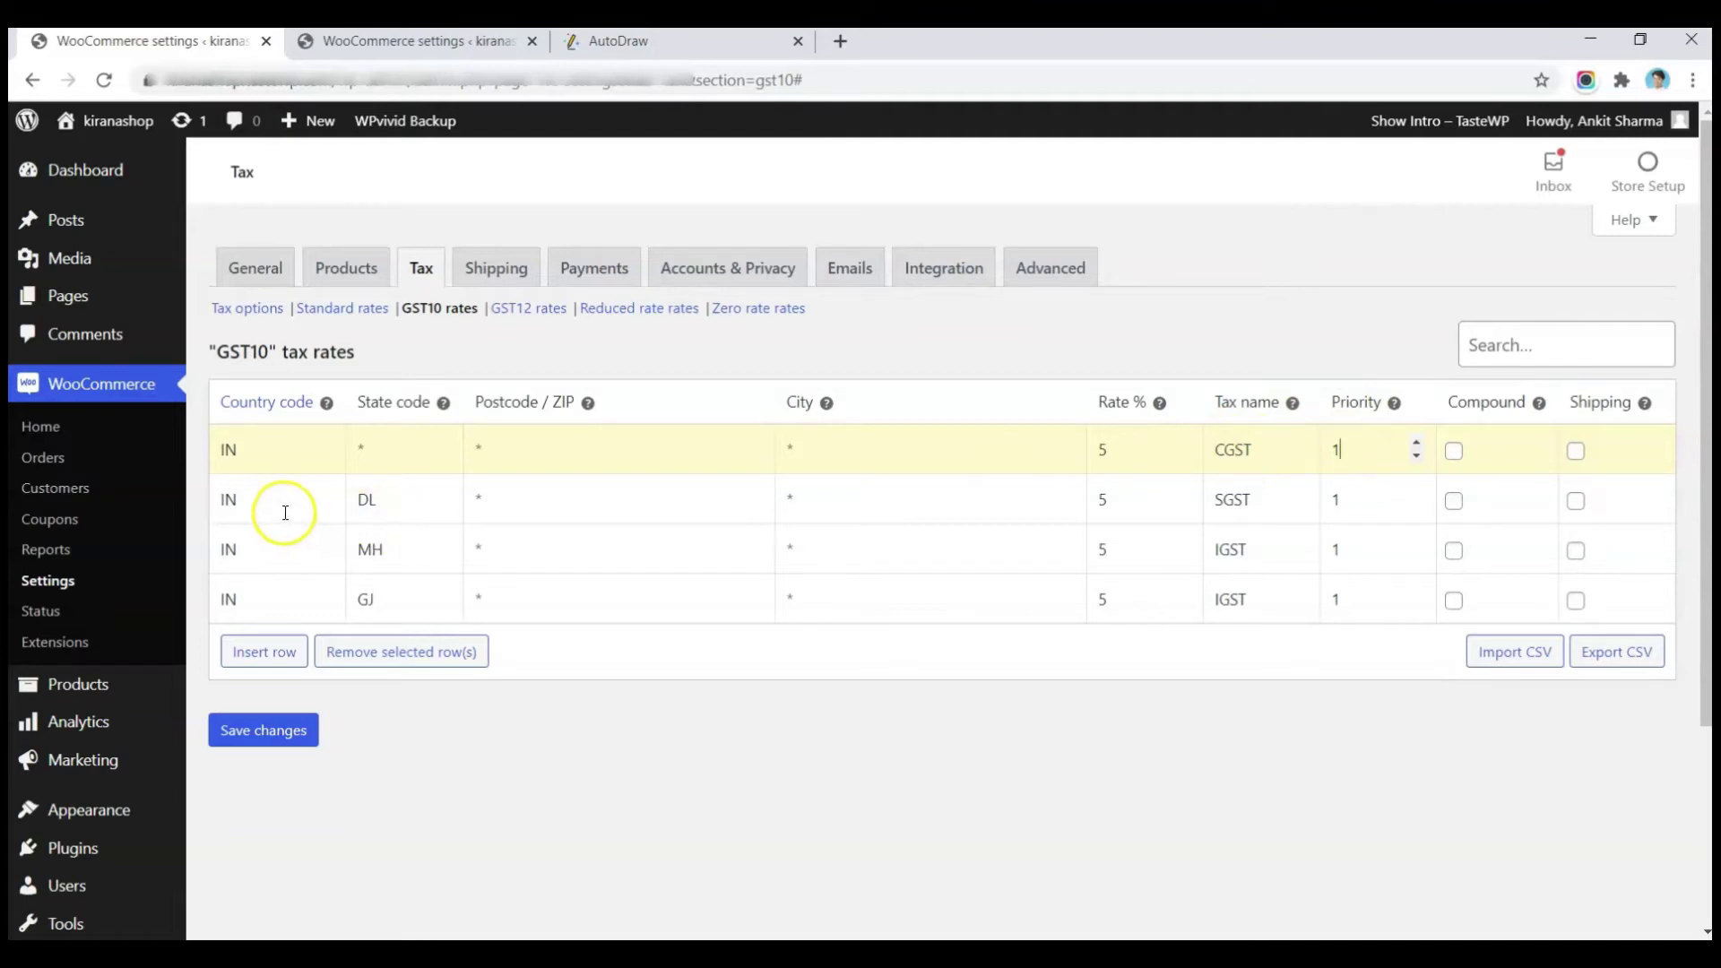
click(379, 502)
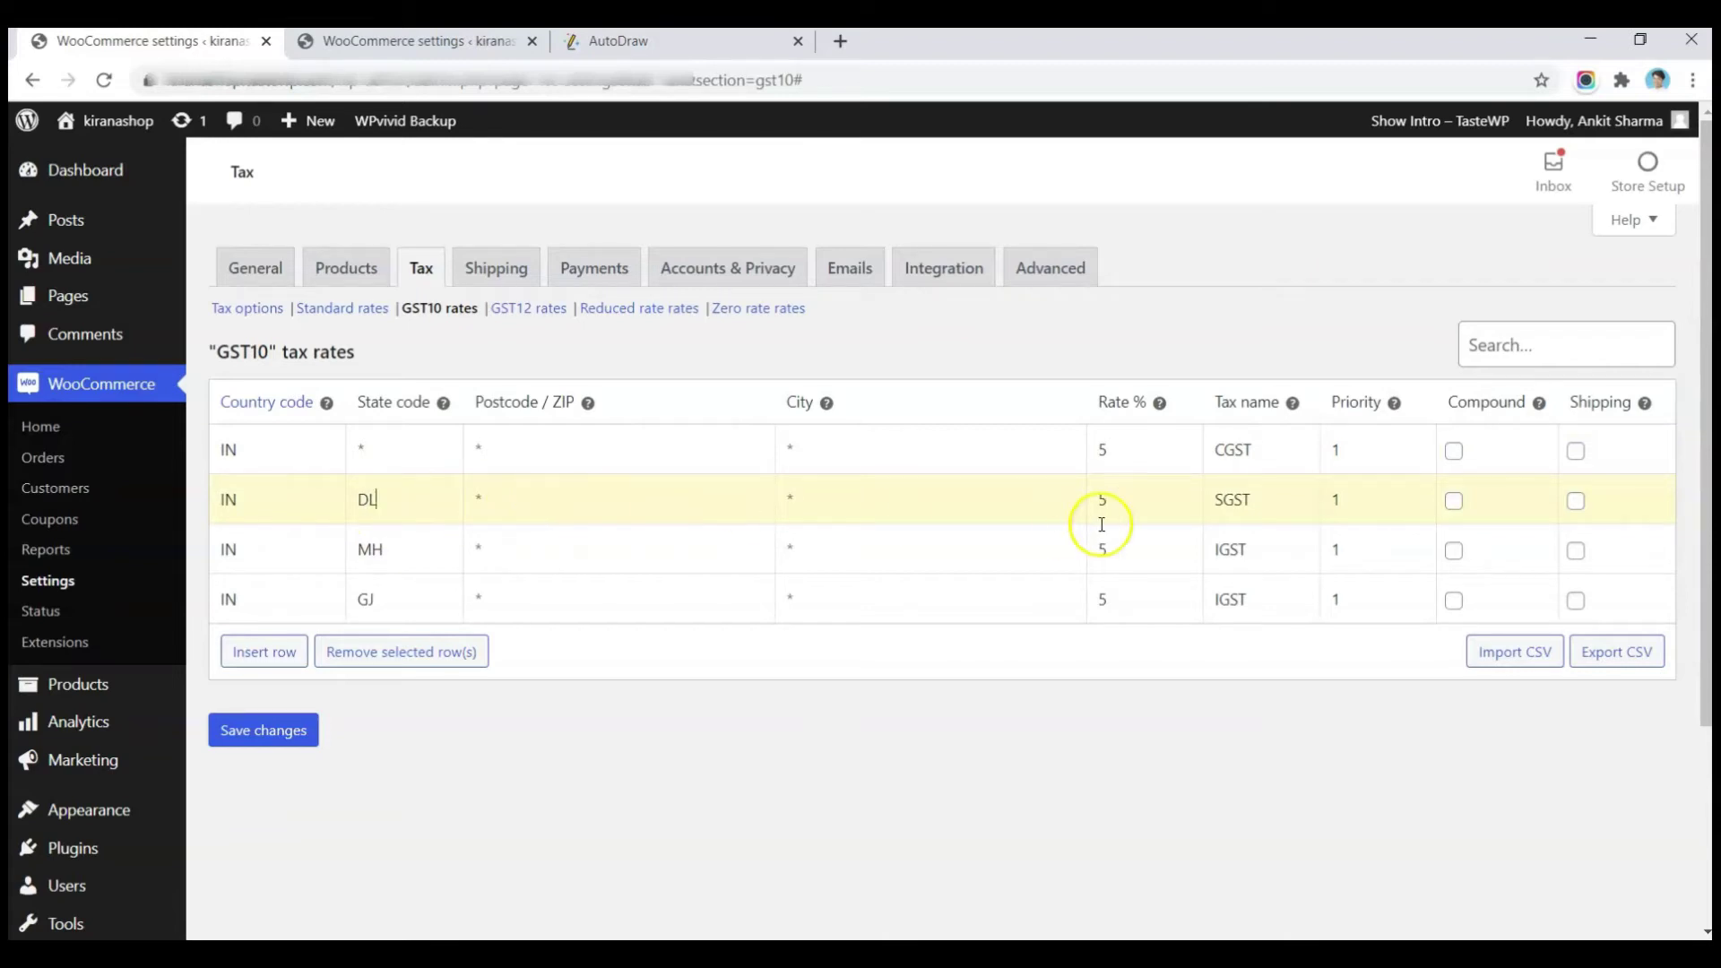
double_click(1229, 504)
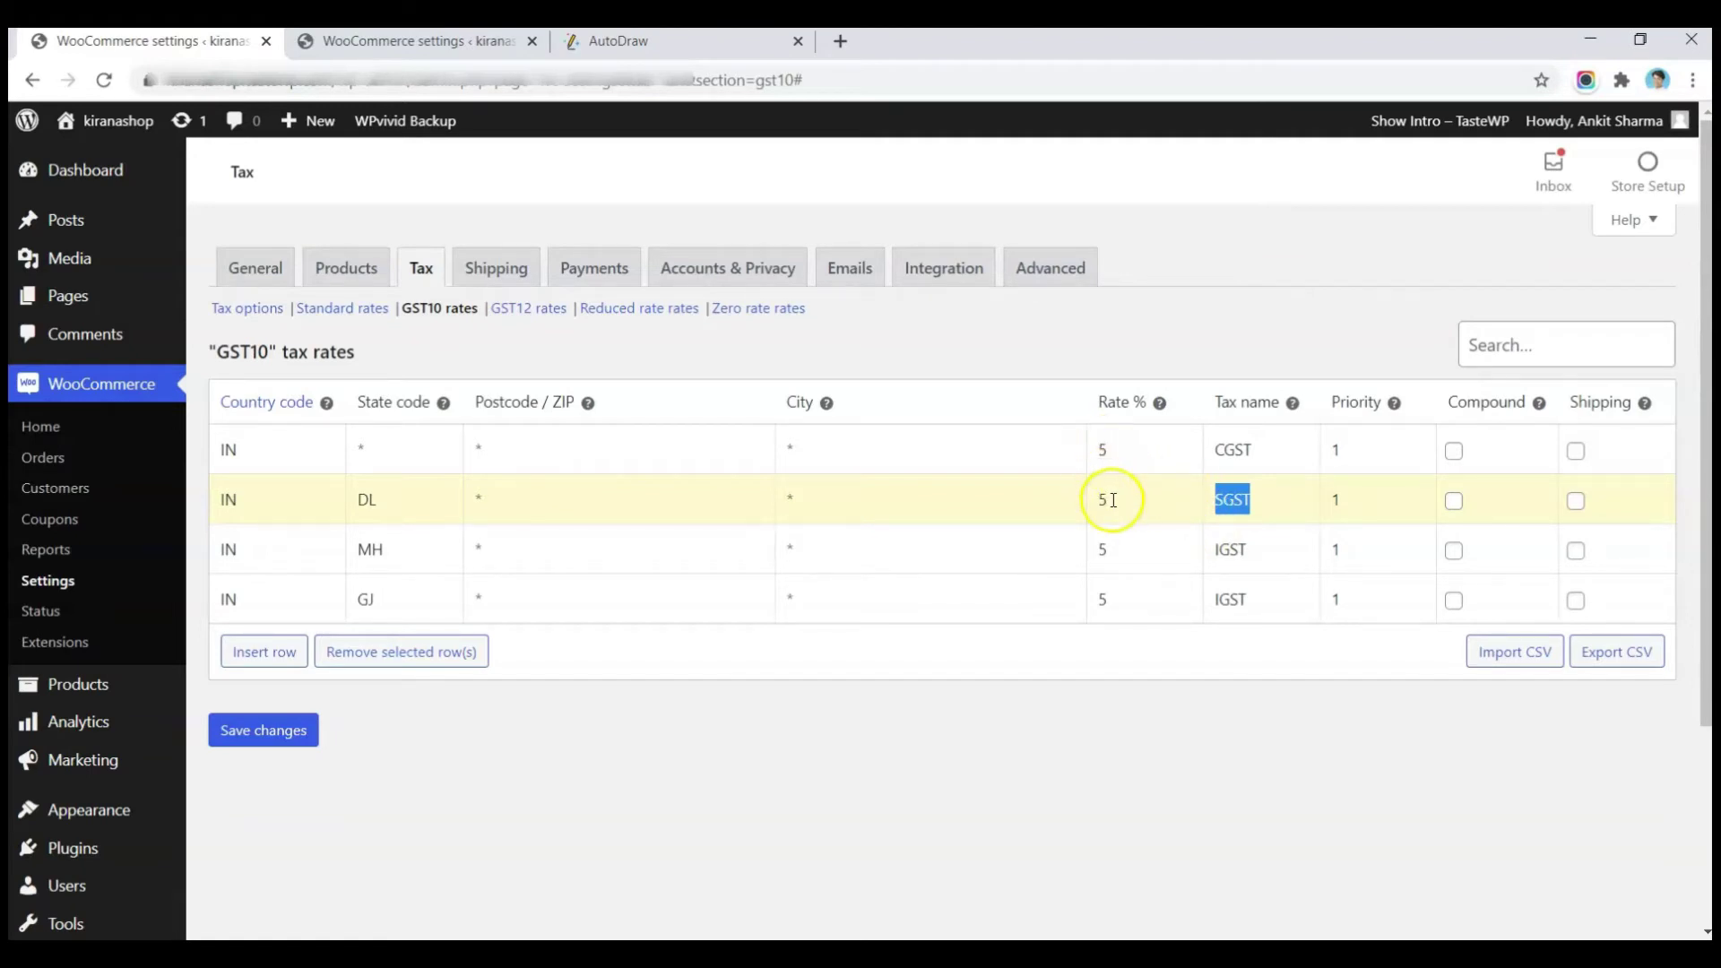
Set the priority of the DL SGST row to 2 and compare it with the CGST row's priority
click(1385, 438)
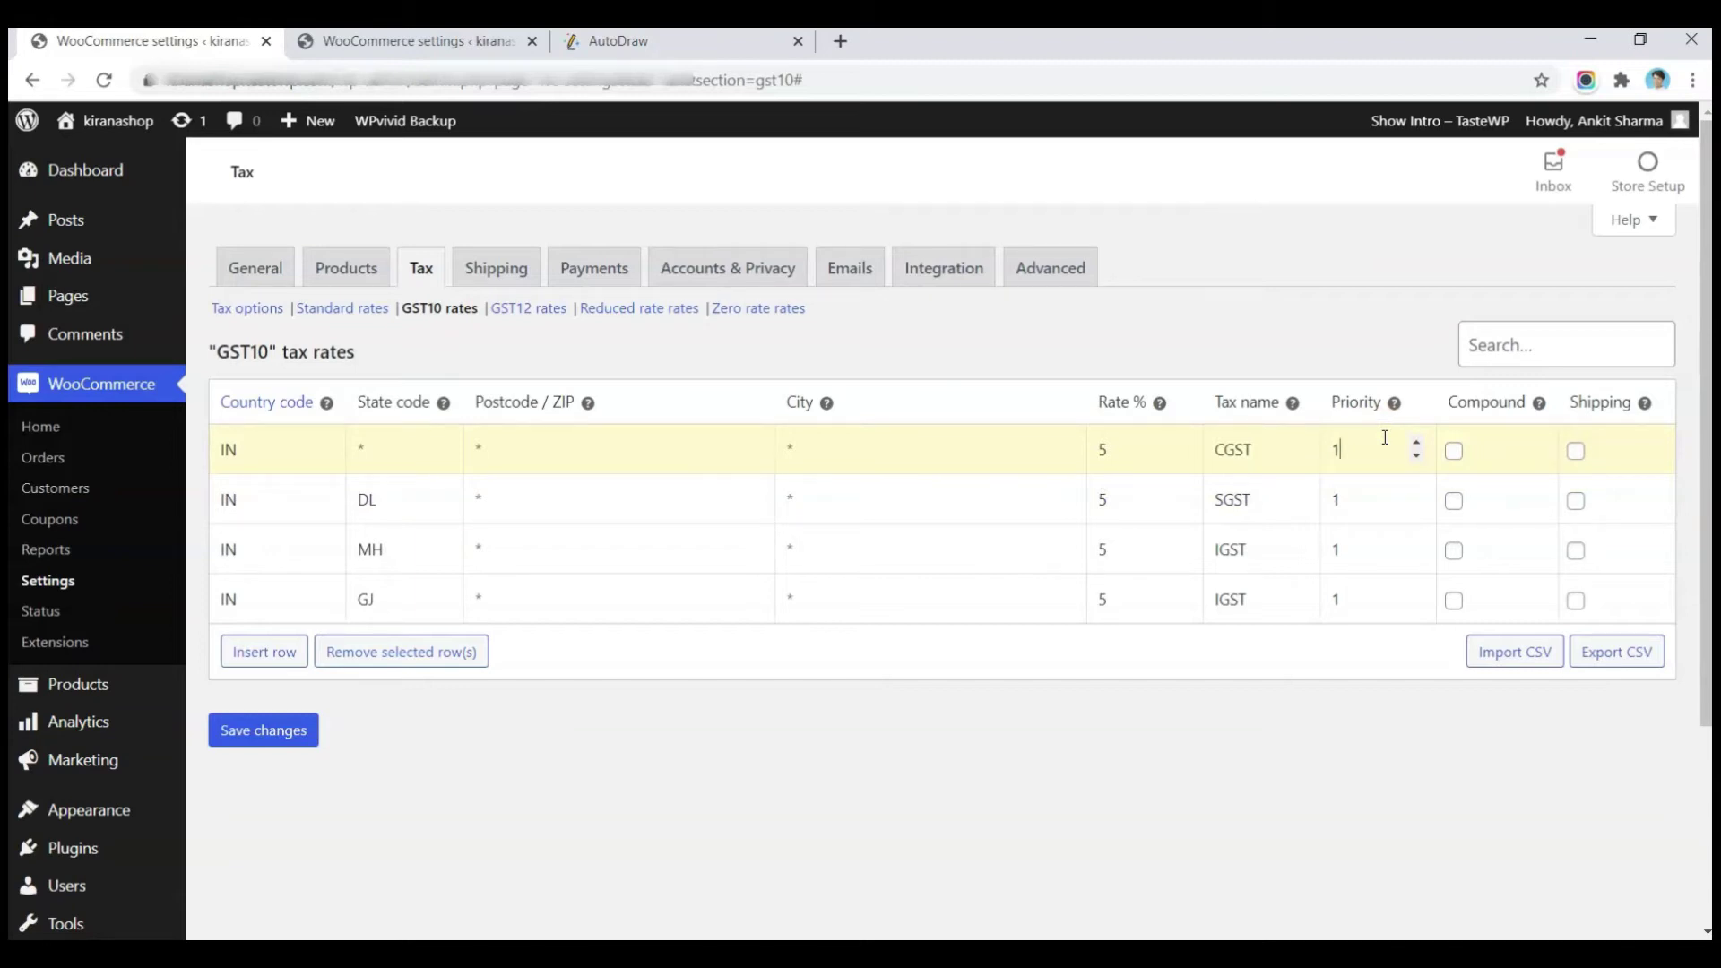
double_click(1360, 504)
text(2)
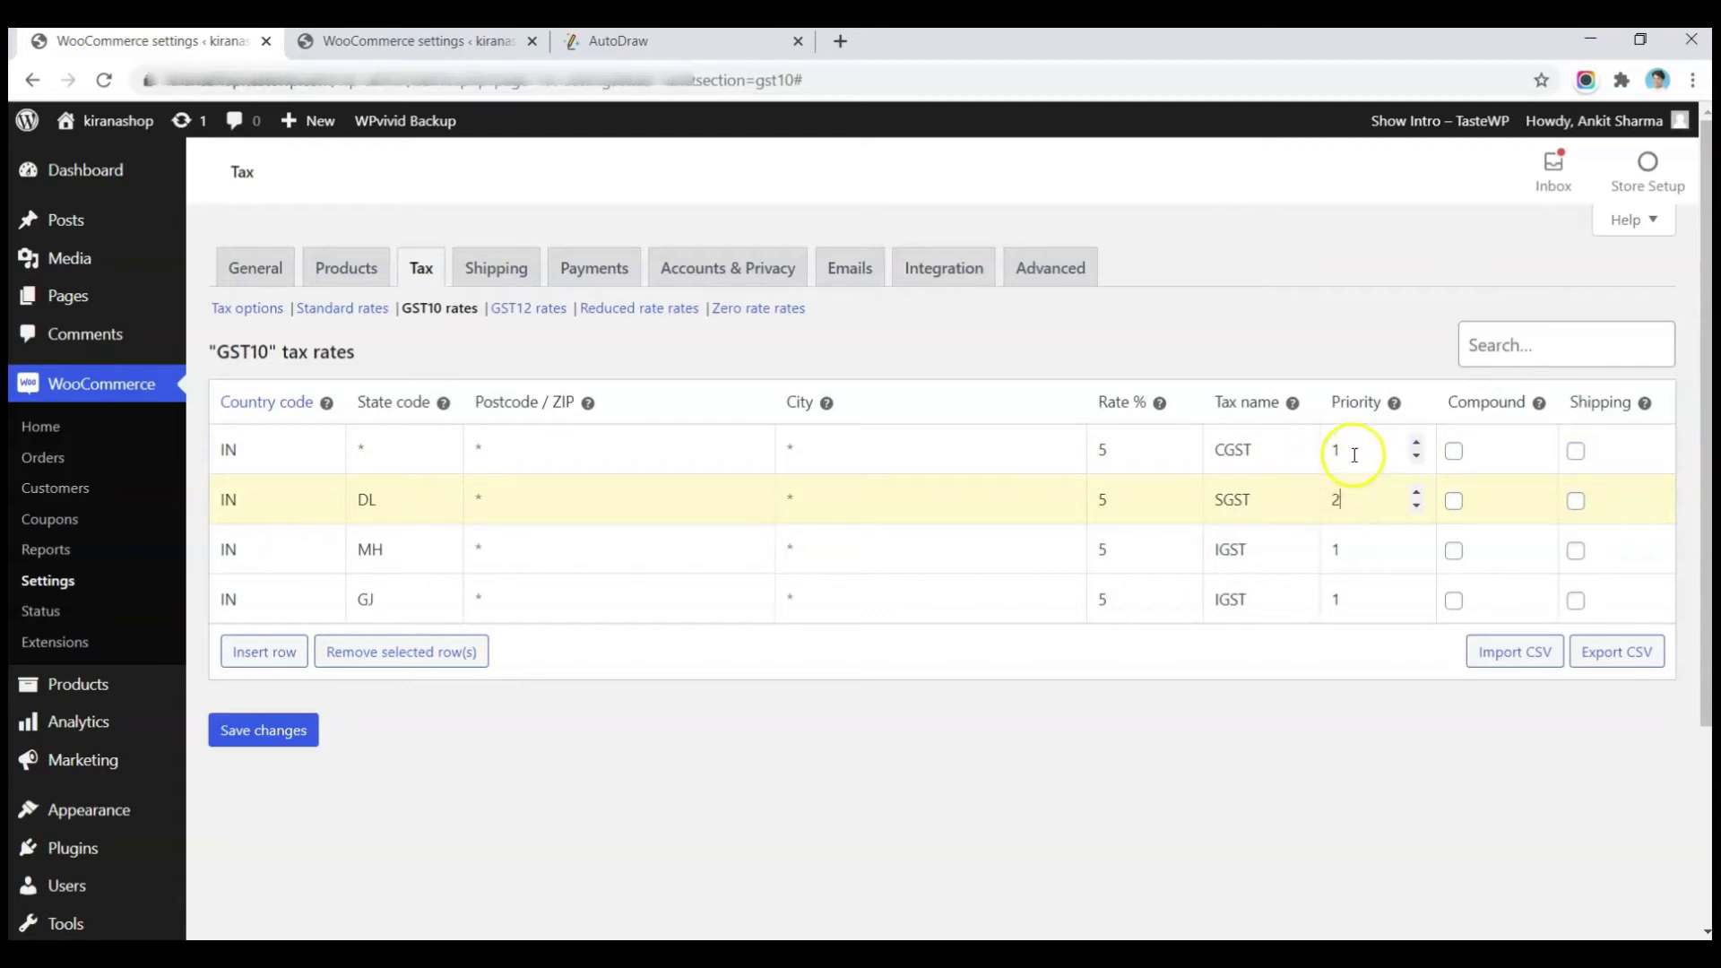
click(1337, 461)
click(1339, 497)
Compare the state codes, rates and tax names of the MH and GJ rows with the CGST row
click(410, 547)
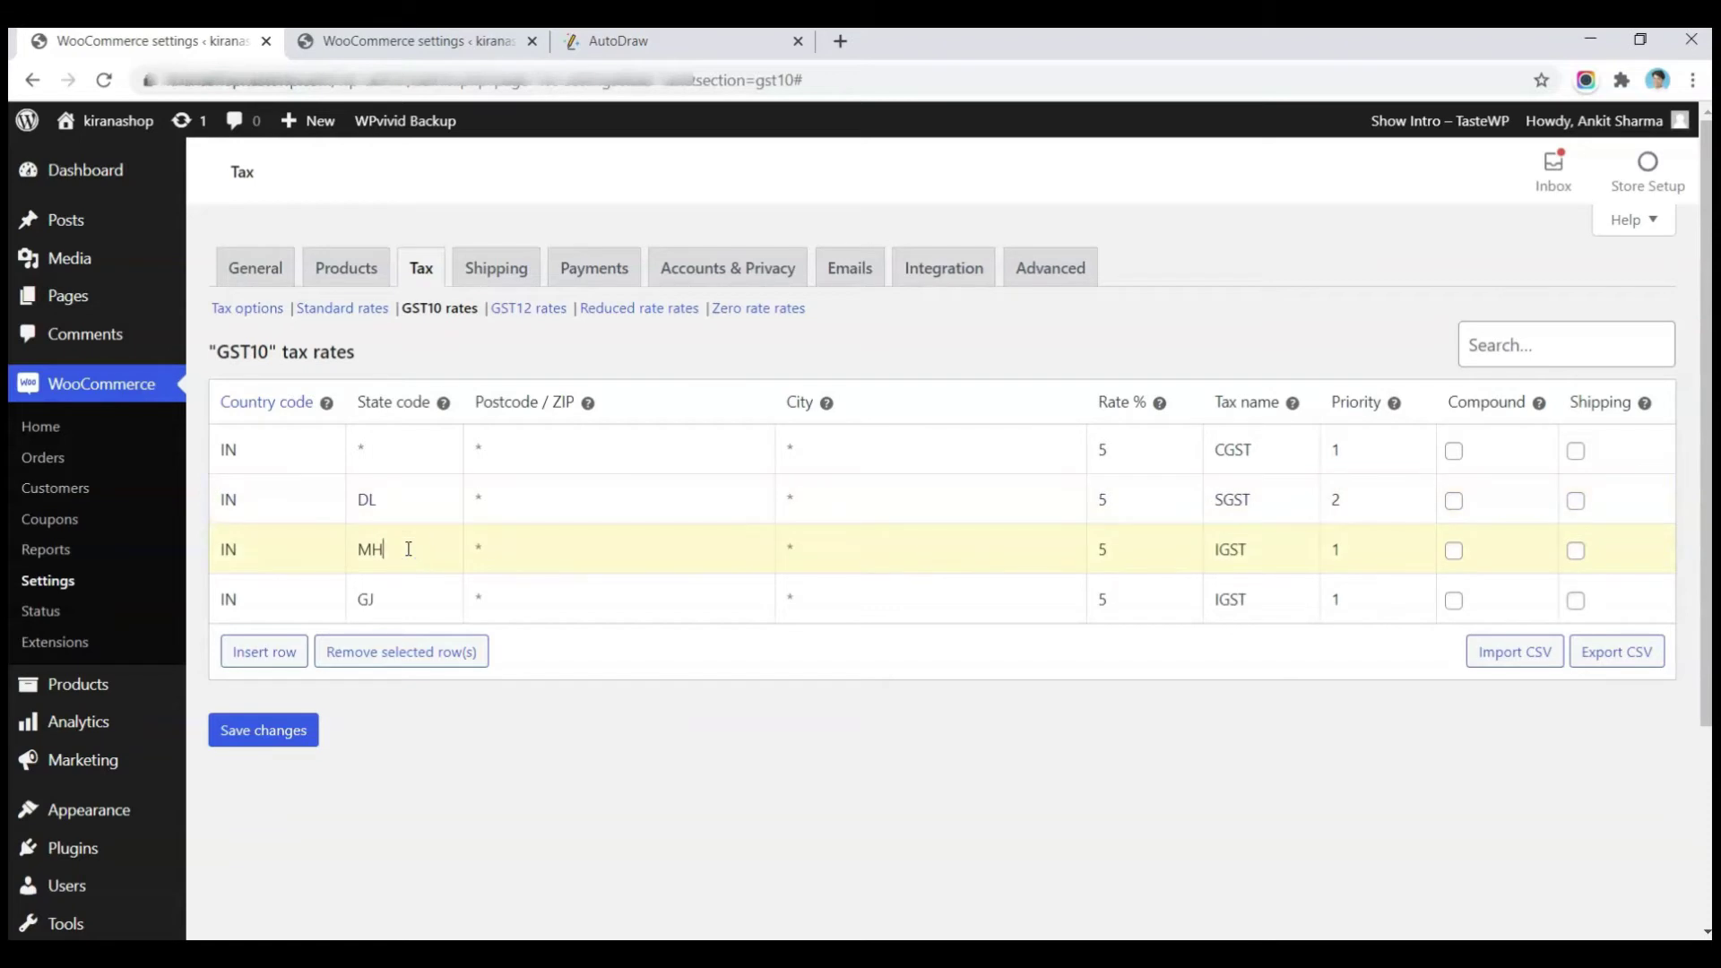
click(404, 604)
click(1207, 449)
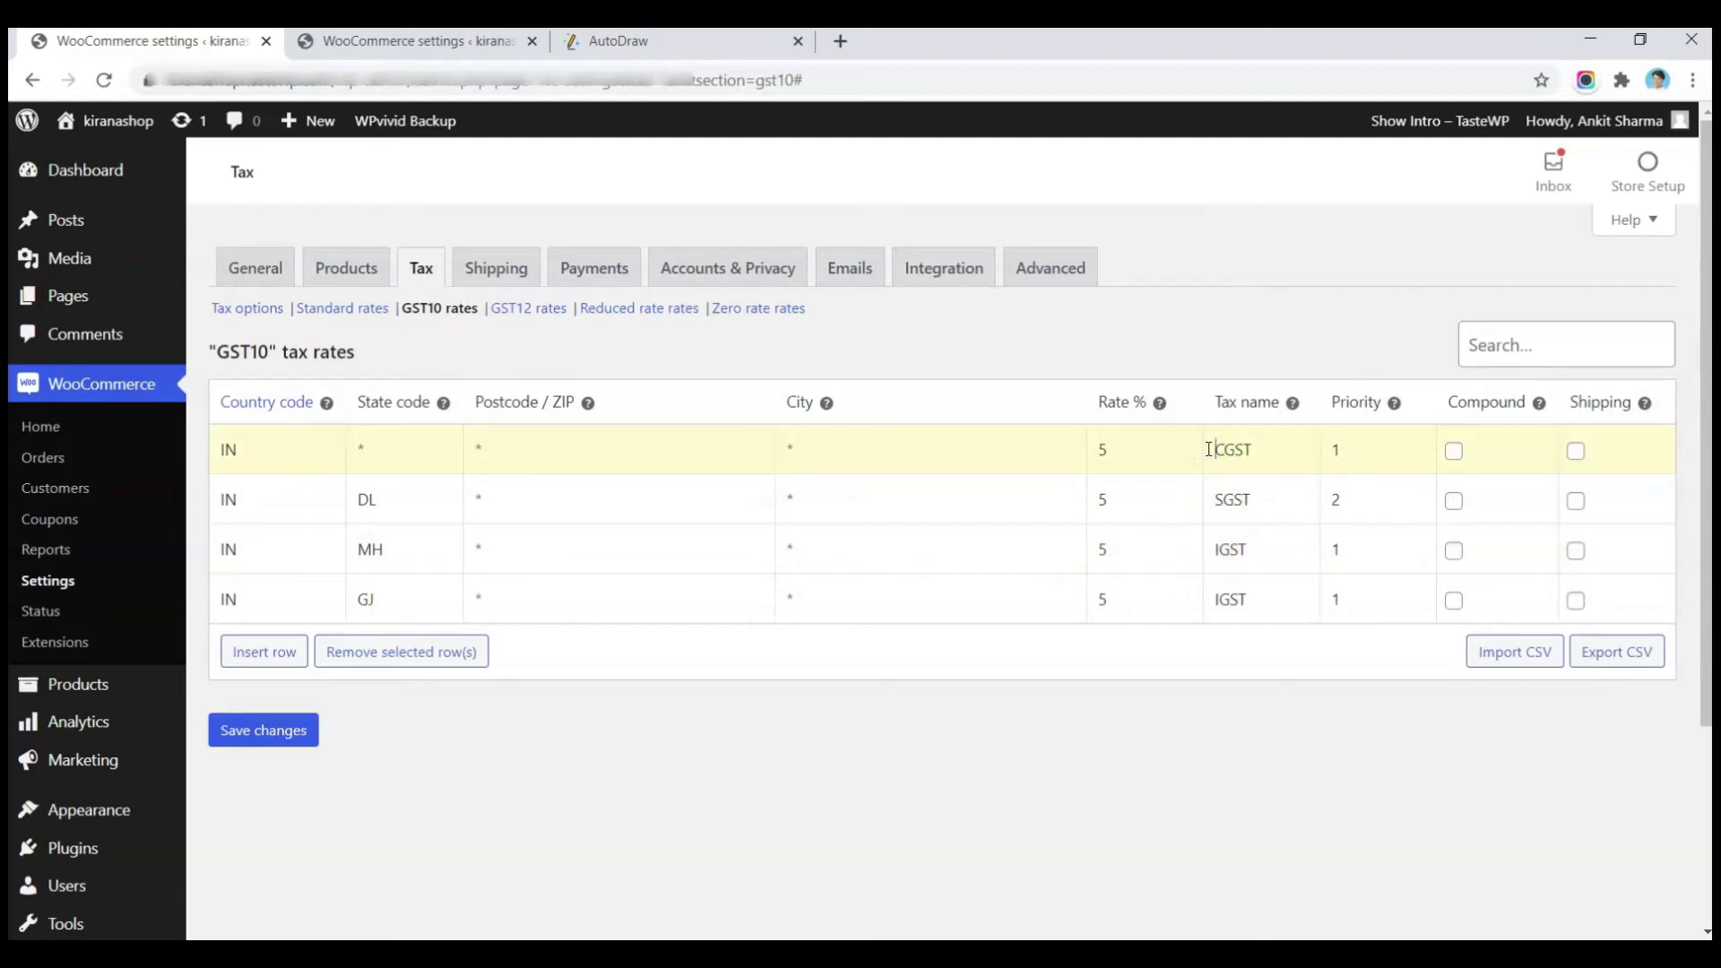
double_click(1127, 545)
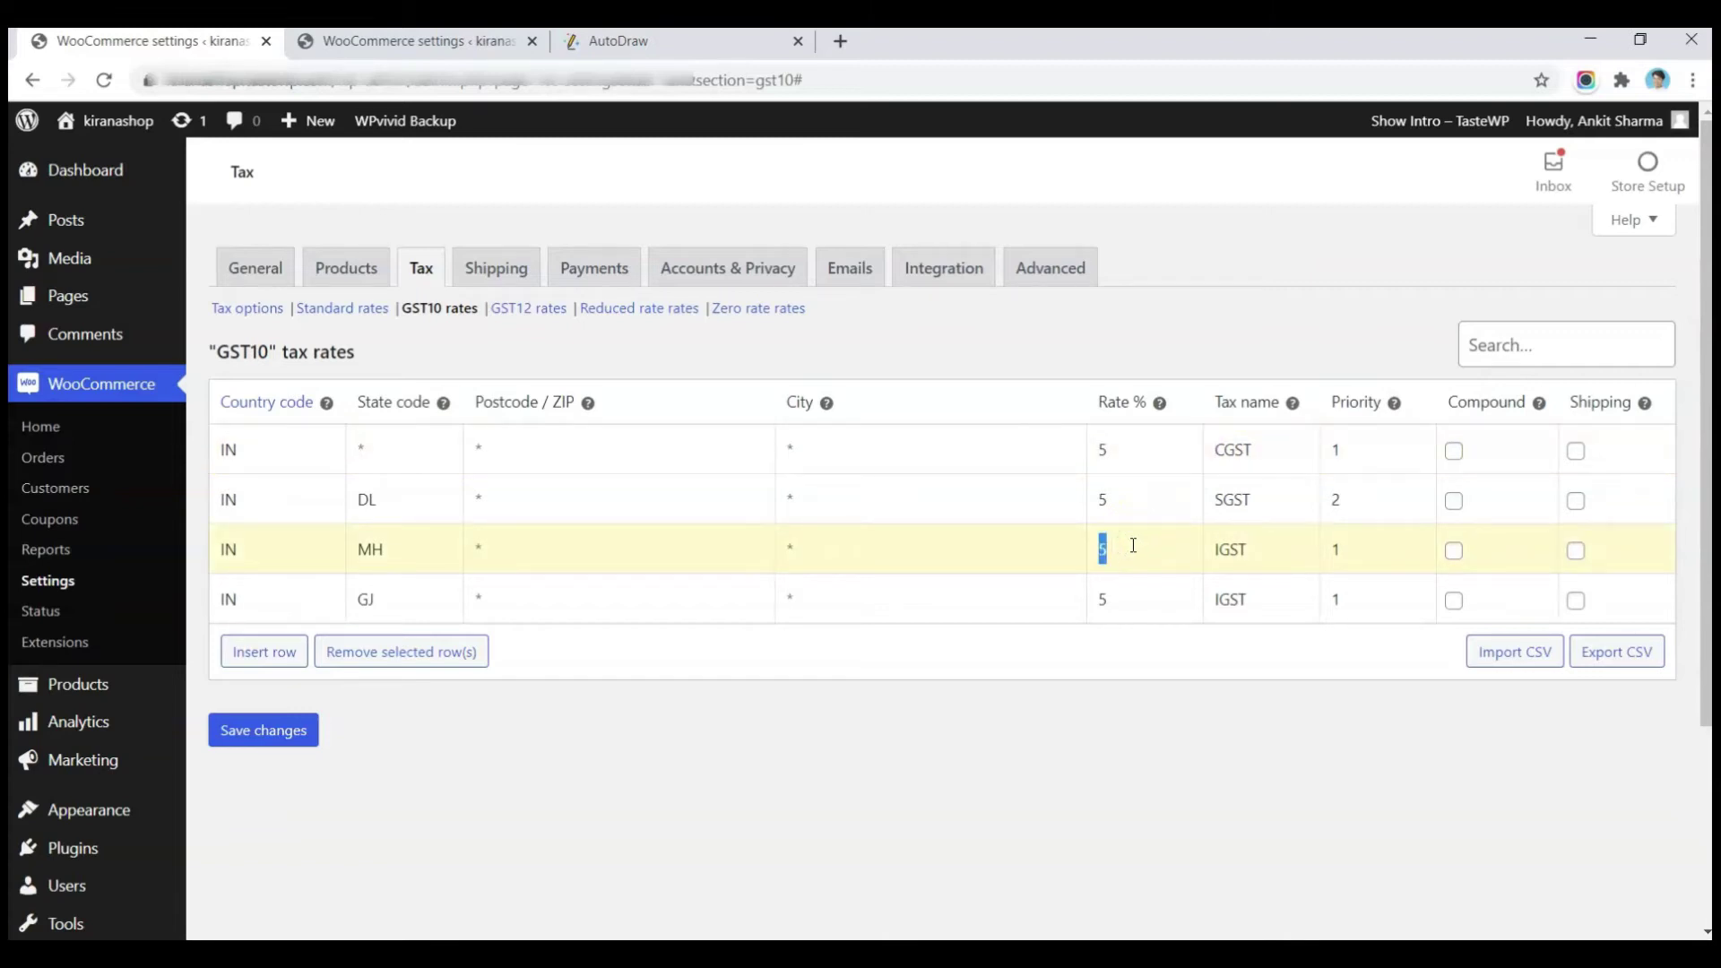
click(1115, 583)
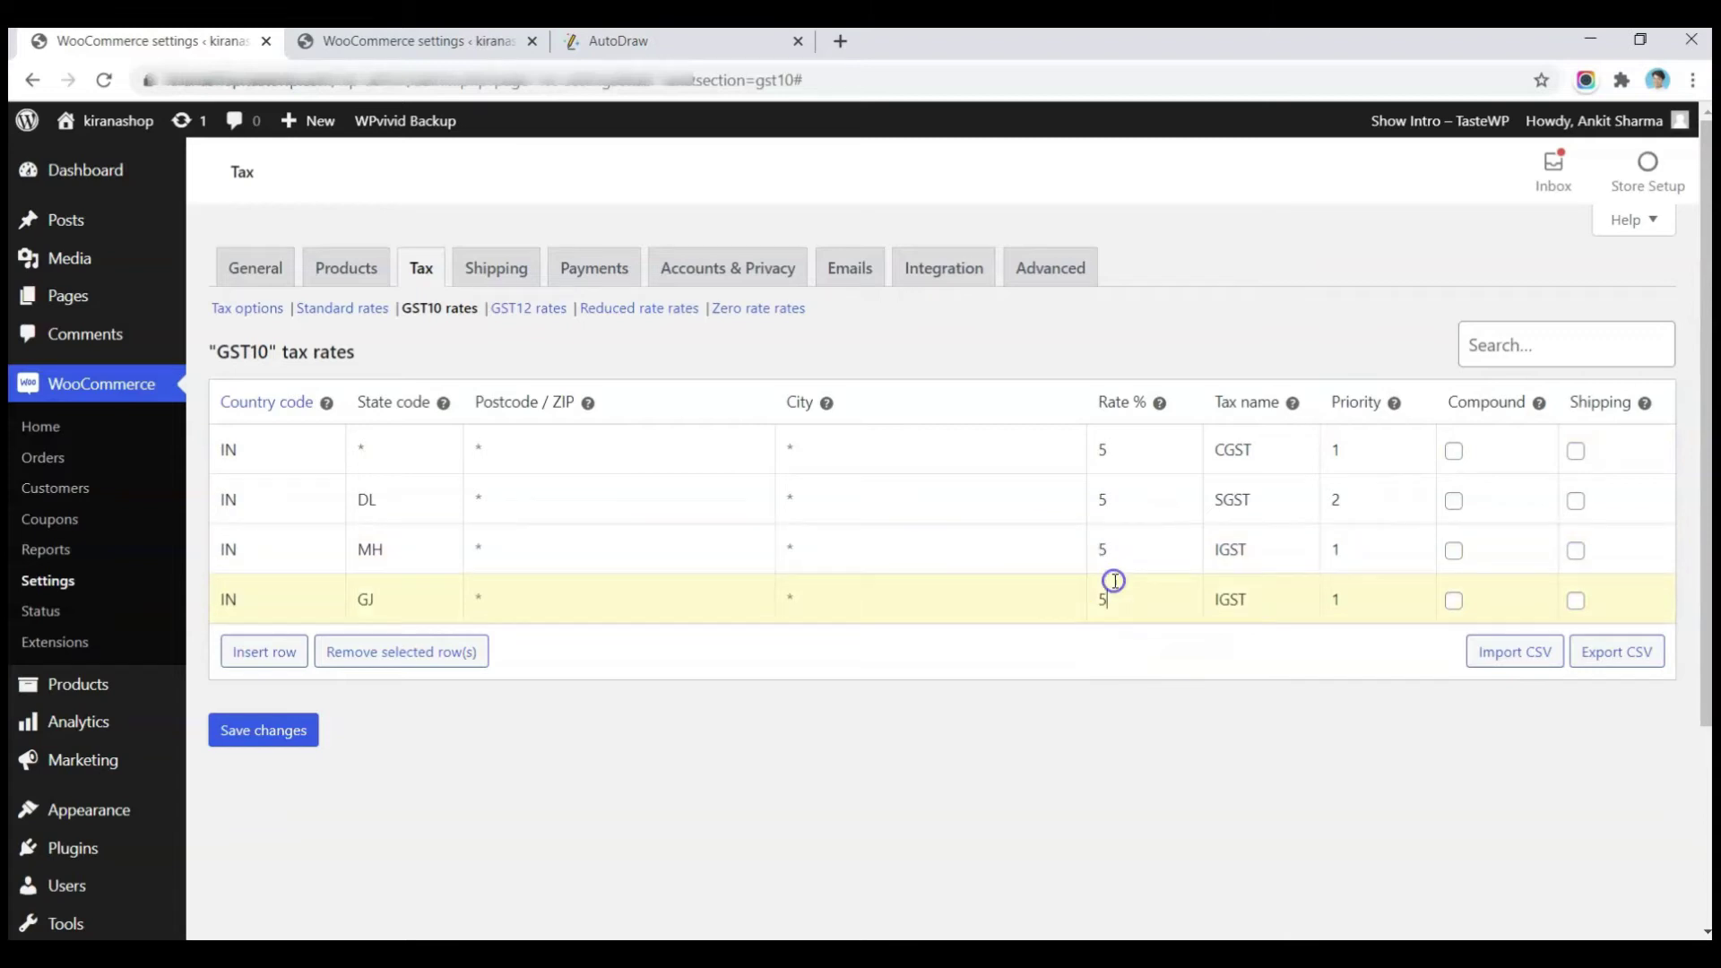
click(1248, 540)
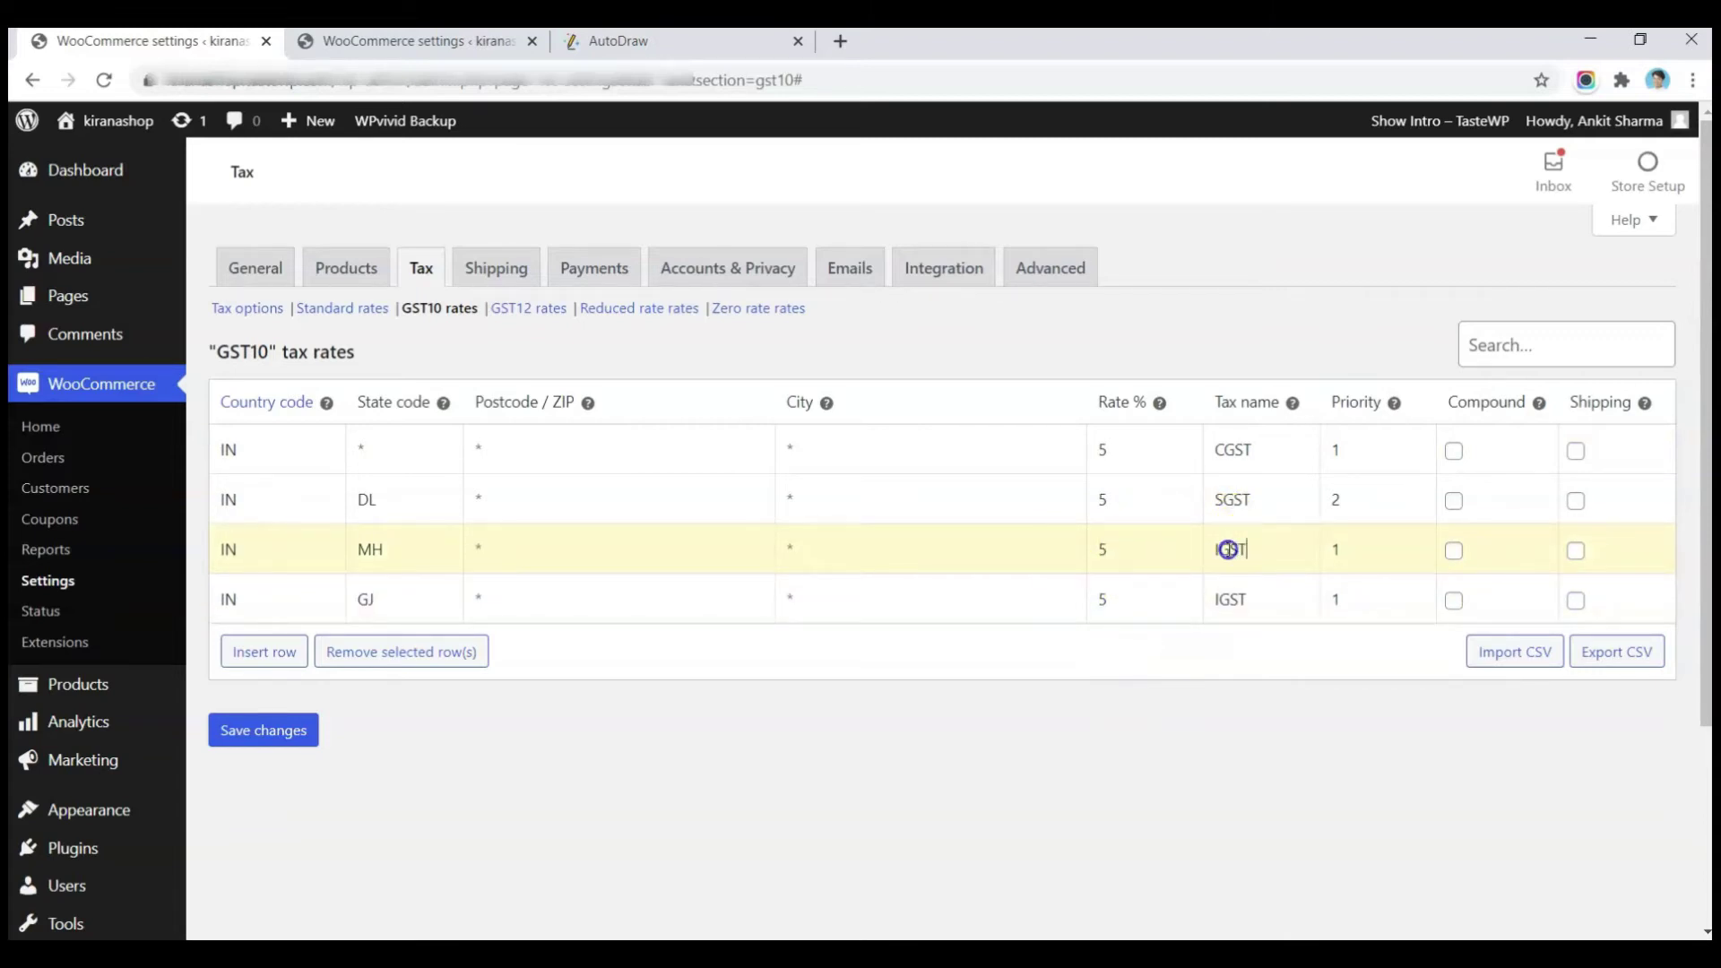
click(1233, 604)
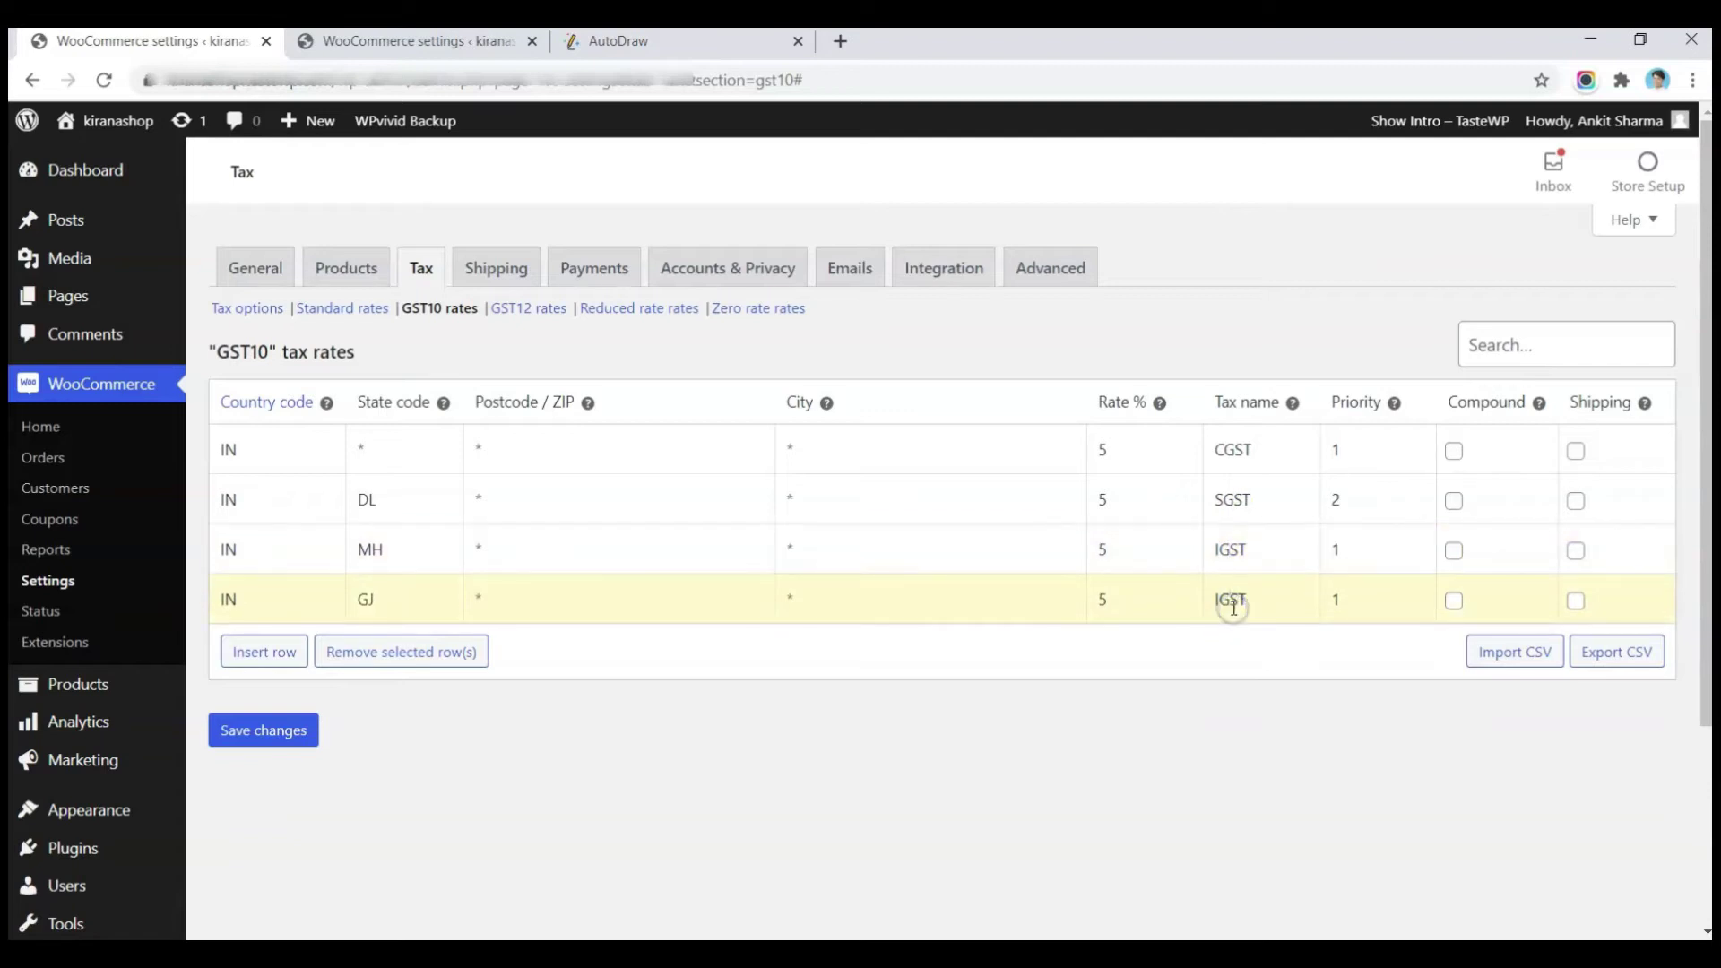
Set the priority of both IGST rows, MH and GJ, to 2
double_click(1359, 556)
text(2)
double_click(1352, 587)
text(2)
Review the priorities, state codes and tax names across the four GST10 rate rows
click(1352, 448)
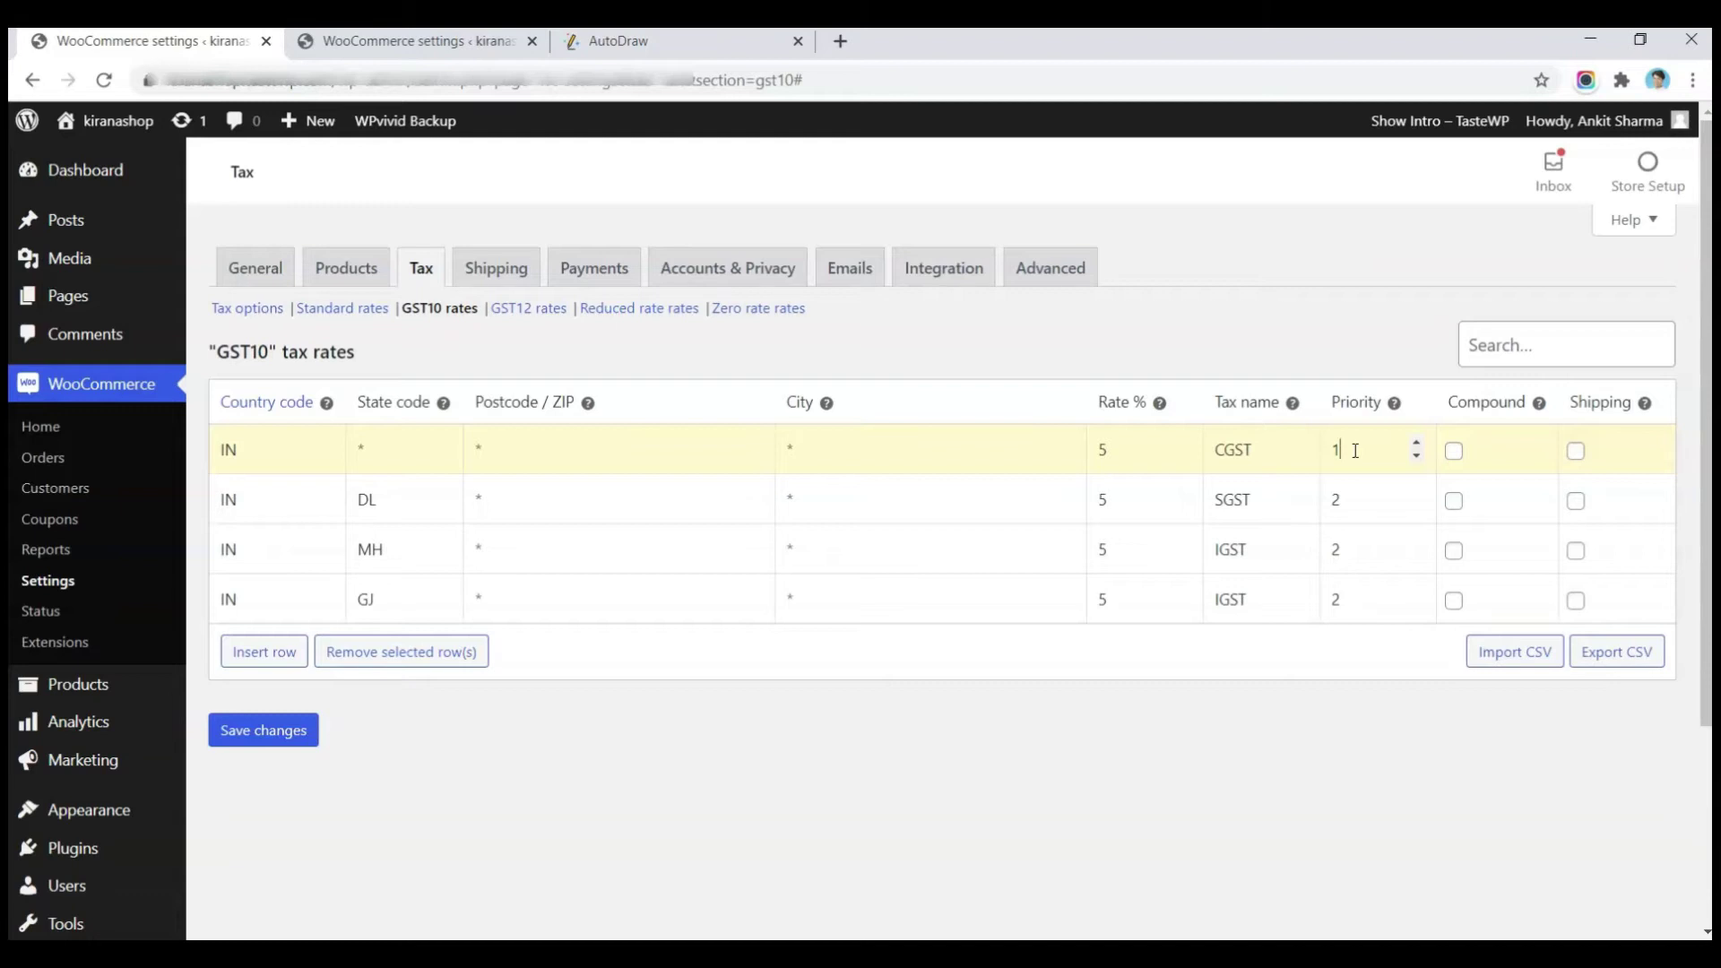
click(1338, 499)
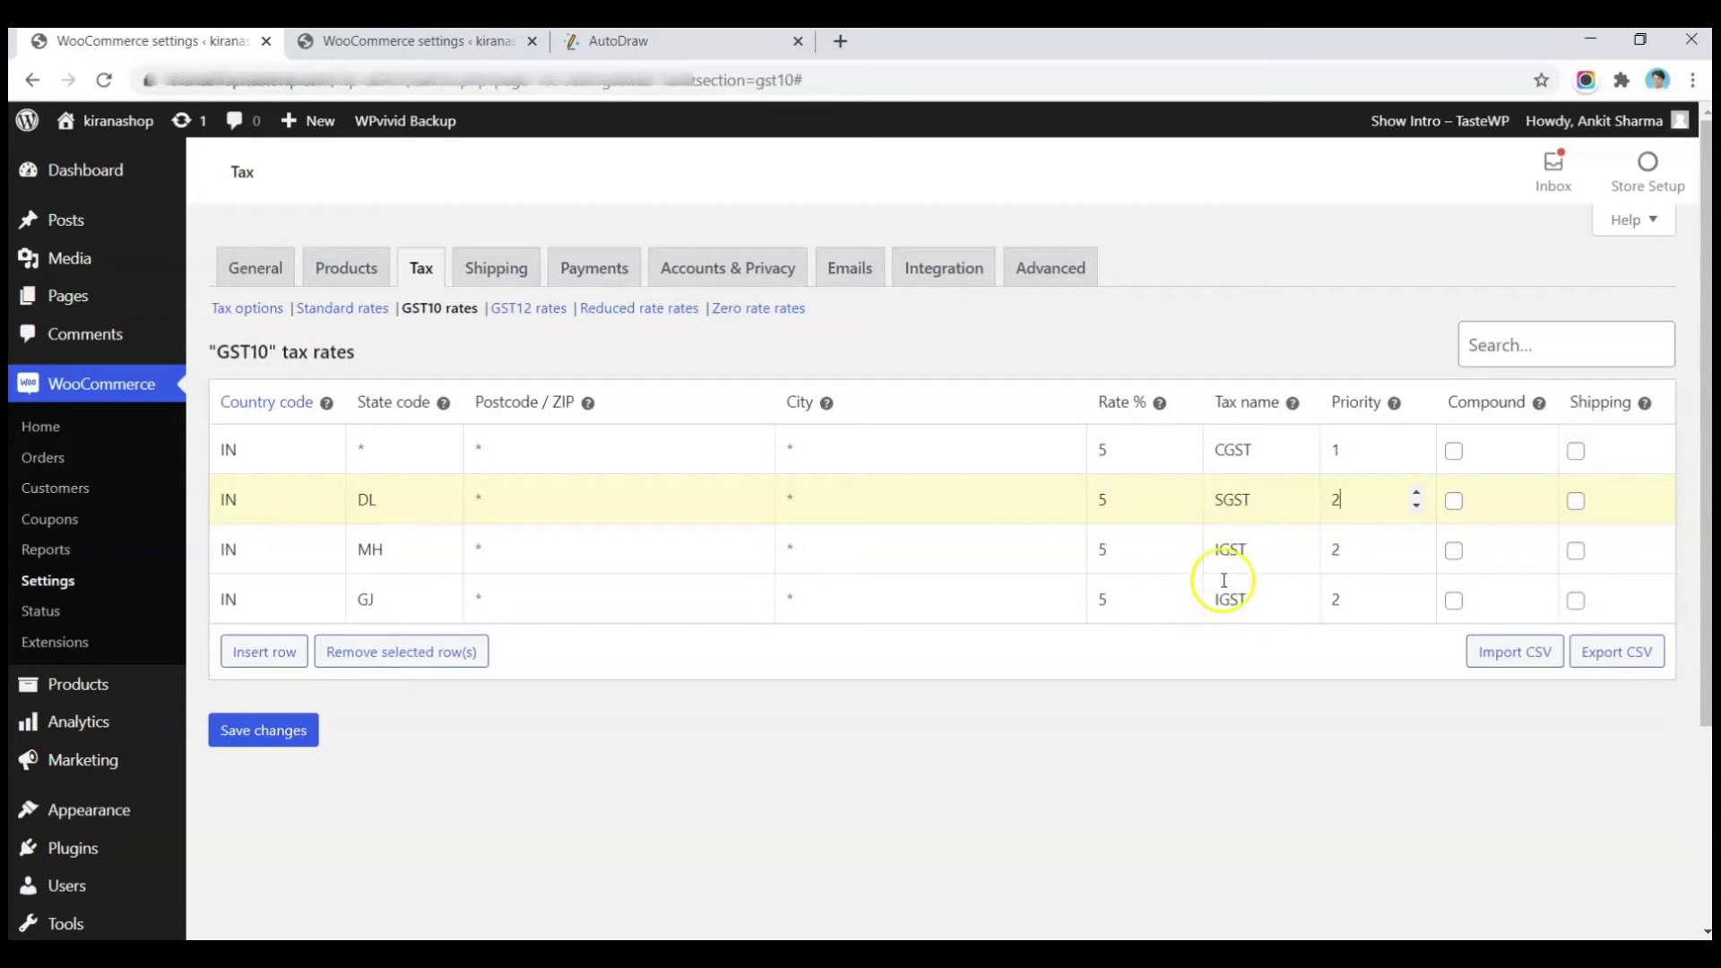
click(1217, 503)
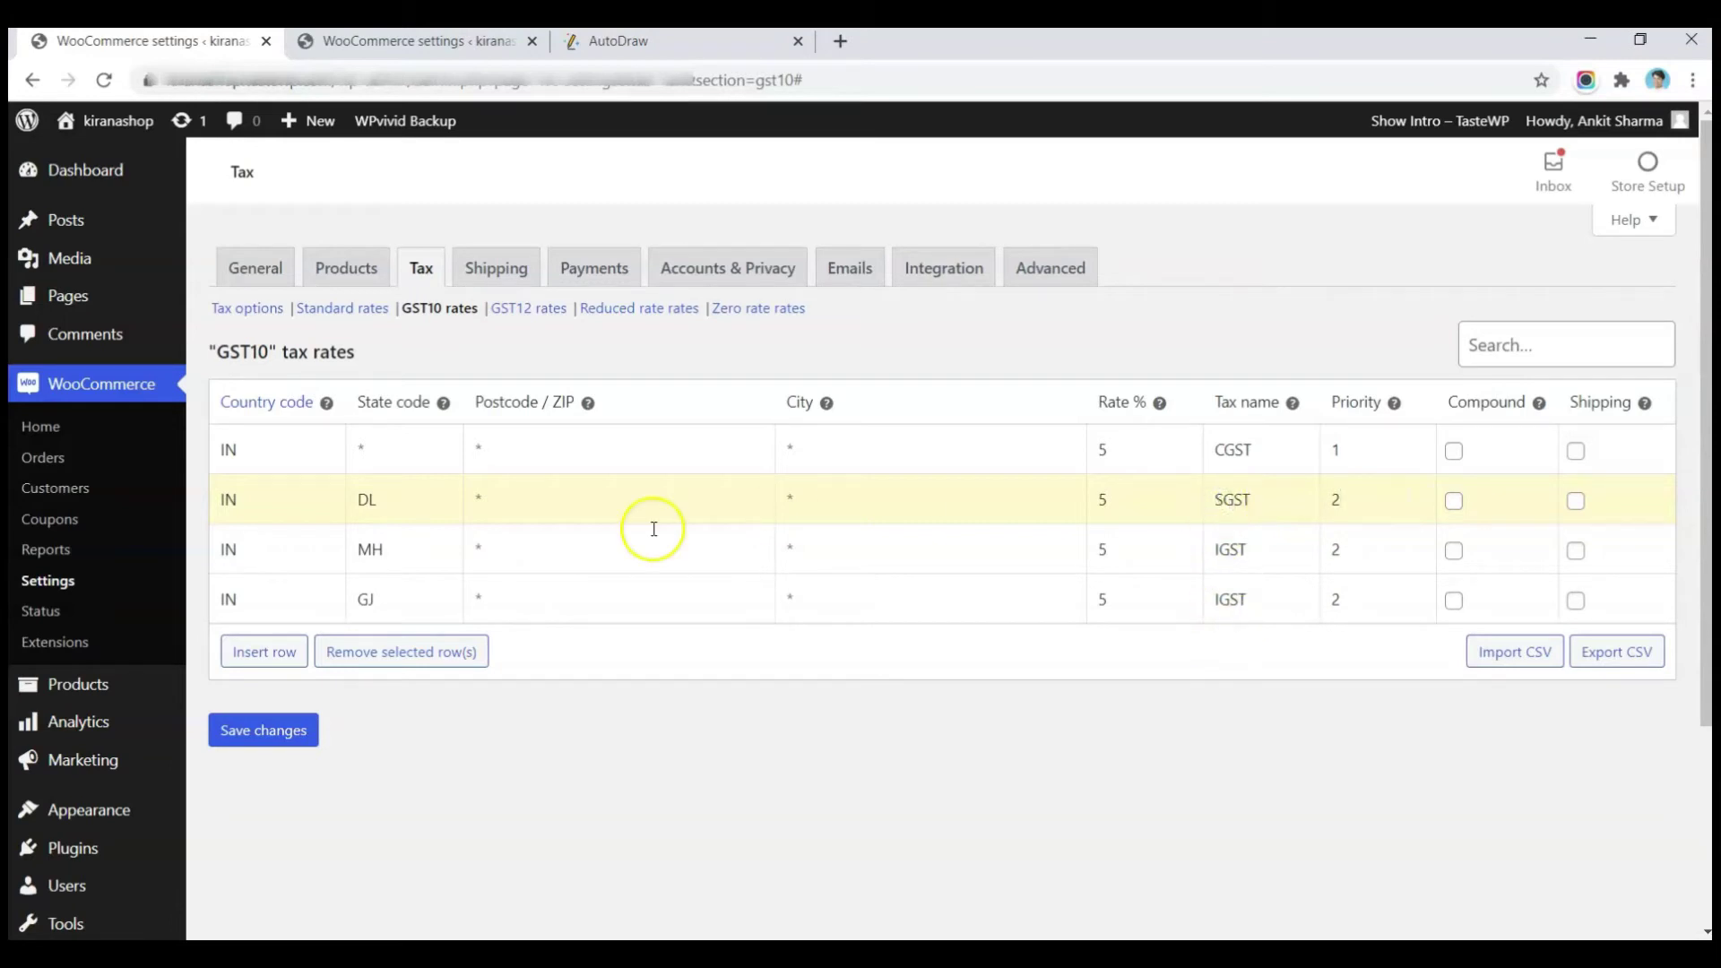
click(394, 543)
click(1243, 504)
click(1243, 538)
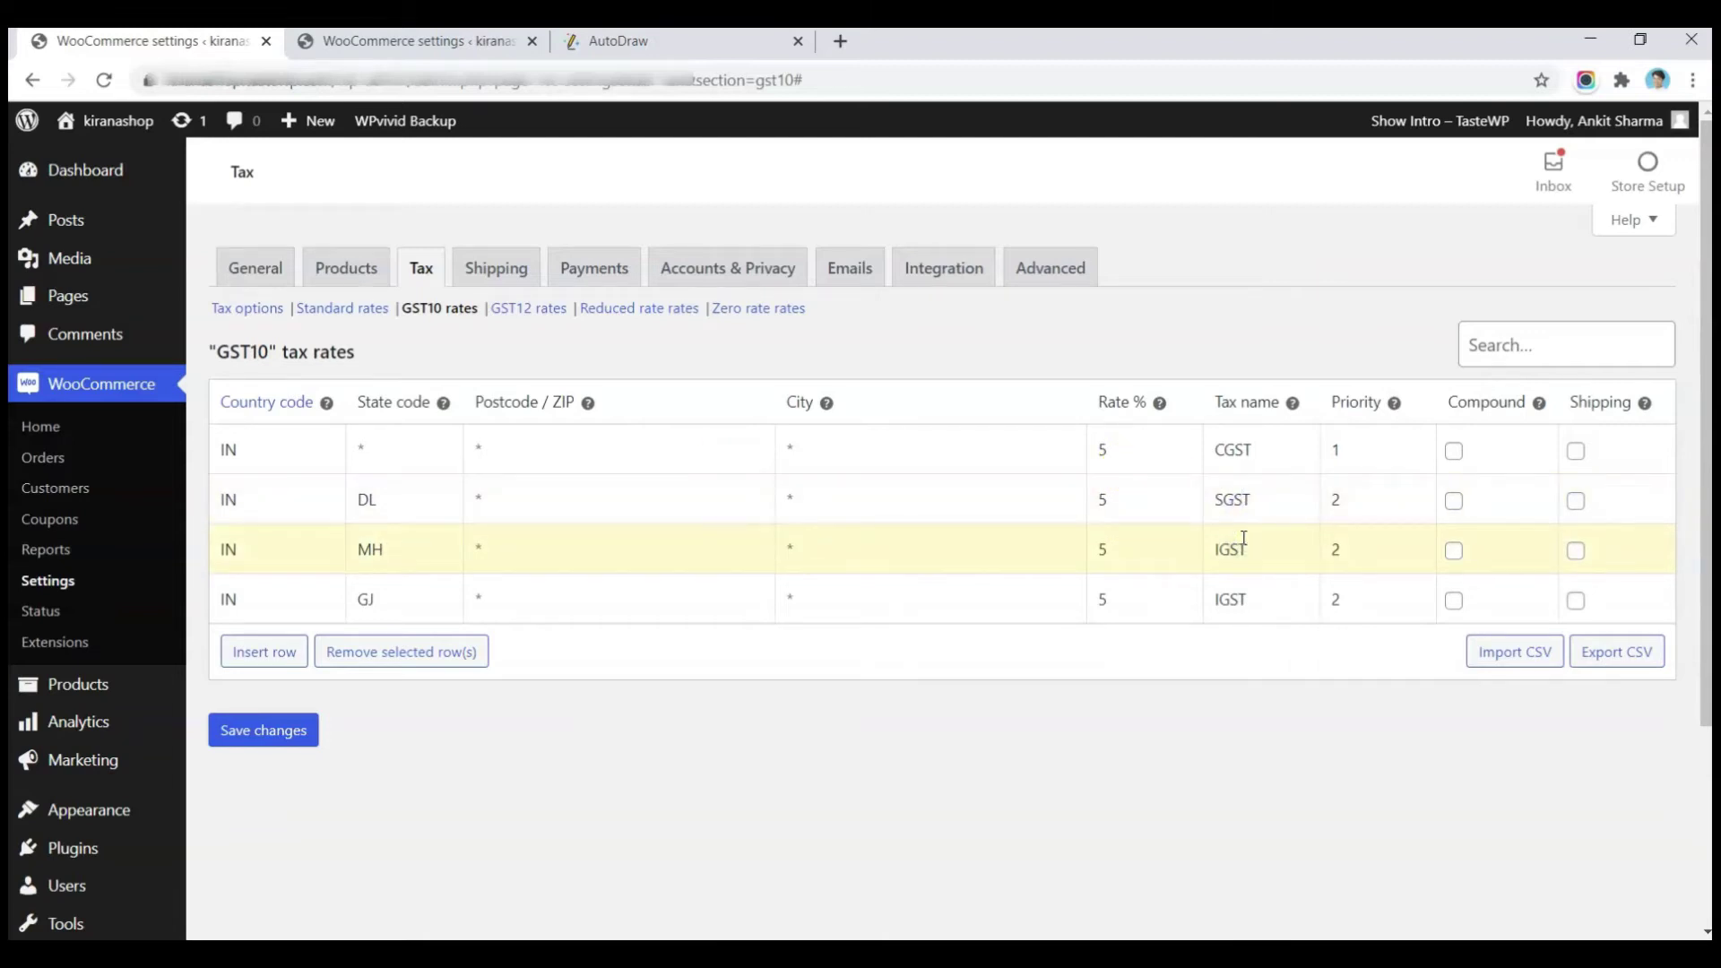
click(1353, 503)
click(1354, 616)
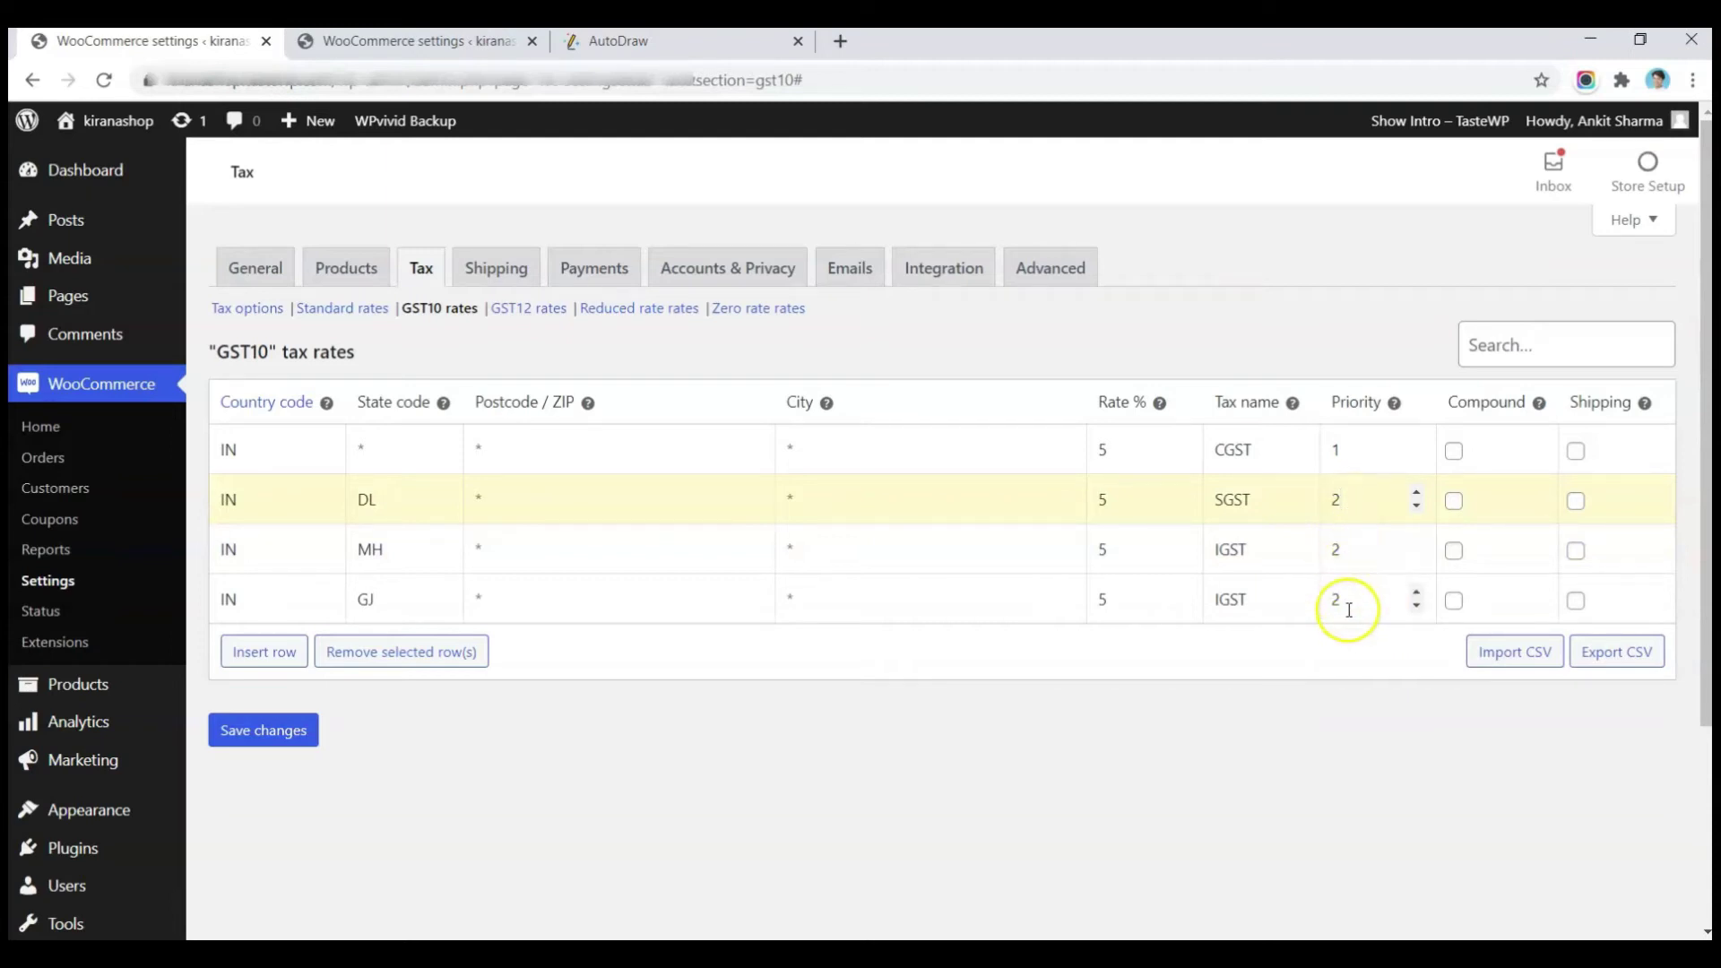
click(1358, 497)
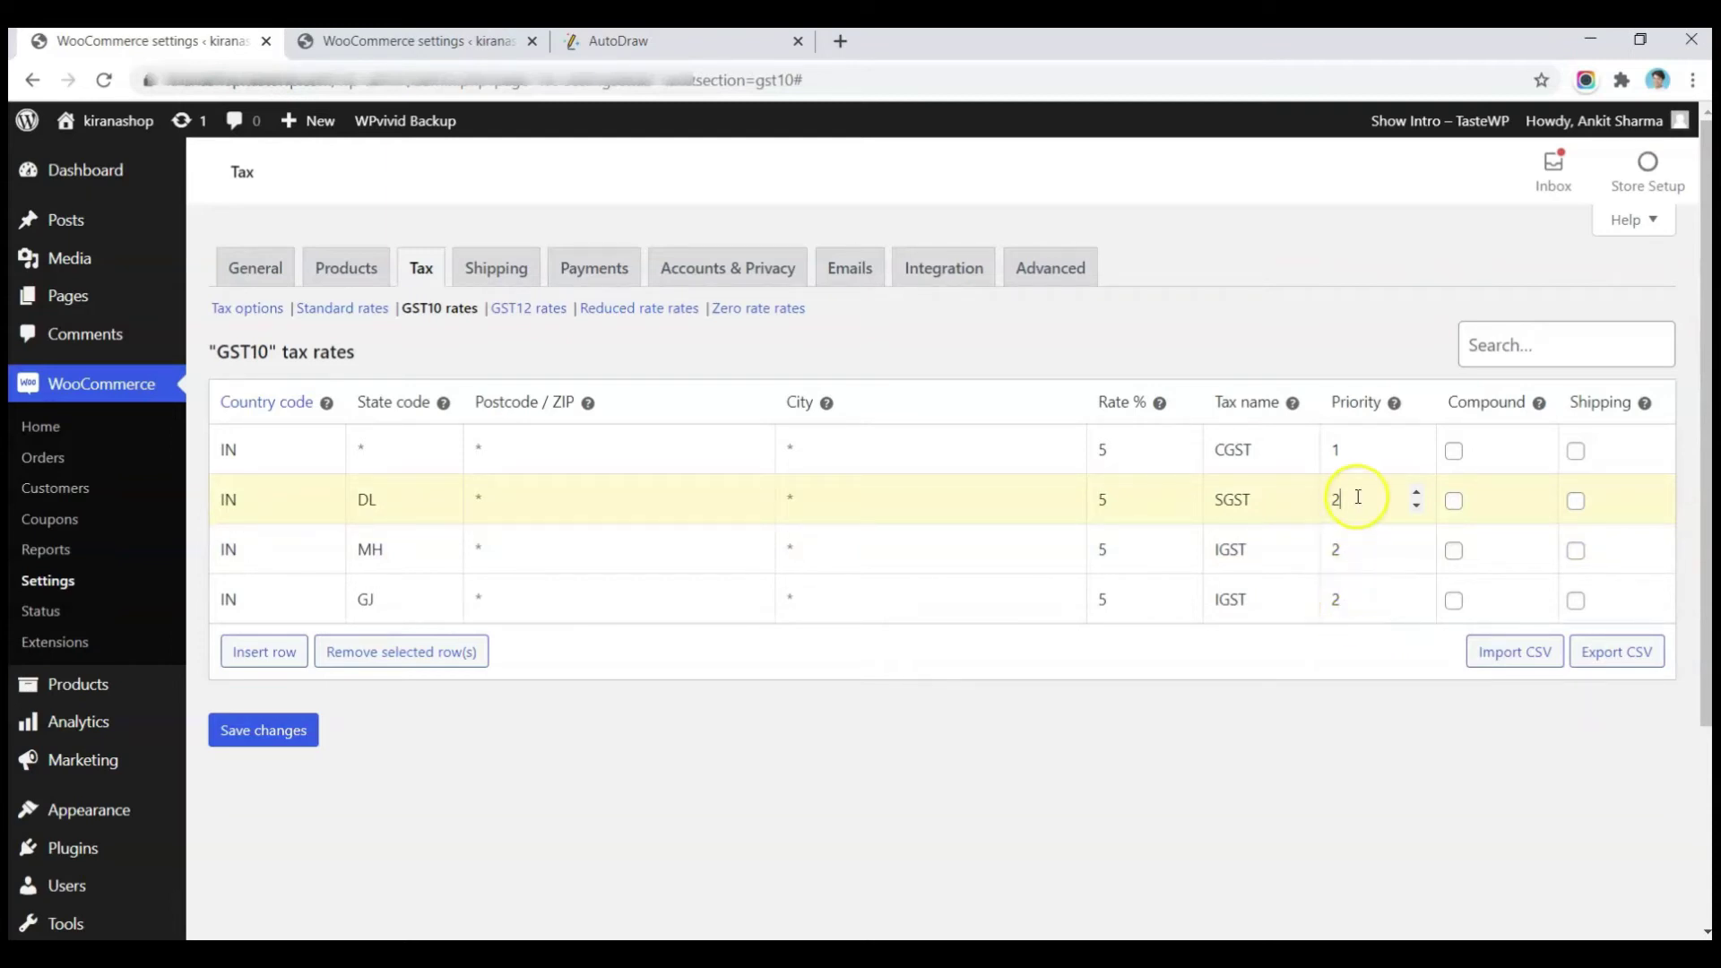
click(1349, 602)
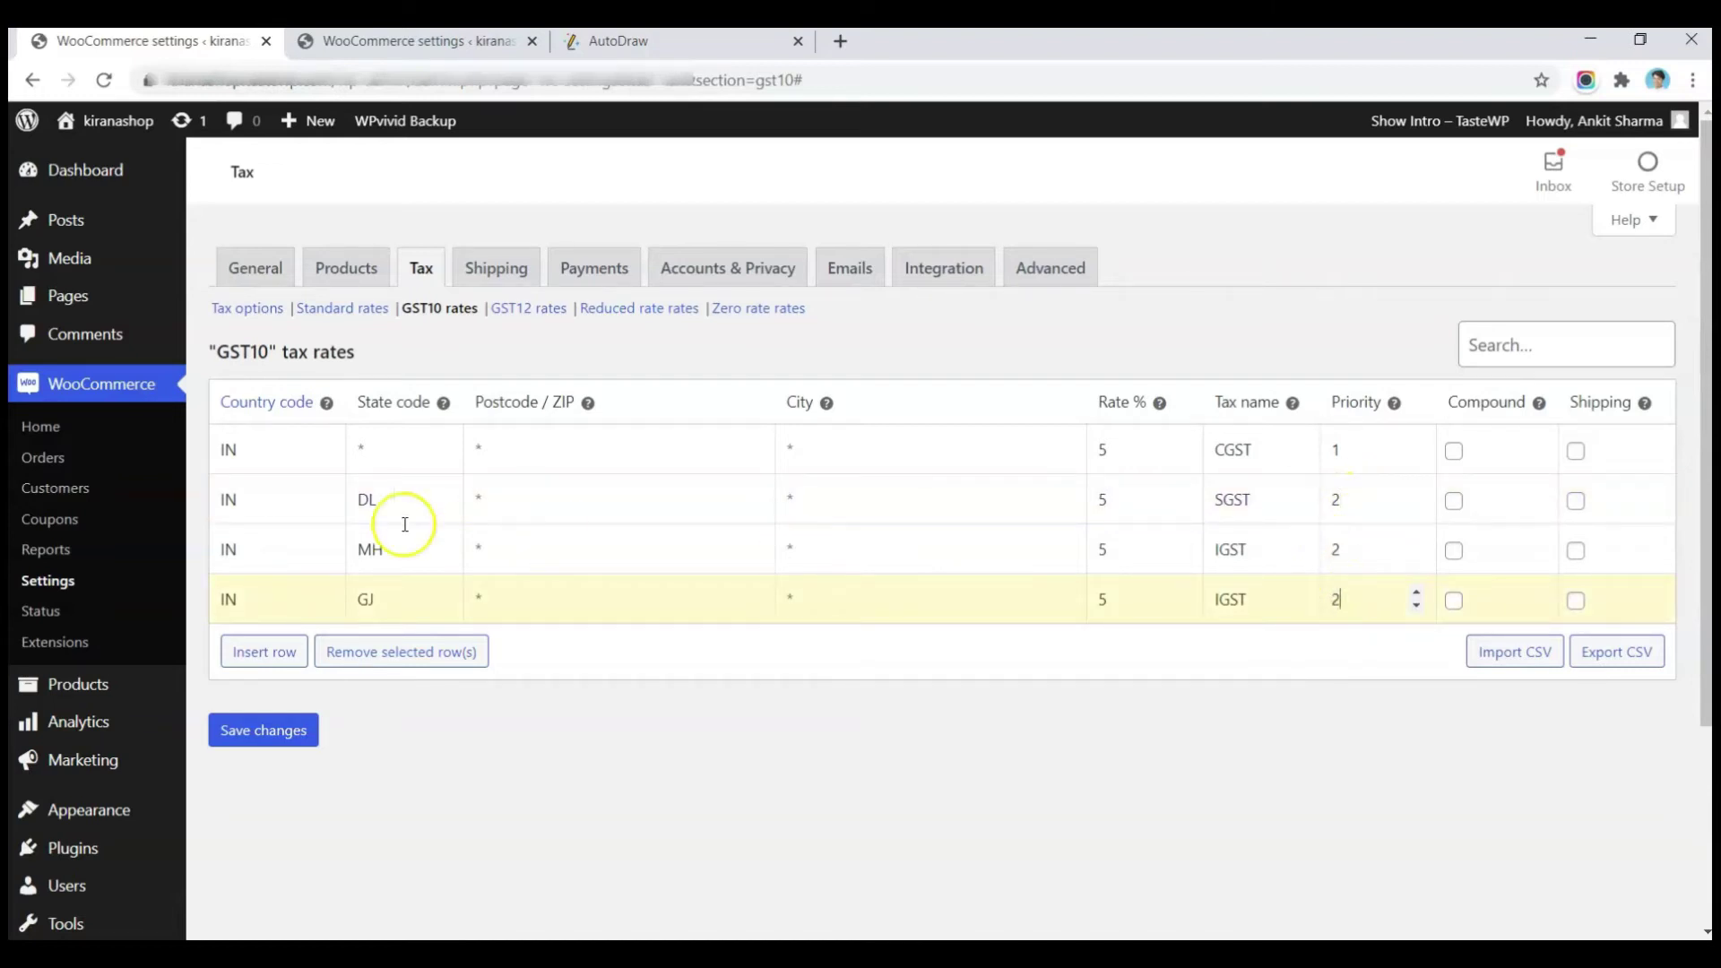
click(370, 511)
click(1258, 502)
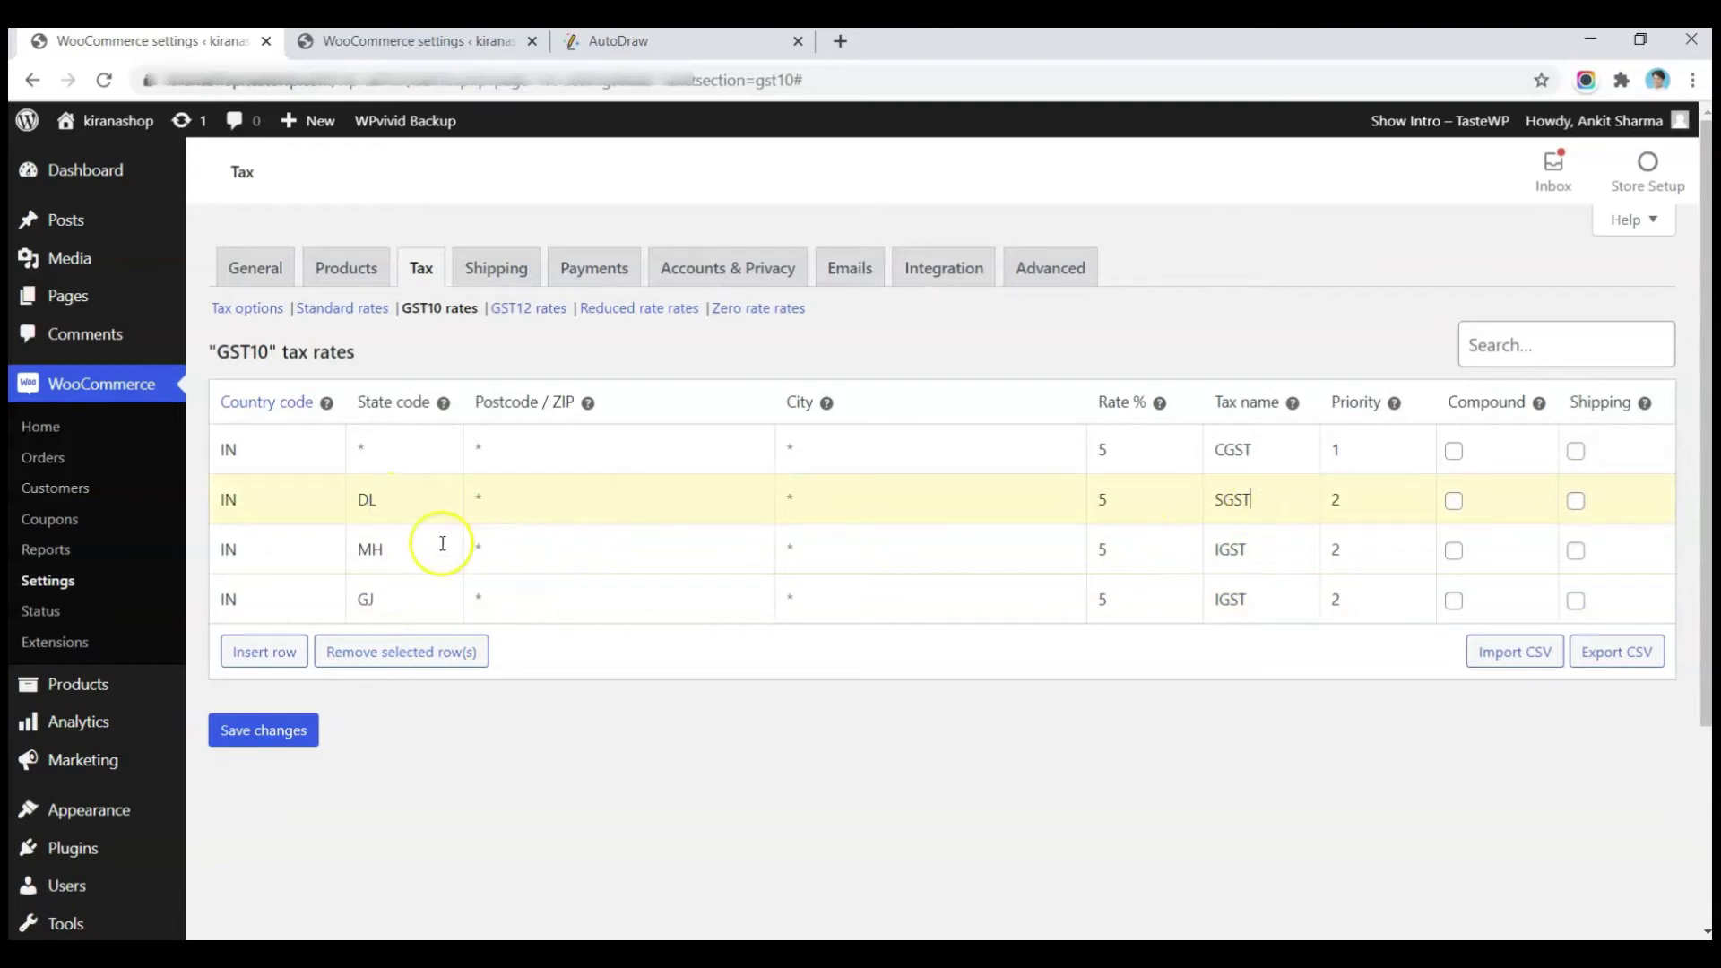
click(1238, 551)
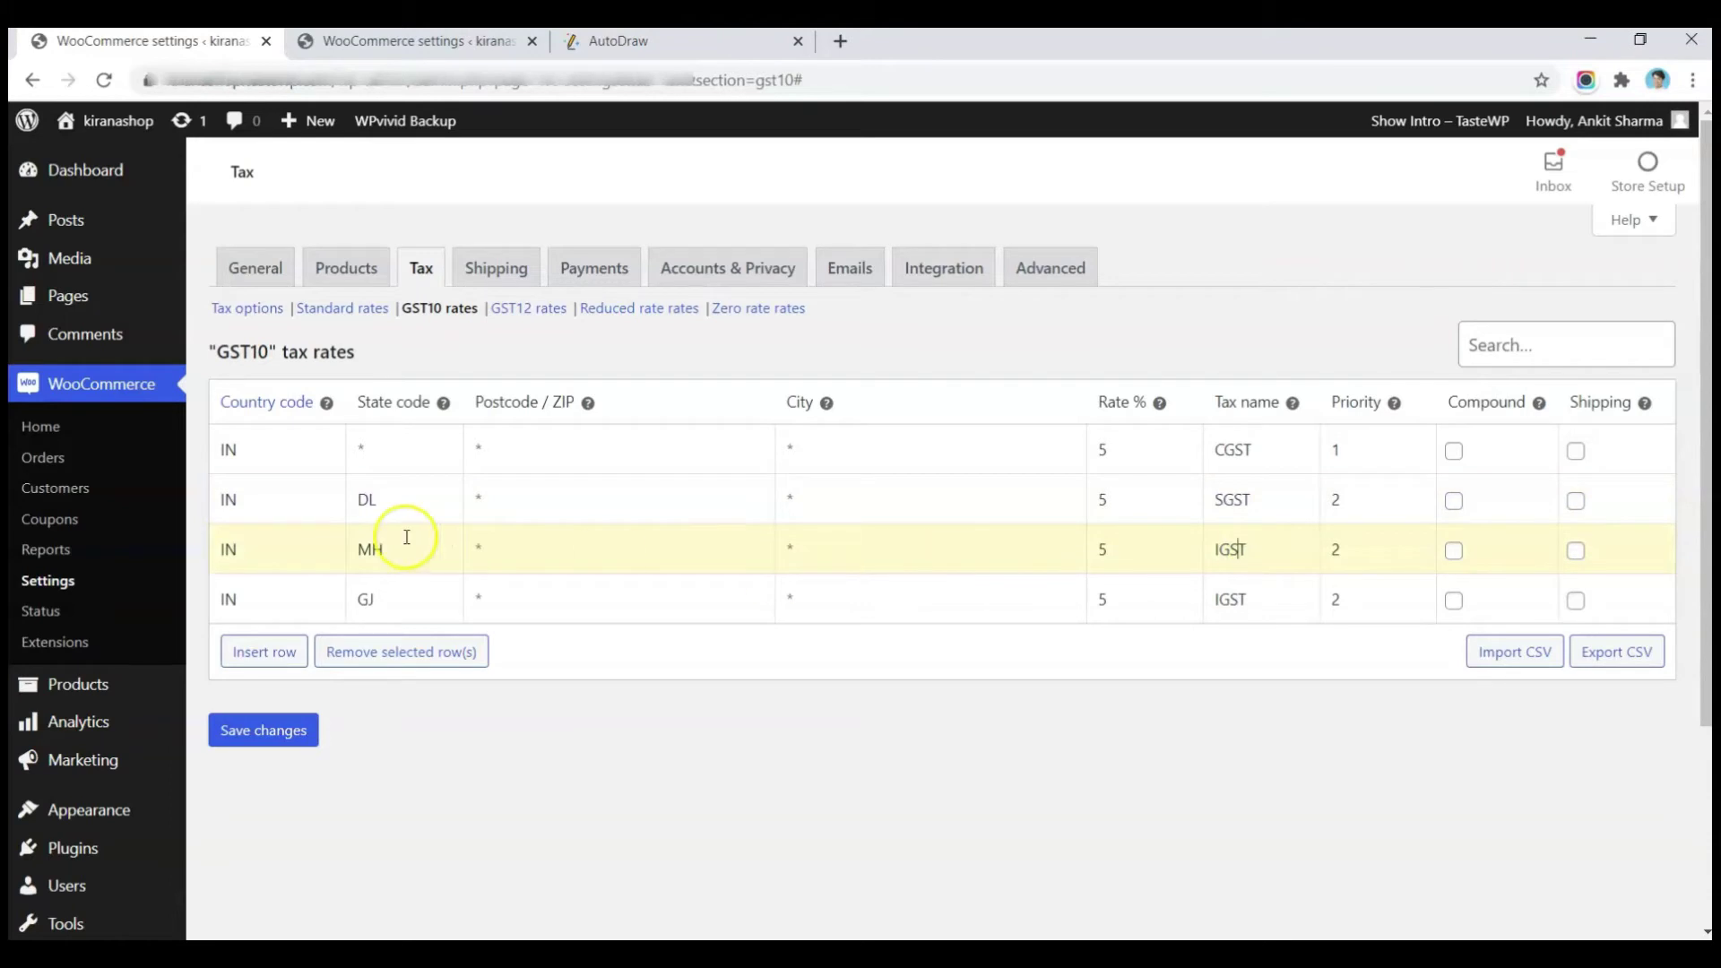
click(380, 499)
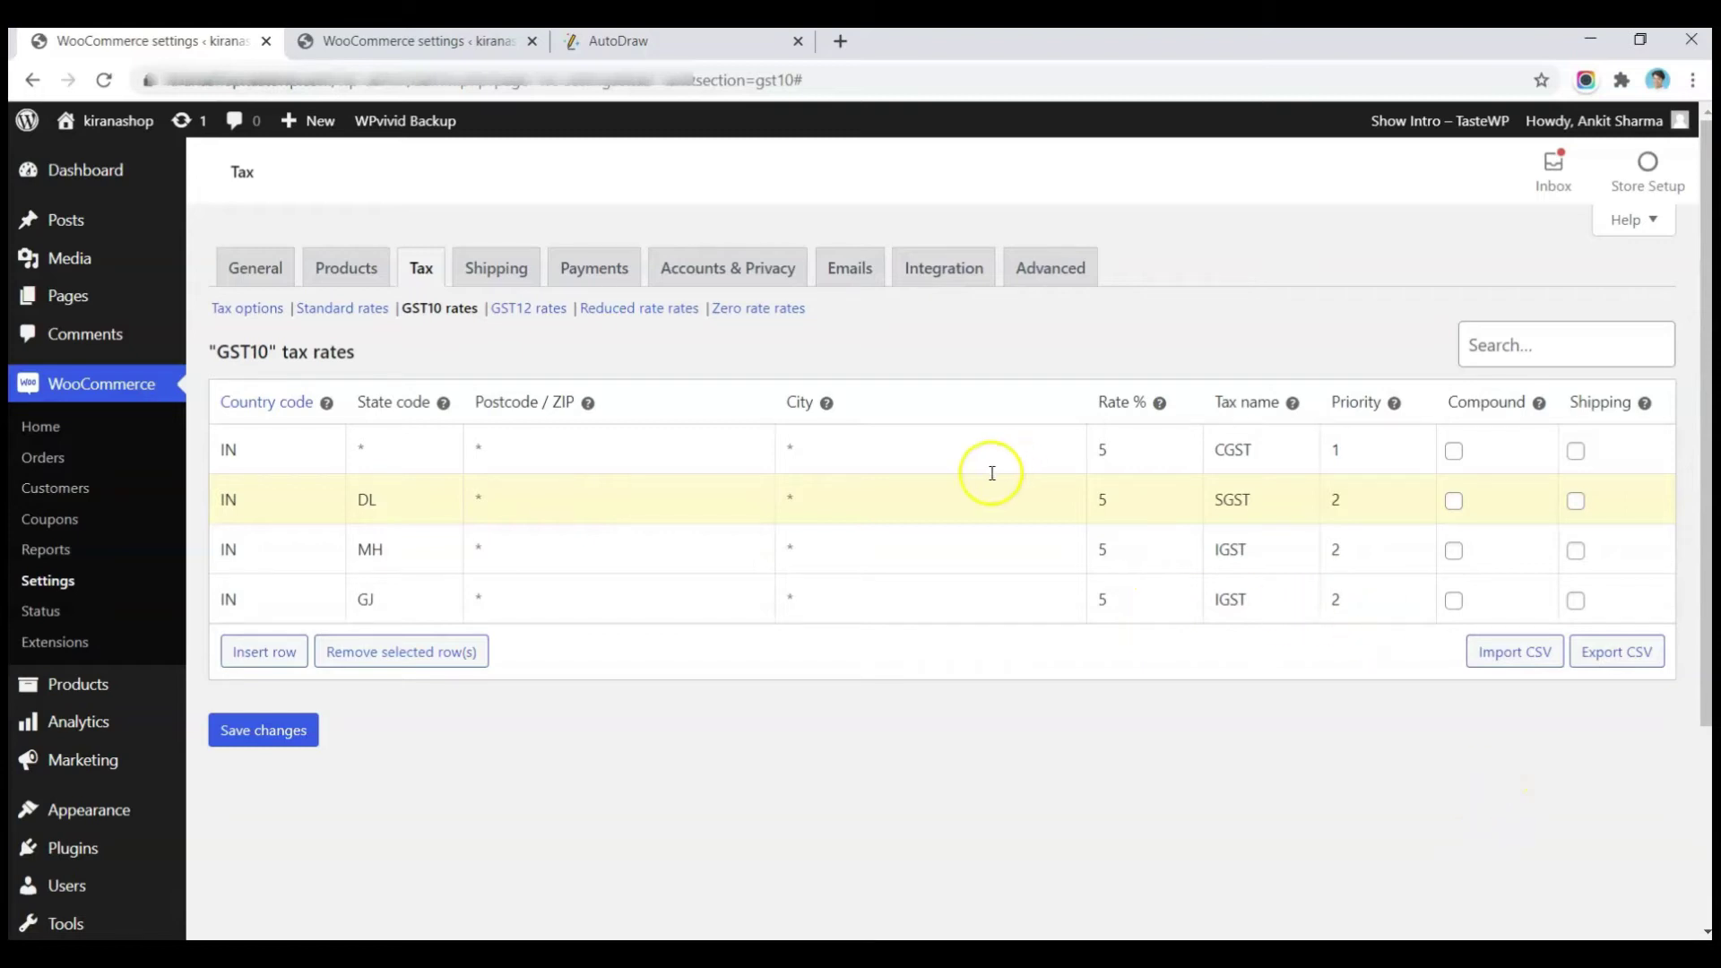
Save the GST10 rates and open the GST12 rates in a separate tab
click(266, 747)
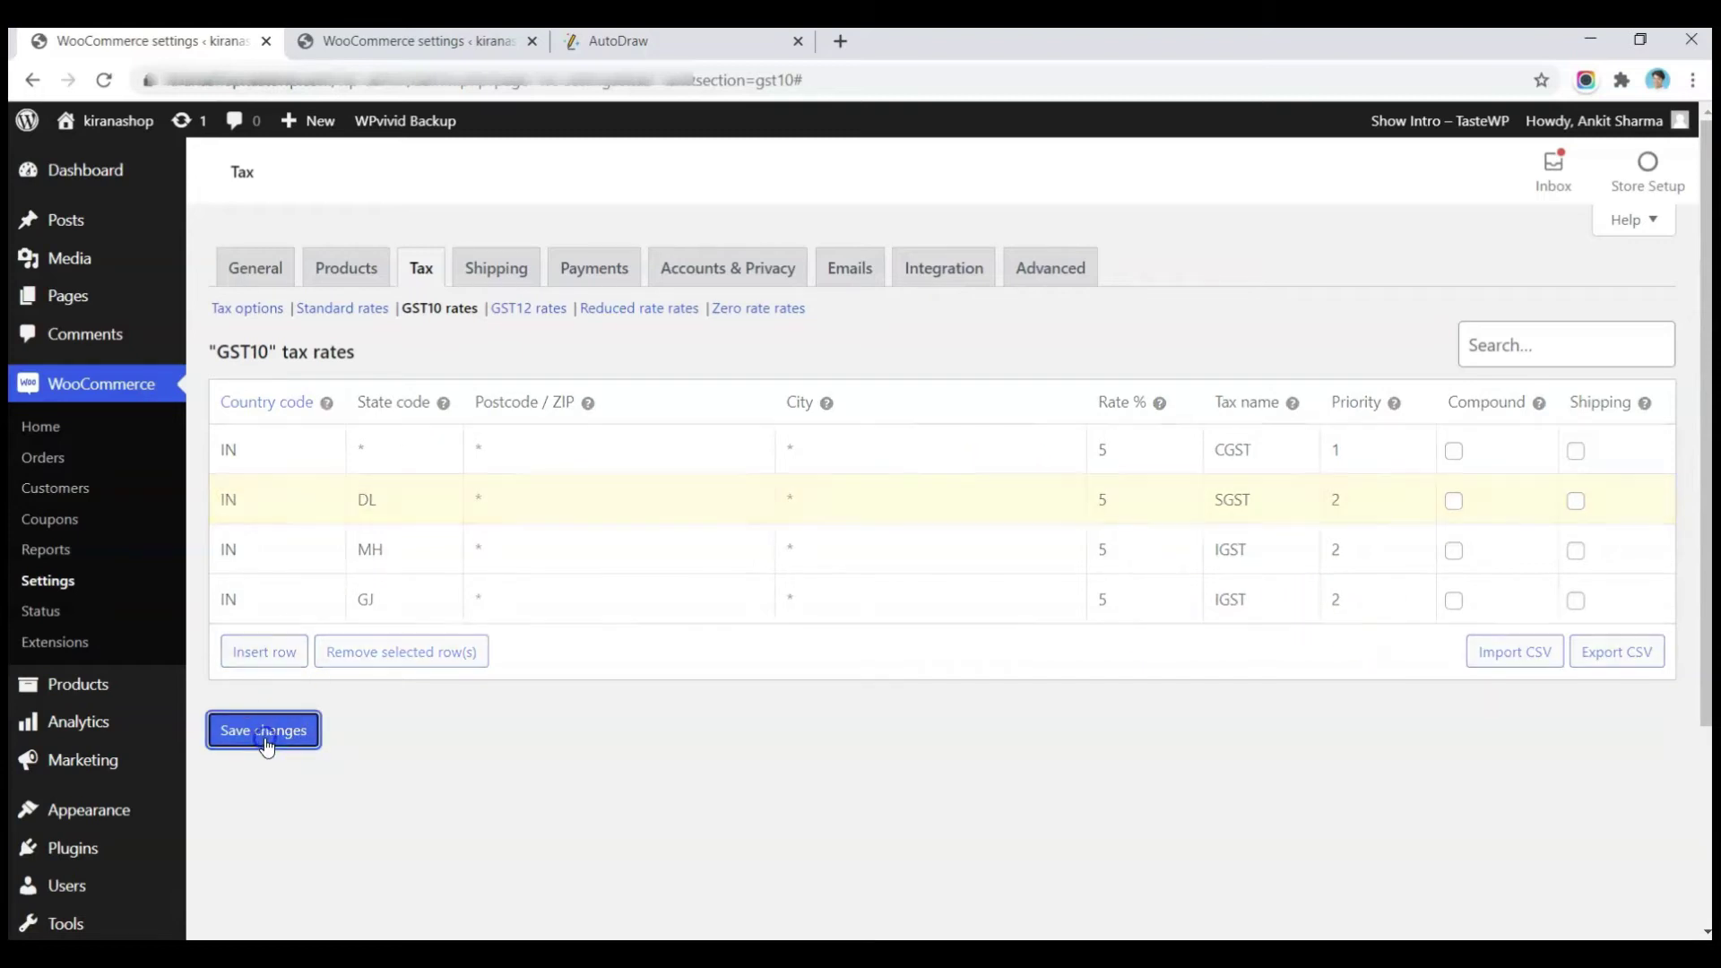
click(525, 309)
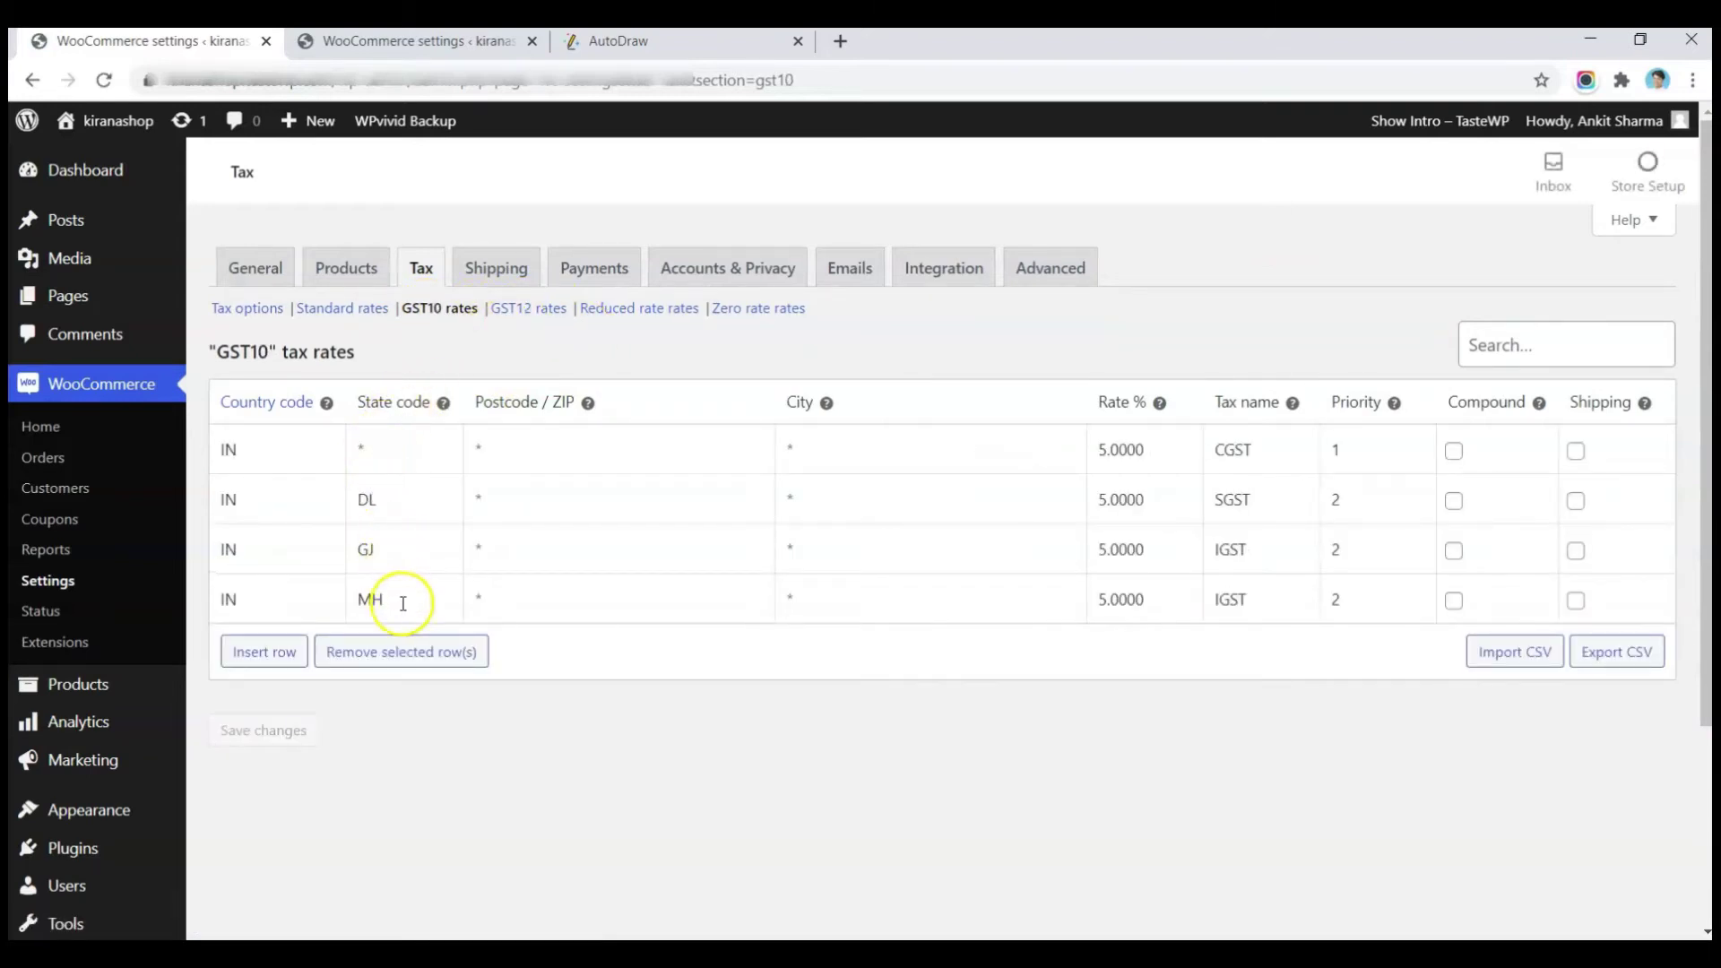
right_click(535, 313)
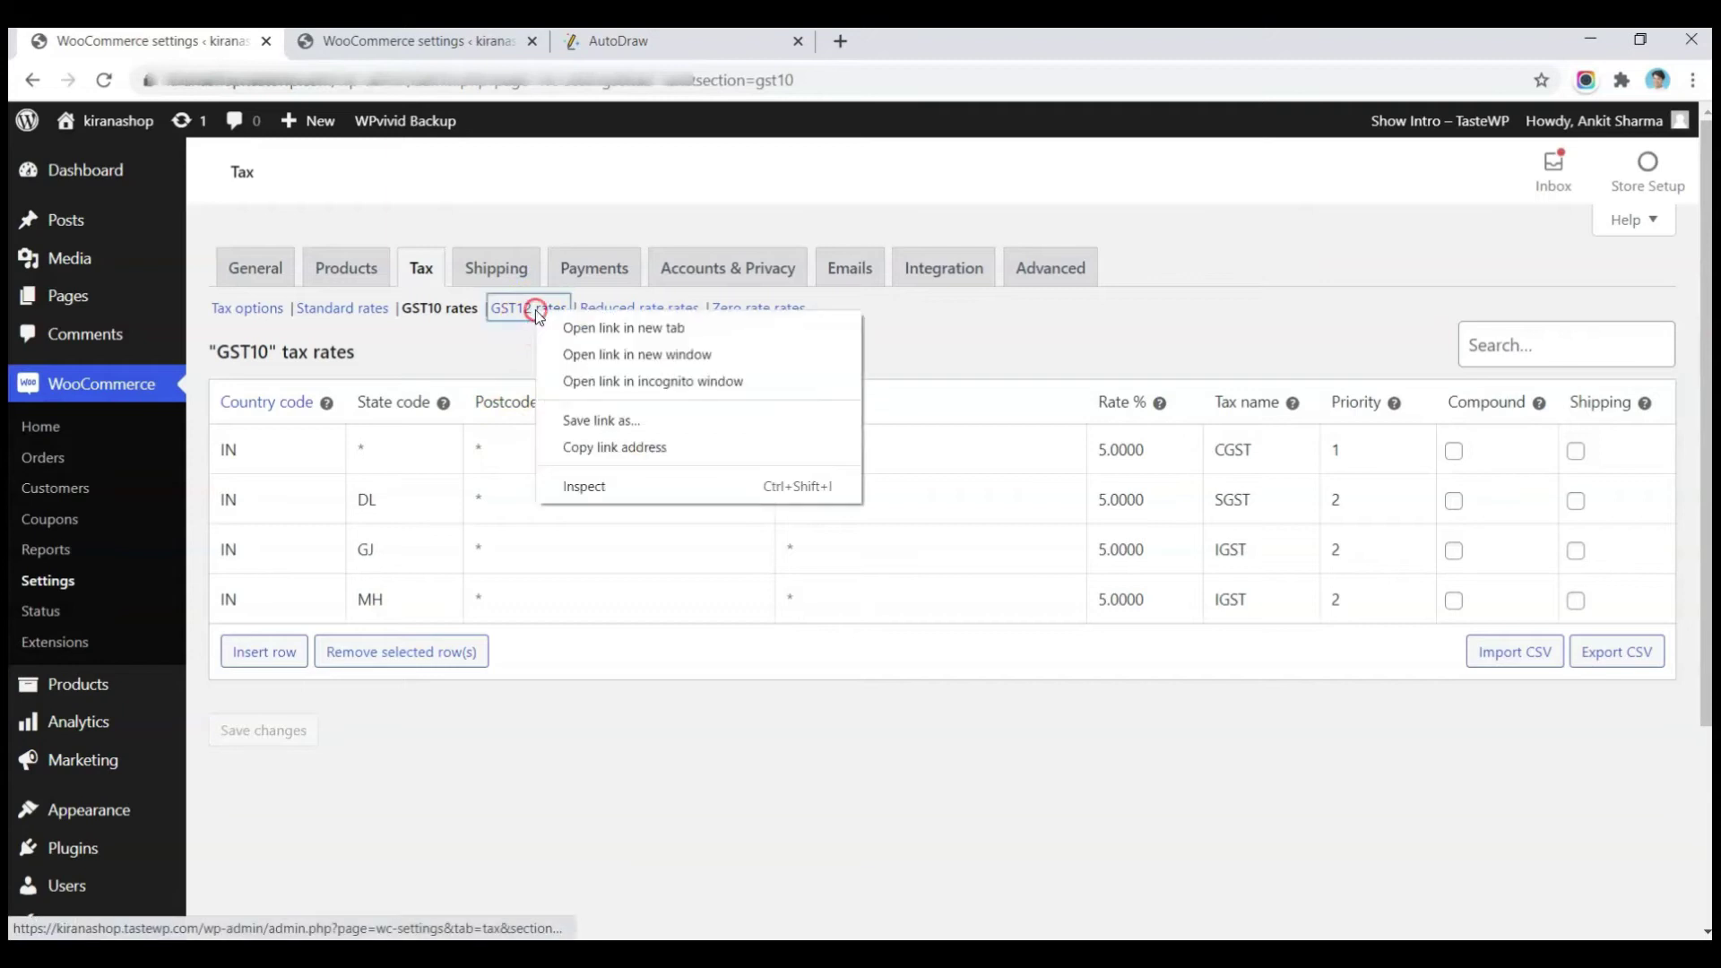
click(558, 329)
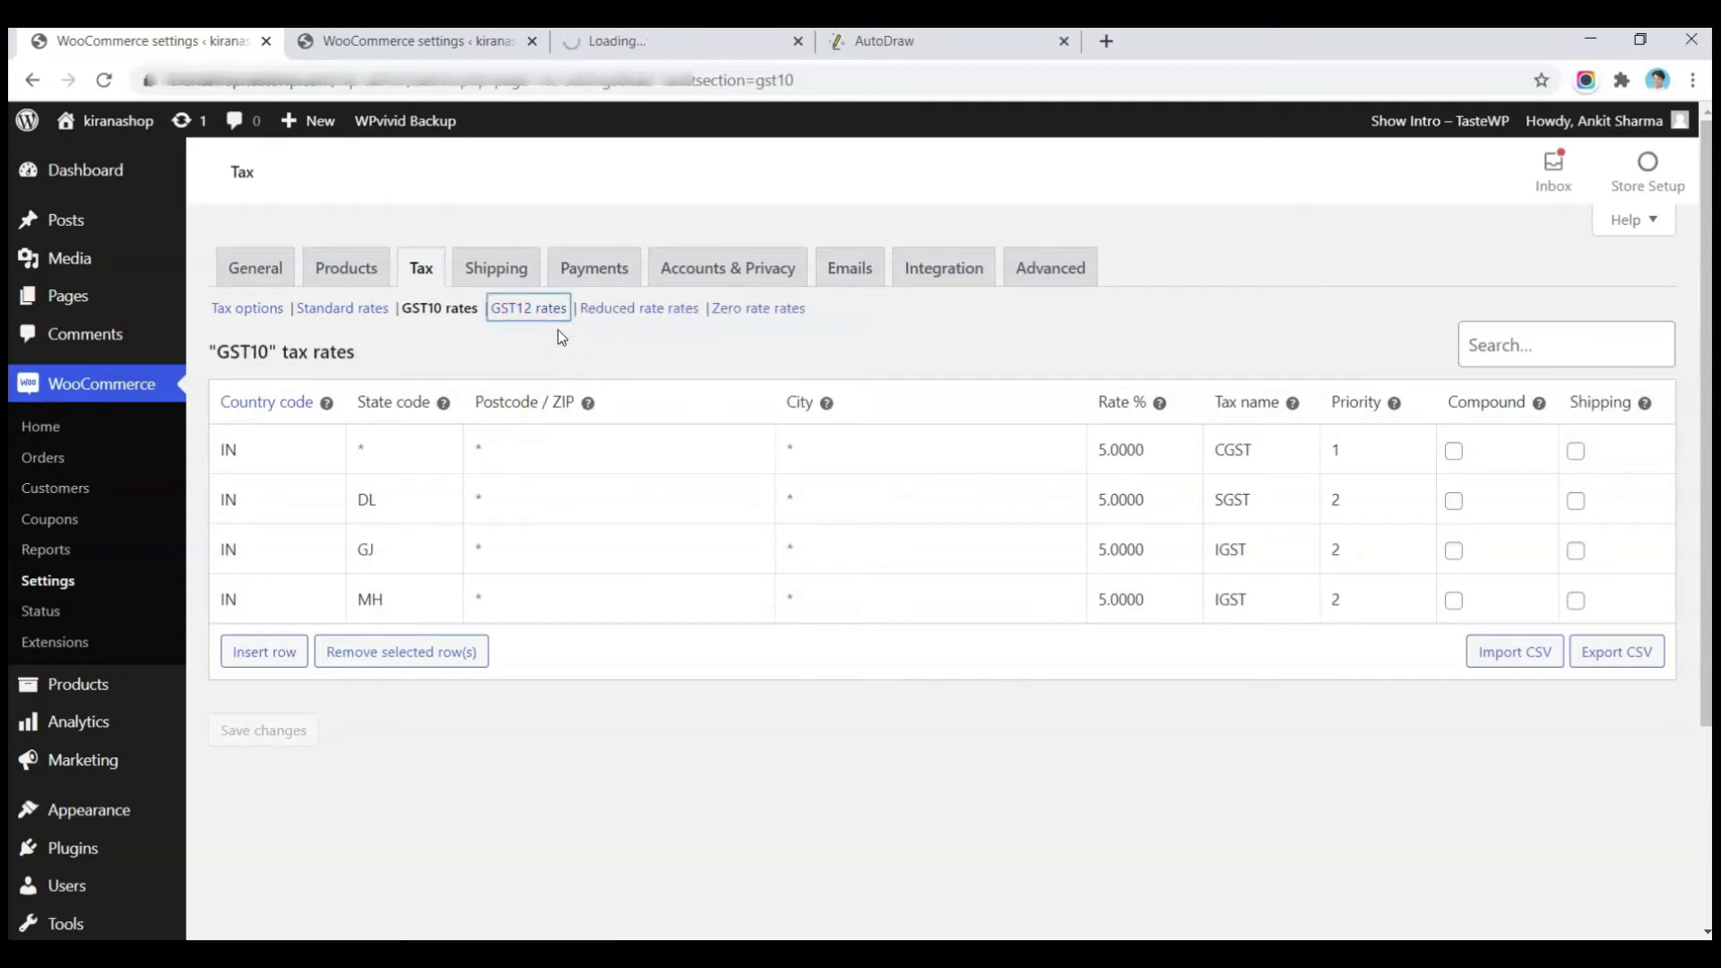
Add a GST12 rate row with country code IN, rate 6, tax name CGST and shipping disabled
click(264, 496)
click(298, 453)
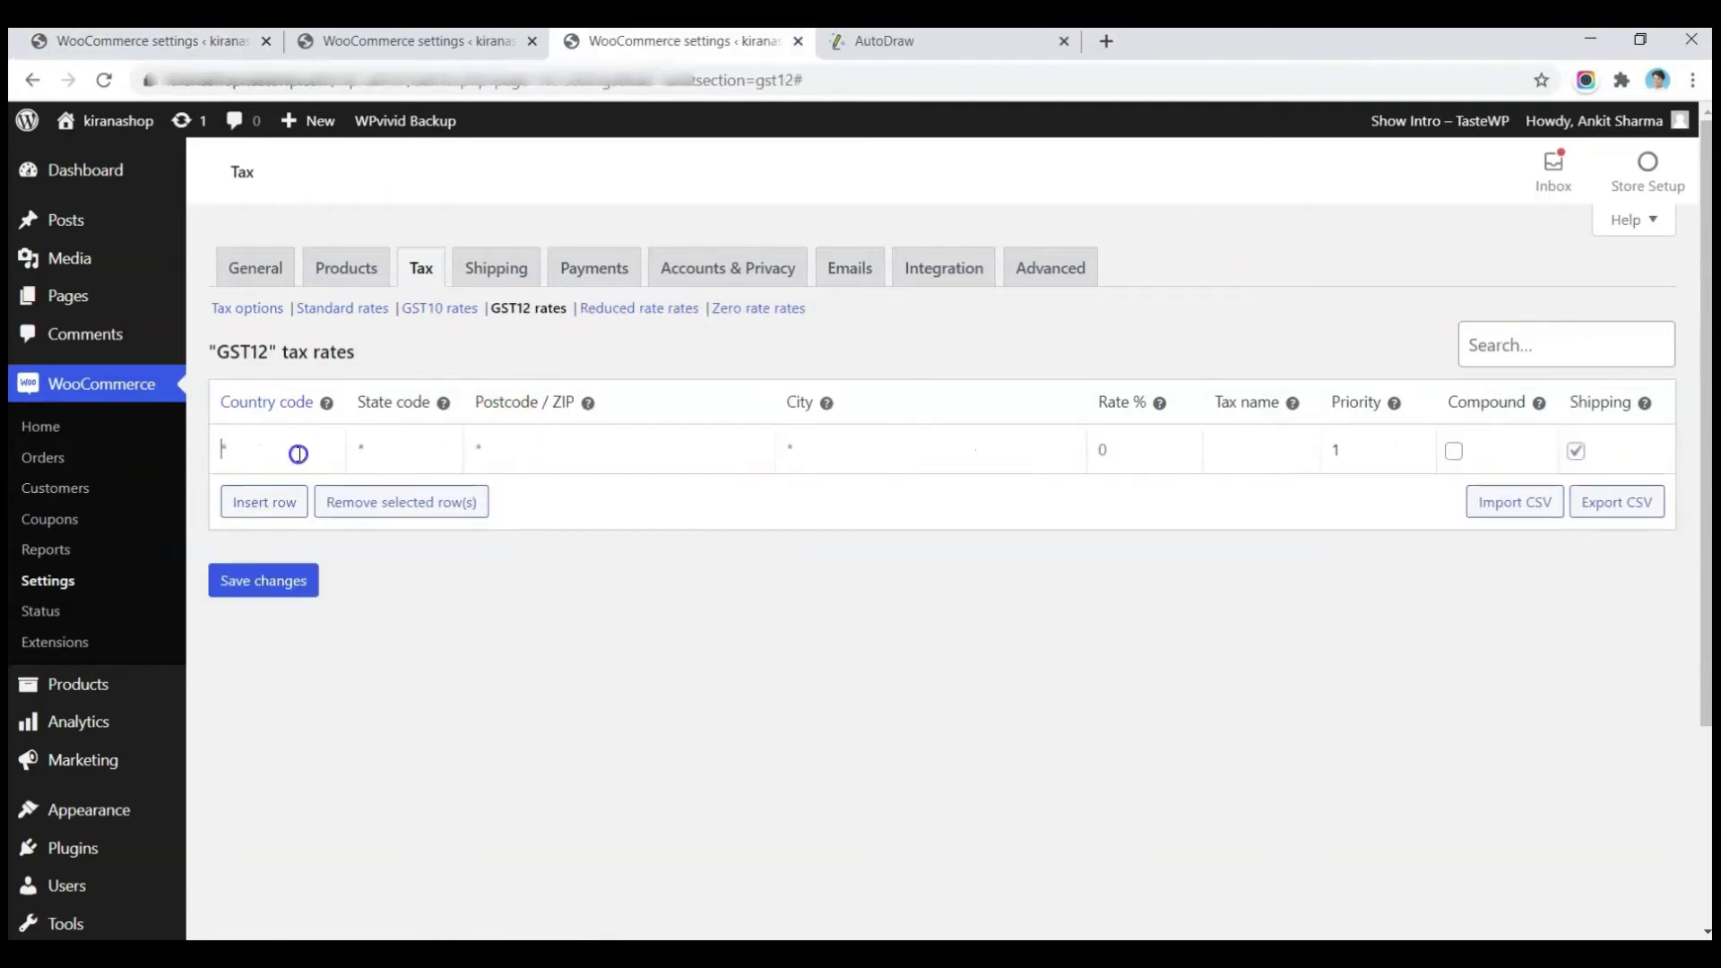
text(IN)
key(Tab)
key(Tab)
key(Tab)
key(Tab)
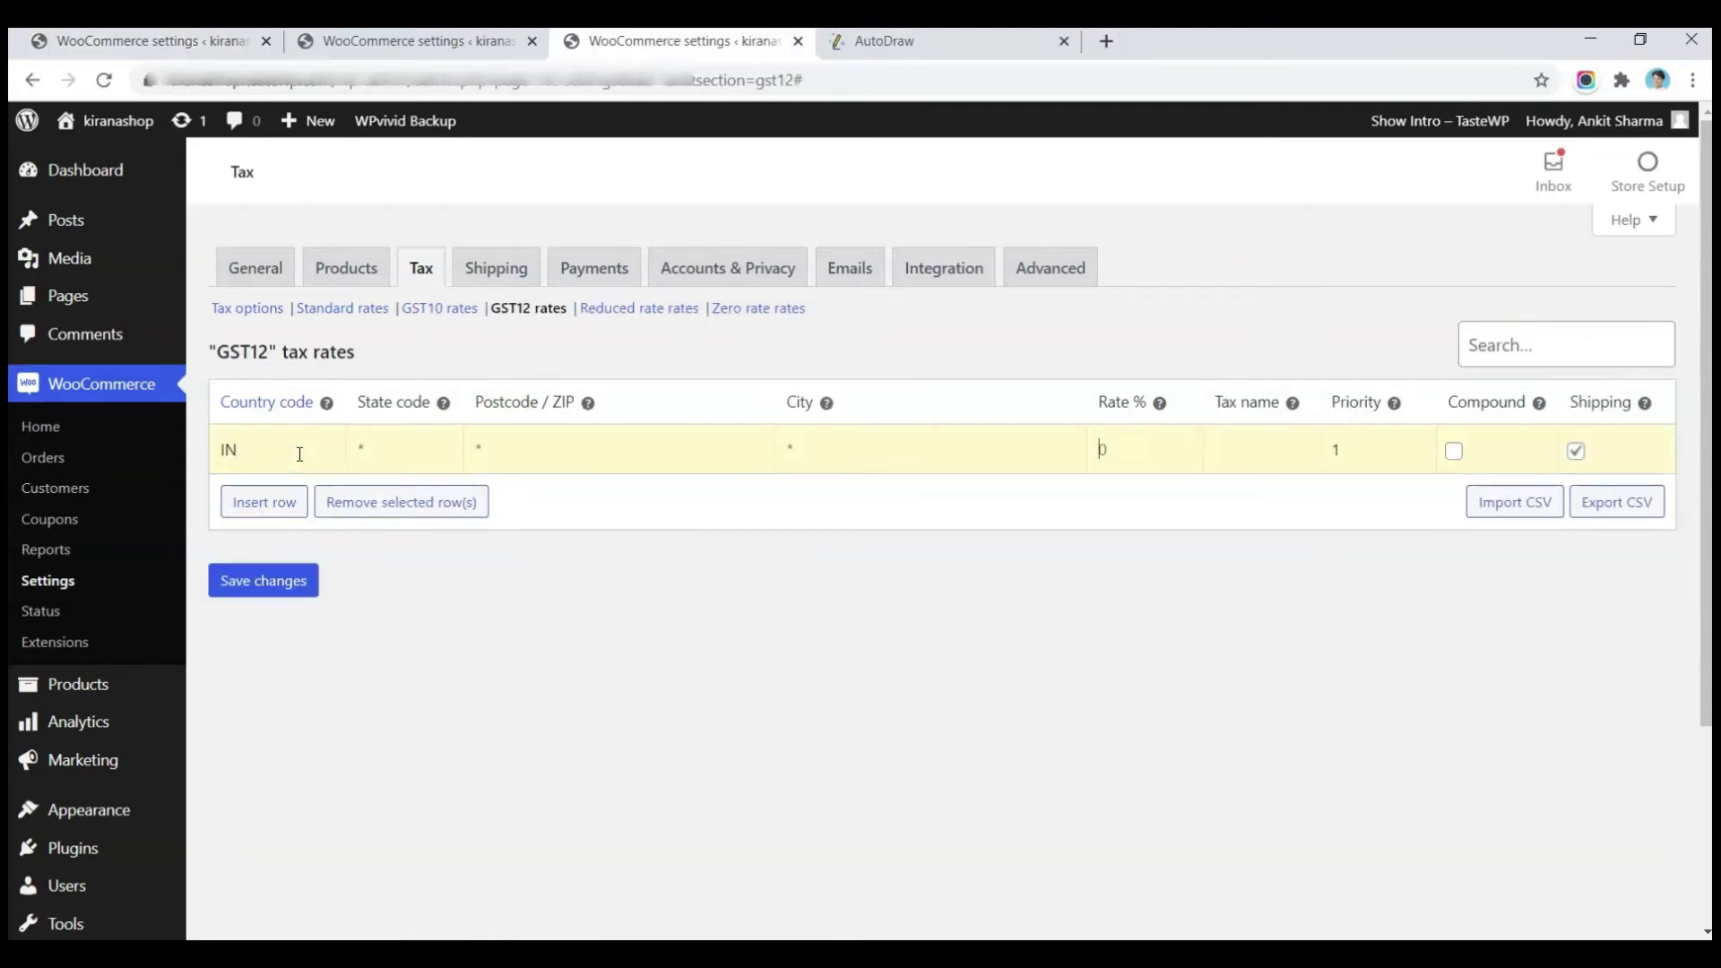
click(1577, 452)
Add a GST12 rate row for IN, state DL, with rate 6, tax name SGST, priority 2 and shipping disabled
click(259, 503)
click(261, 503)
text(IN)
key(Tab)
text(DL)
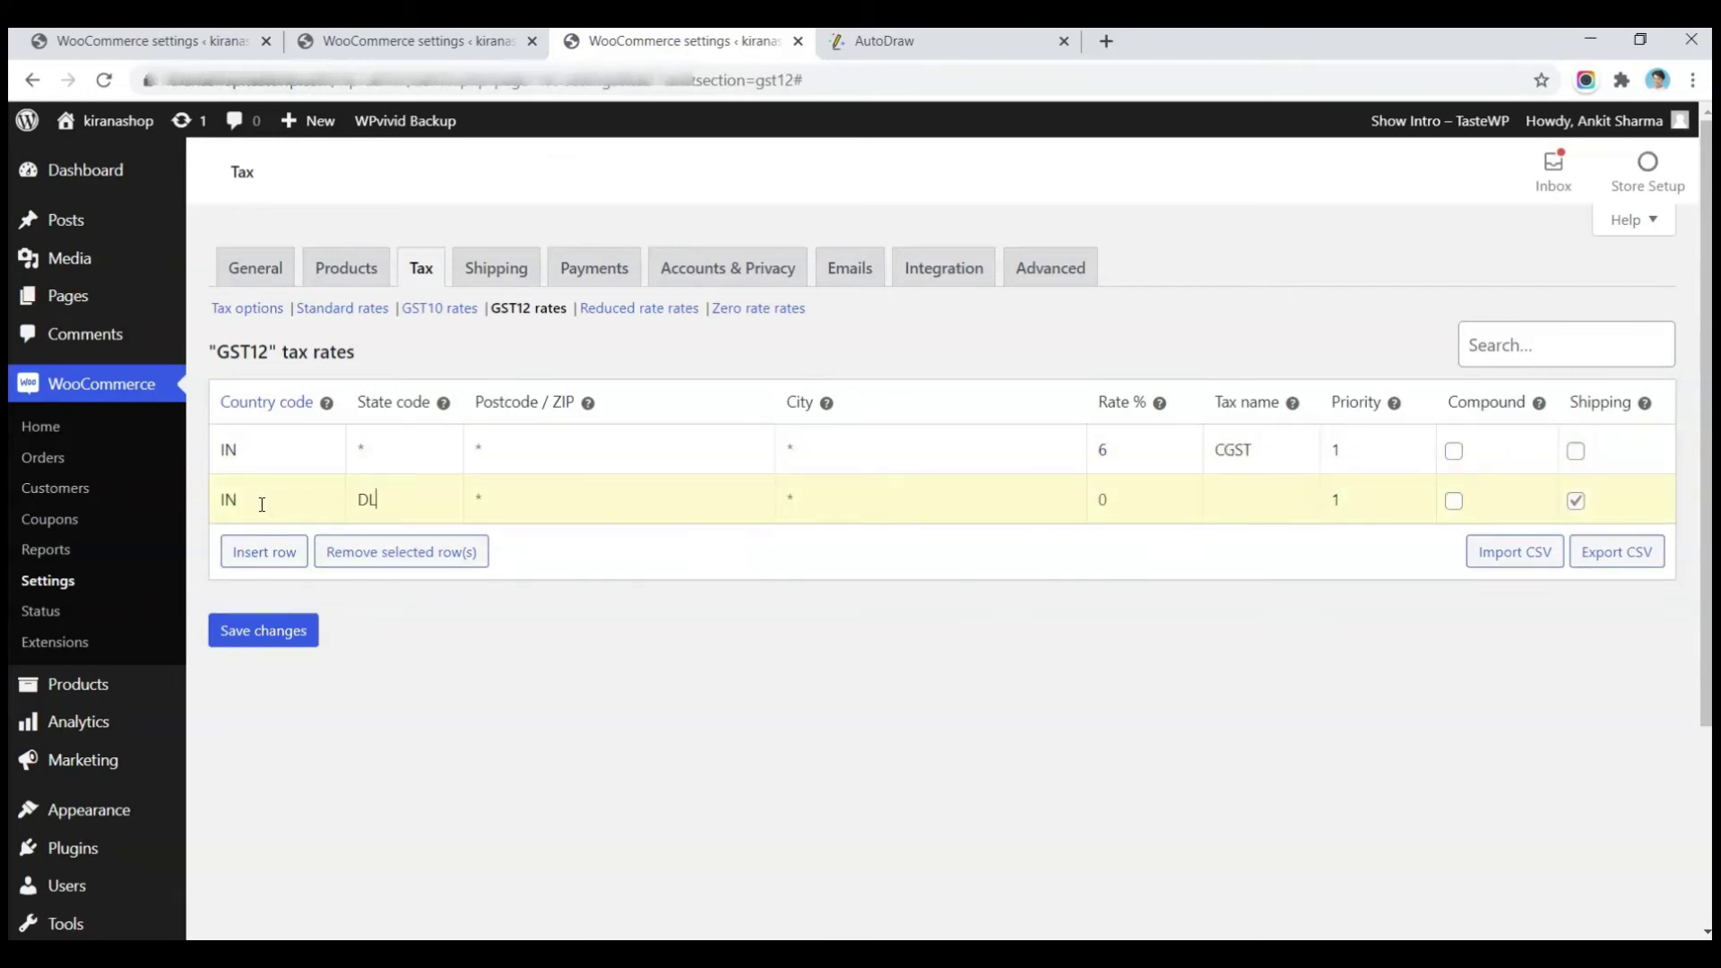
text(6)
key(Tab)
text(SGST)
key(Tab)
text(2)
click(1575, 501)
Add a GST12 rate row for IN, state MH, with rate 6, tax name IGST, priority 2 and shipping disabled
click(285, 547)
click(285, 546)
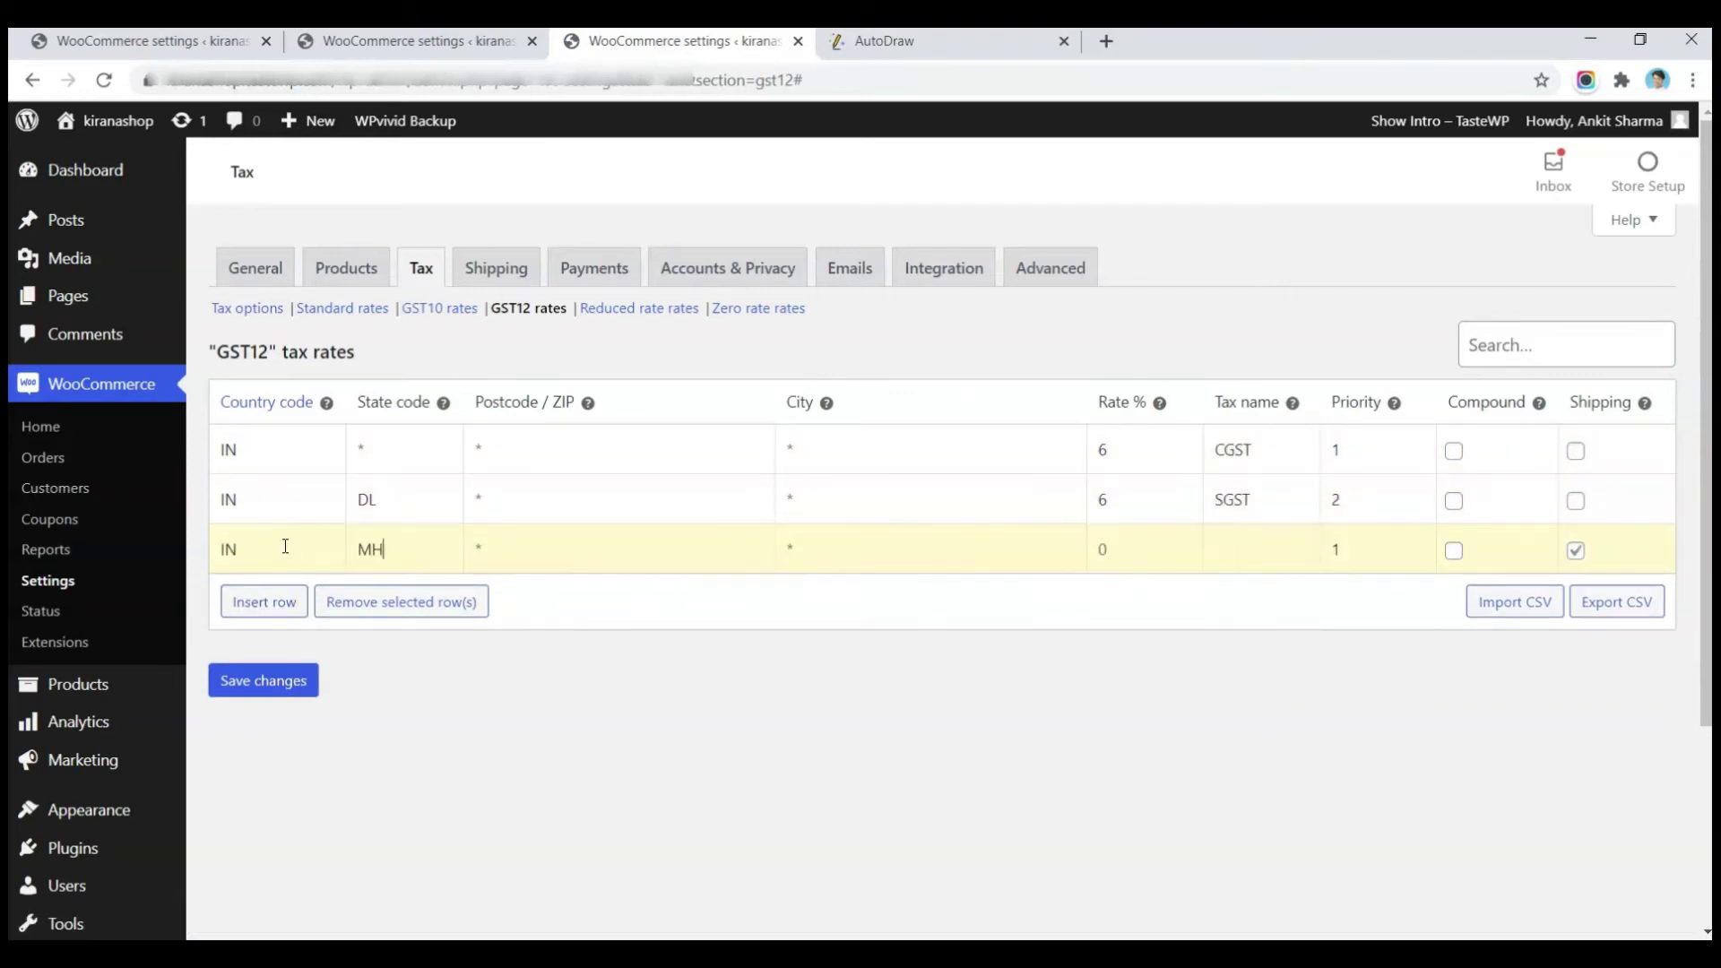
key(Tab)
text(2)
click(1576, 551)
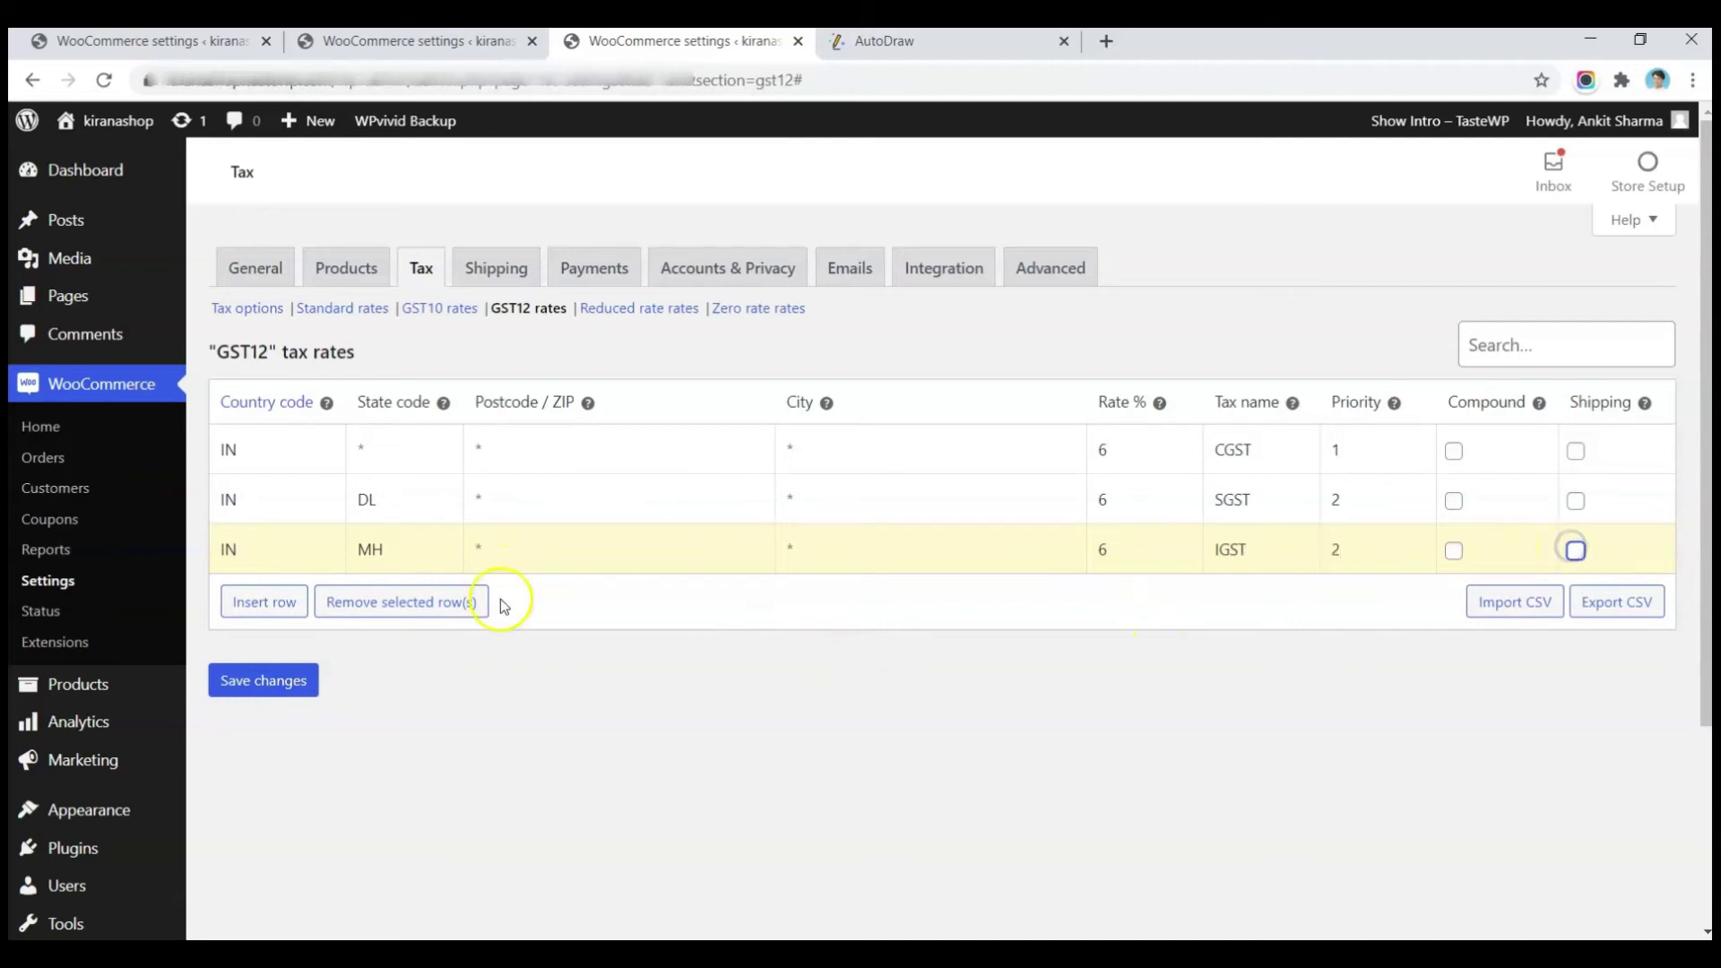
Add an IN, GJ rate row with rate 6, tax name IGST, priority 2 and shipping disabled, and save the GST12 rates
click(274, 603)
click(274, 601)
text(INIGST)
key(Tab)
text(2)
click(1575, 601)
click(264, 731)
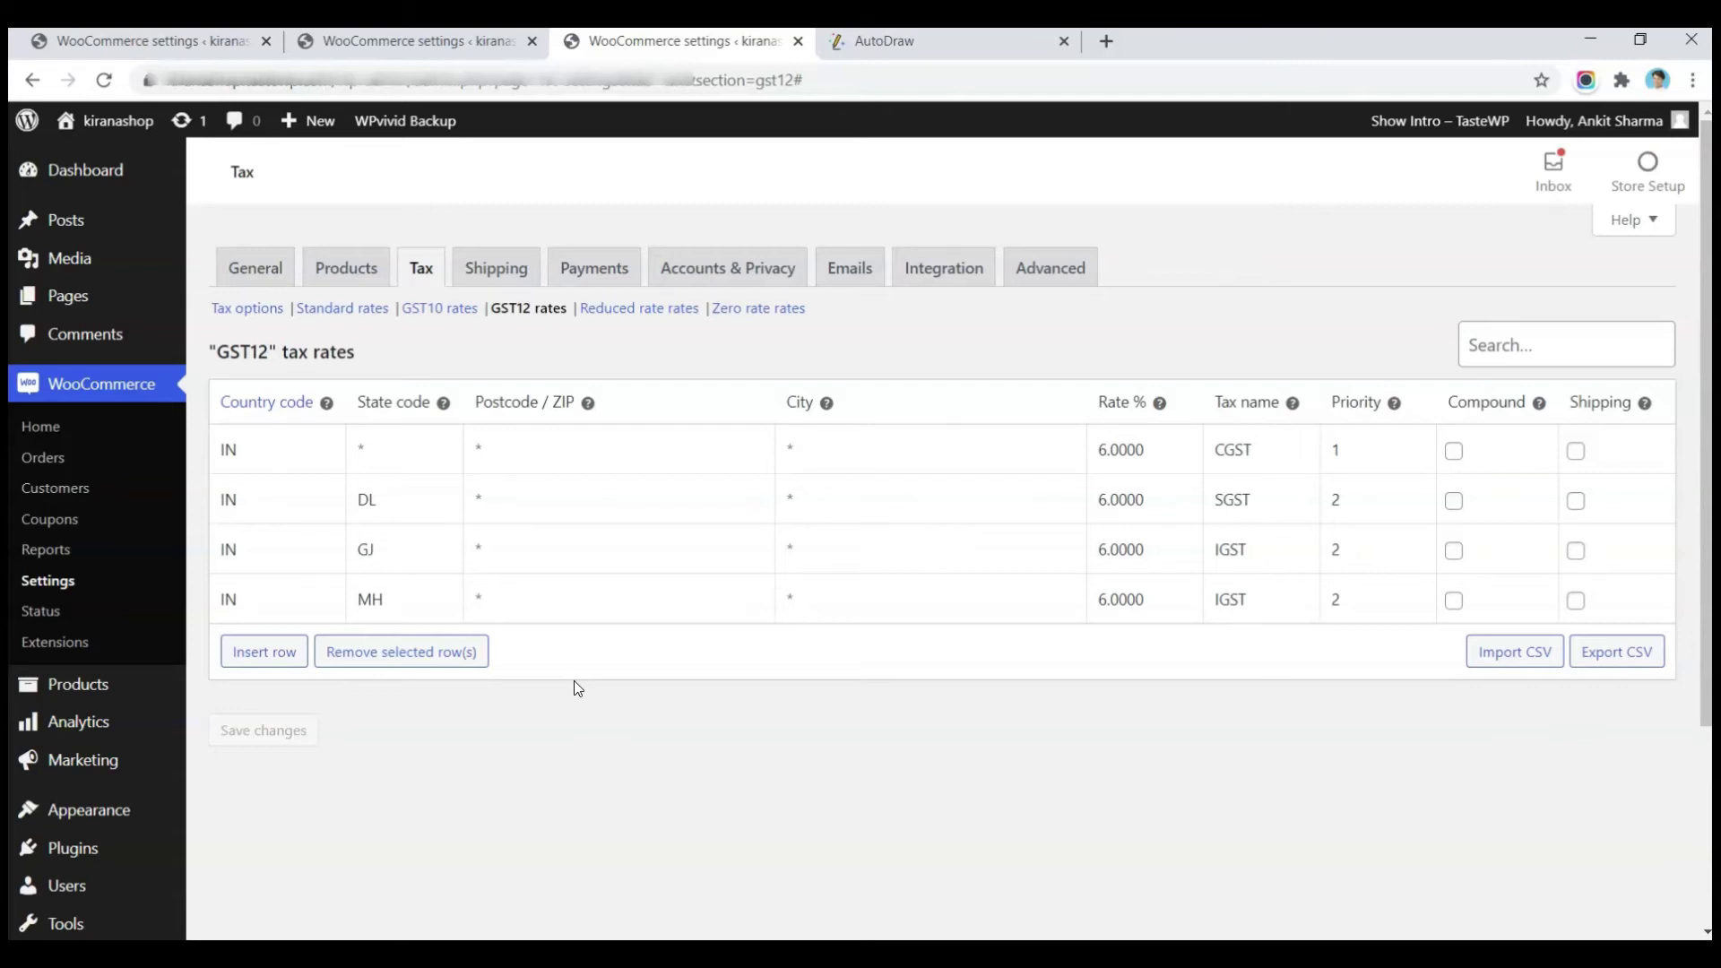
Try adding GST28 and GST5 below GST12 in the additional tax classes of the tax options
click(229, 310)
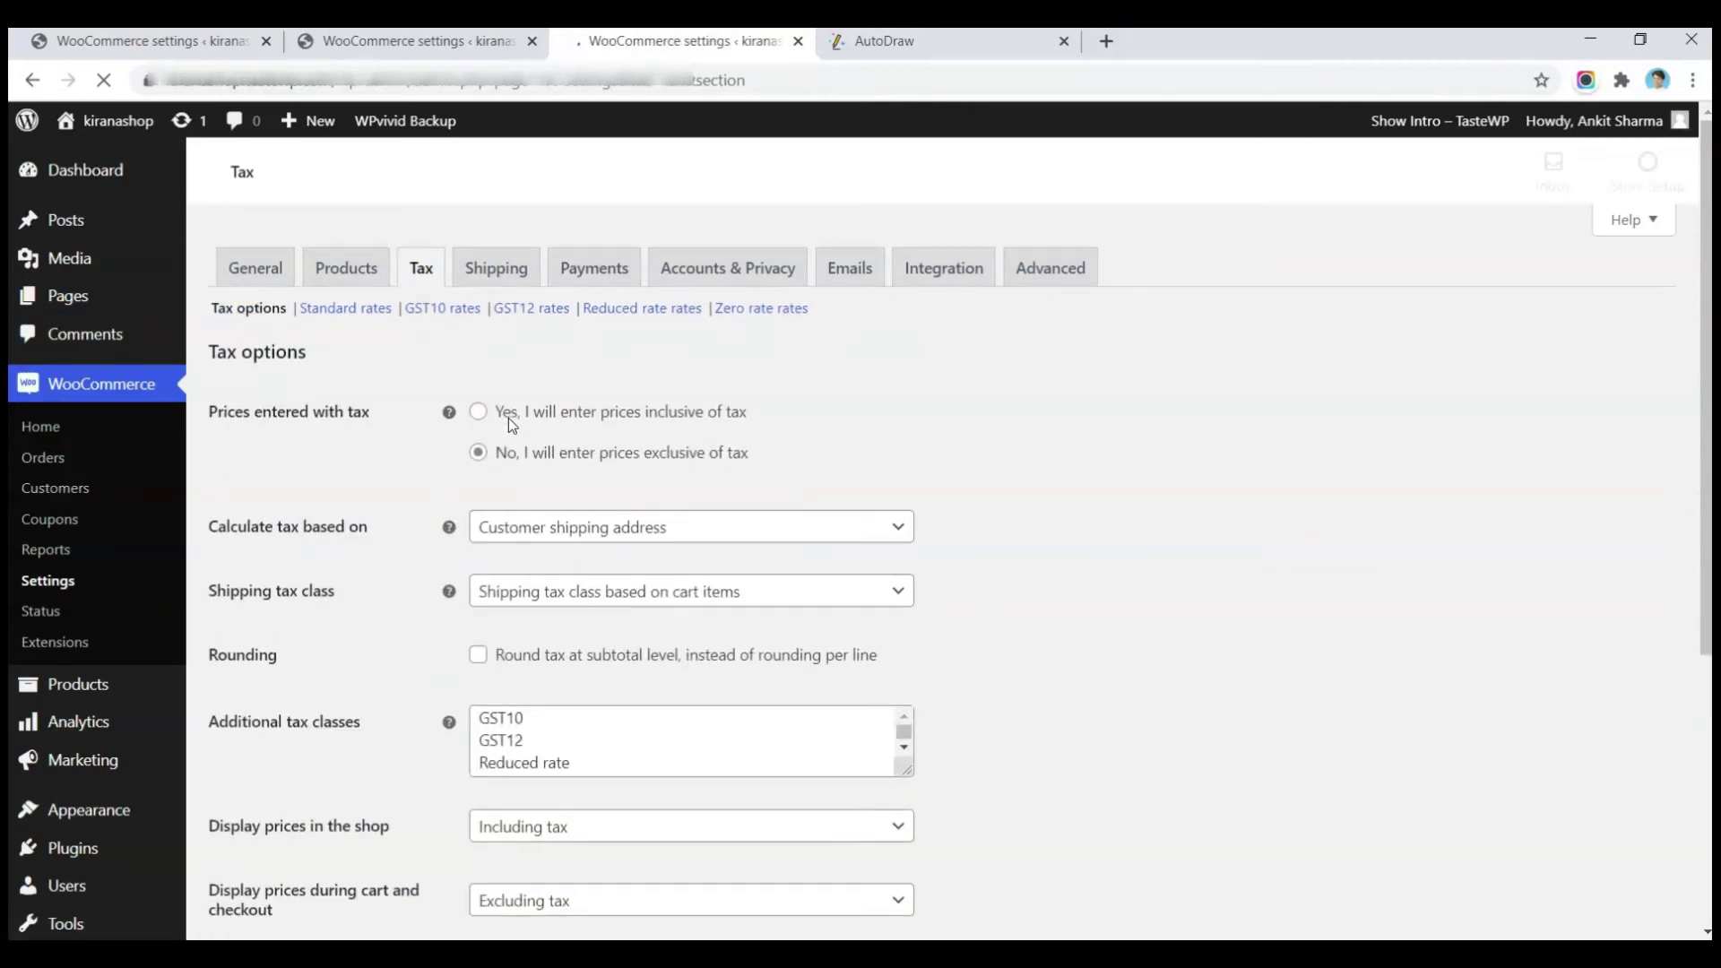
click(531, 742)
scroll(531, 742, down, 3)
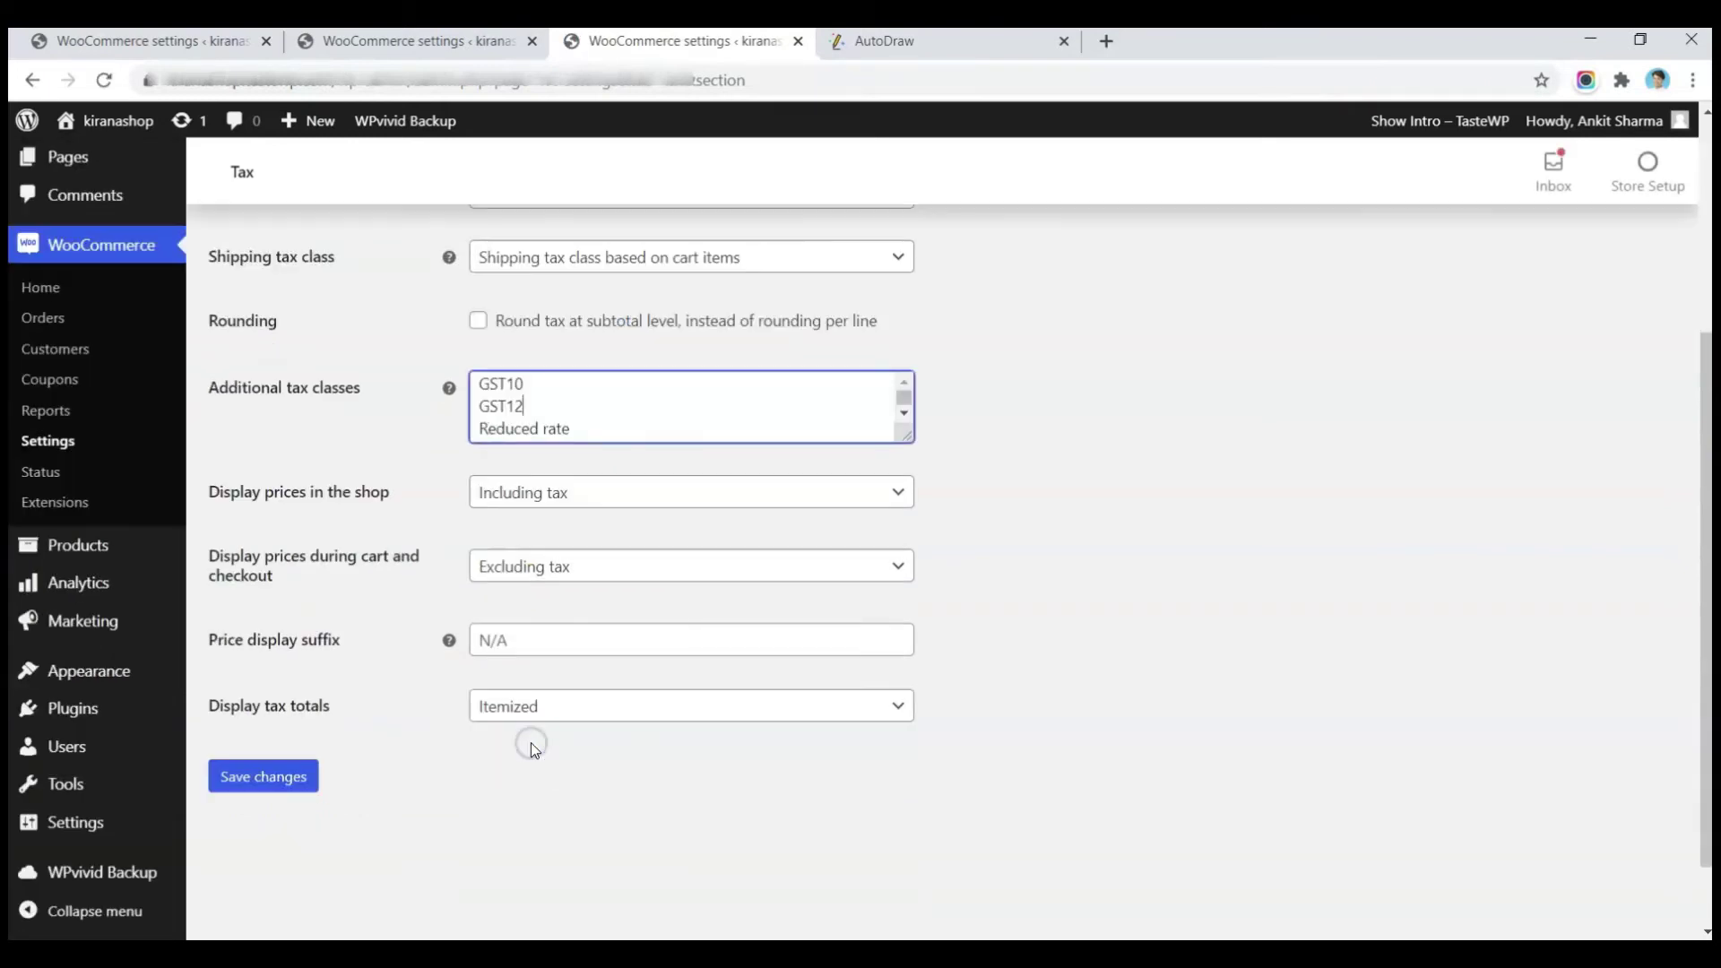
key(Return)
key(Return)
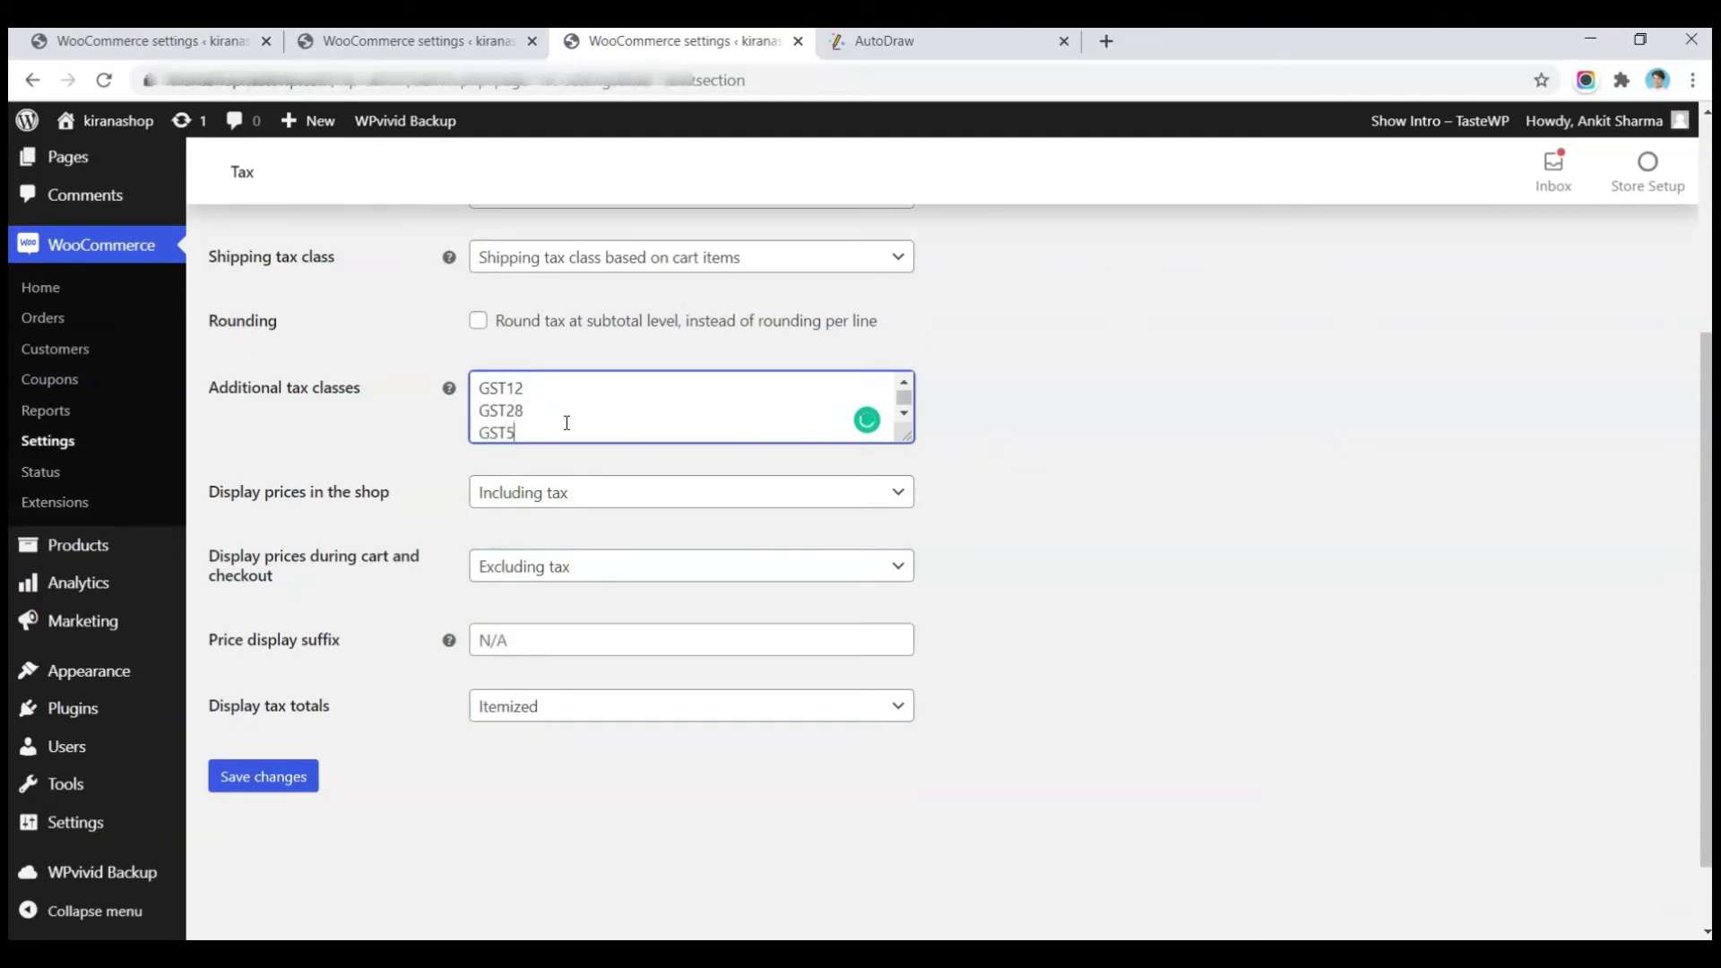
scroll(566, 422, up, 5)
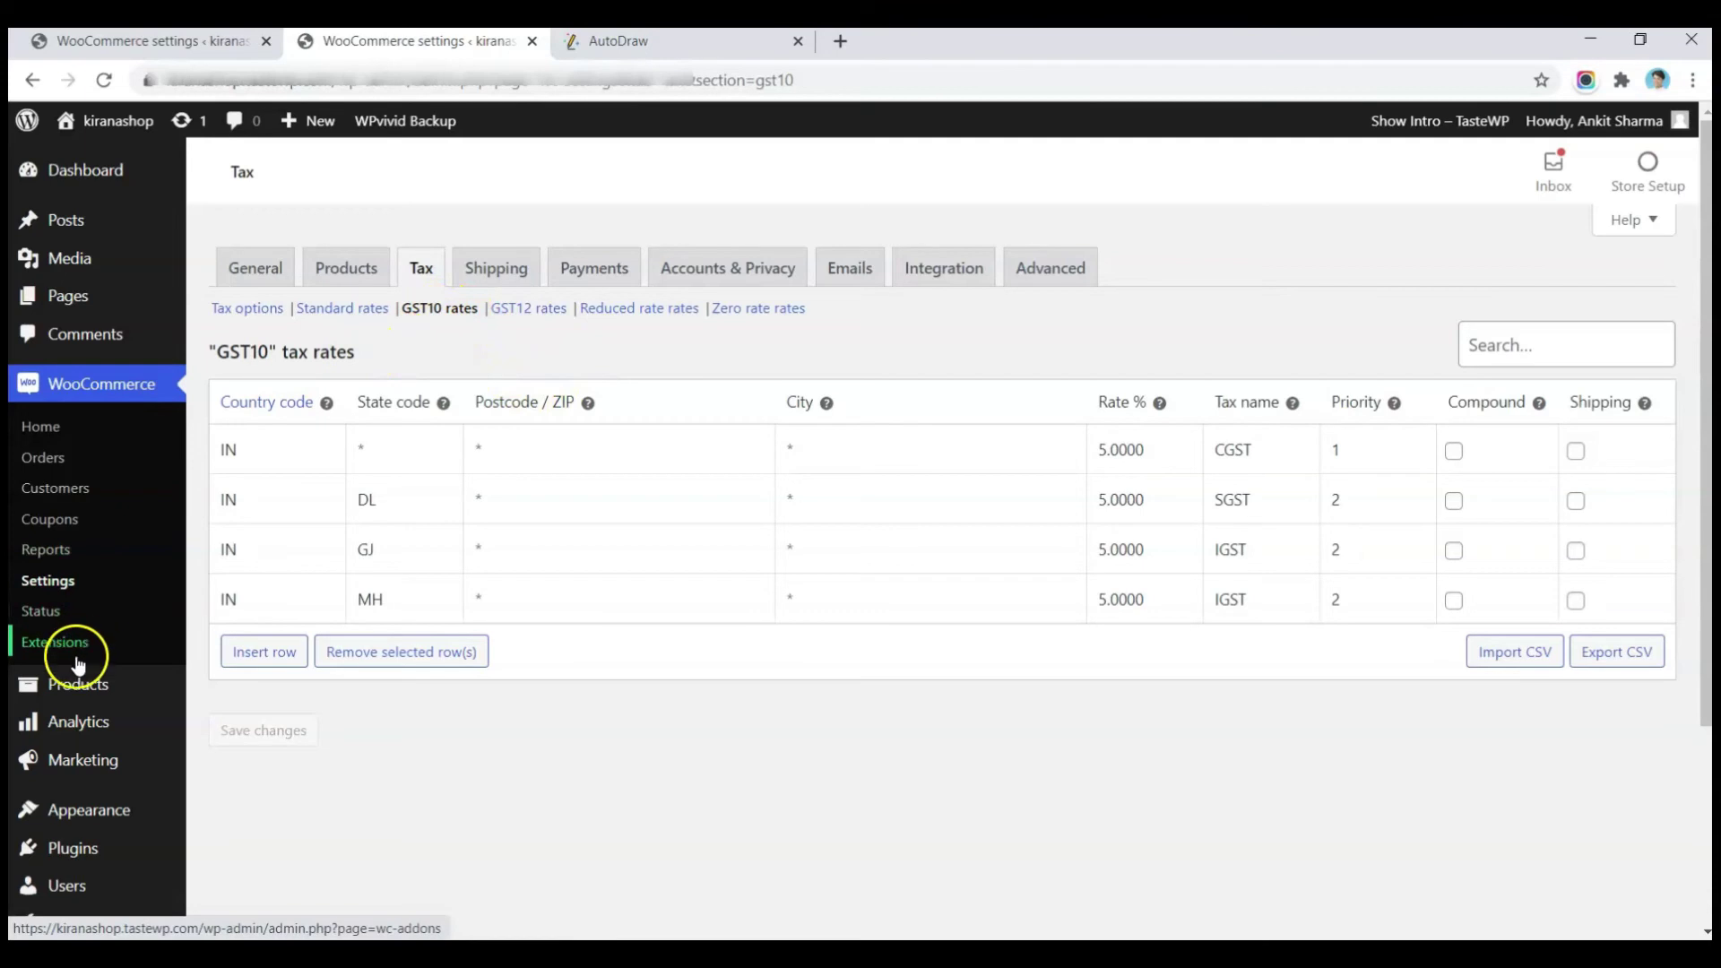
Open the Tata Salt 1 pack product for editing from the list of all products
mouse_move(58, 693)
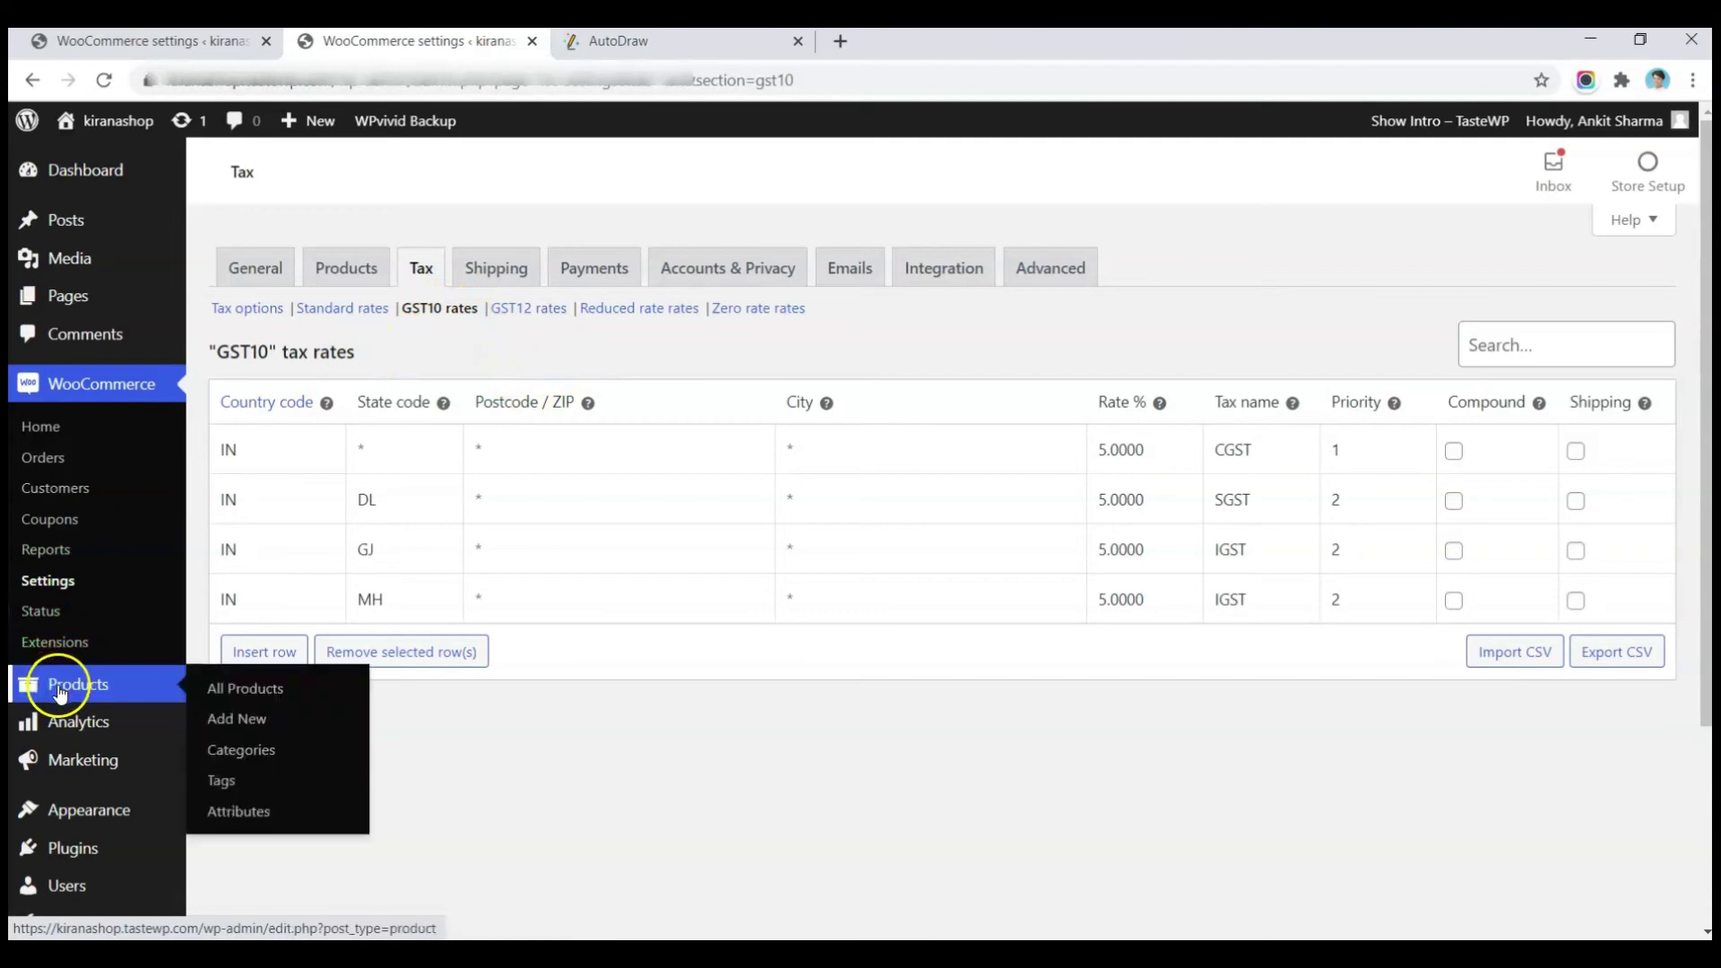
click(265, 690)
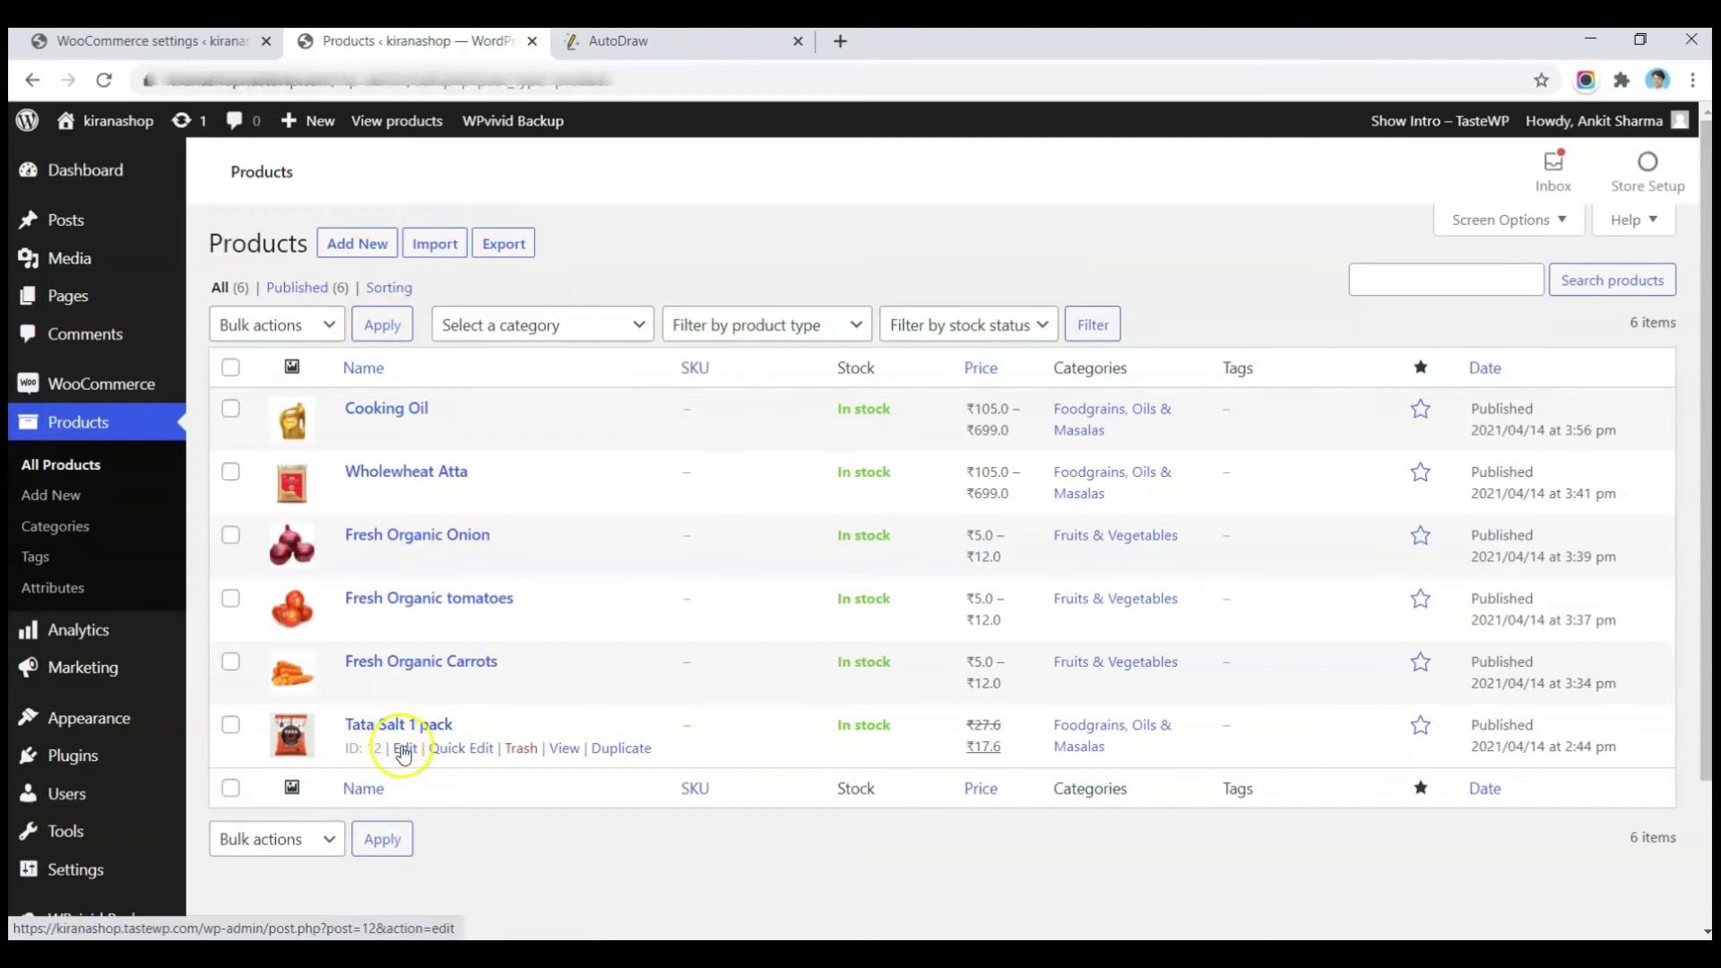
click(406, 758)
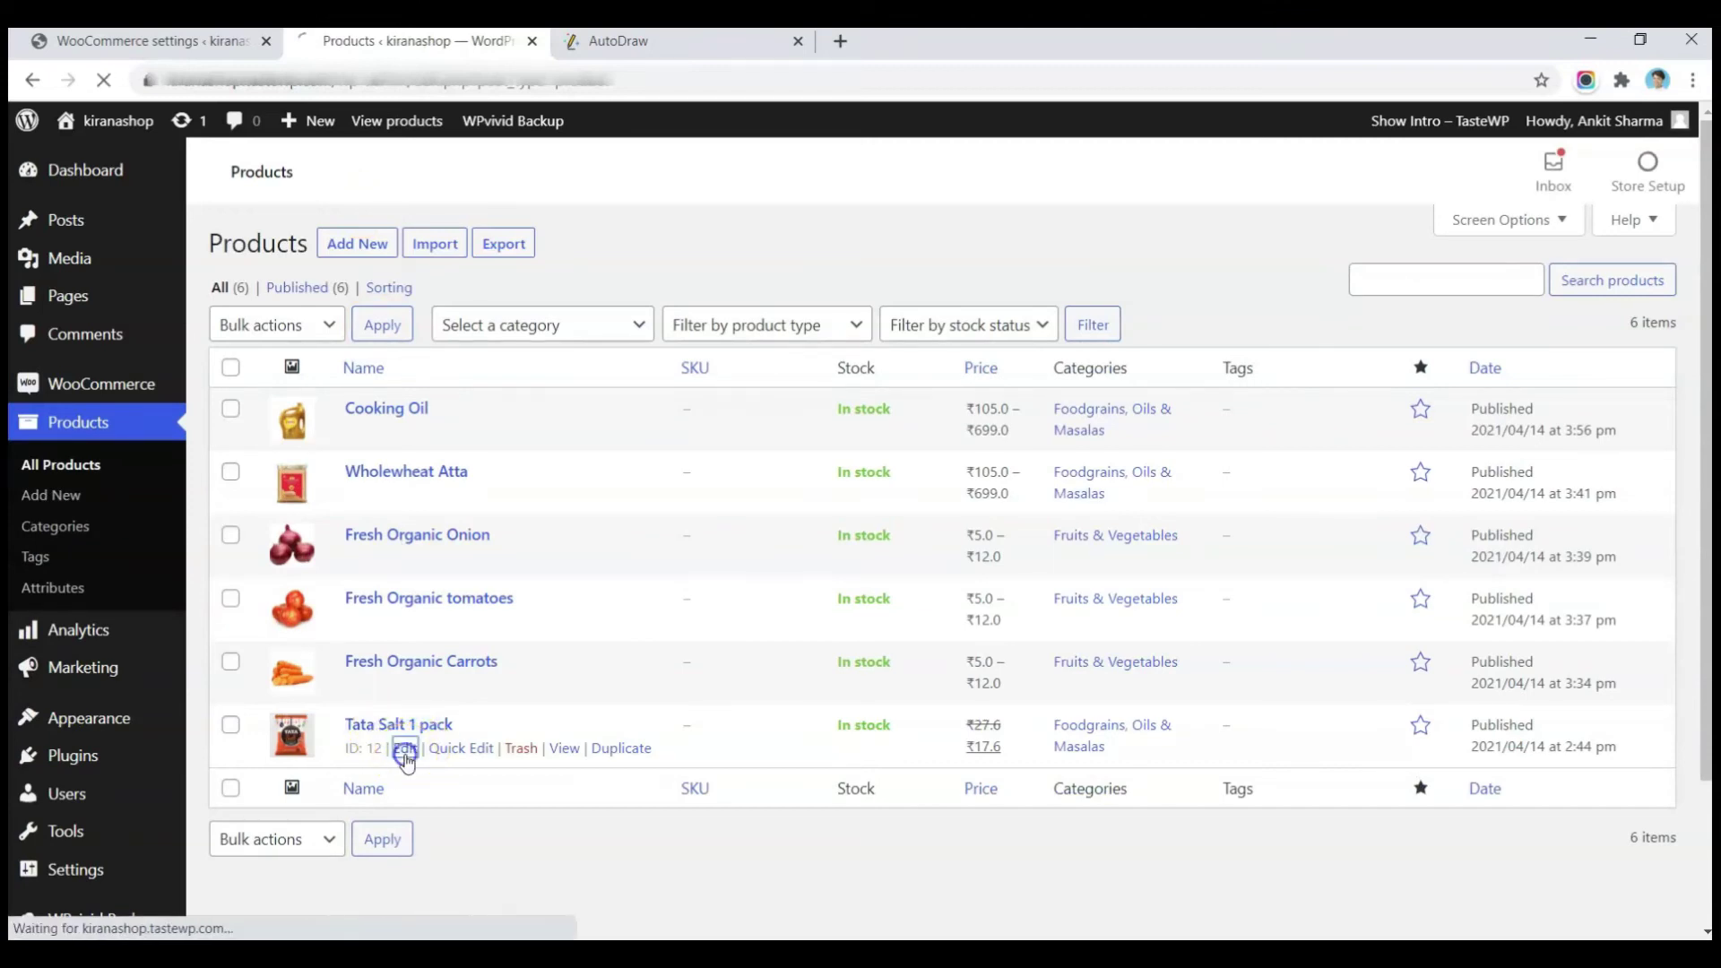
scroll(774, 256, down, 5)
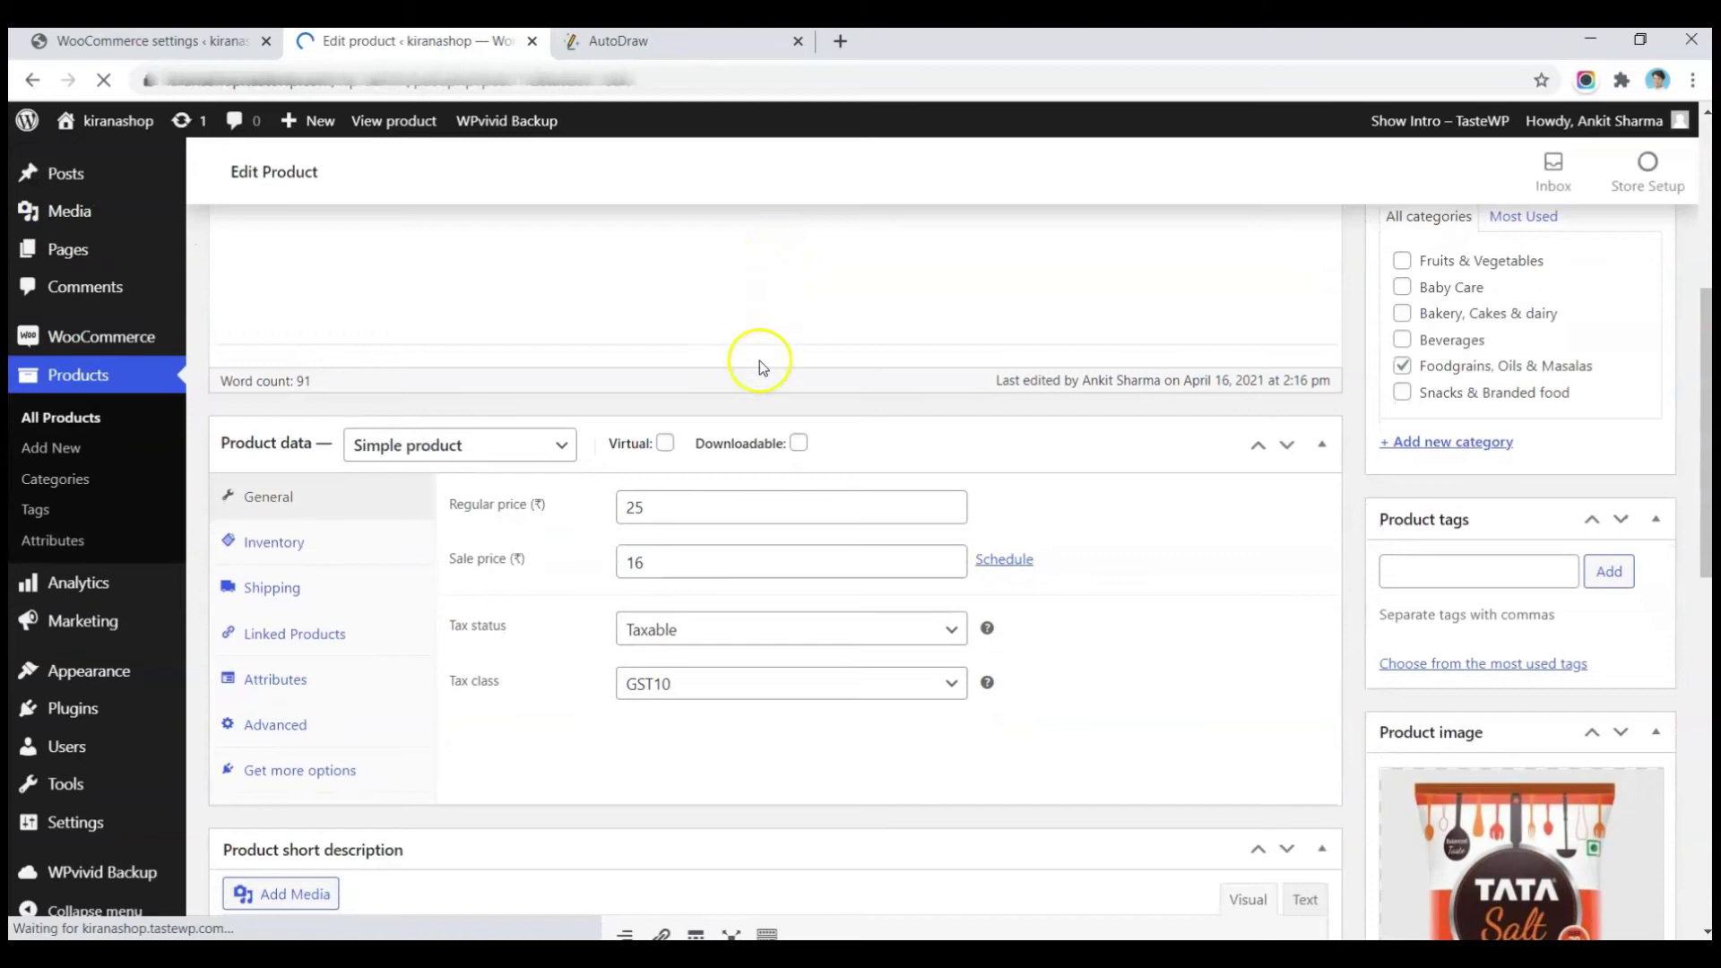
Keep the product's tax status as Taxable, choose GST10 as its tax class and update the product
scroll(462, 627, down, 3)
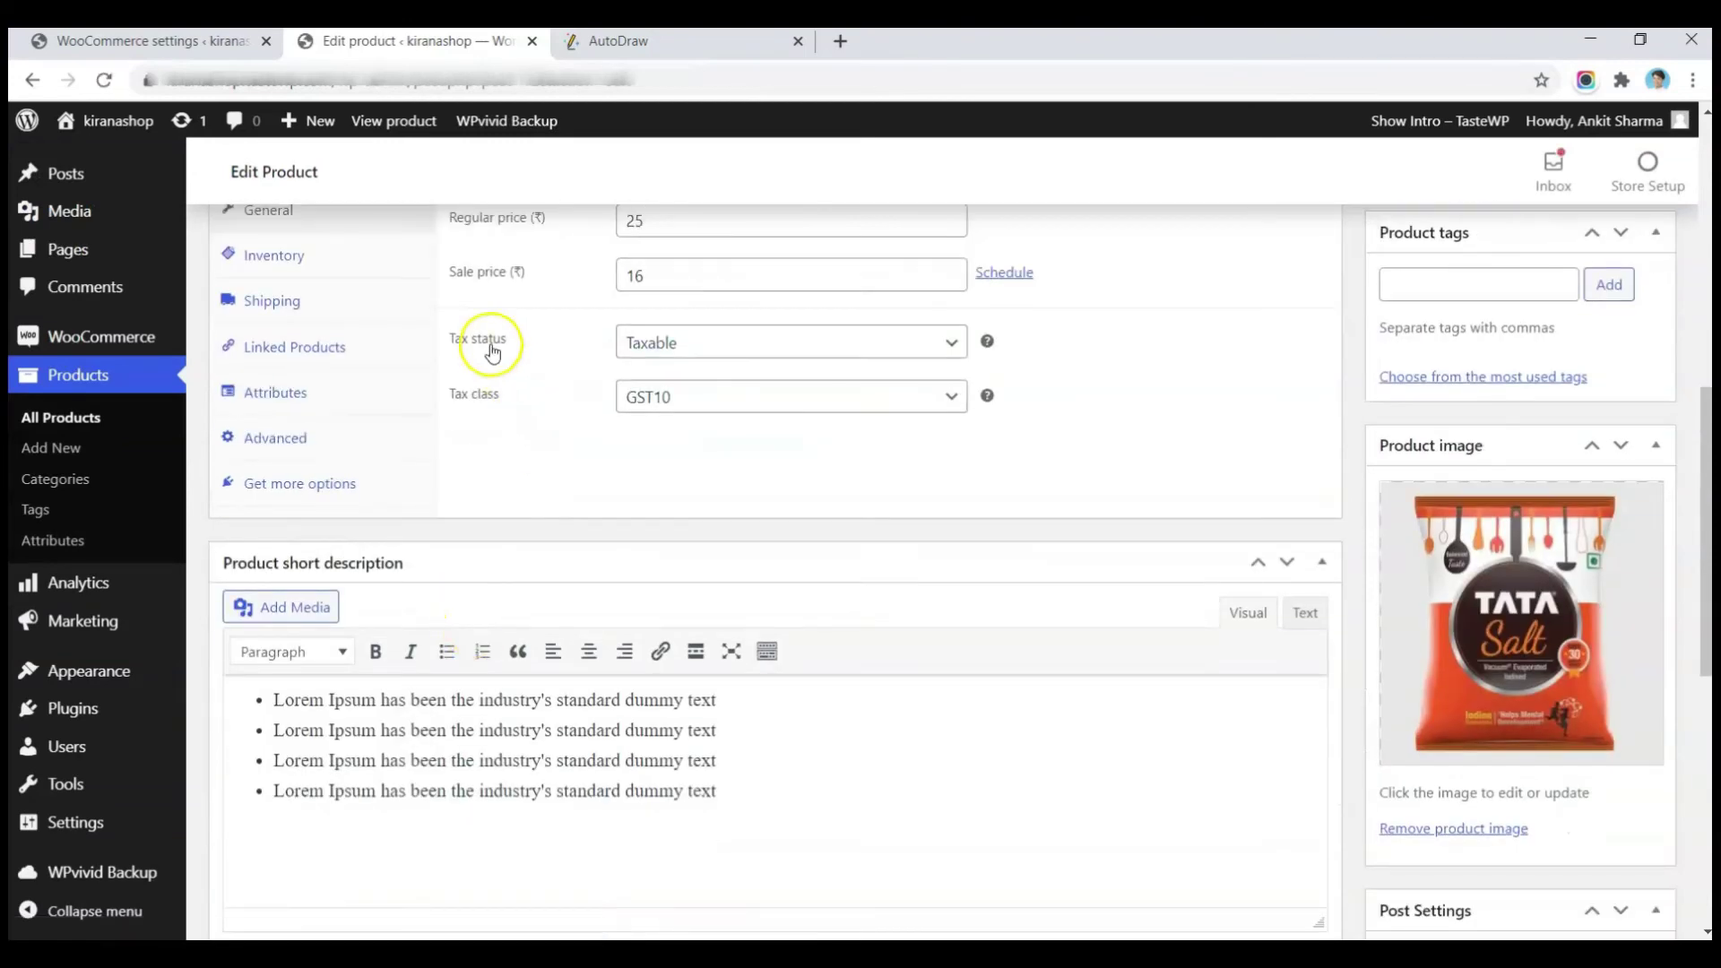
click(789, 339)
click(789, 339)
click(683, 402)
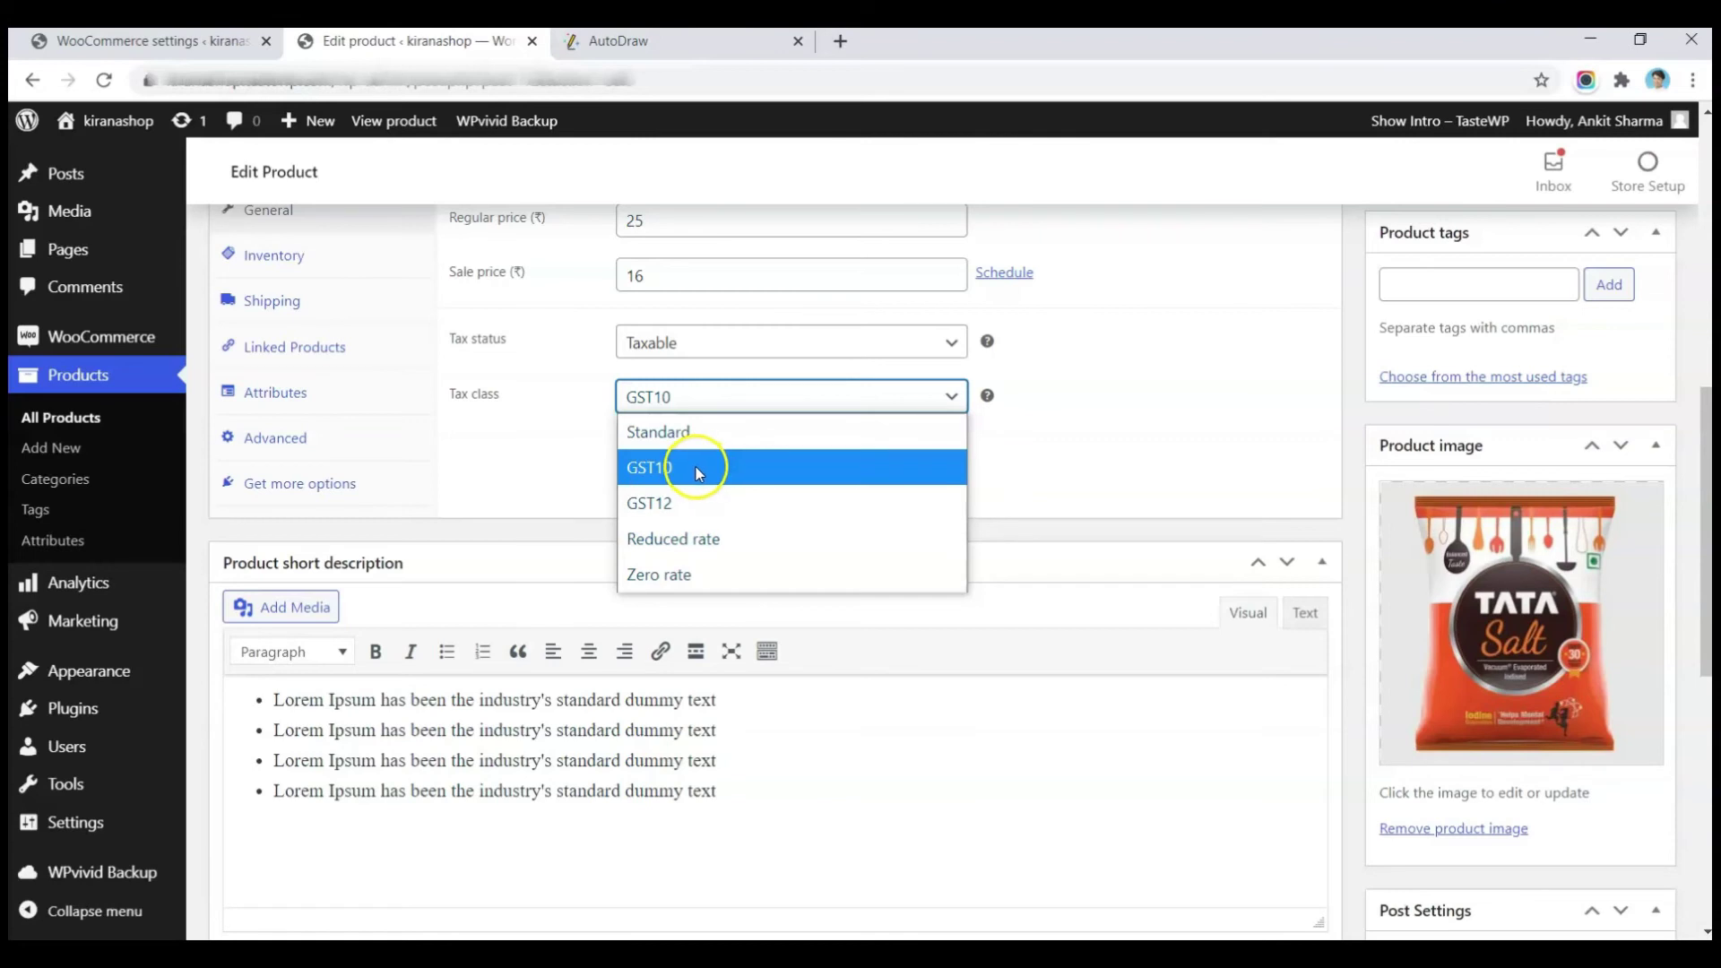
click(638, 470)
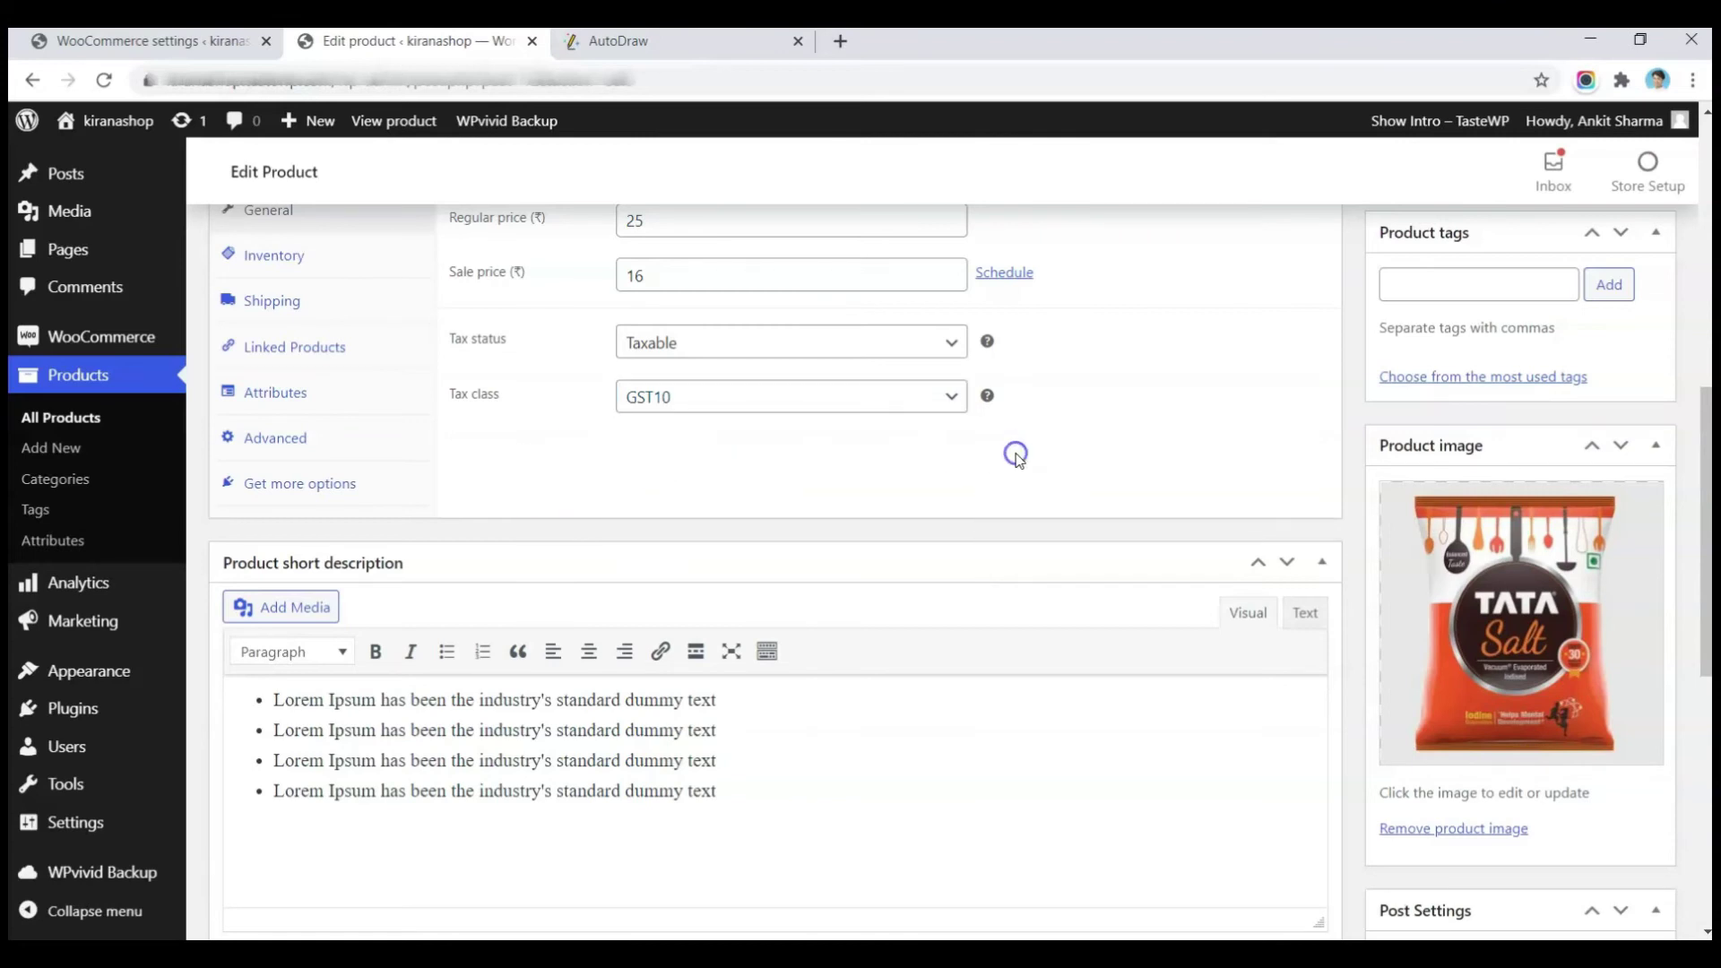
scroll(1017, 455, up, 5)
scroll(1017, 453, up, 2)
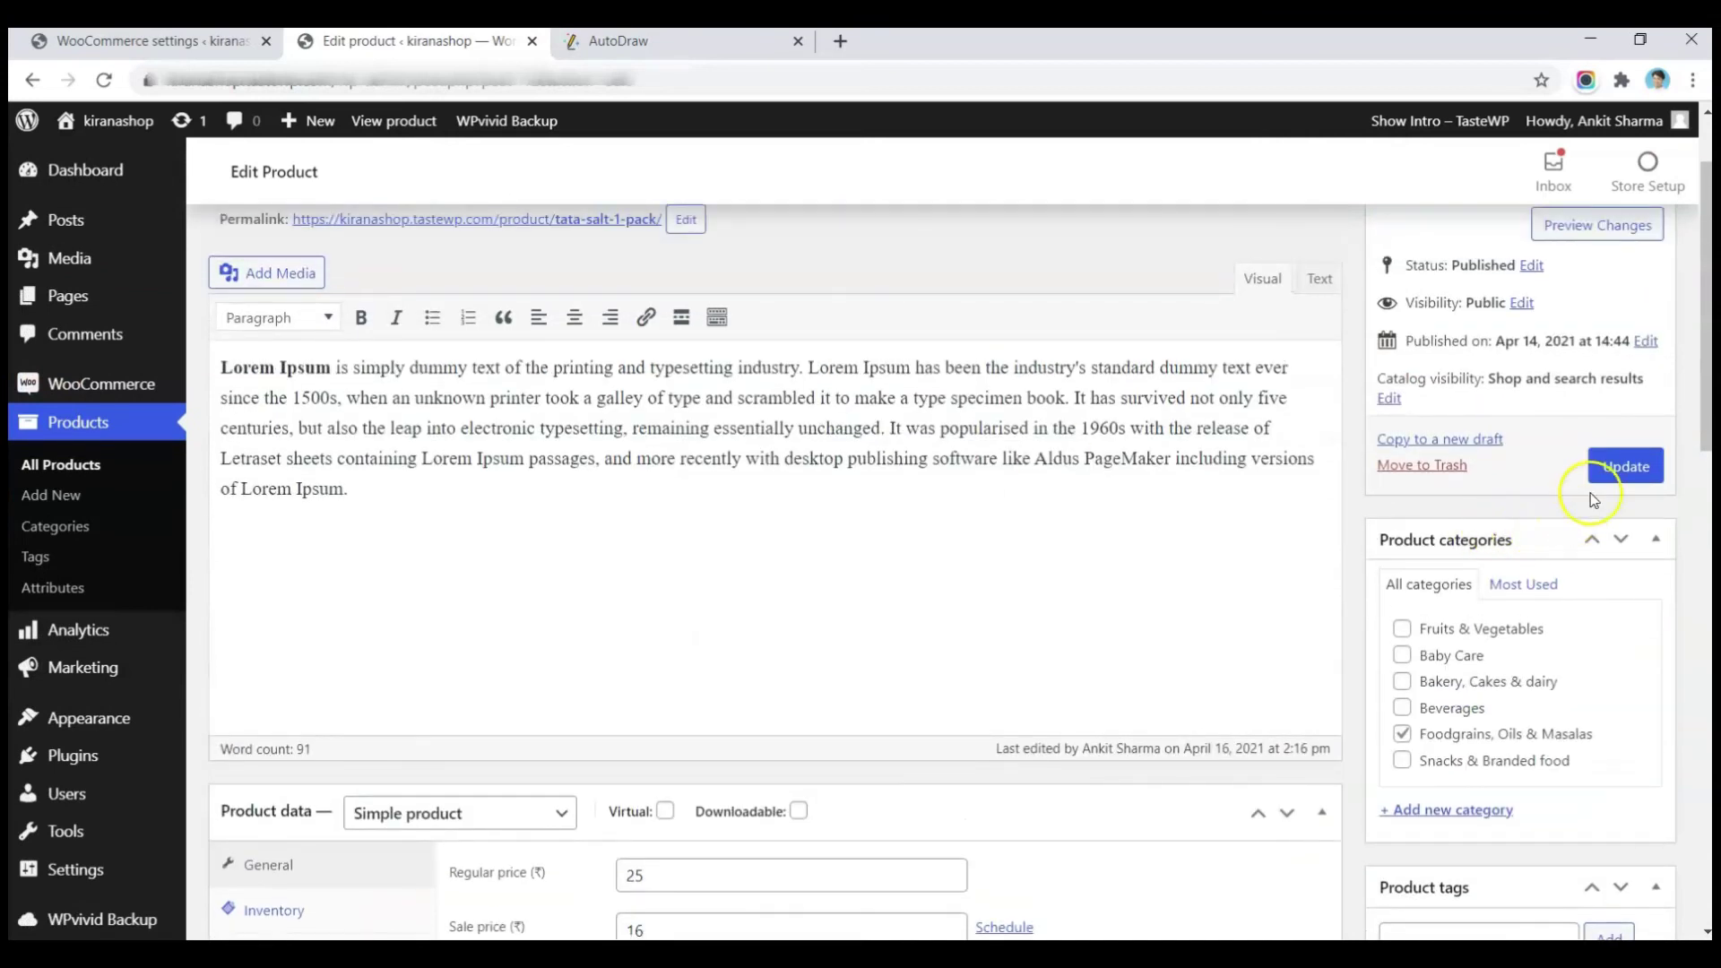
click(1616, 471)
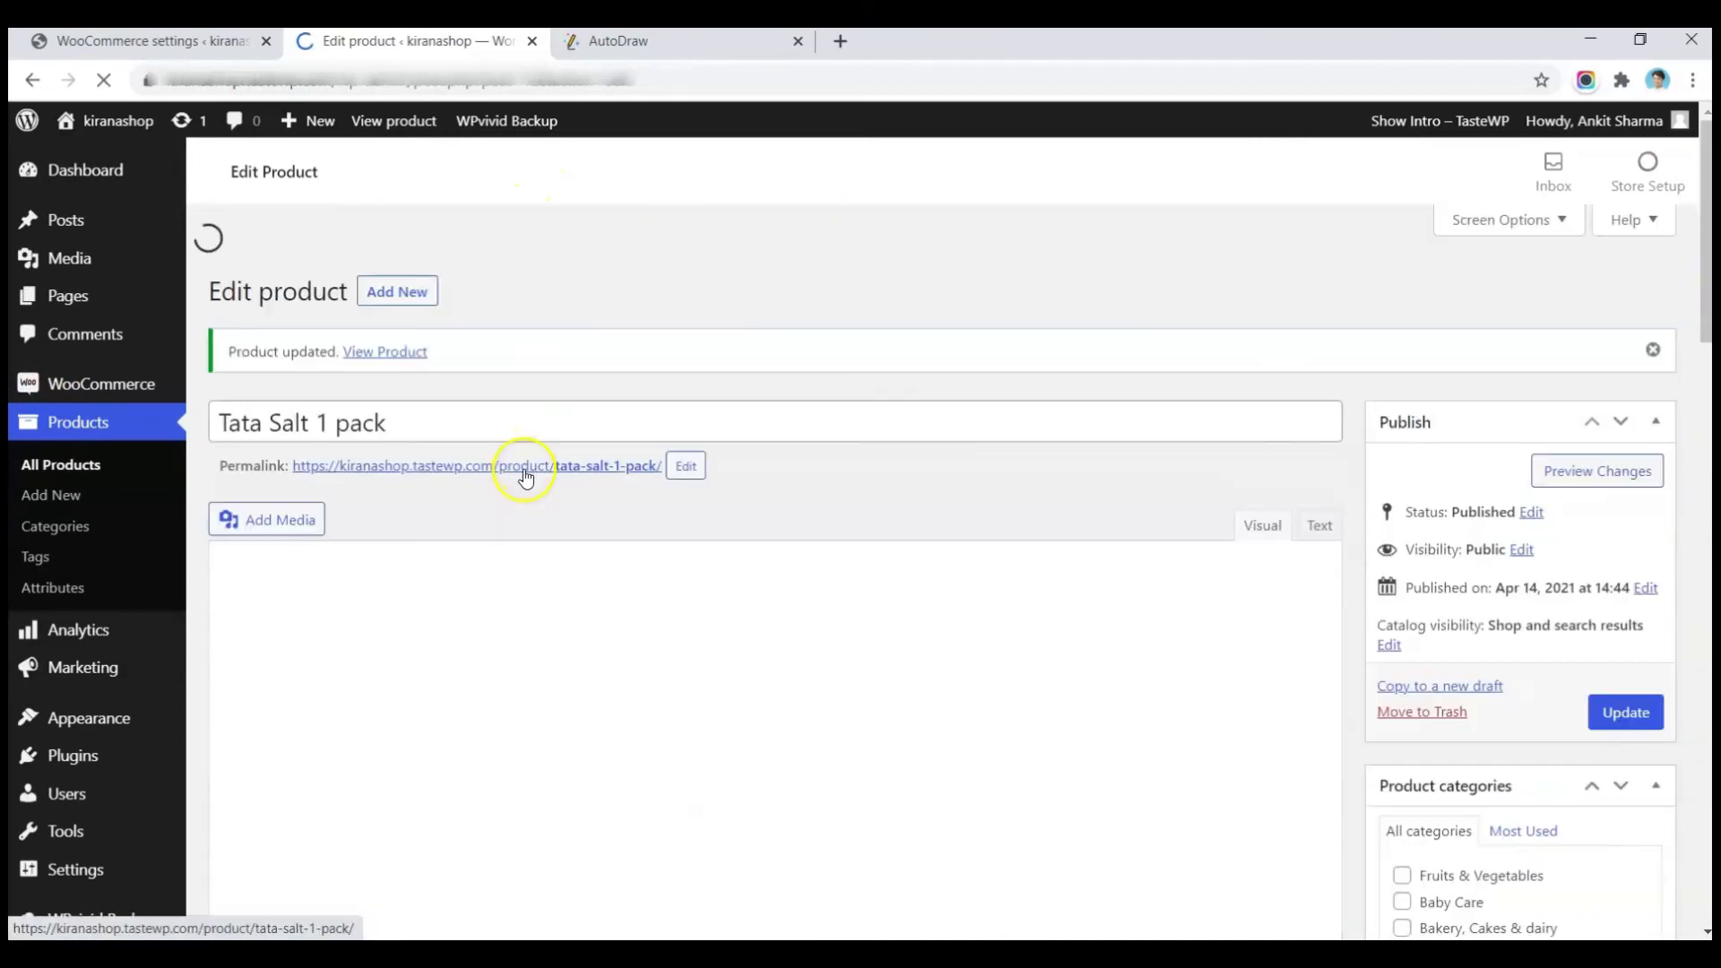
Open the Tata Salt 1 pack store page from its permalink in a new tab
right_click(527, 469)
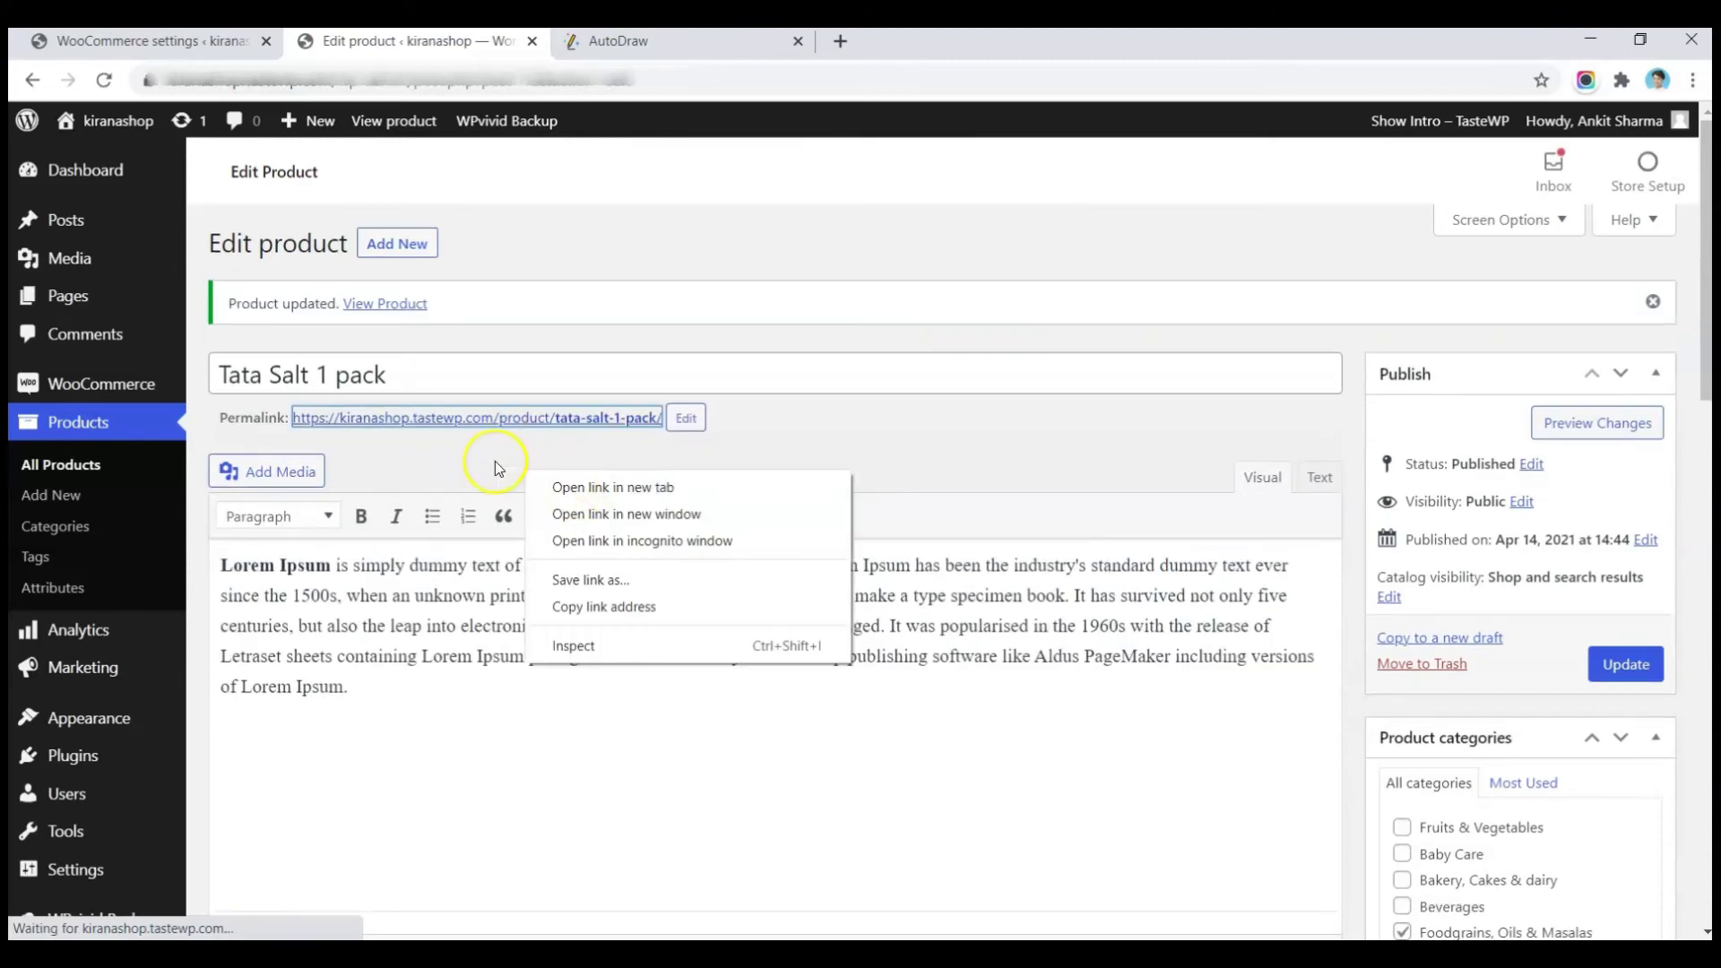
click(530, 487)
key(ctrl+Tab)
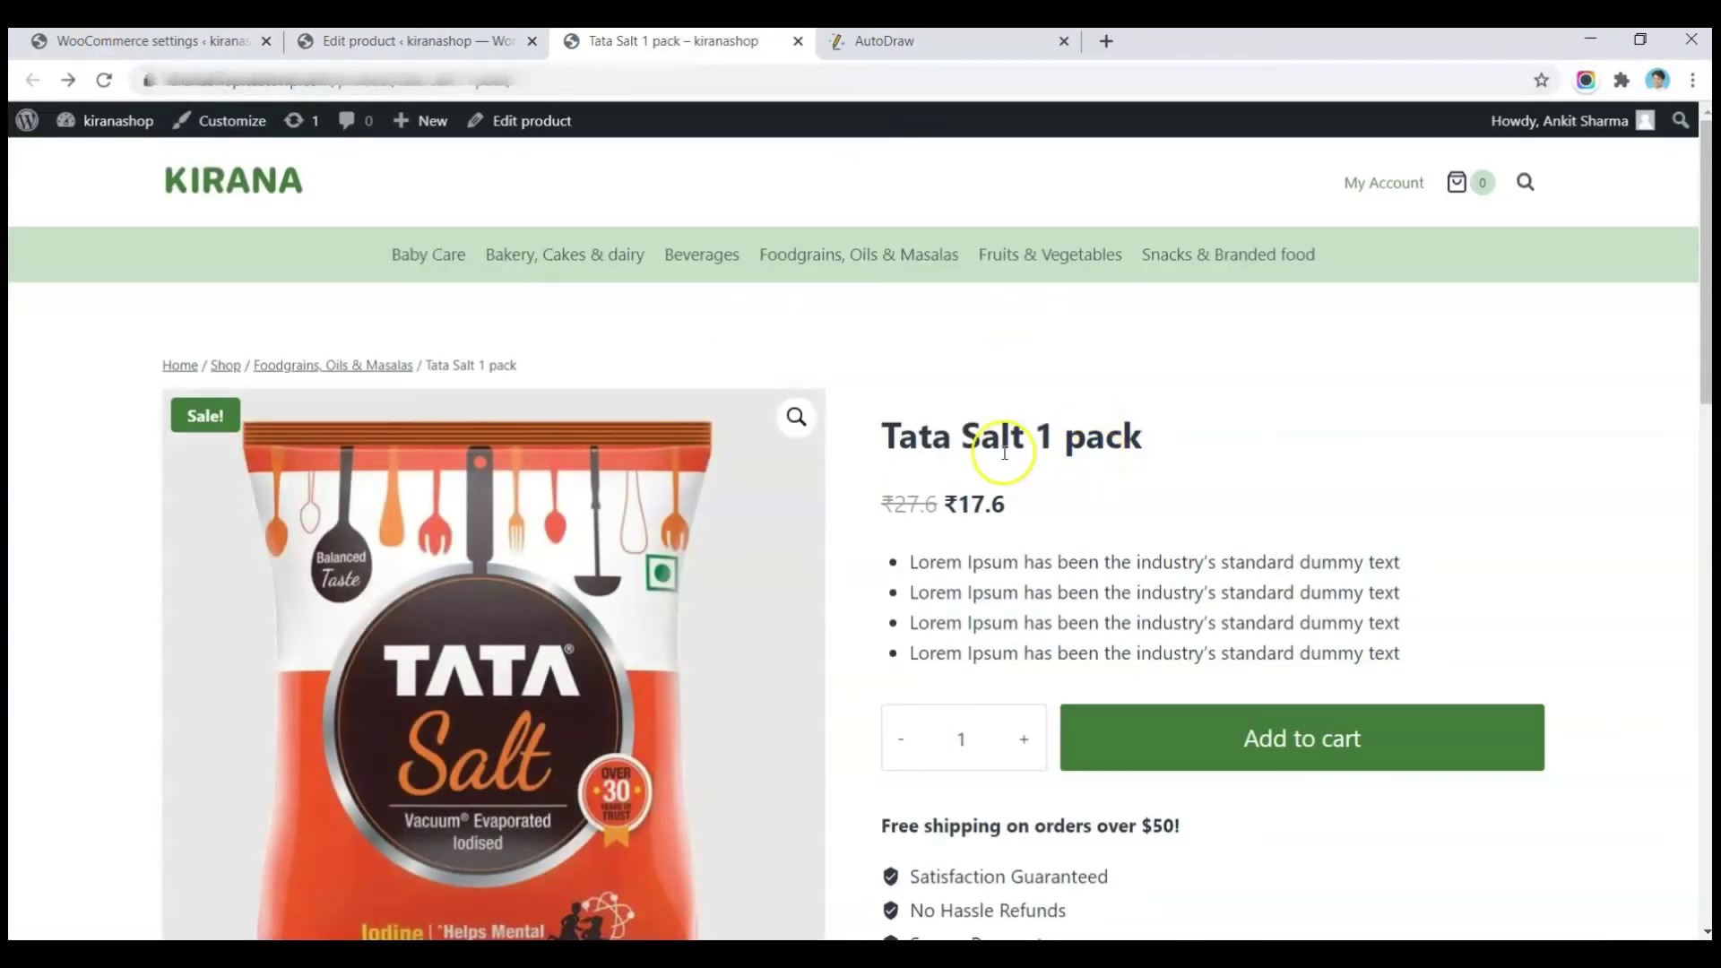
Add one Tata Salt 1 pack to the cart and view the cart
scroll(1084, 602, down, 1)
scroll(1084, 600, down, 2)
click(1373, 505)
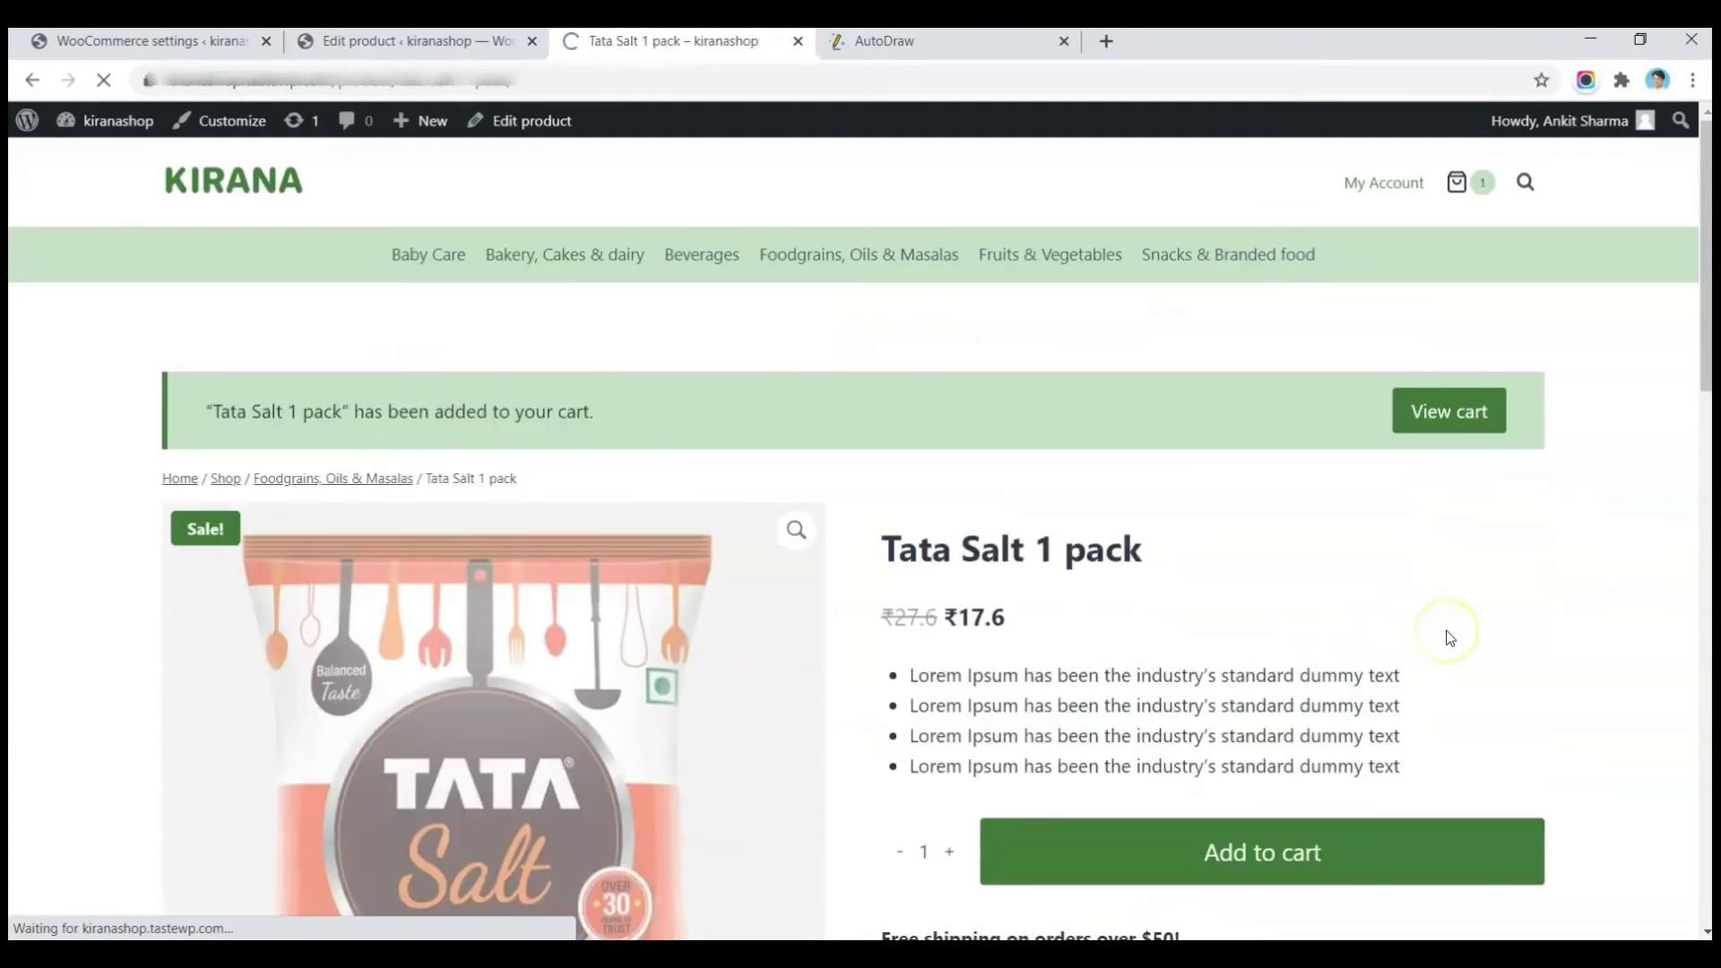
click(1460, 421)
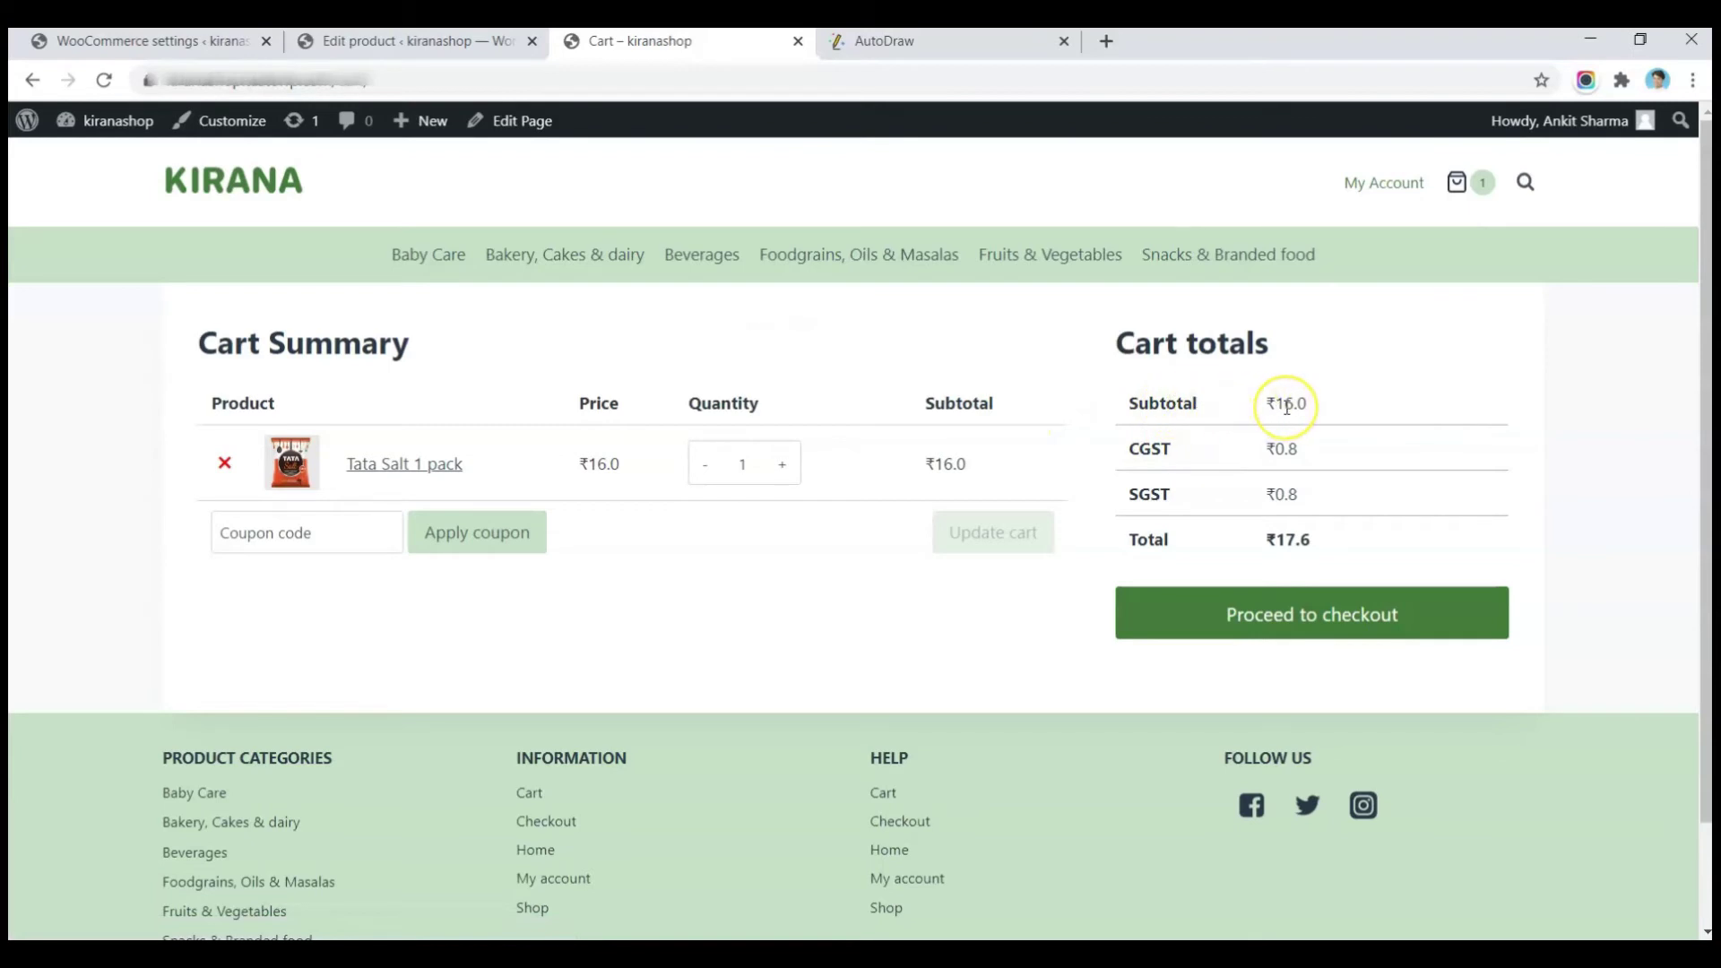
Check the CGST and SGST lines in the cart totals and proceed to checkout
drag(1138, 455, 1304, 448)
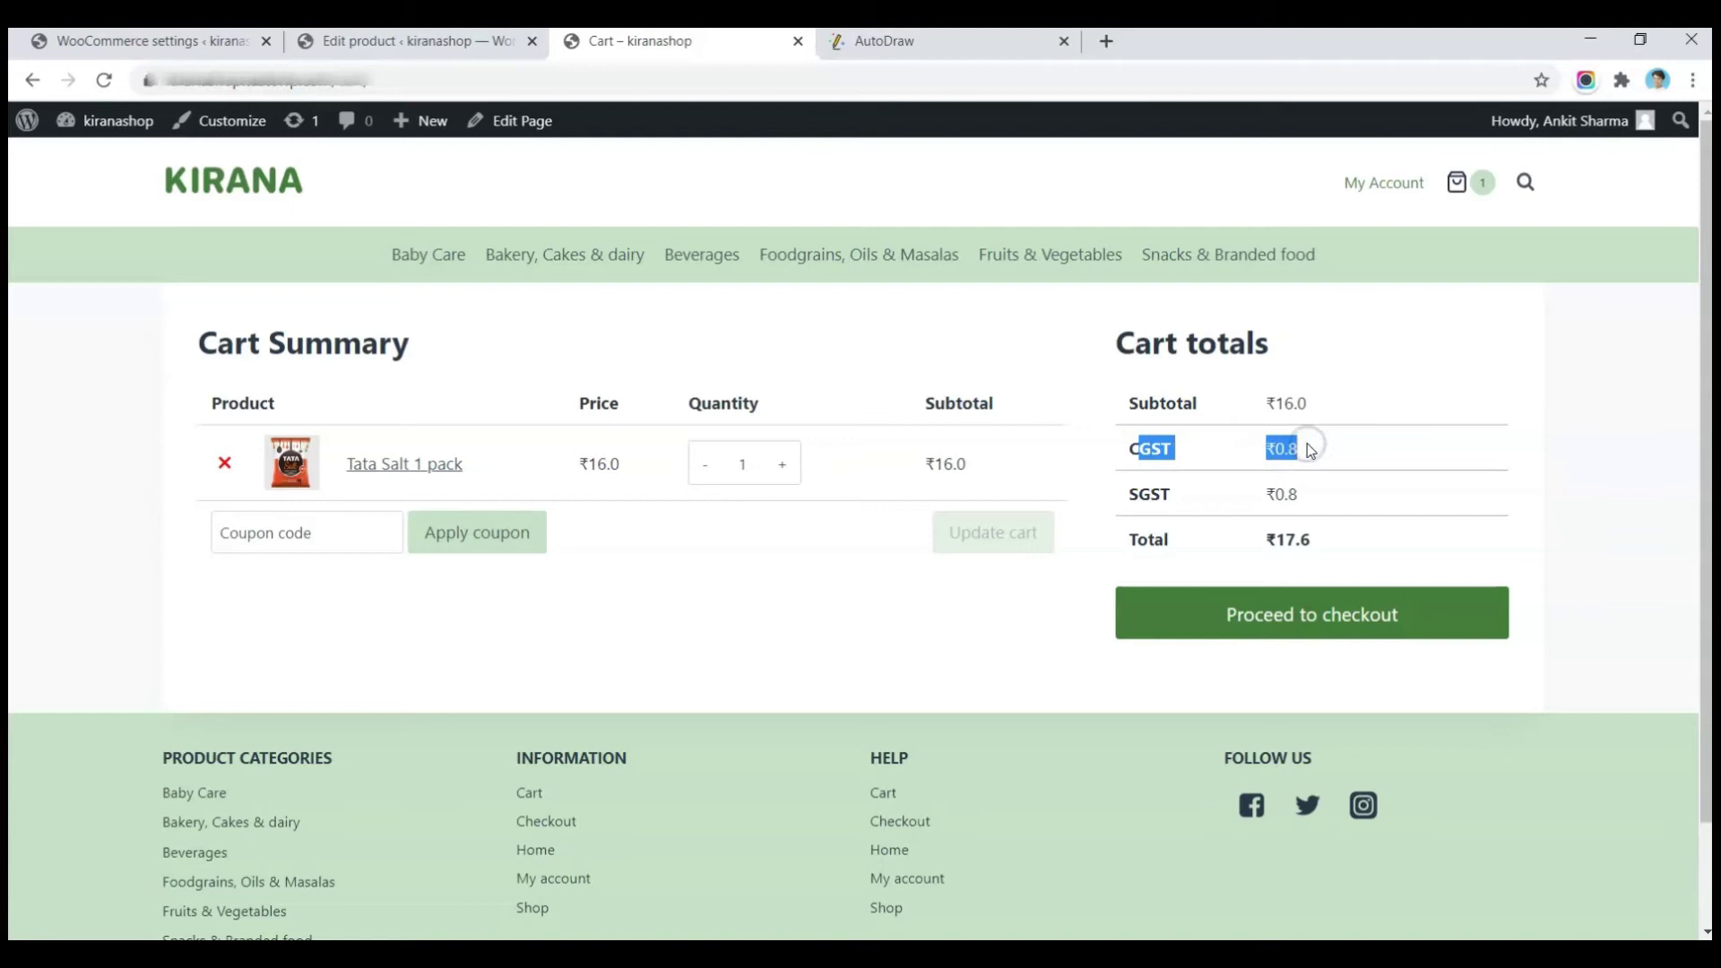
double_click(1137, 448)
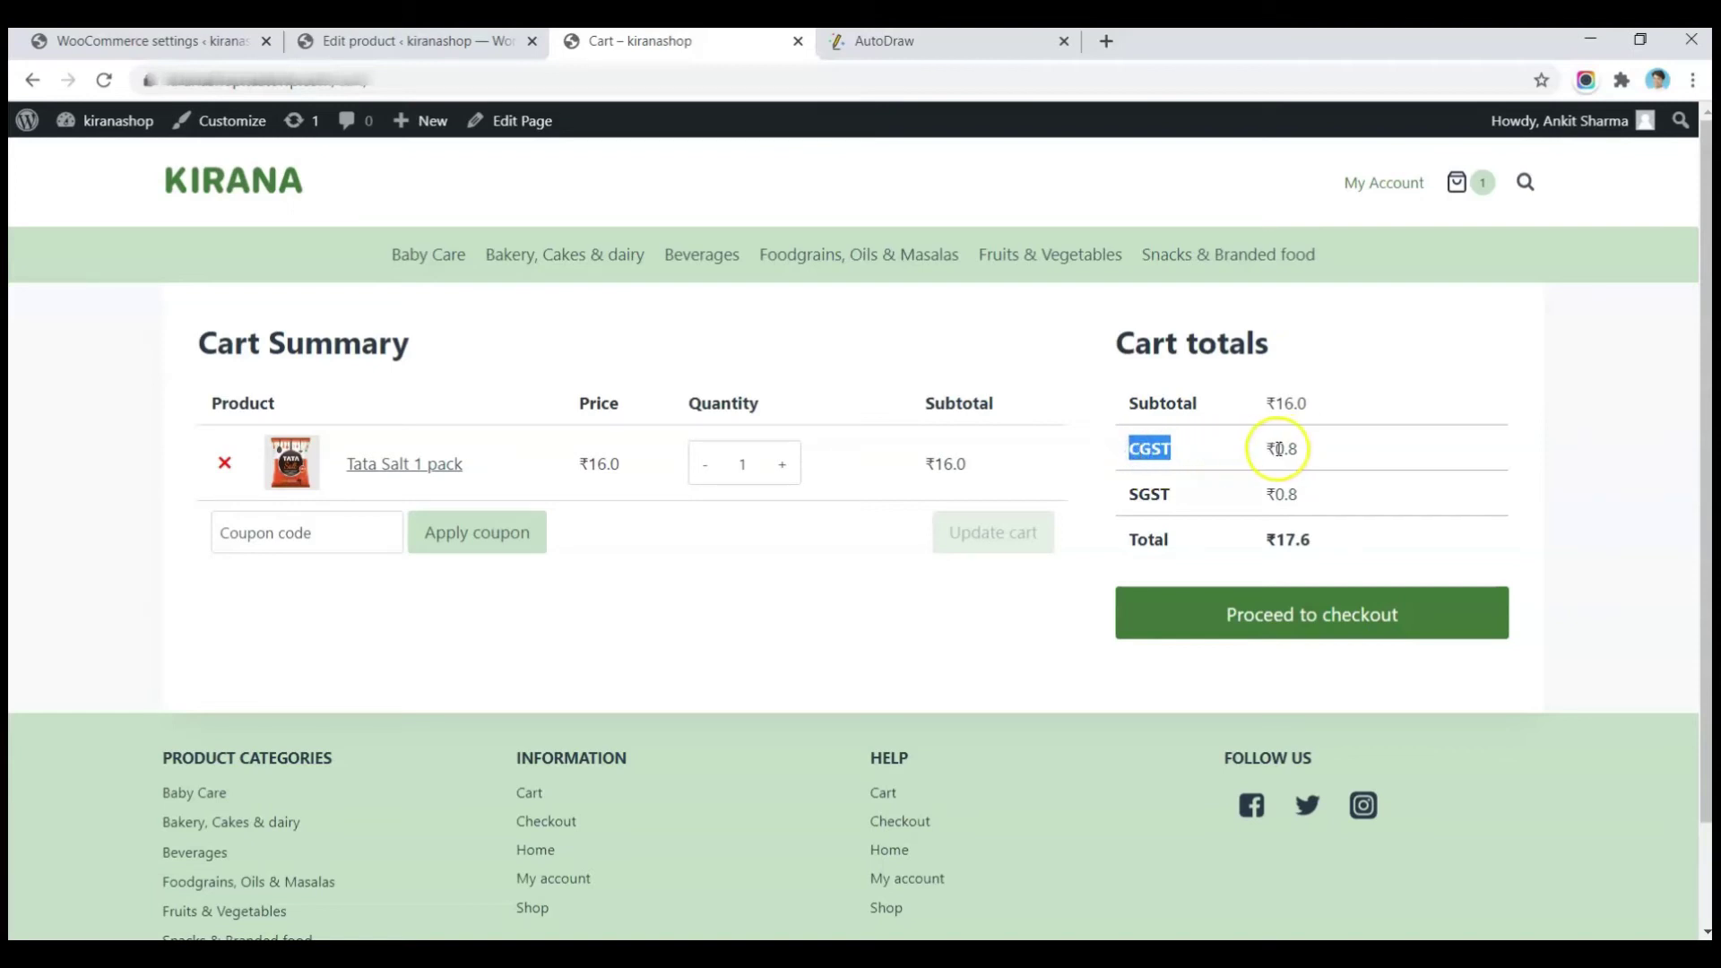
double_click(1149, 494)
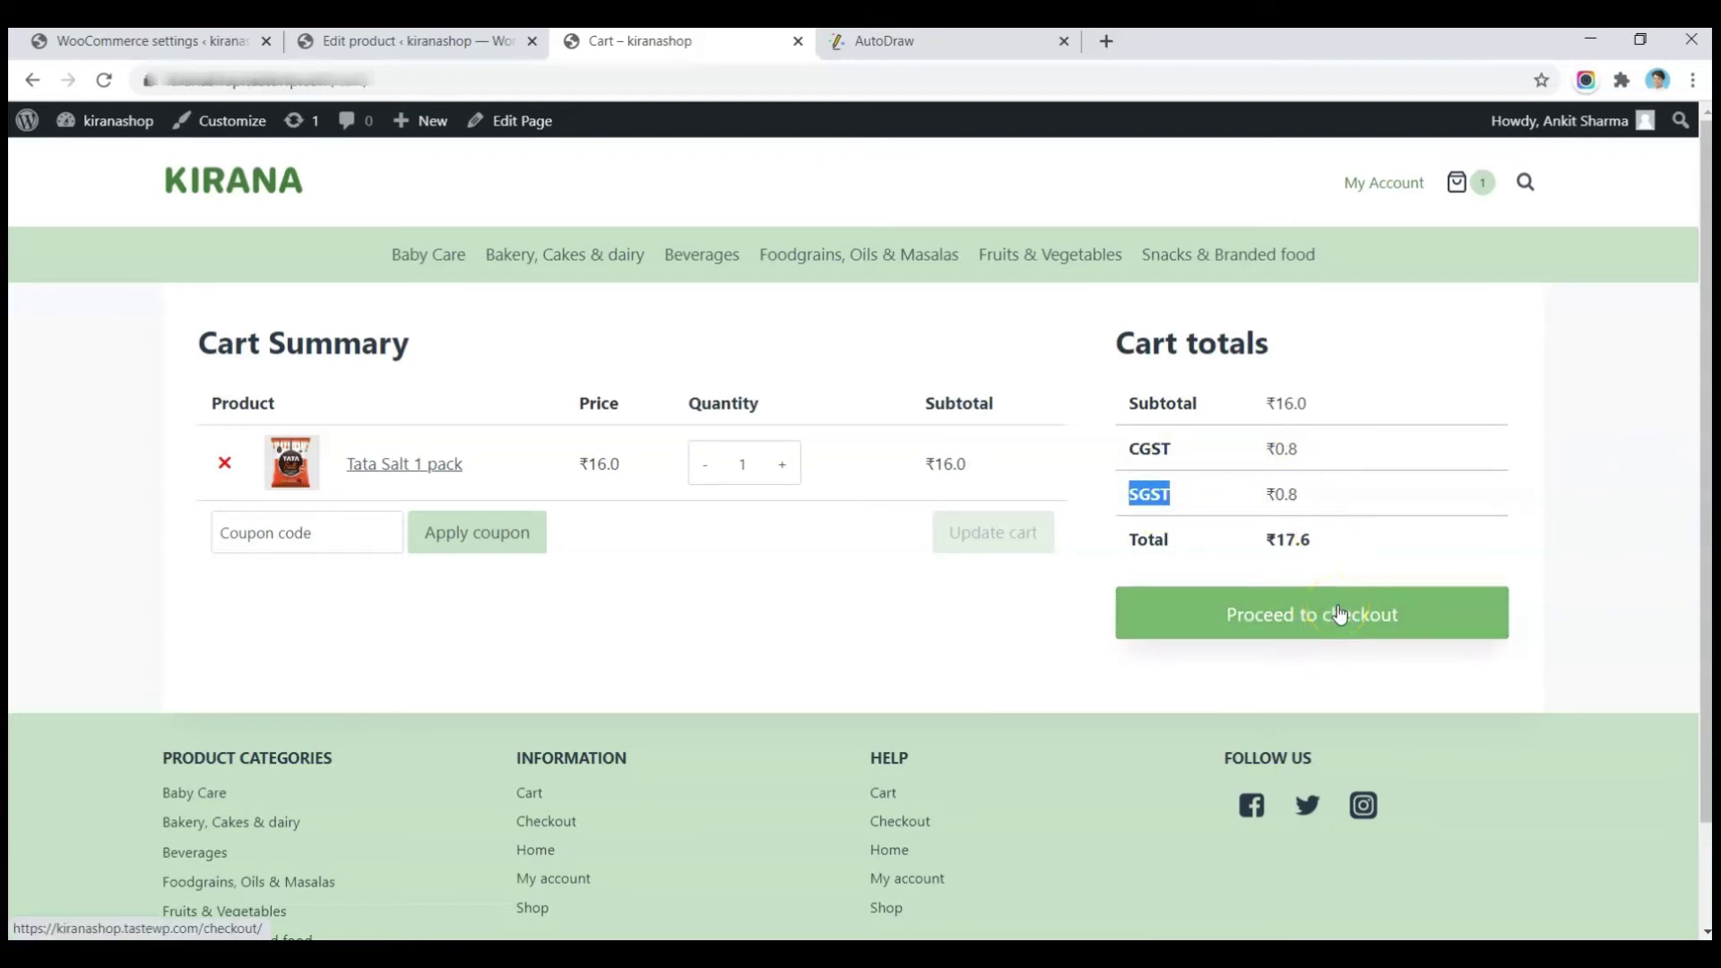
click(1221, 612)
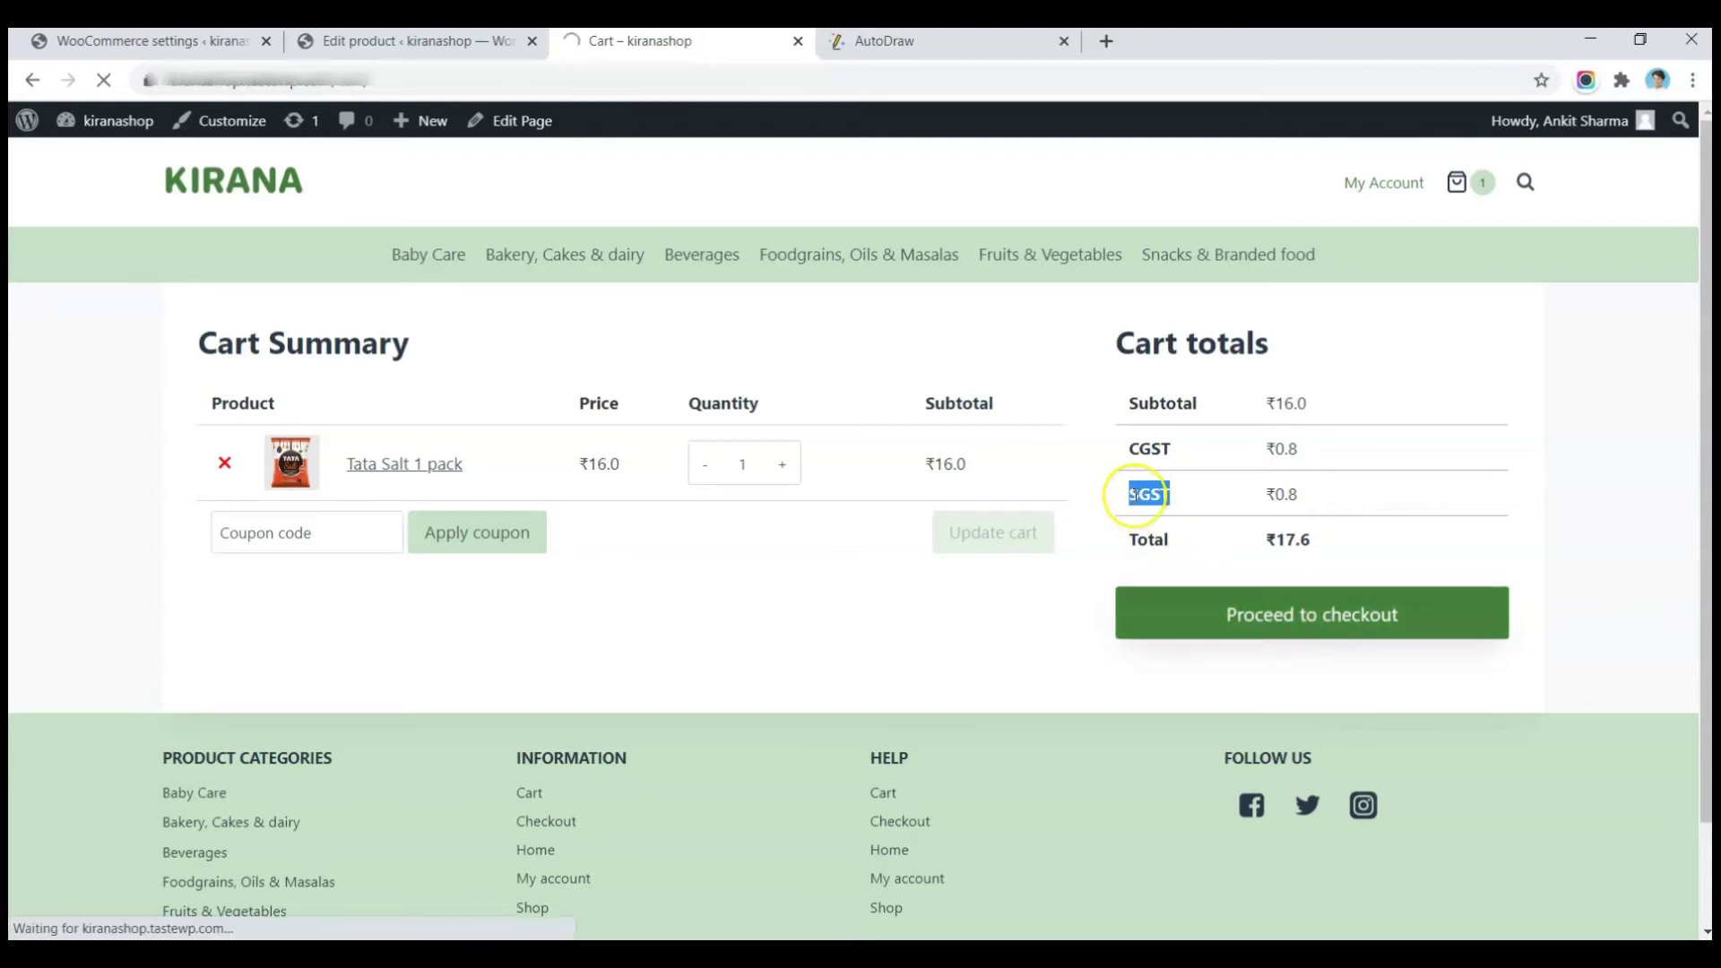
Compare the billing state with the CGST and SGST lines in the checkout order summary
scroll(596, 538, down, 5)
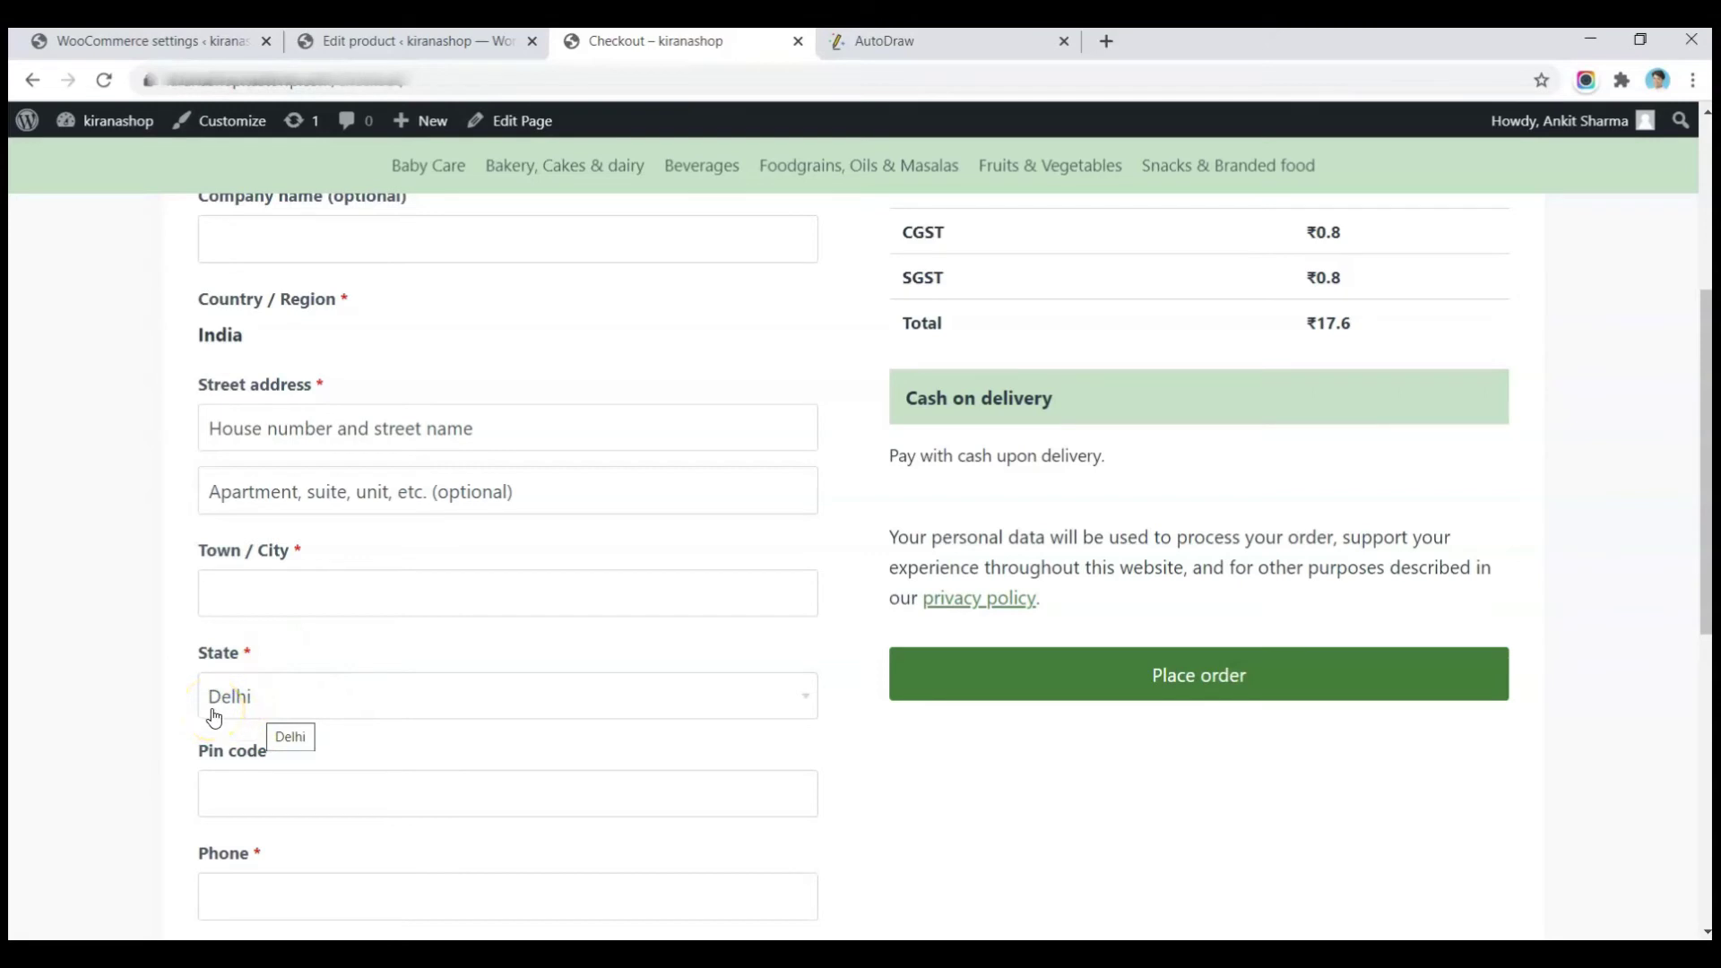
scroll(213, 717, up, 2)
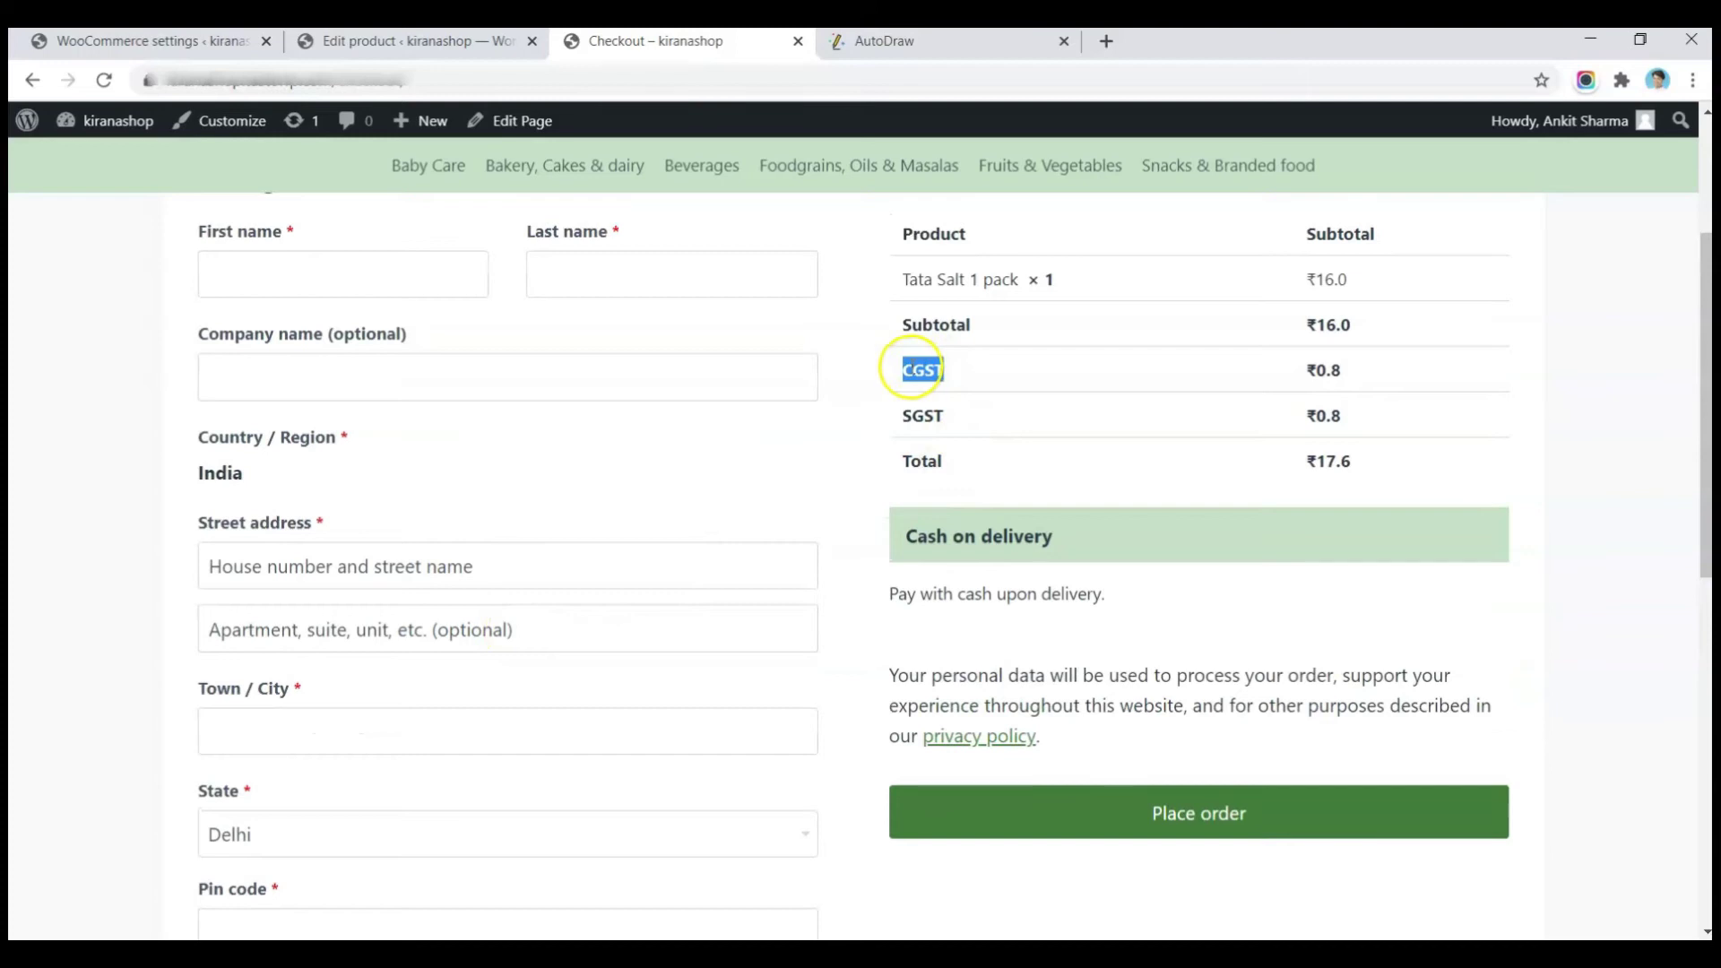
click(906, 416)
drag(907, 415, 1075, 408)
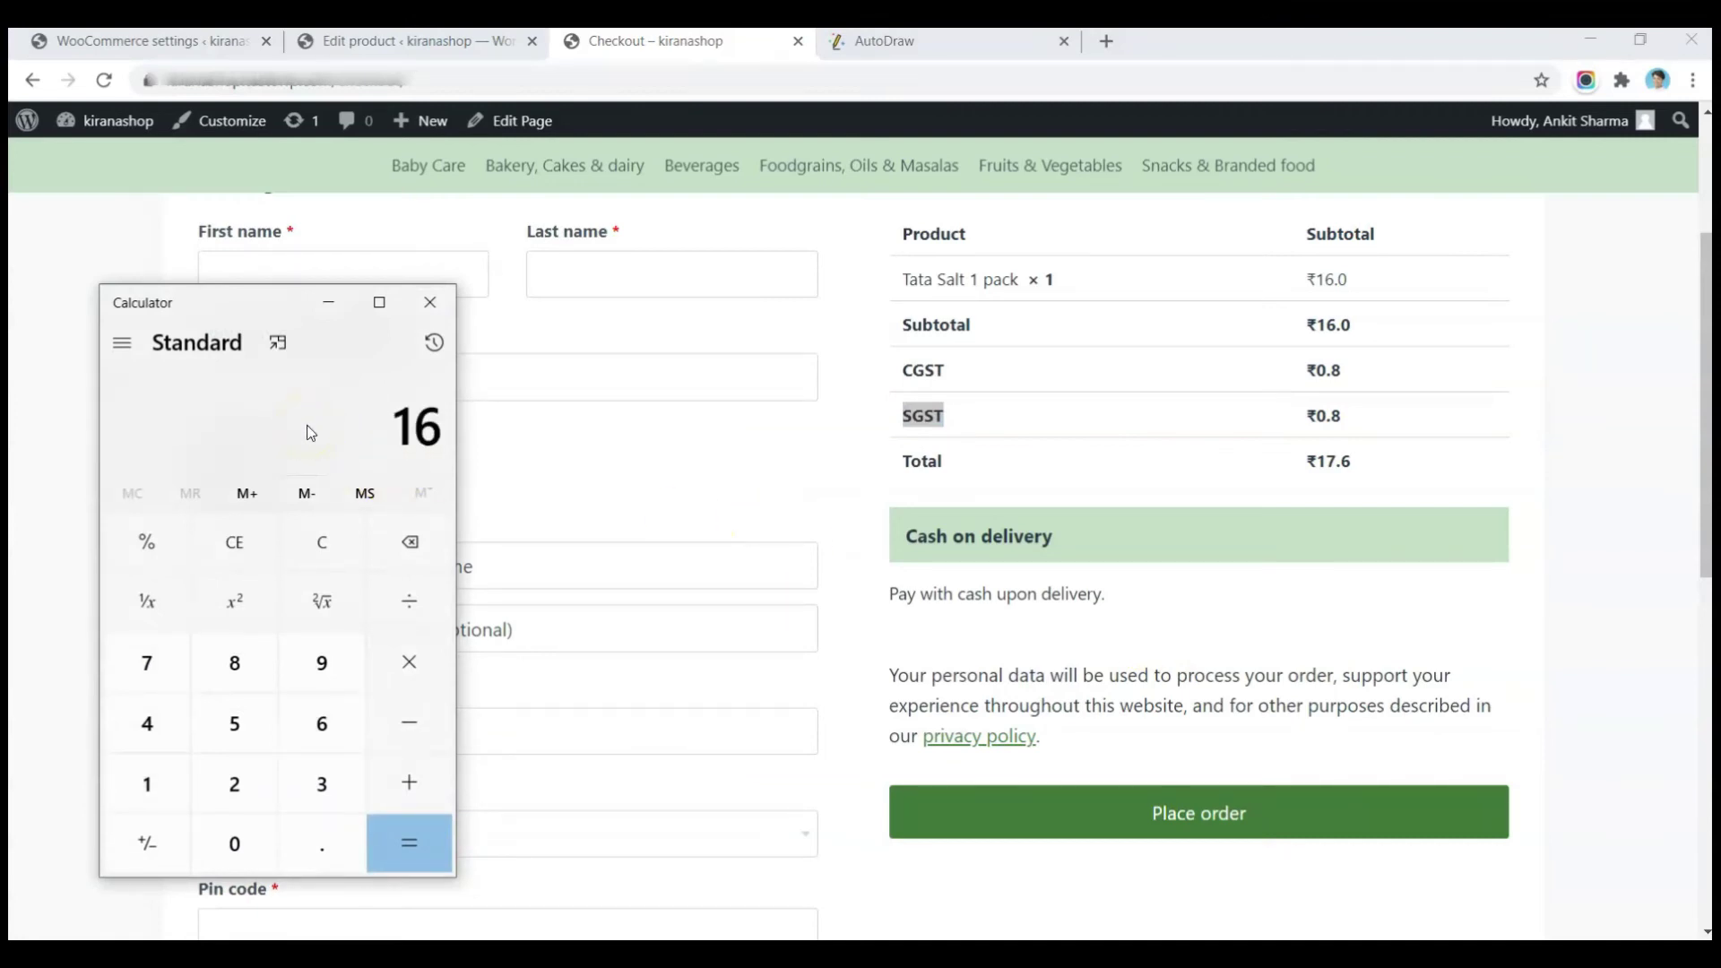
Calculate 16 × 0.05 in Calculator to verify the 5% tax amount
key(8)
key(BackSpace)
key(asterisk)
text(.05)
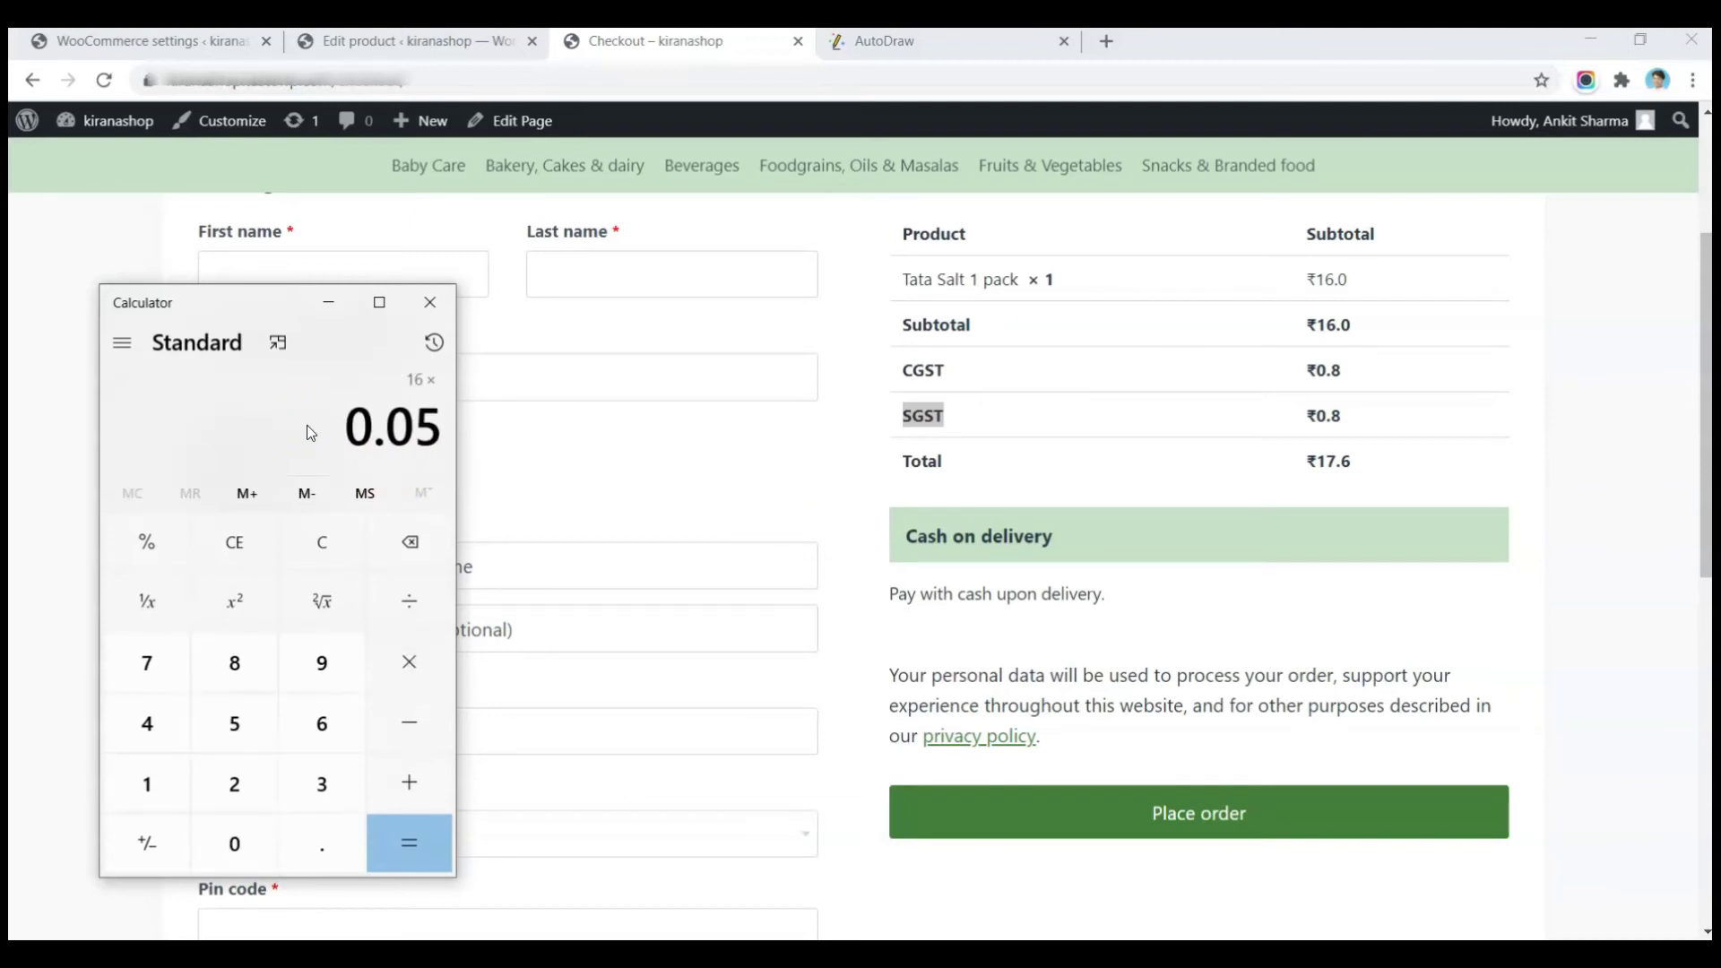
key(Return)
click(405, 438)
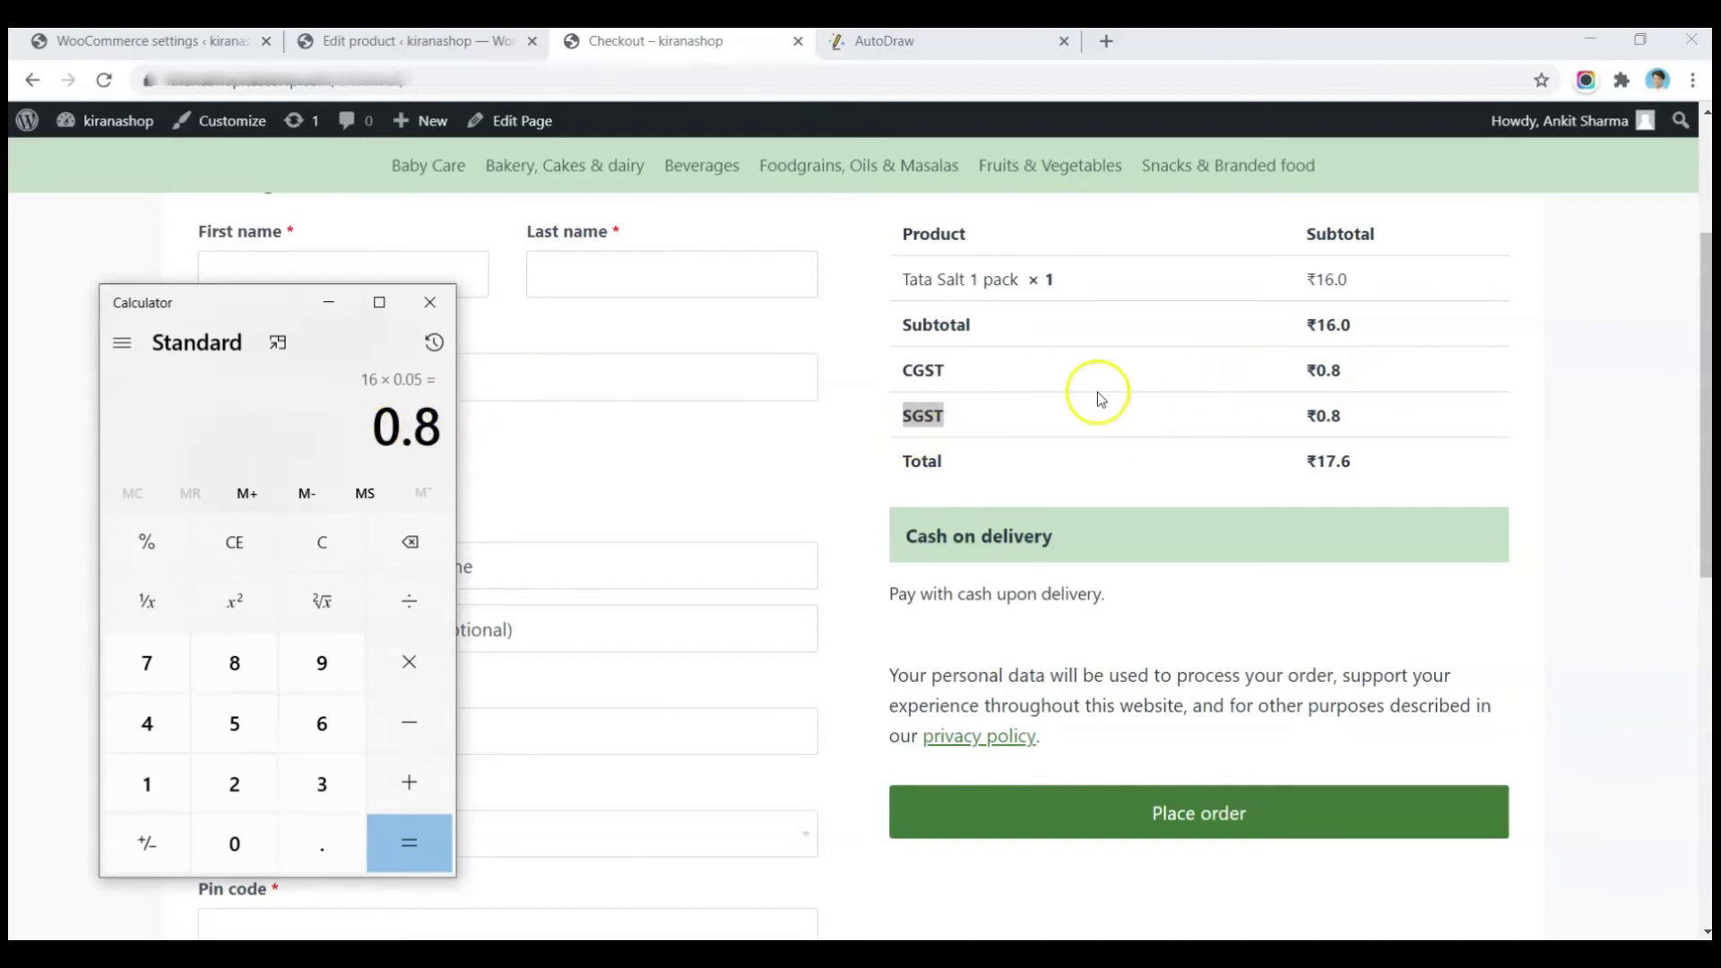
Return to the checkout page and review the CGST line and order total
click(932, 373)
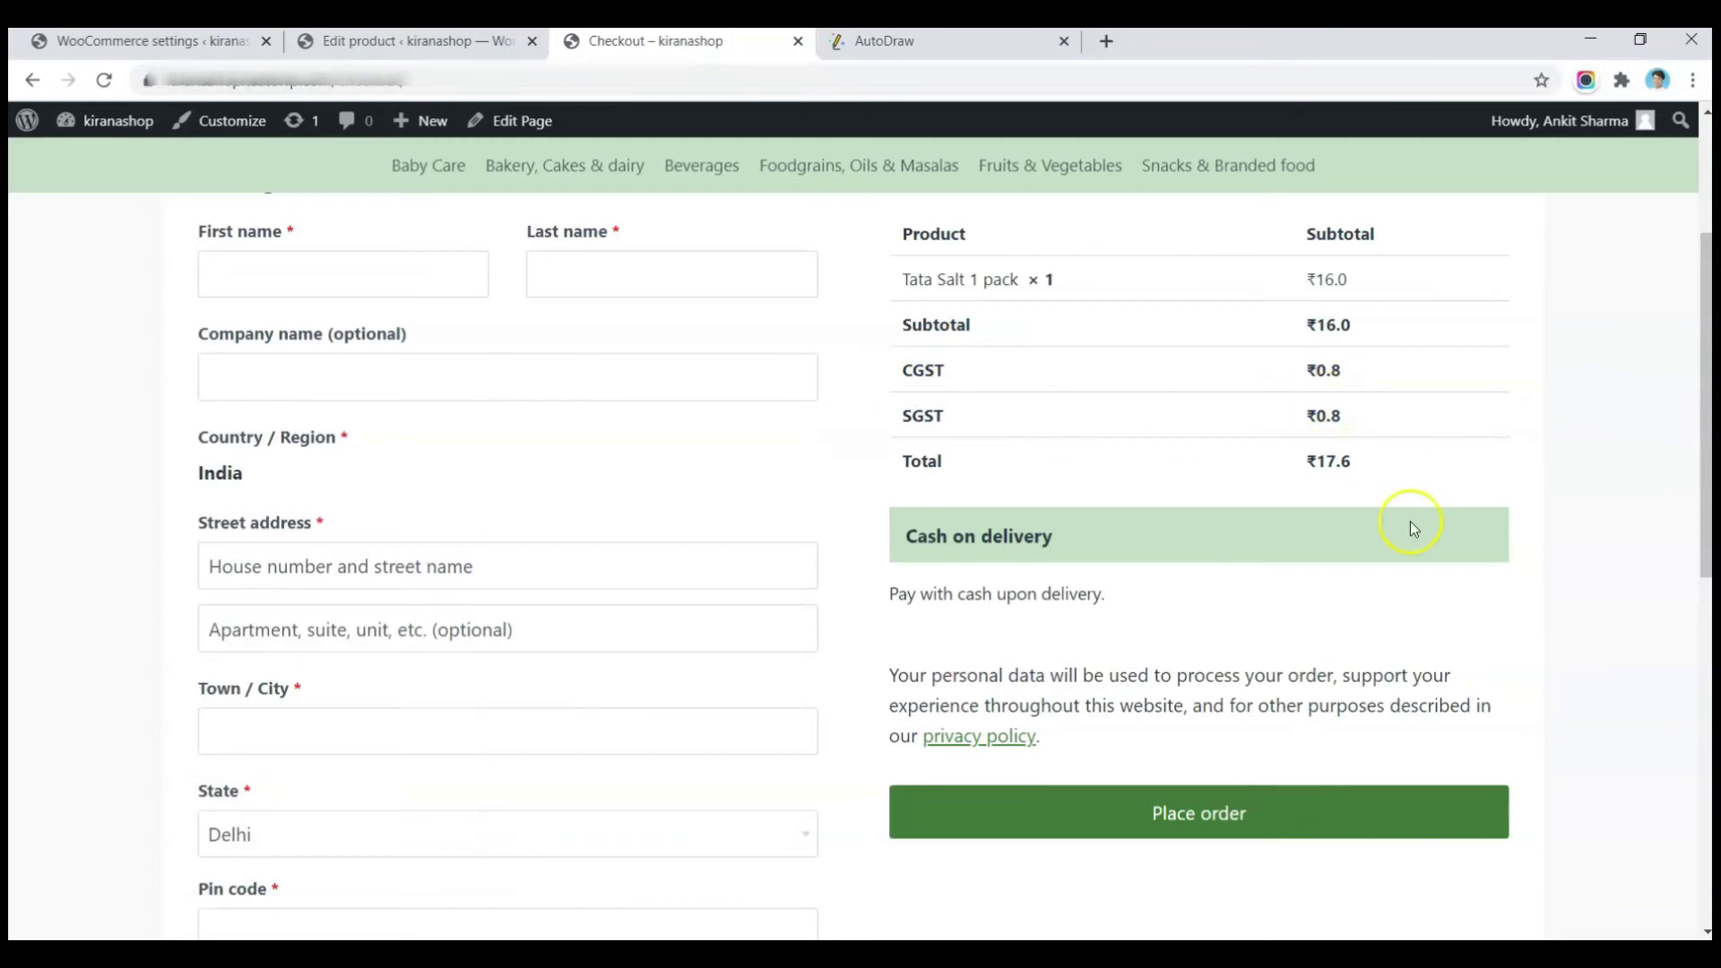
click(1345, 459)
drag(1346, 459, 1292, 463)
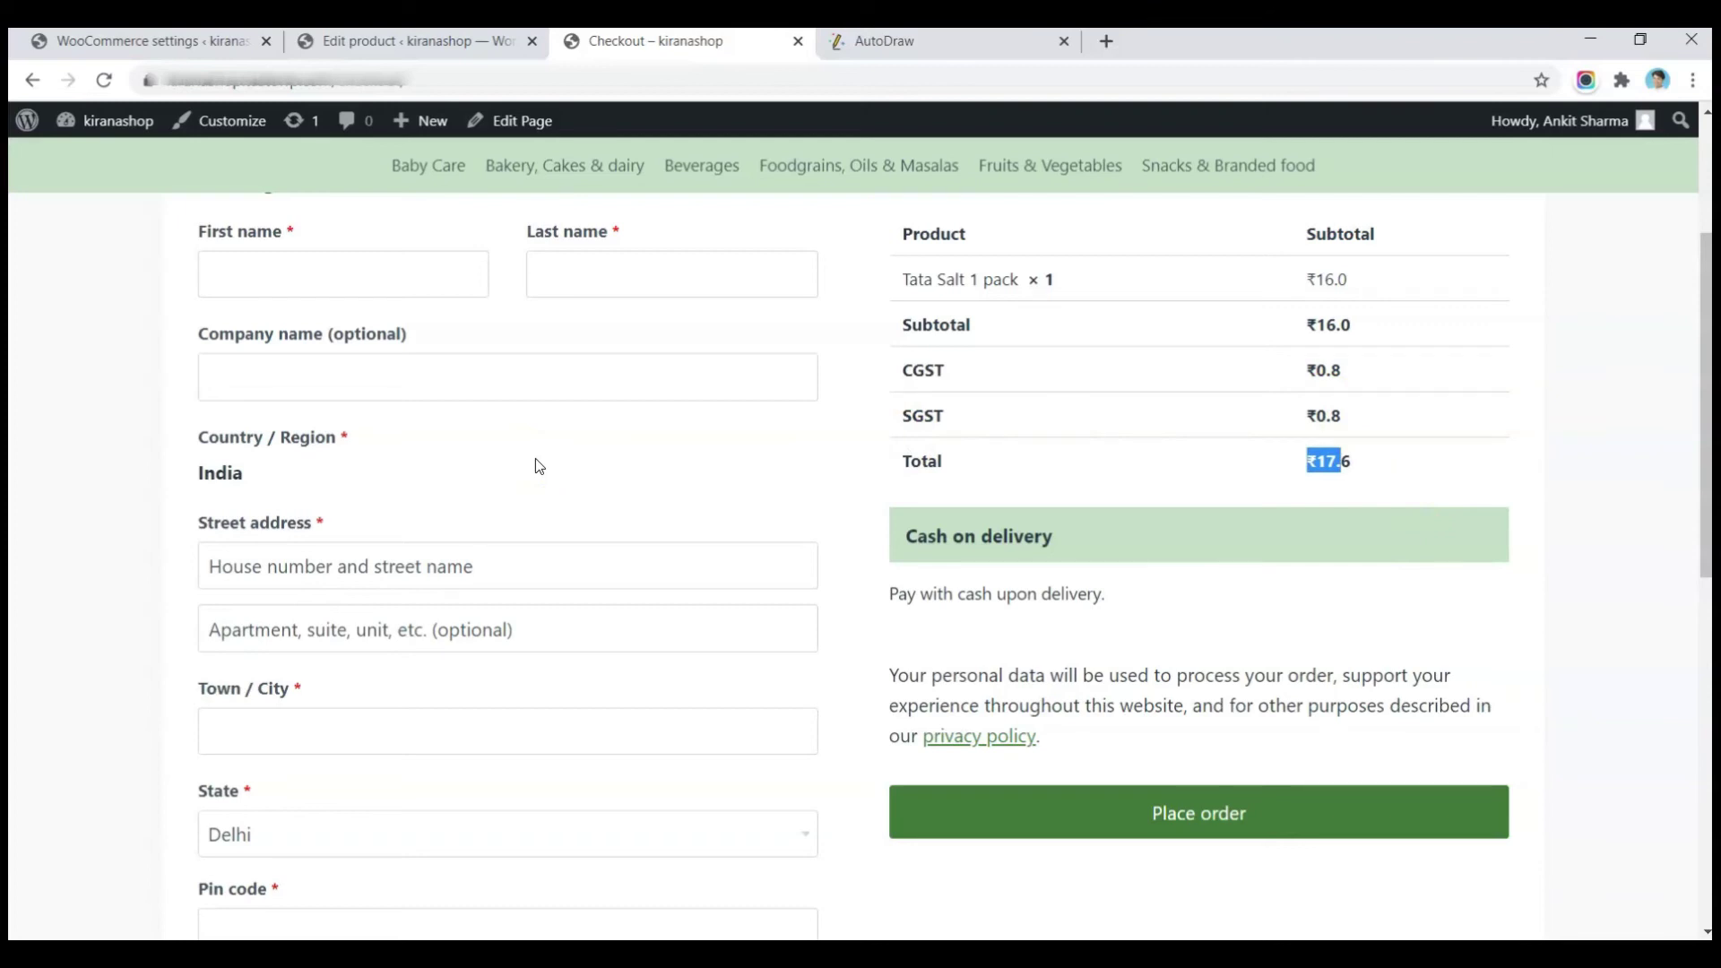
Compare the options of the billing state list with the SGST line in the checkout order summary
scroll(538, 466, down, 5)
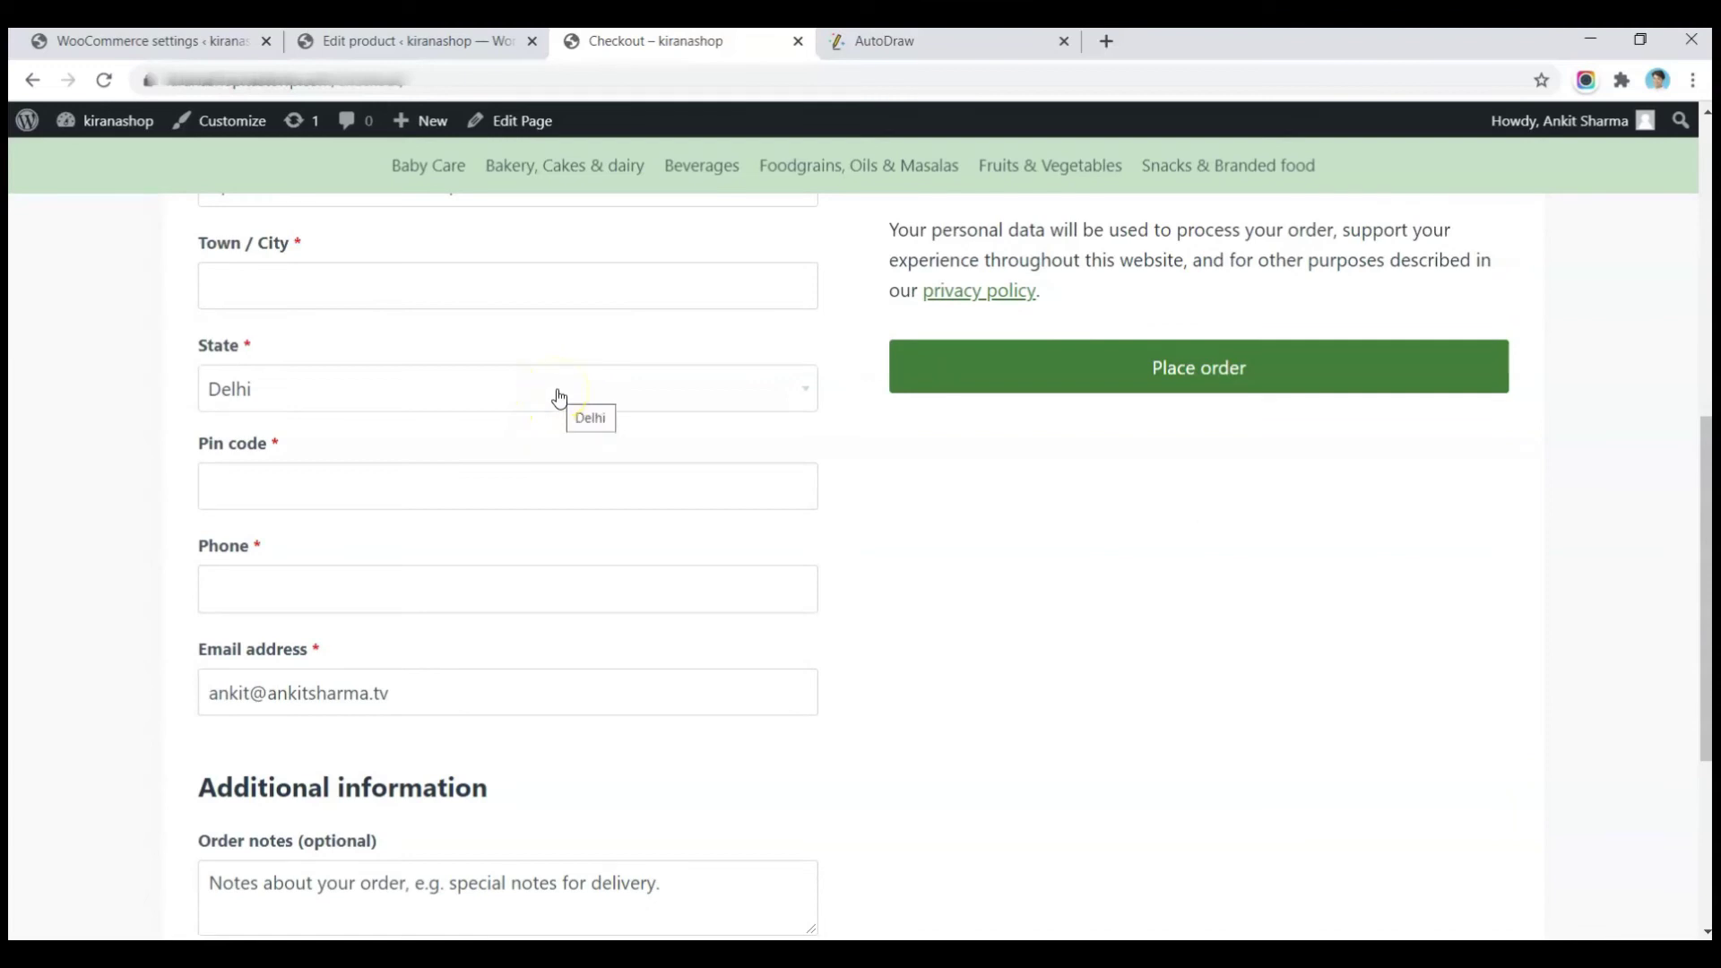
click(558, 397)
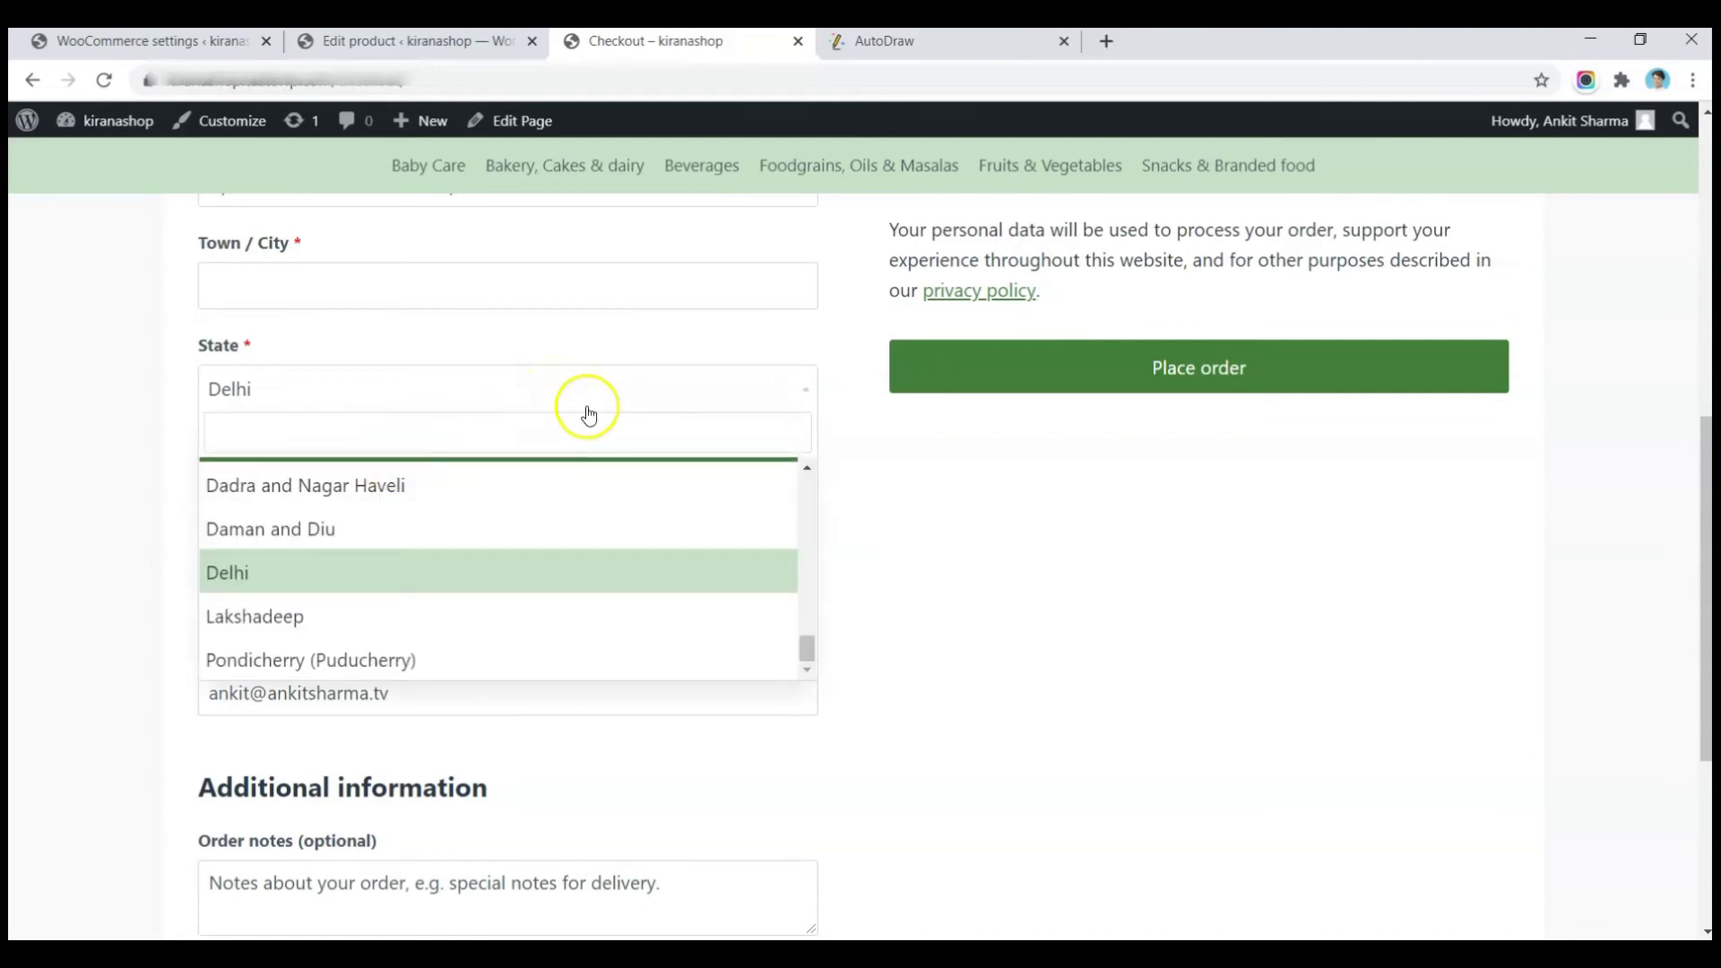
scroll(1126, 355, up, 5)
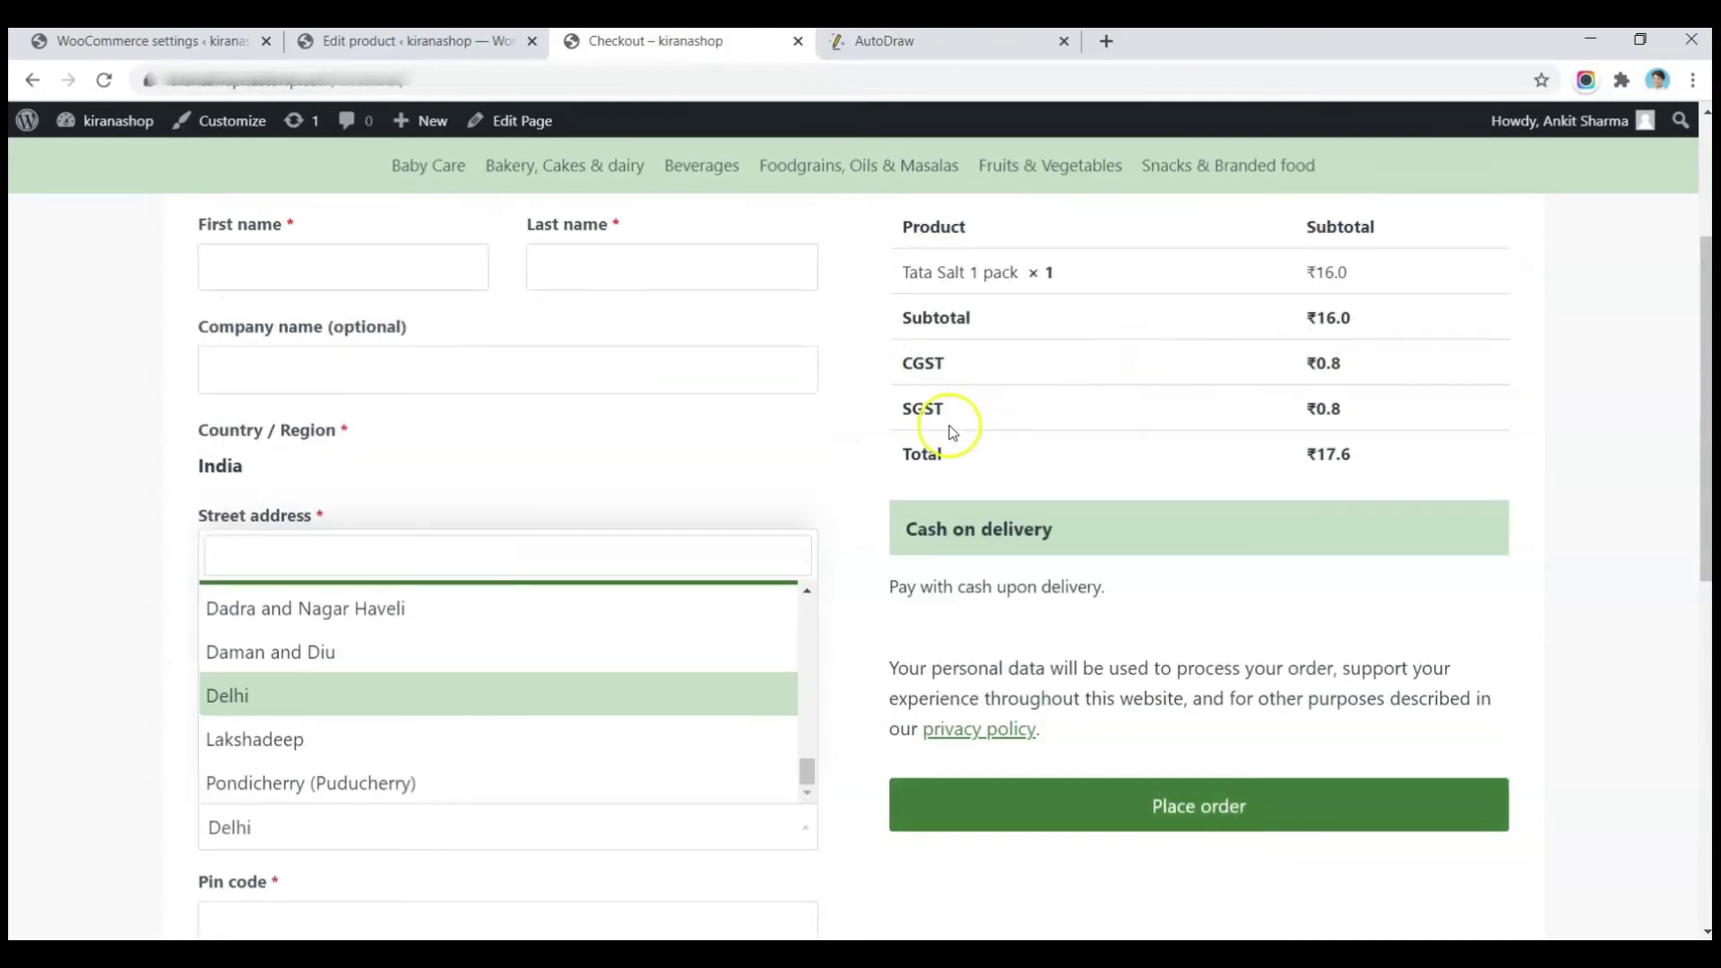
double_click(905, 412)
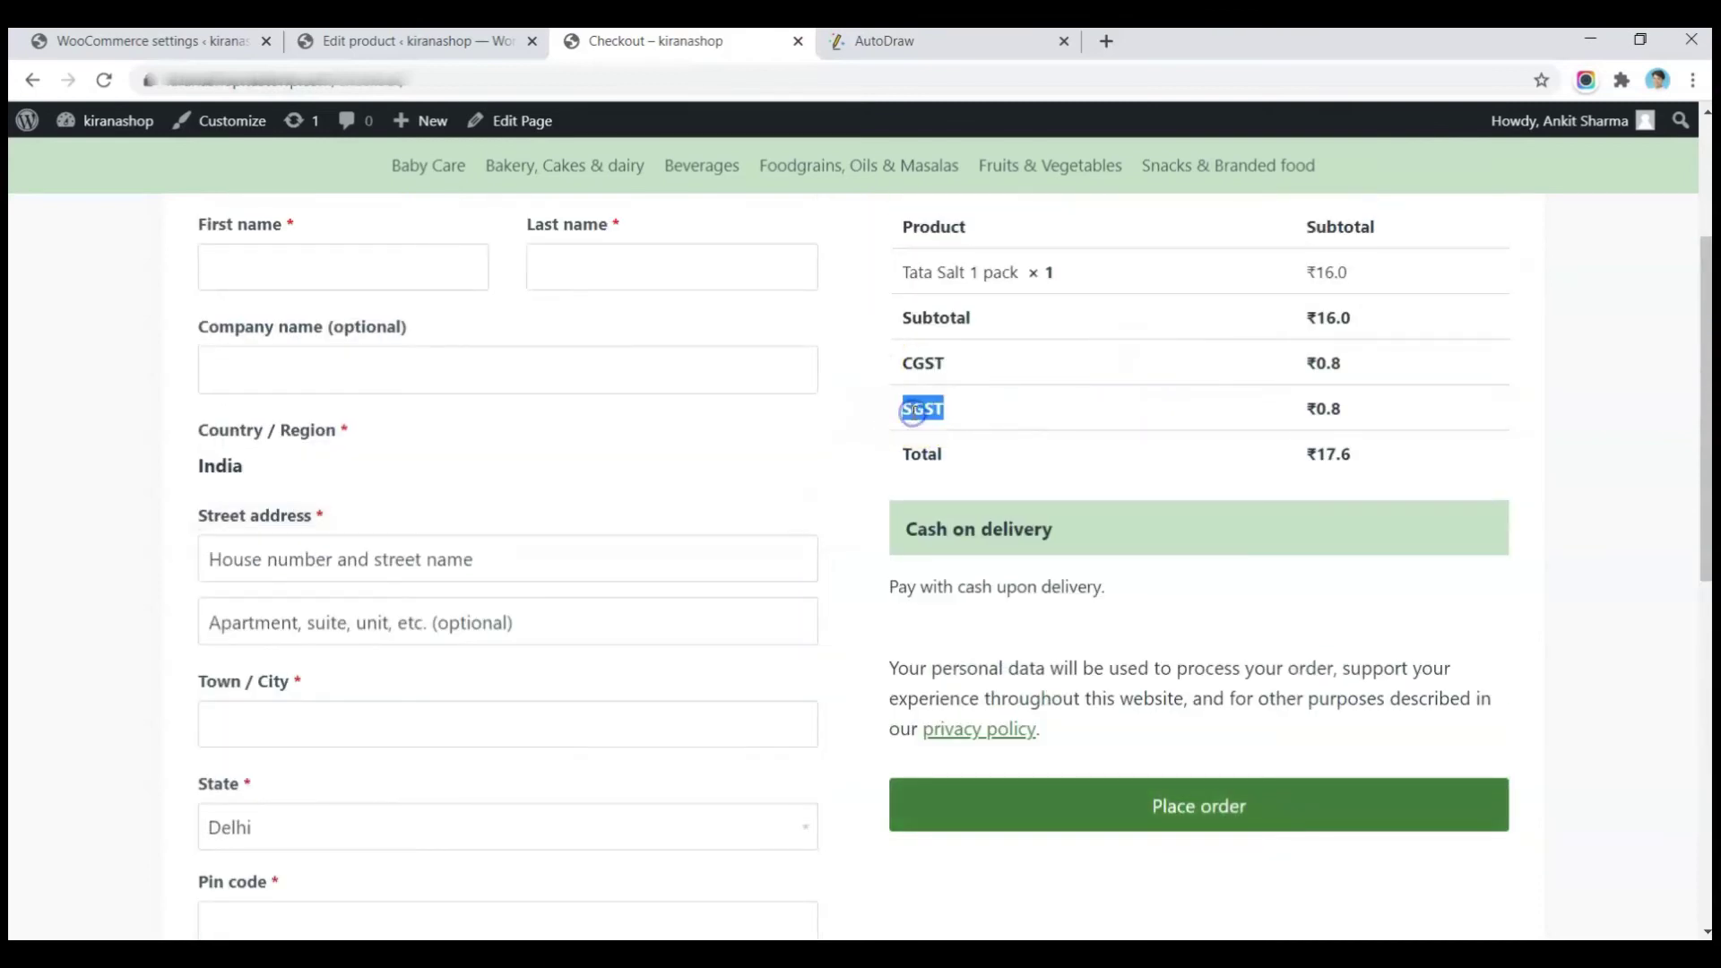
Change the billing state on the checkout page to Maharashtra
scroll(915, 413, down, 3)
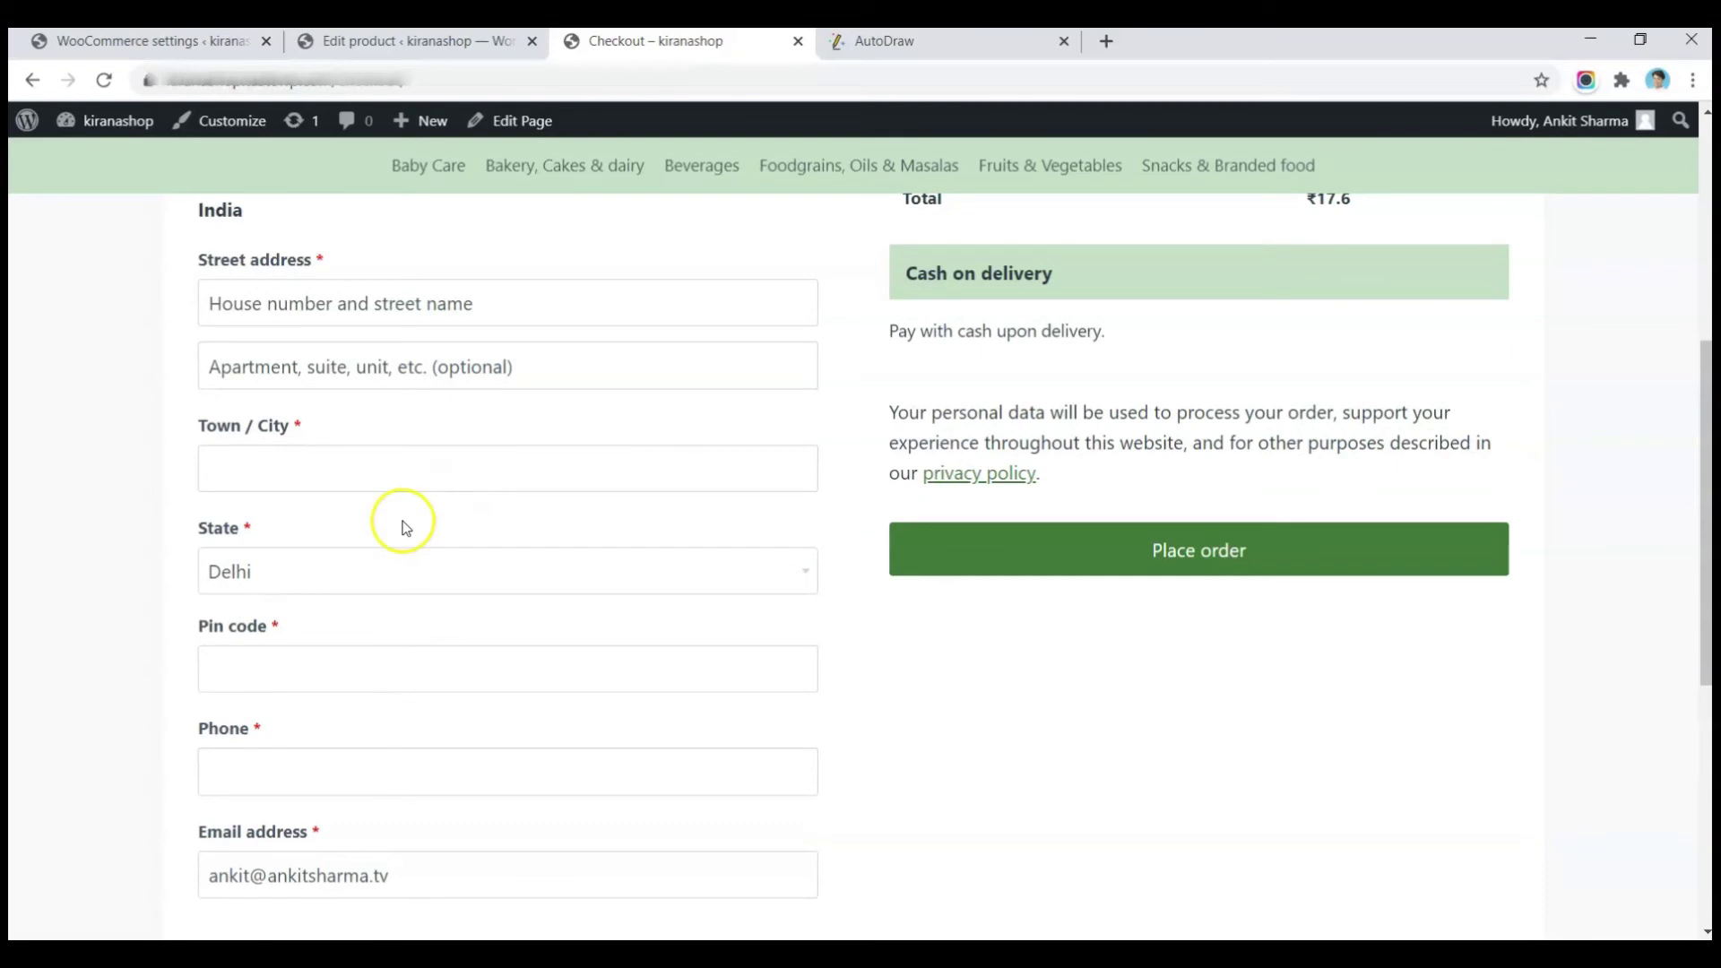
click(360, 568)
text(maha)
click(279, 531)
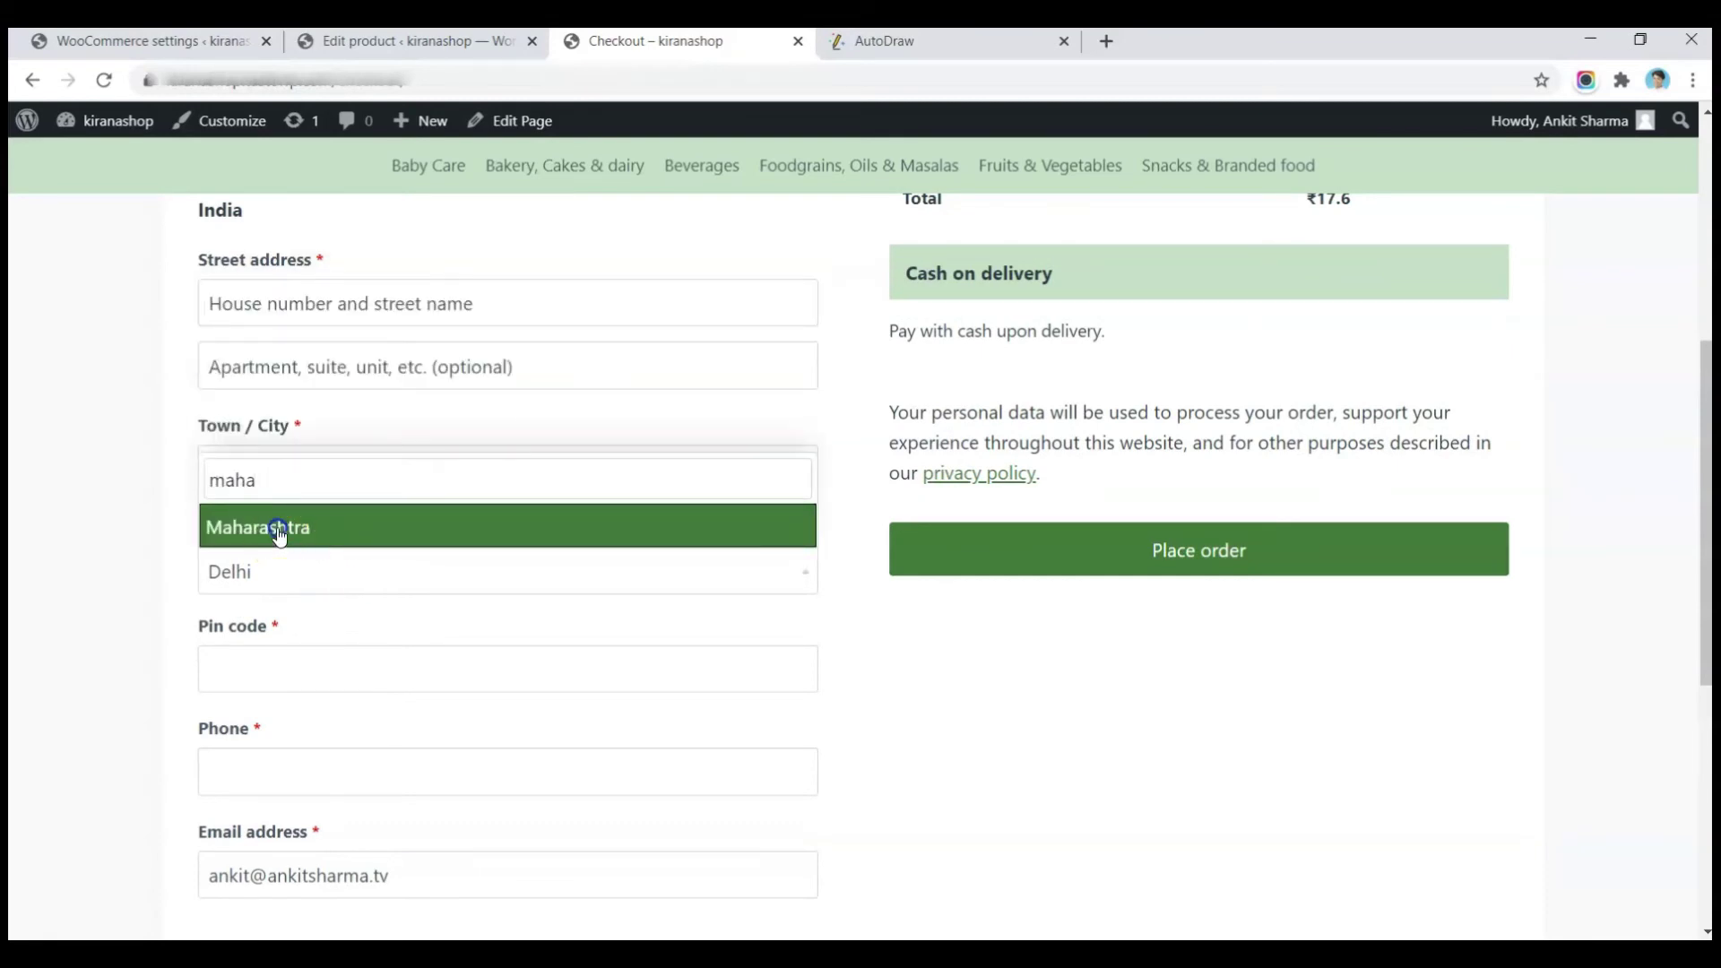
Compare the CGST and IGST lines in the order summary for the Maharashtra billing state
scroll(642, 653, up, 3)
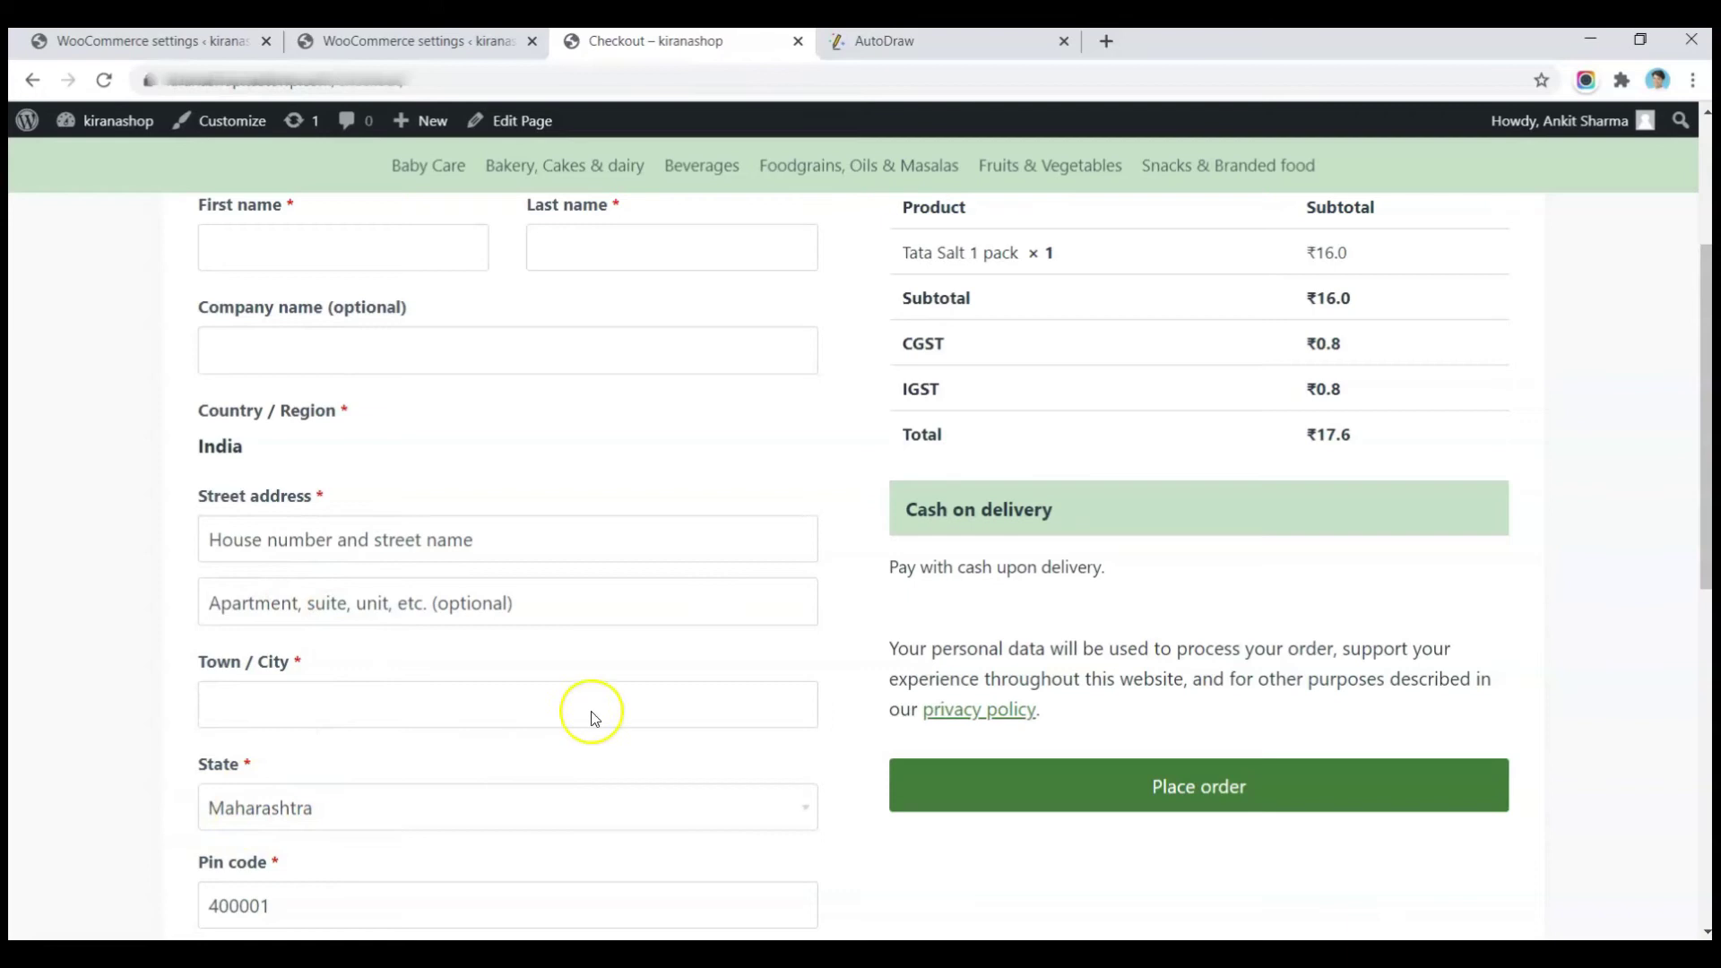
drag(908, 348, 955, 348)
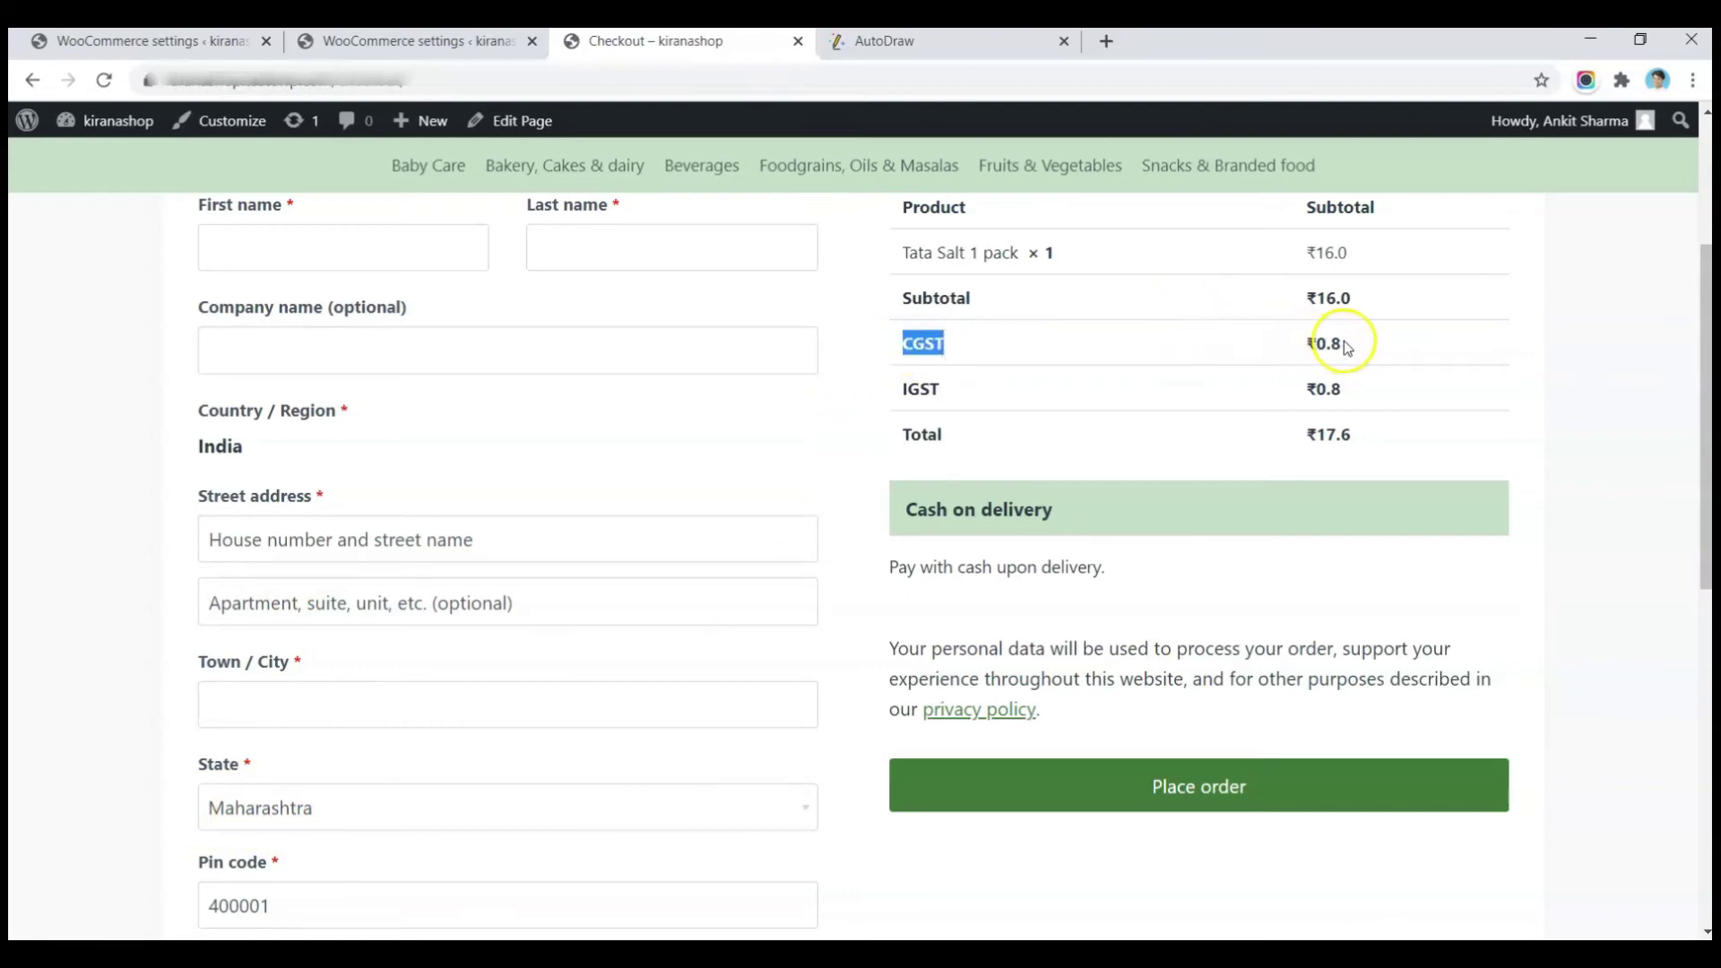
click(904, 383)
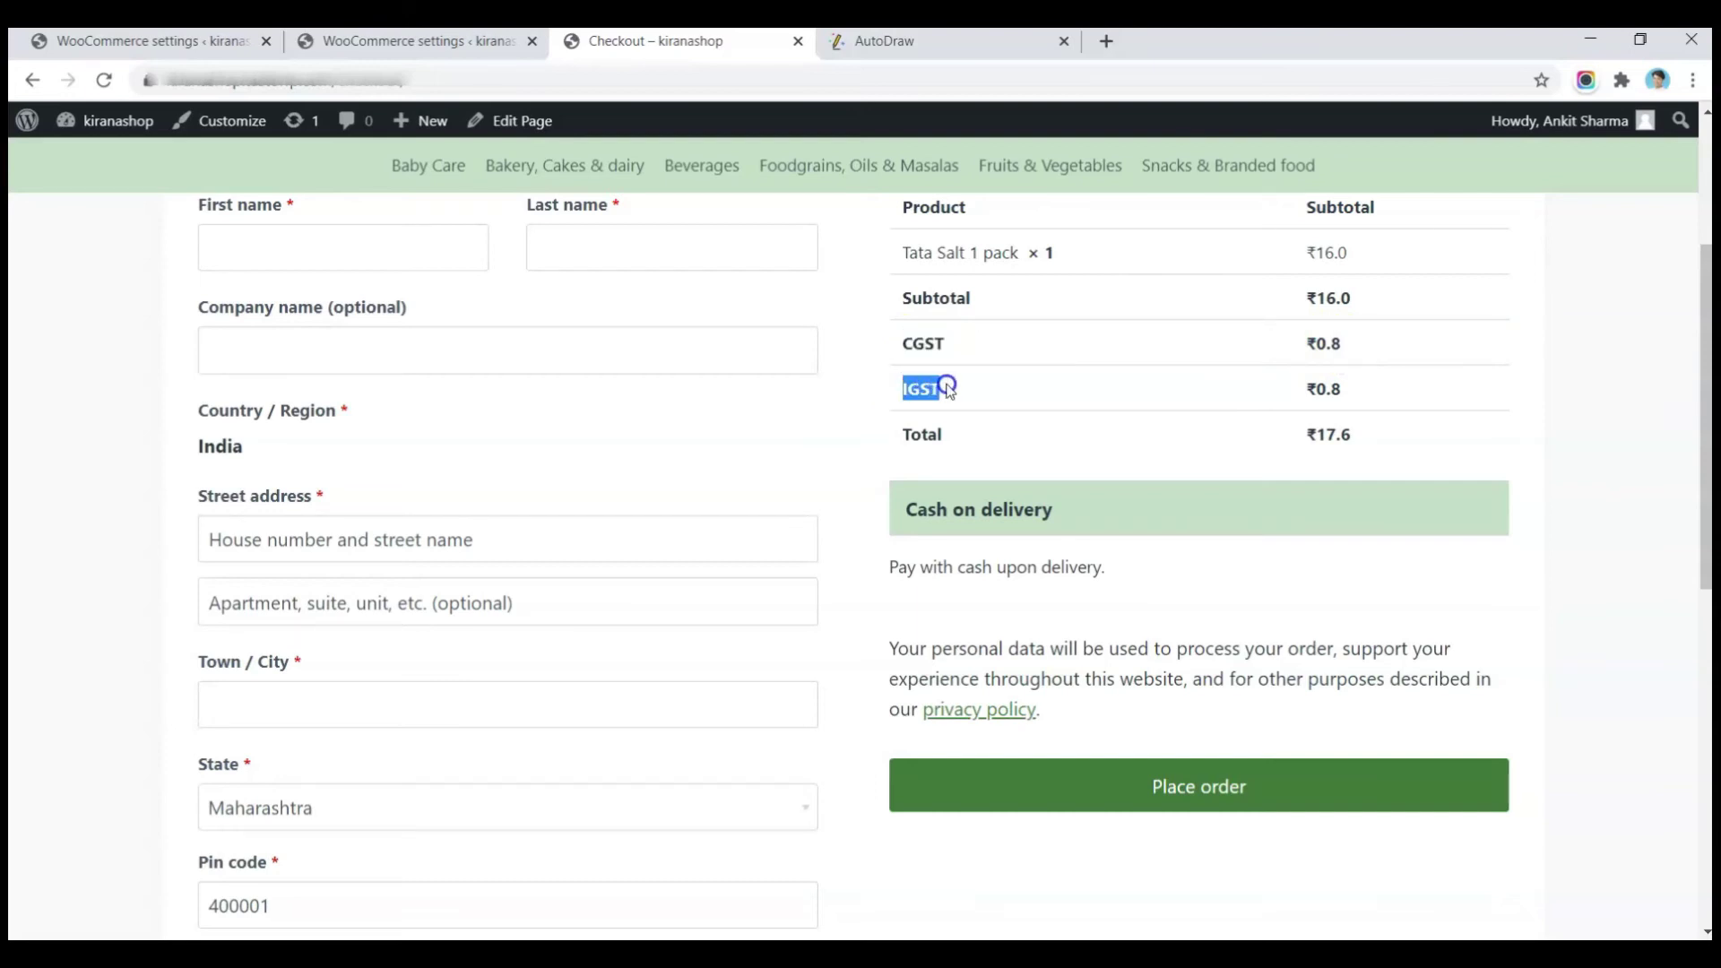
click(935, 390)
double_click(911, 343)
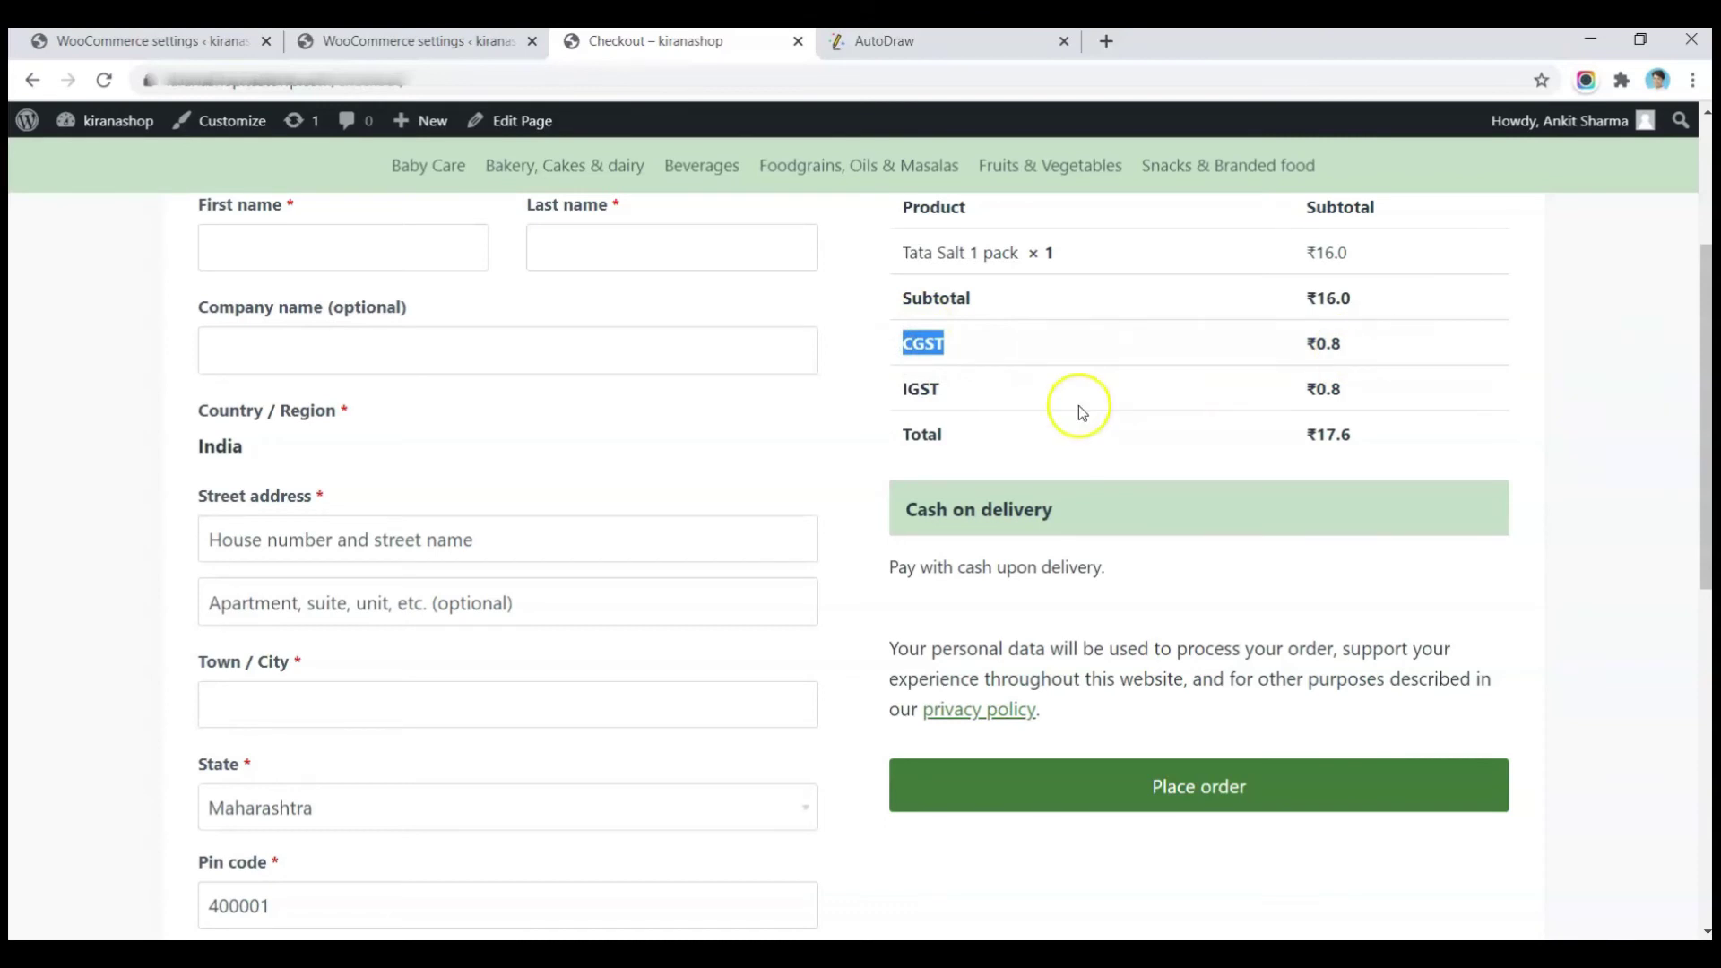
double_click(907, 391)
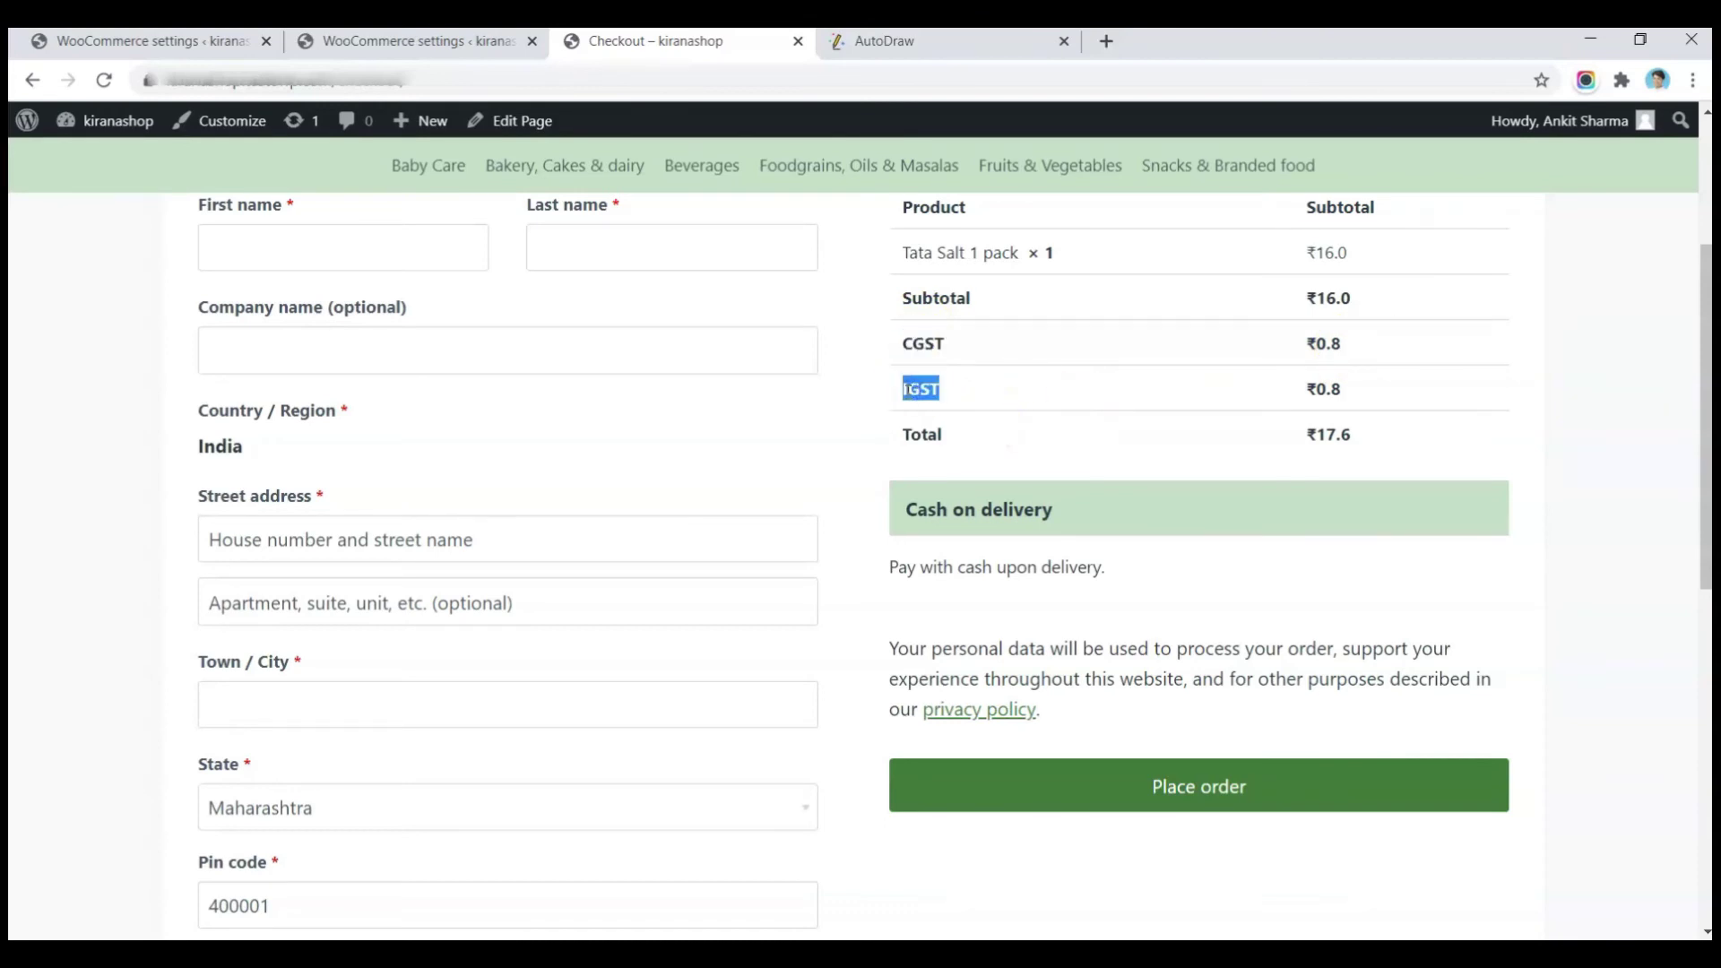
scroll(907, 394, down, 1)
scroll(907, 395, up, 1)
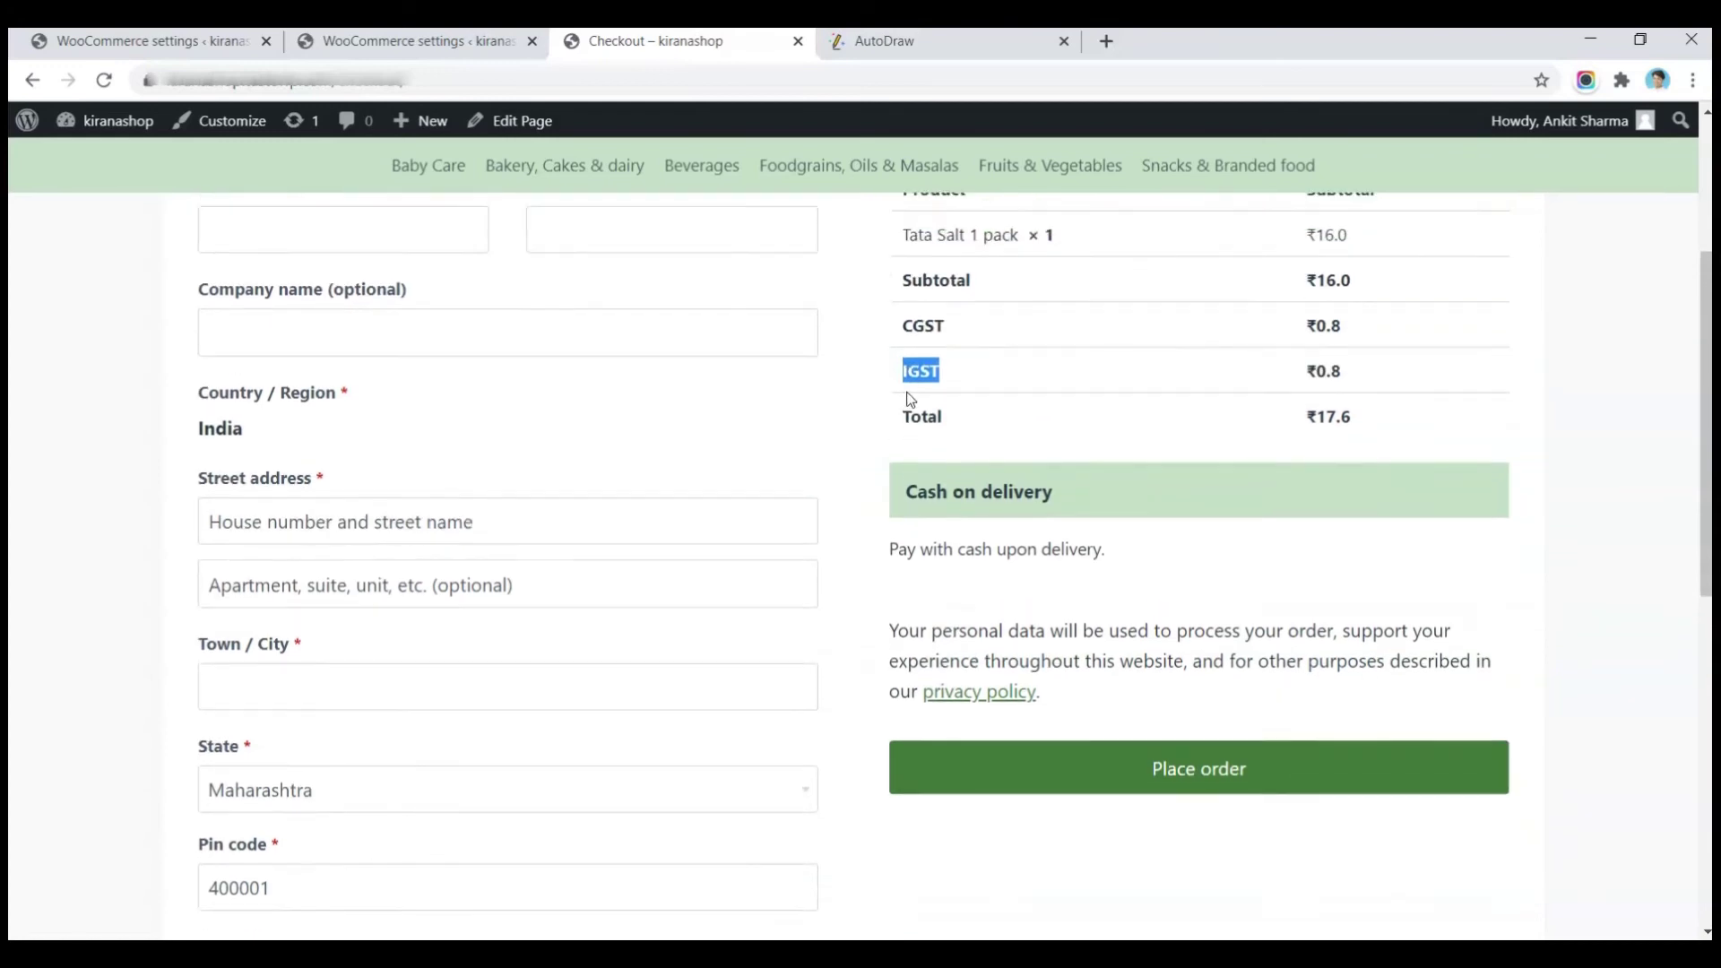
Set the billing state back to Delhi and reload the checkout page to review the order total
click(354, 799)
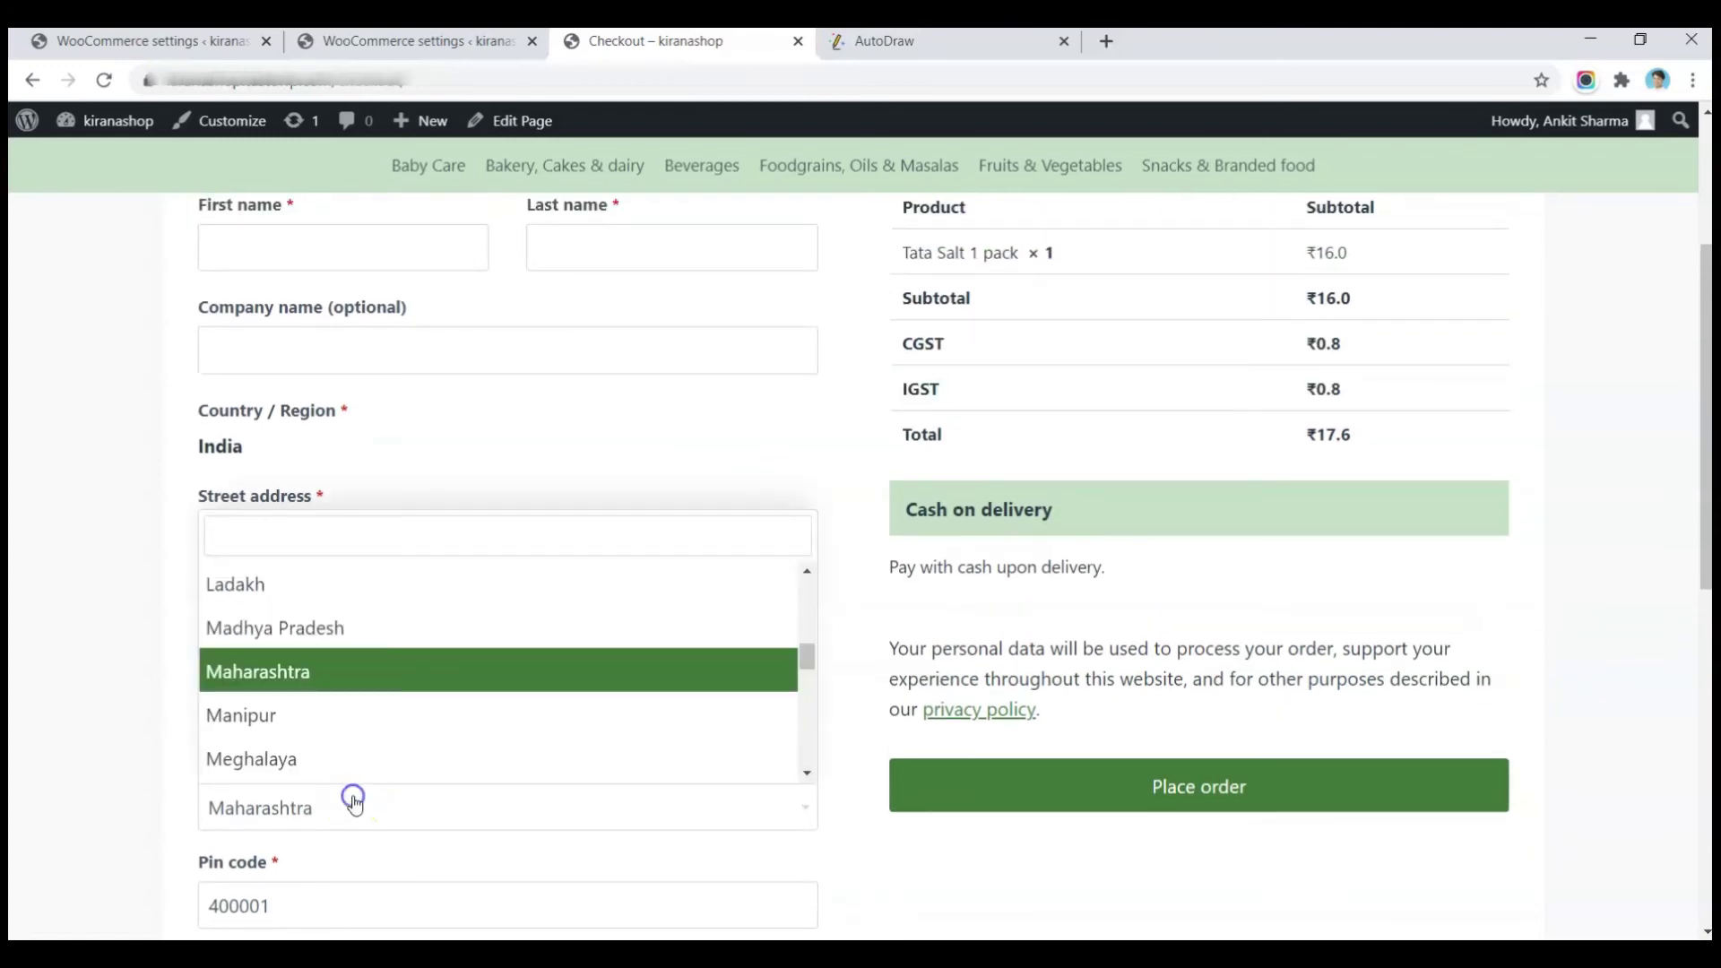
text(delhi)
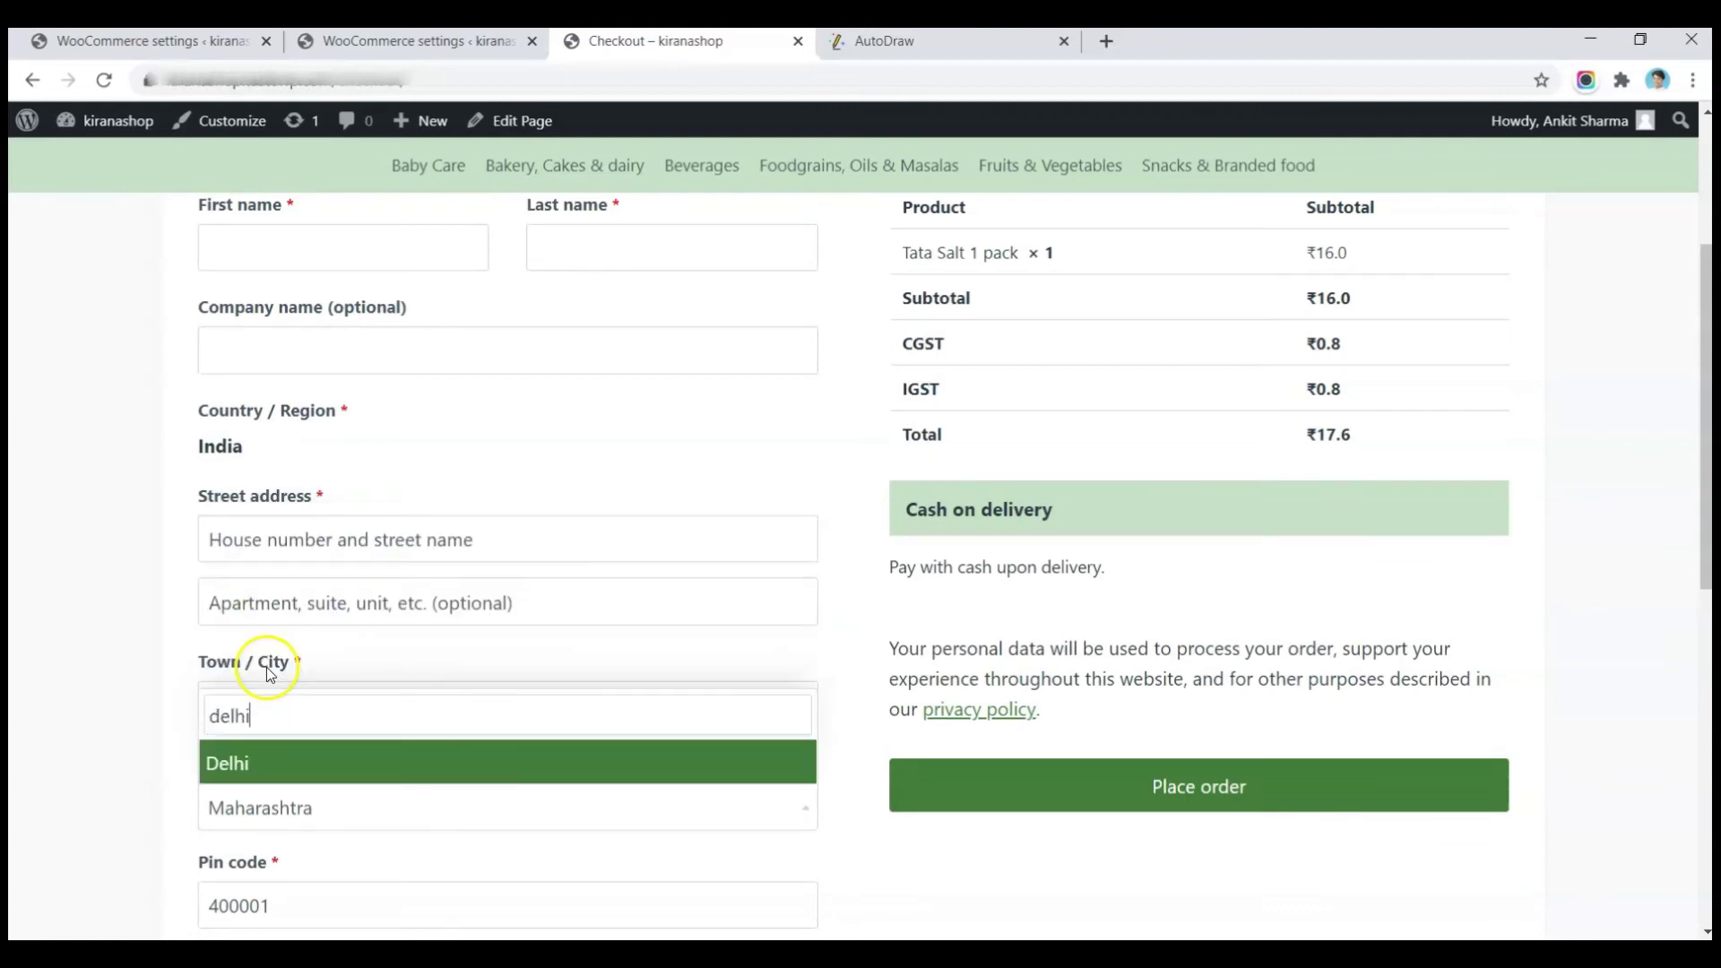
click(255, 746)
click(348, 821)
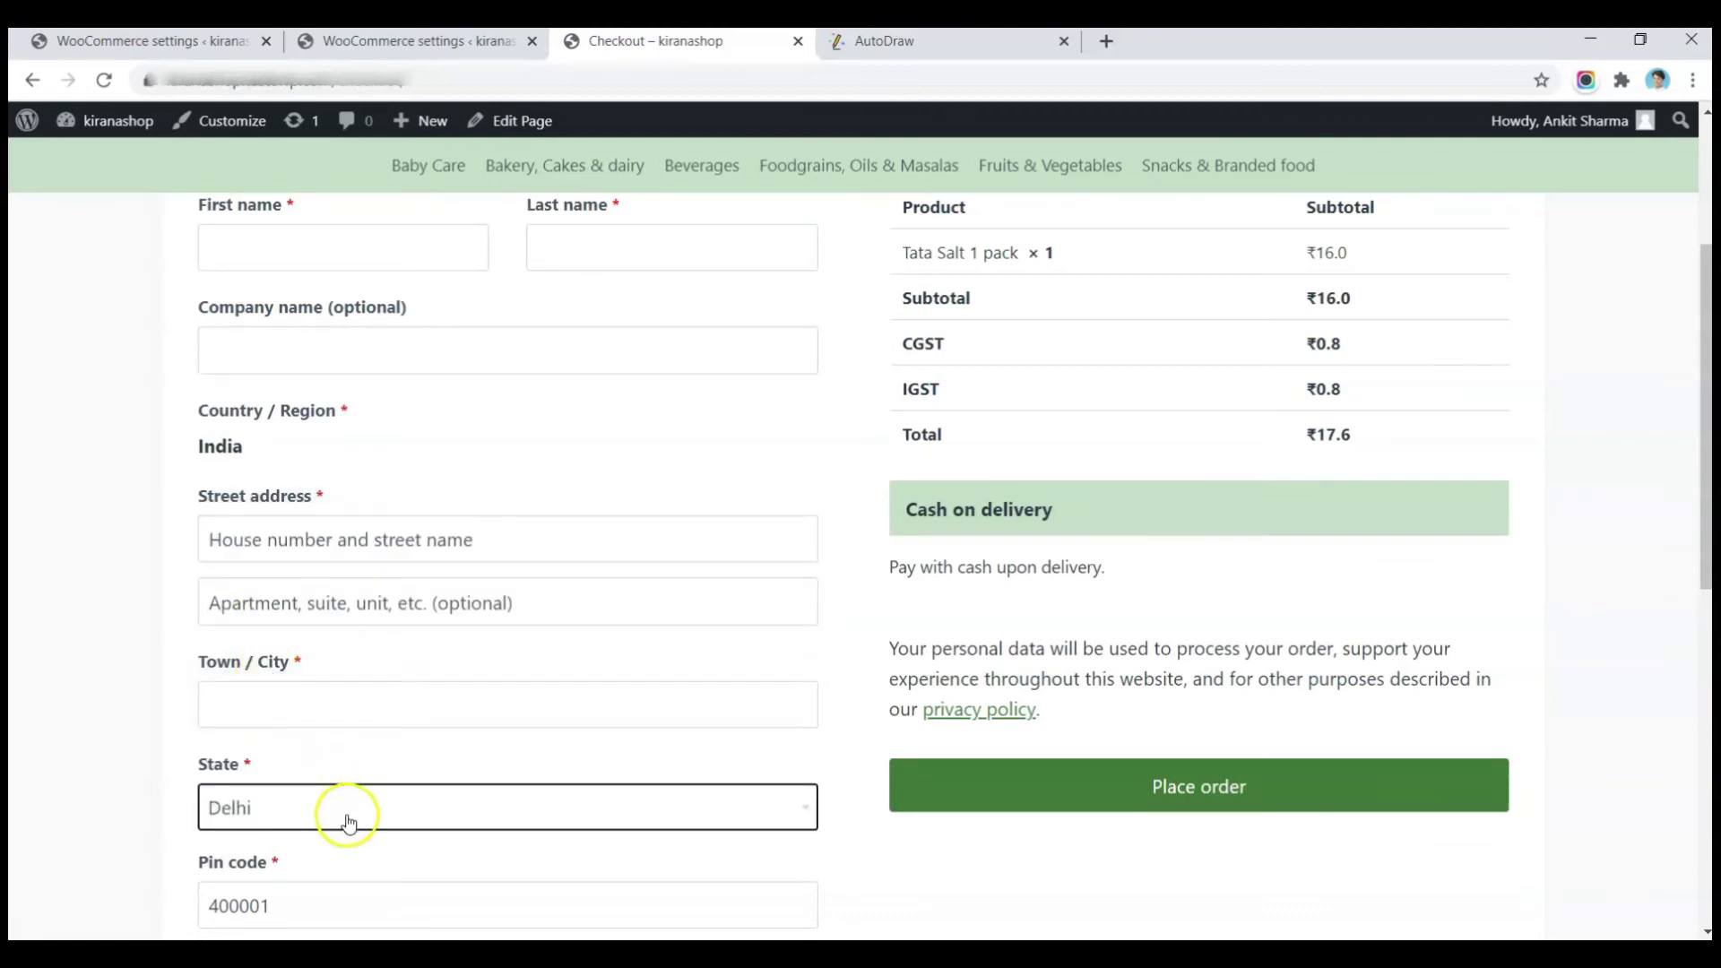
click(330, 903)
key(Return)
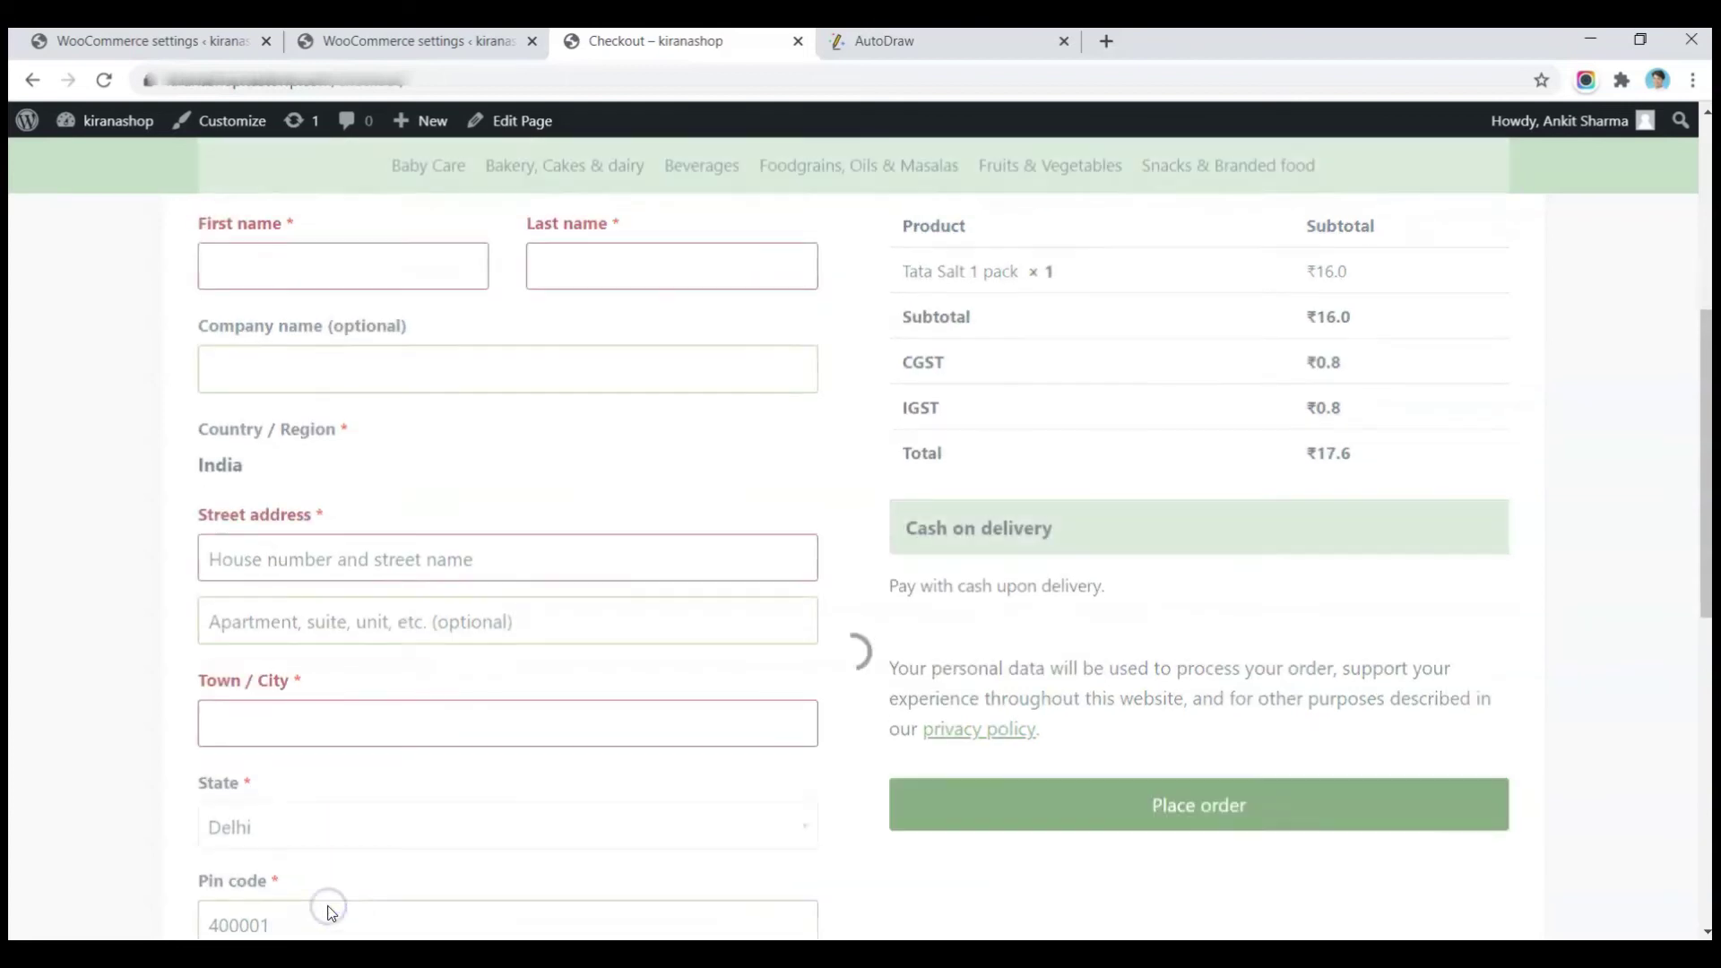
key(F5)
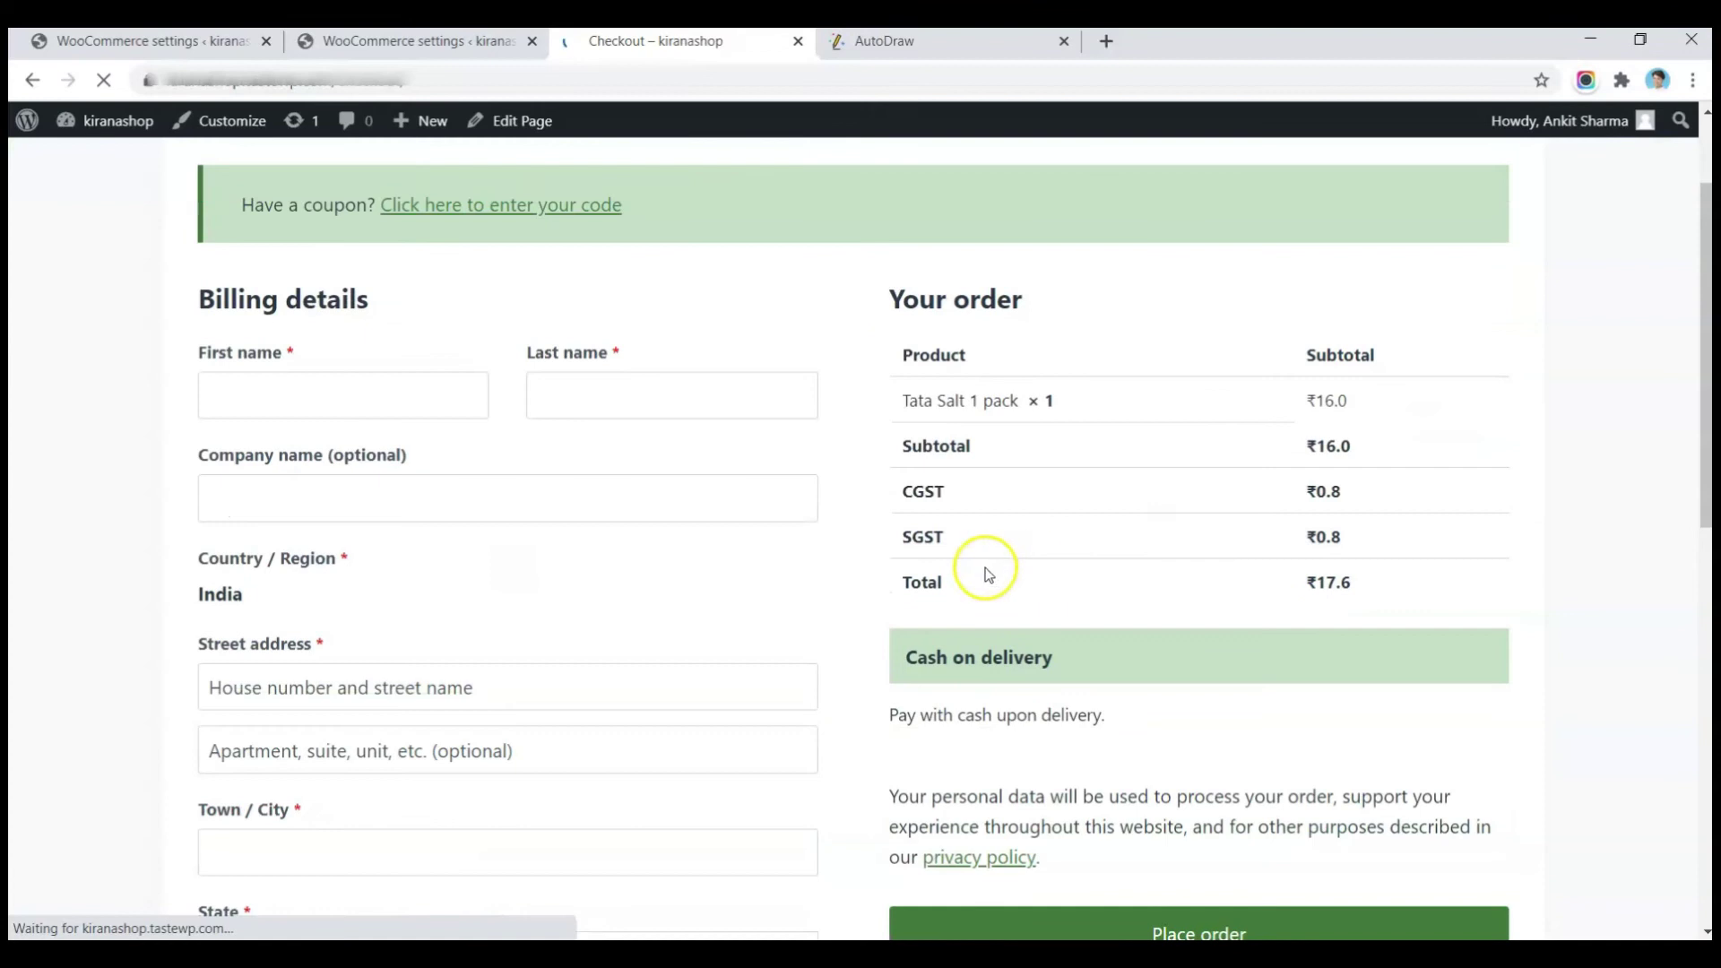
drag(904, 587, 989, 591)
scroll(558, 633, down, 2)
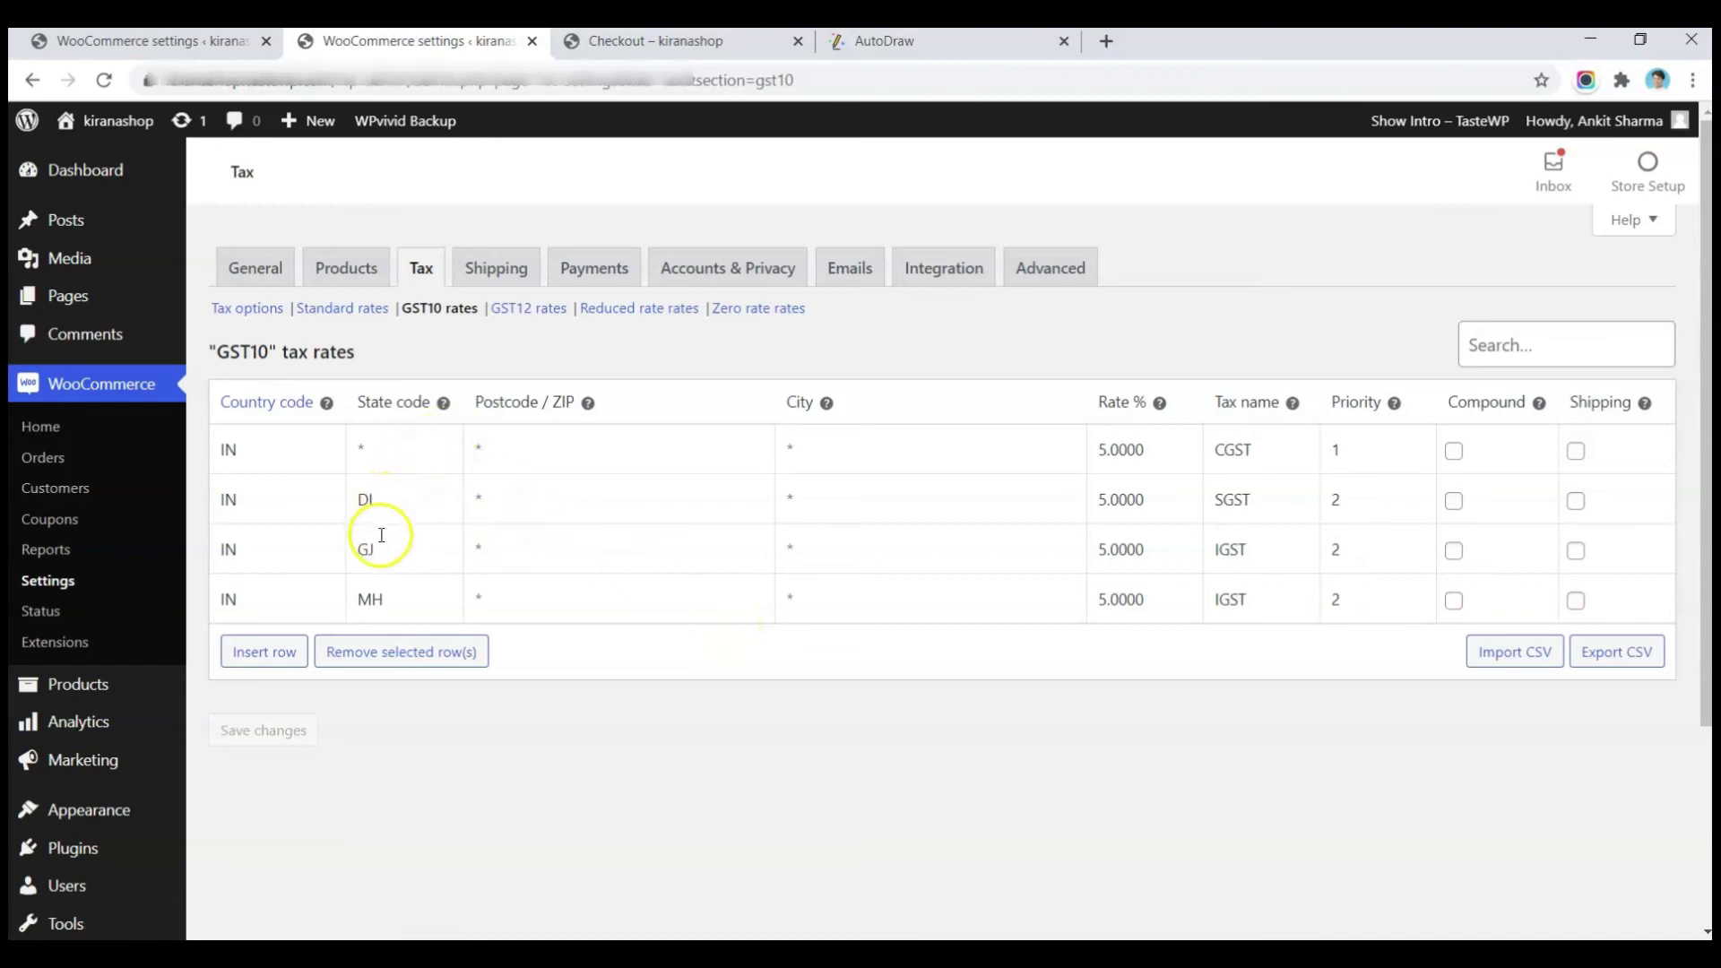
Export the GST10 tax rates as a CSV file and remove all four rate rows from the table
click(1616, 657)
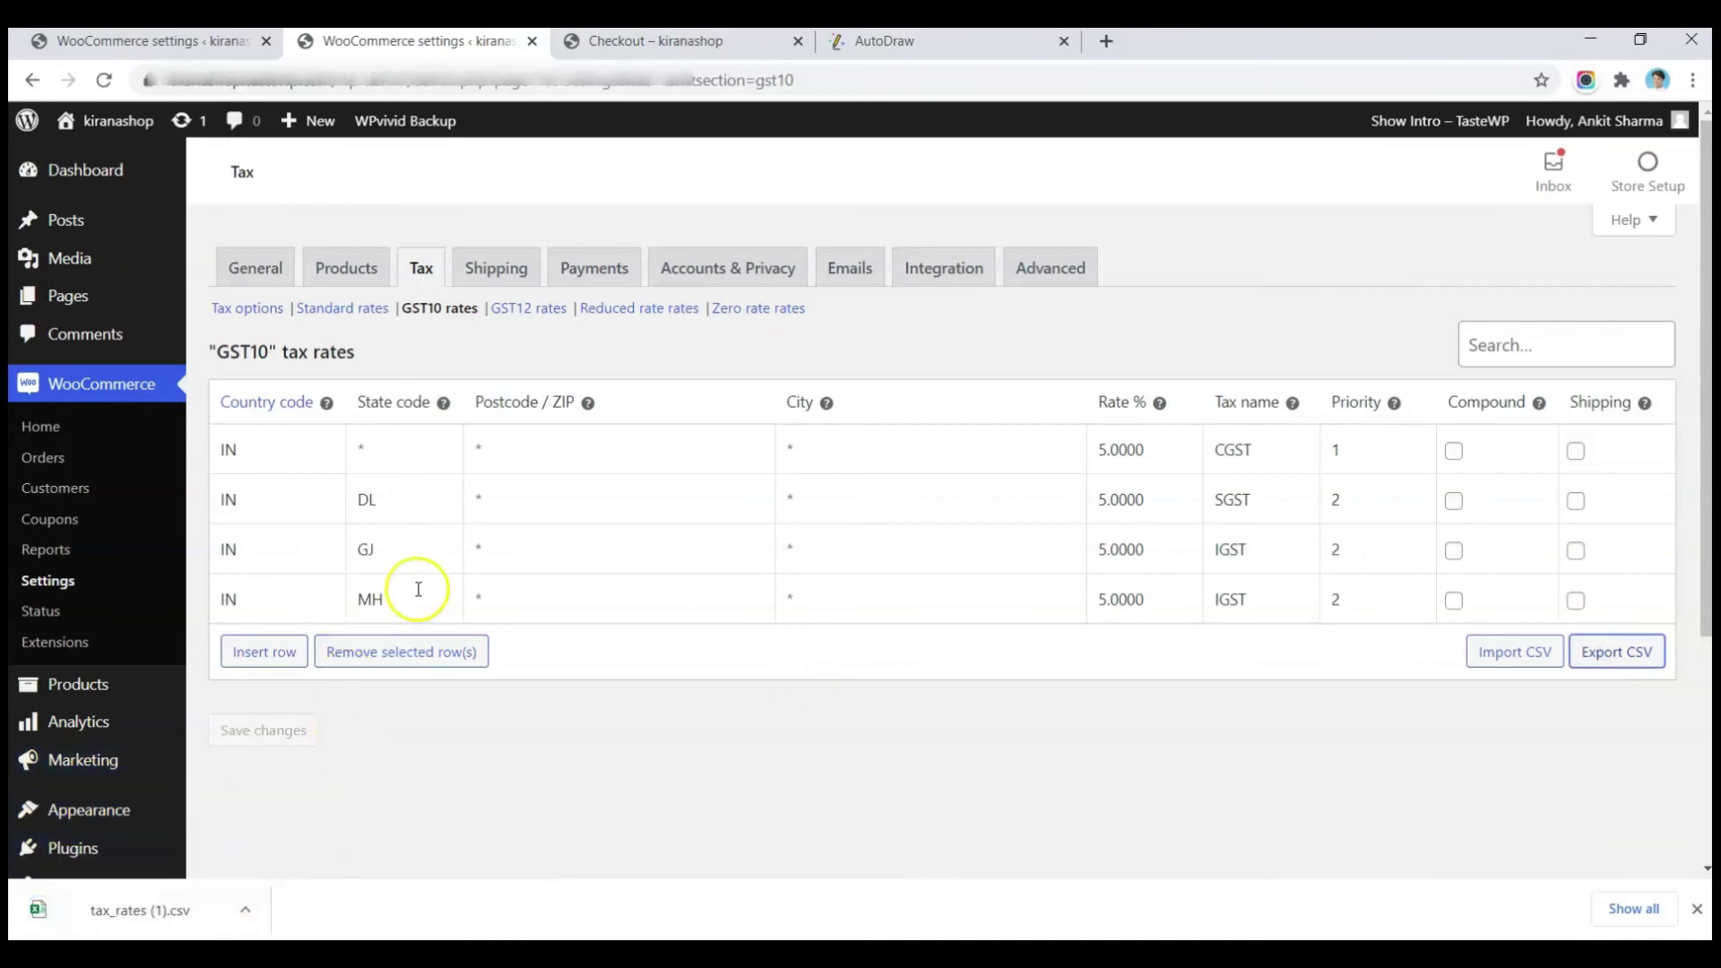
click(512, 577)
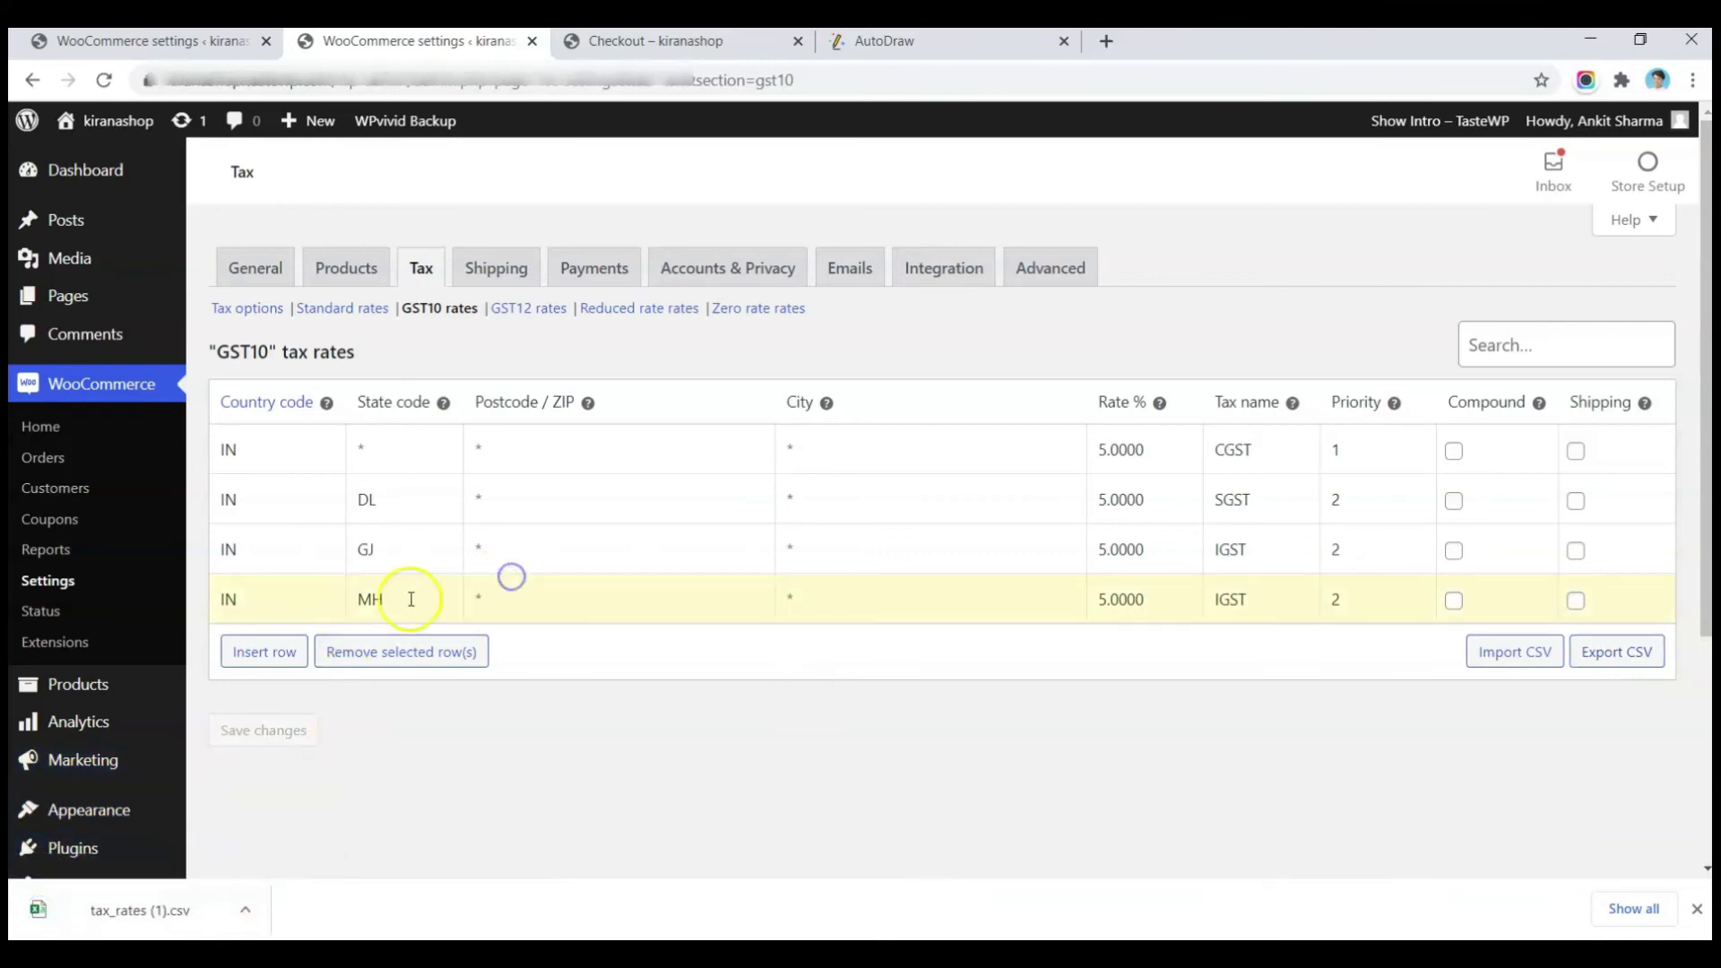
click(365, 661)
click(499, 543)
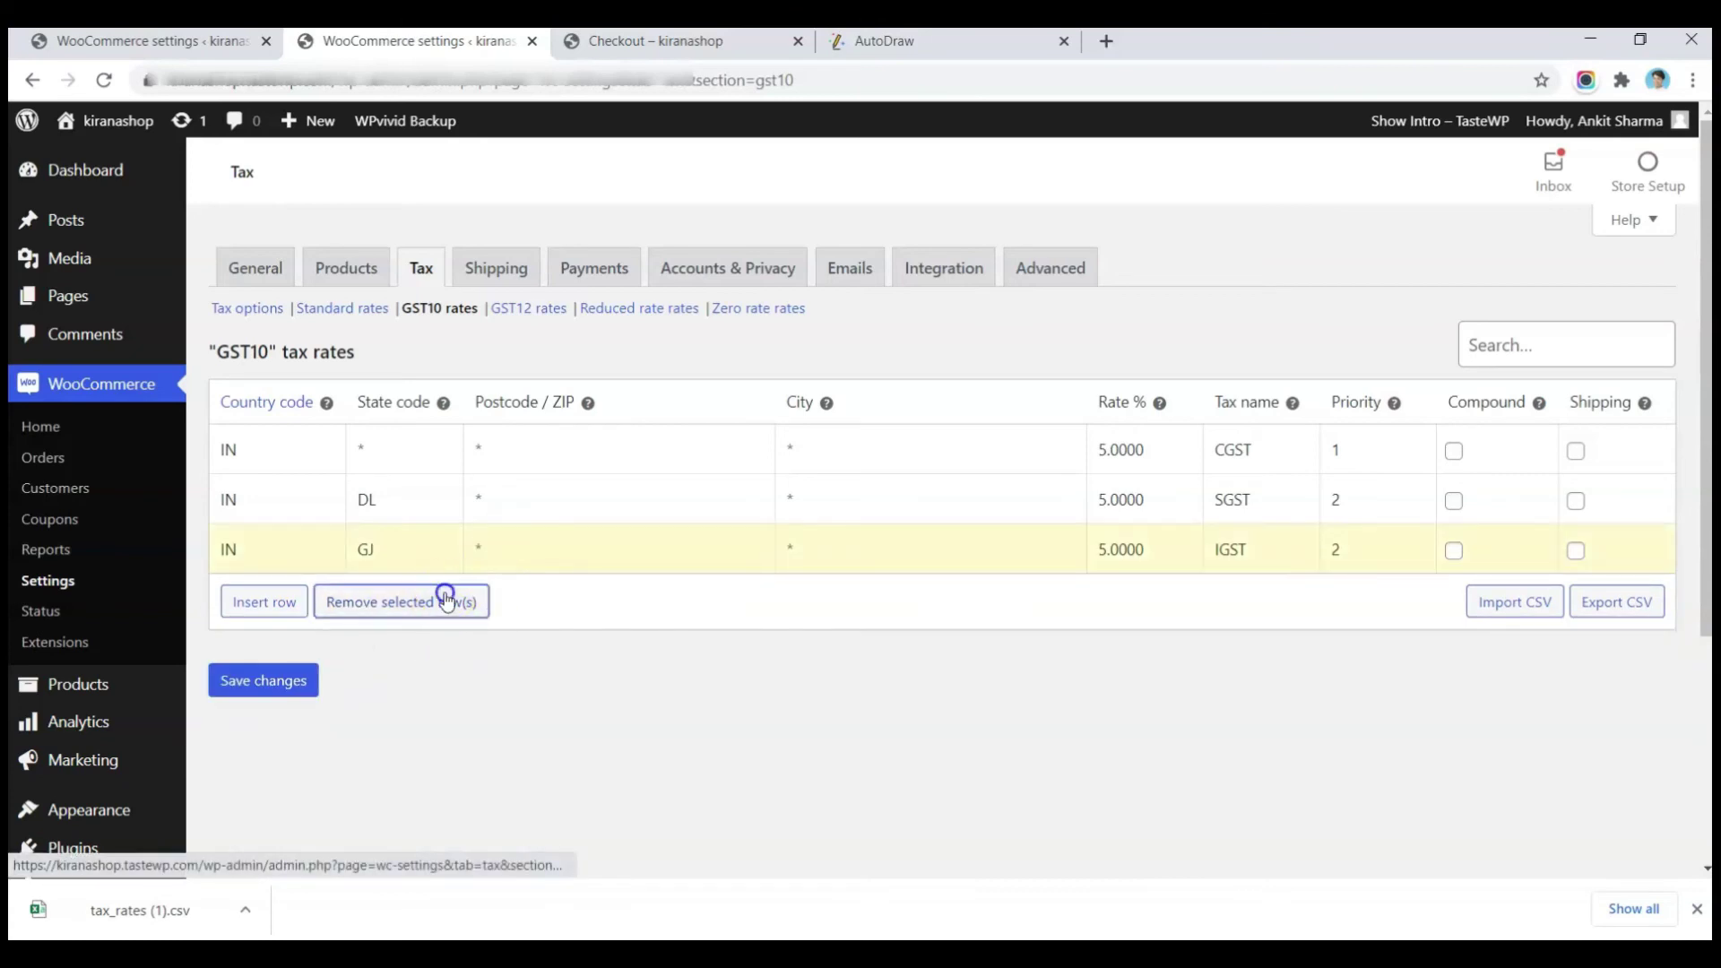
click(446, 599)
click(500, 495)
click(430, 549)
click(530, 444)
click(434, 496)
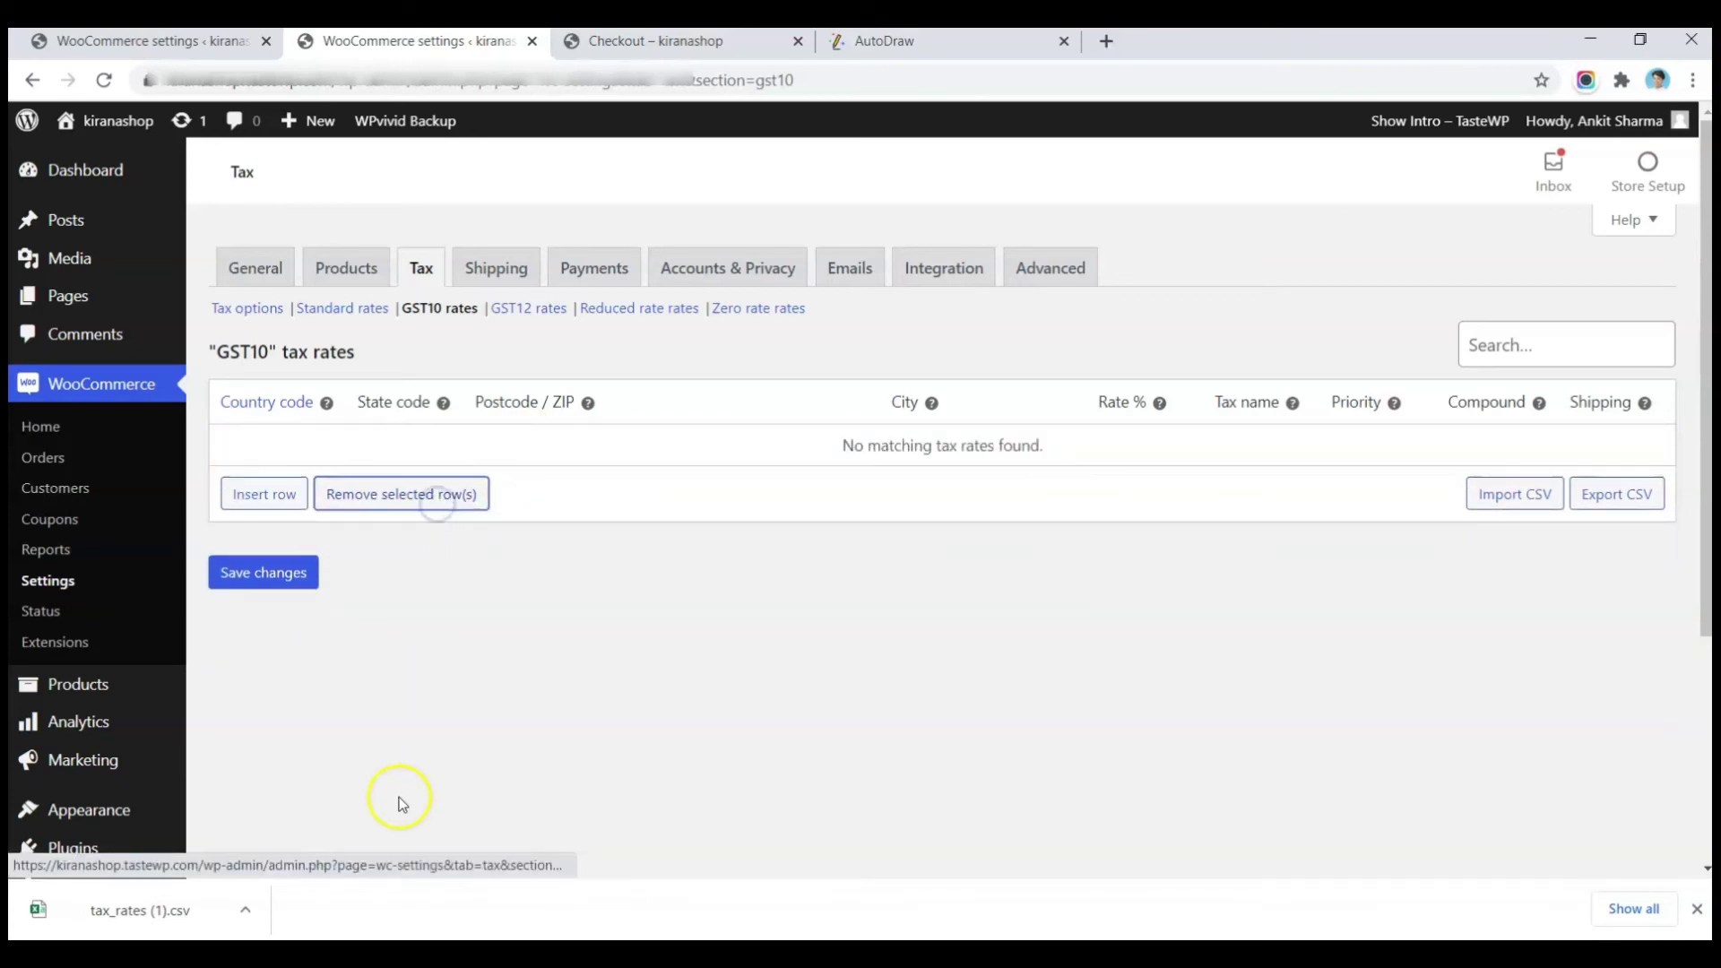
Open the exported tax_rates (1).csv file in Excel
click(148, 910)
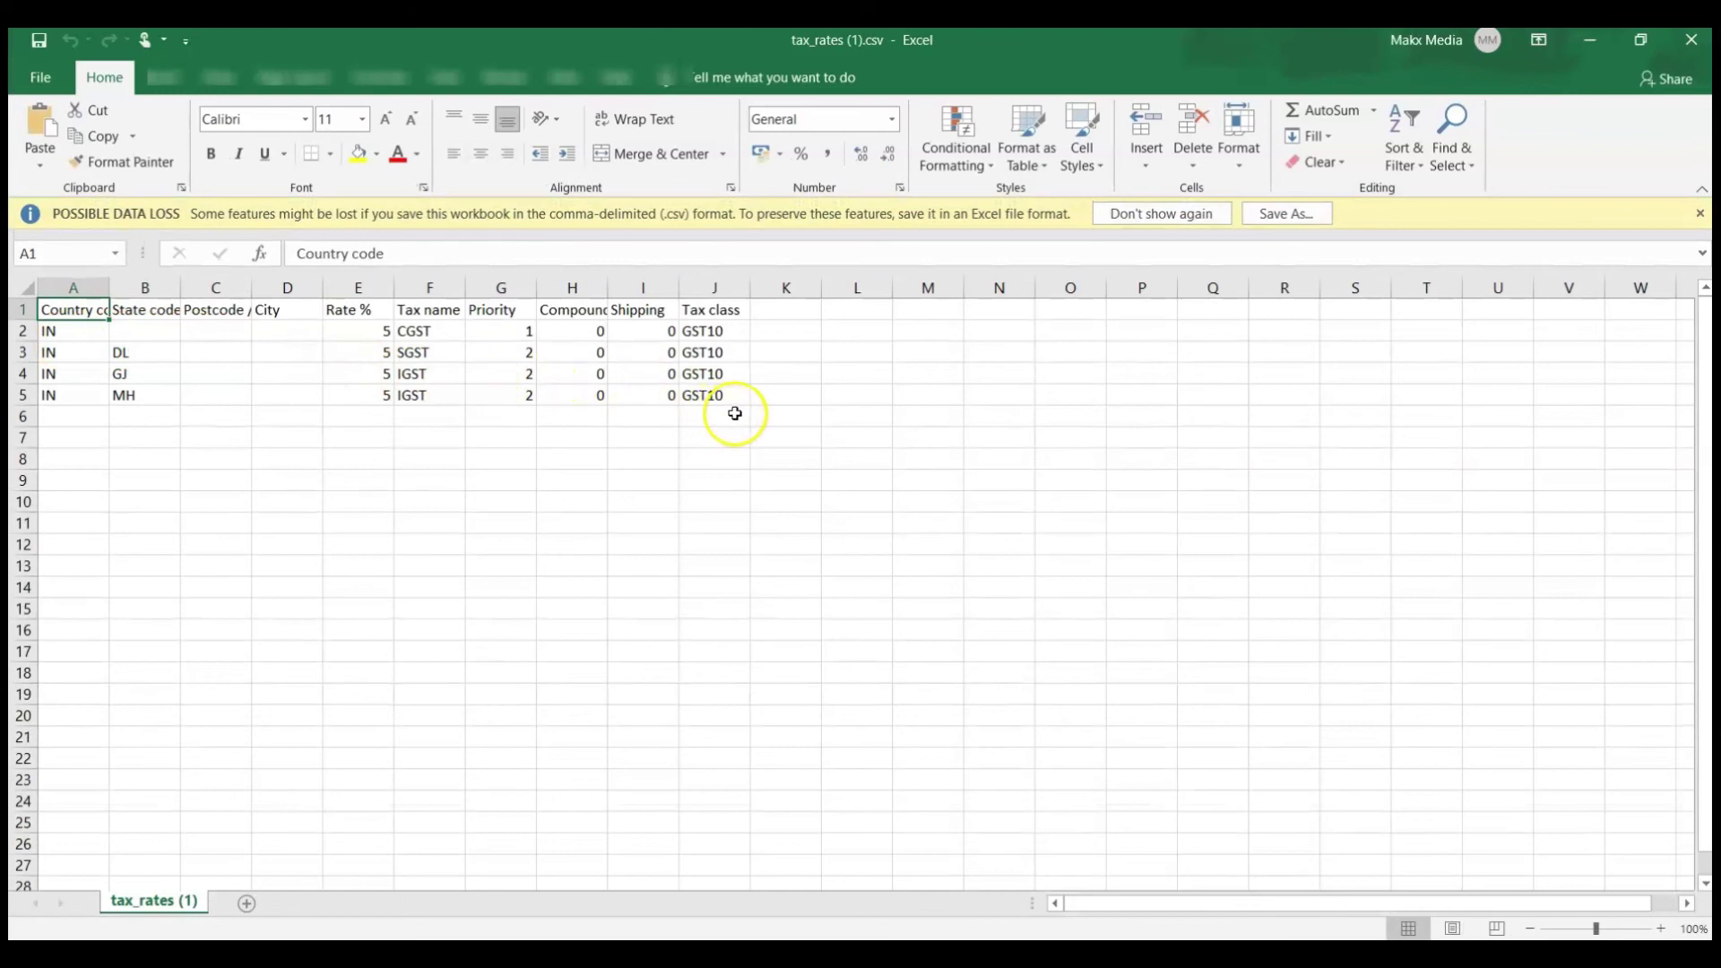
click(144, 416)
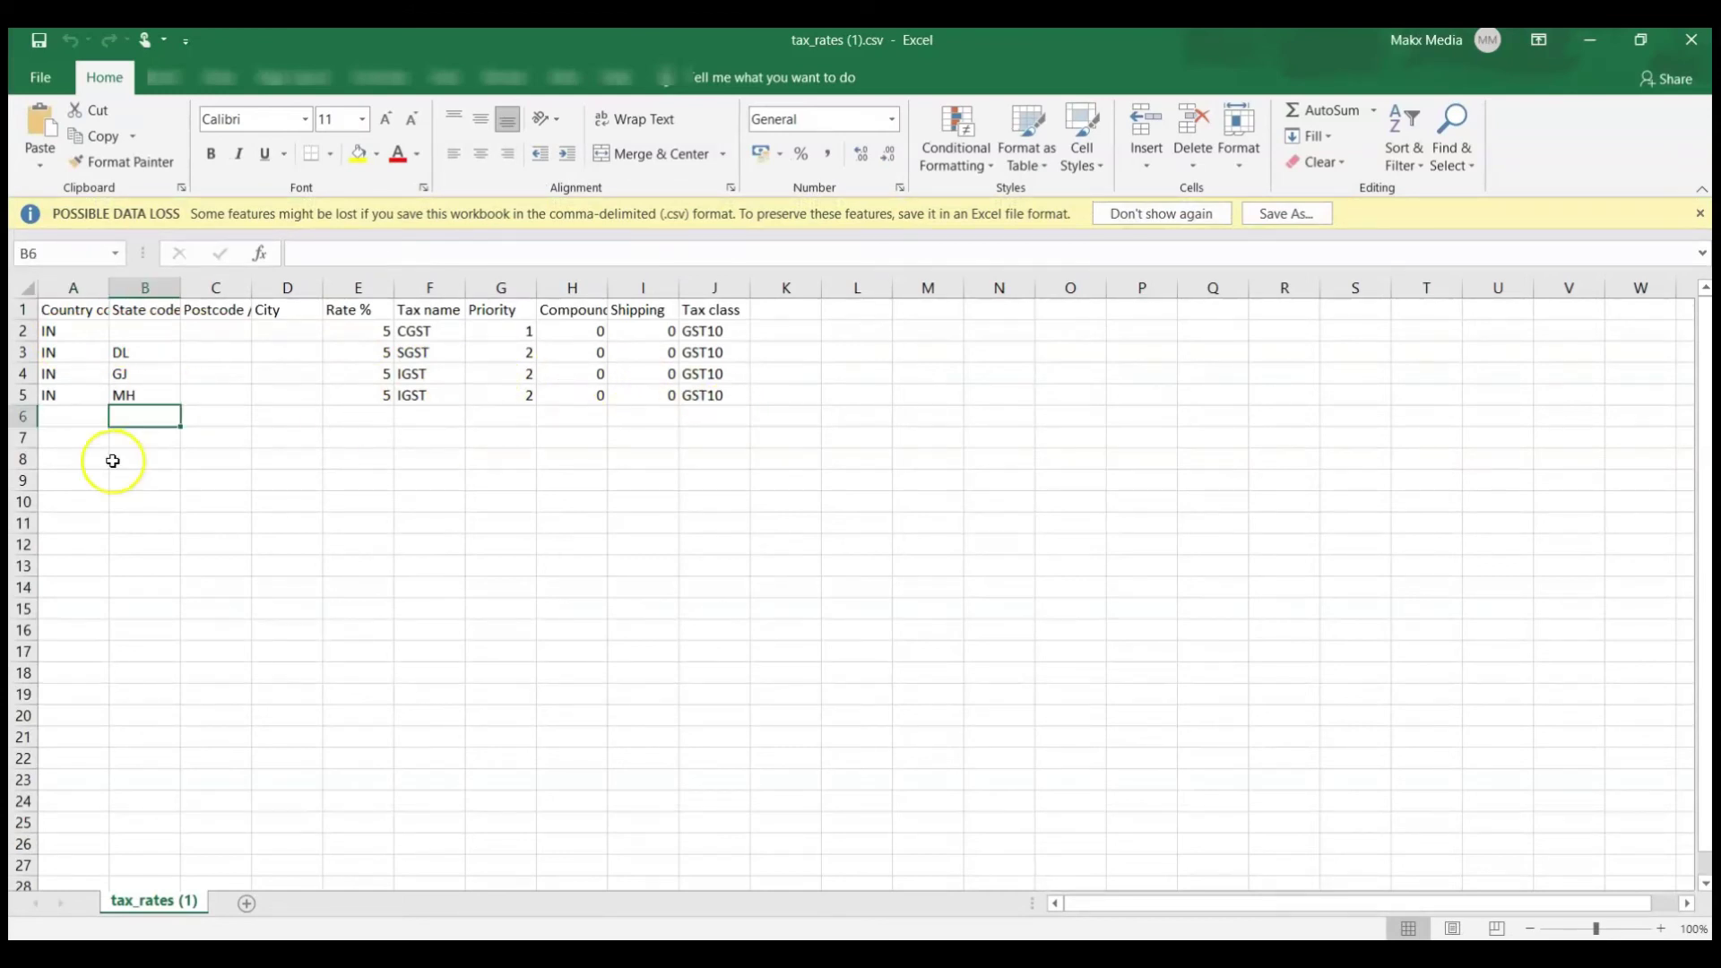
click(74, 417)
Try filling the country code and the Rate % through Tax class values from row 5 down to row 21, and undo it
click(71, 398)
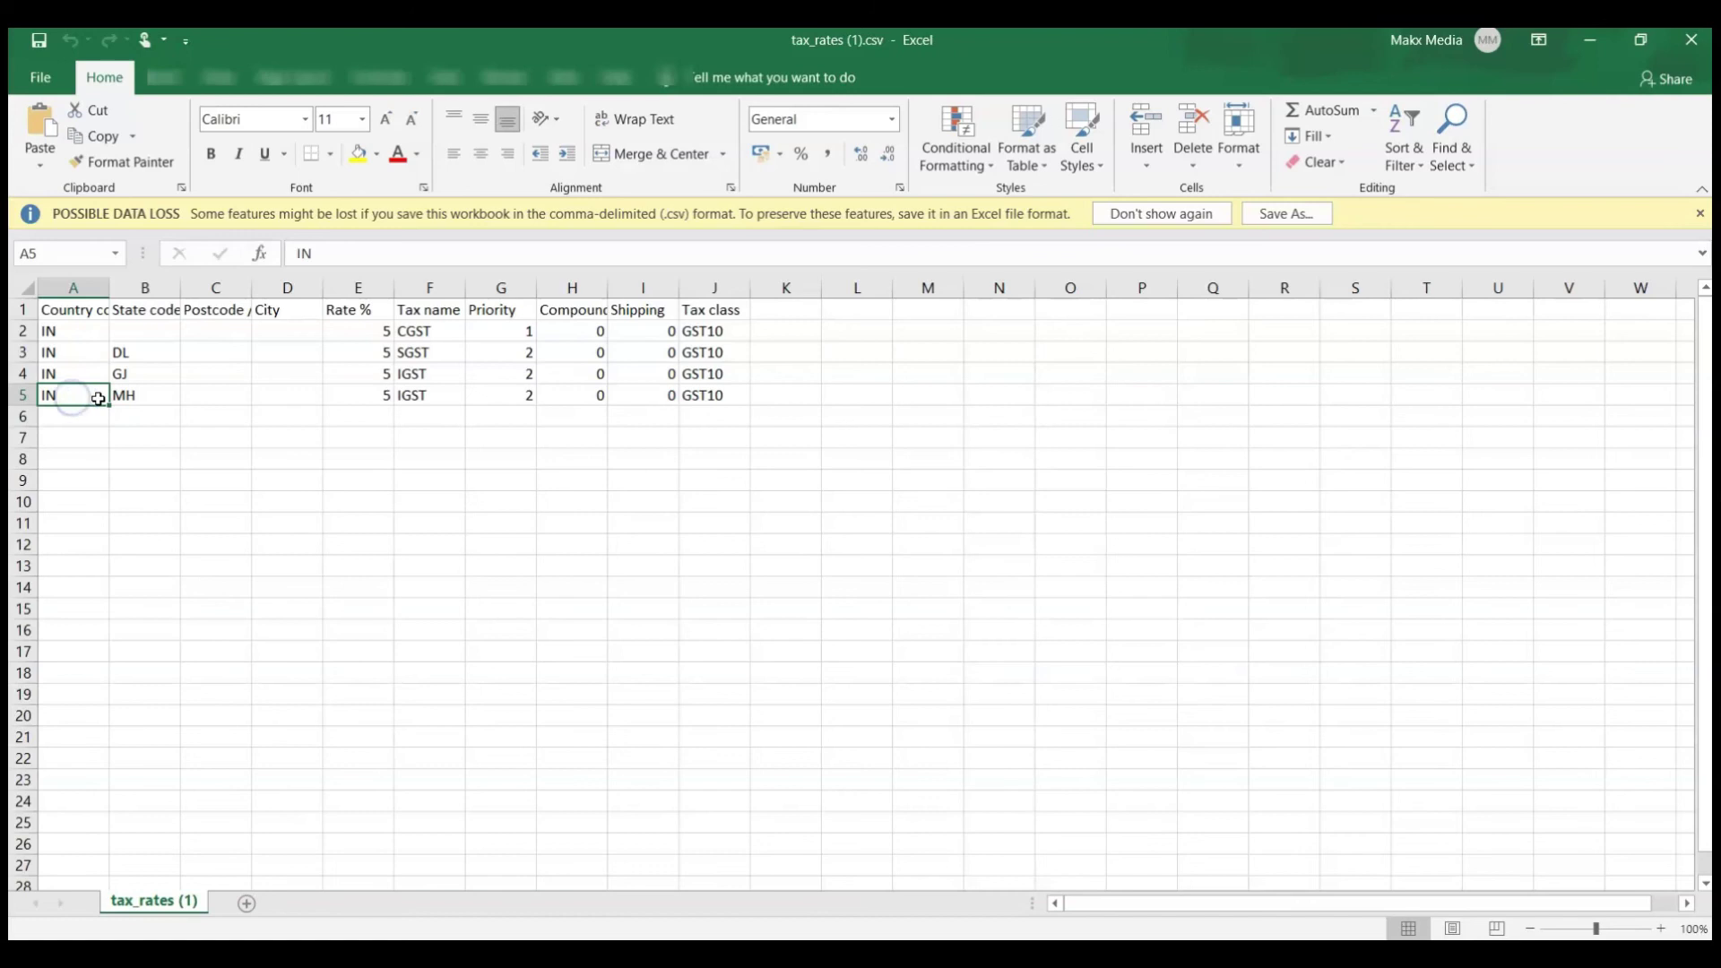
drag(107, 403, 108, 739)
drag(359, 394, 749, 741)
click(142, 417)
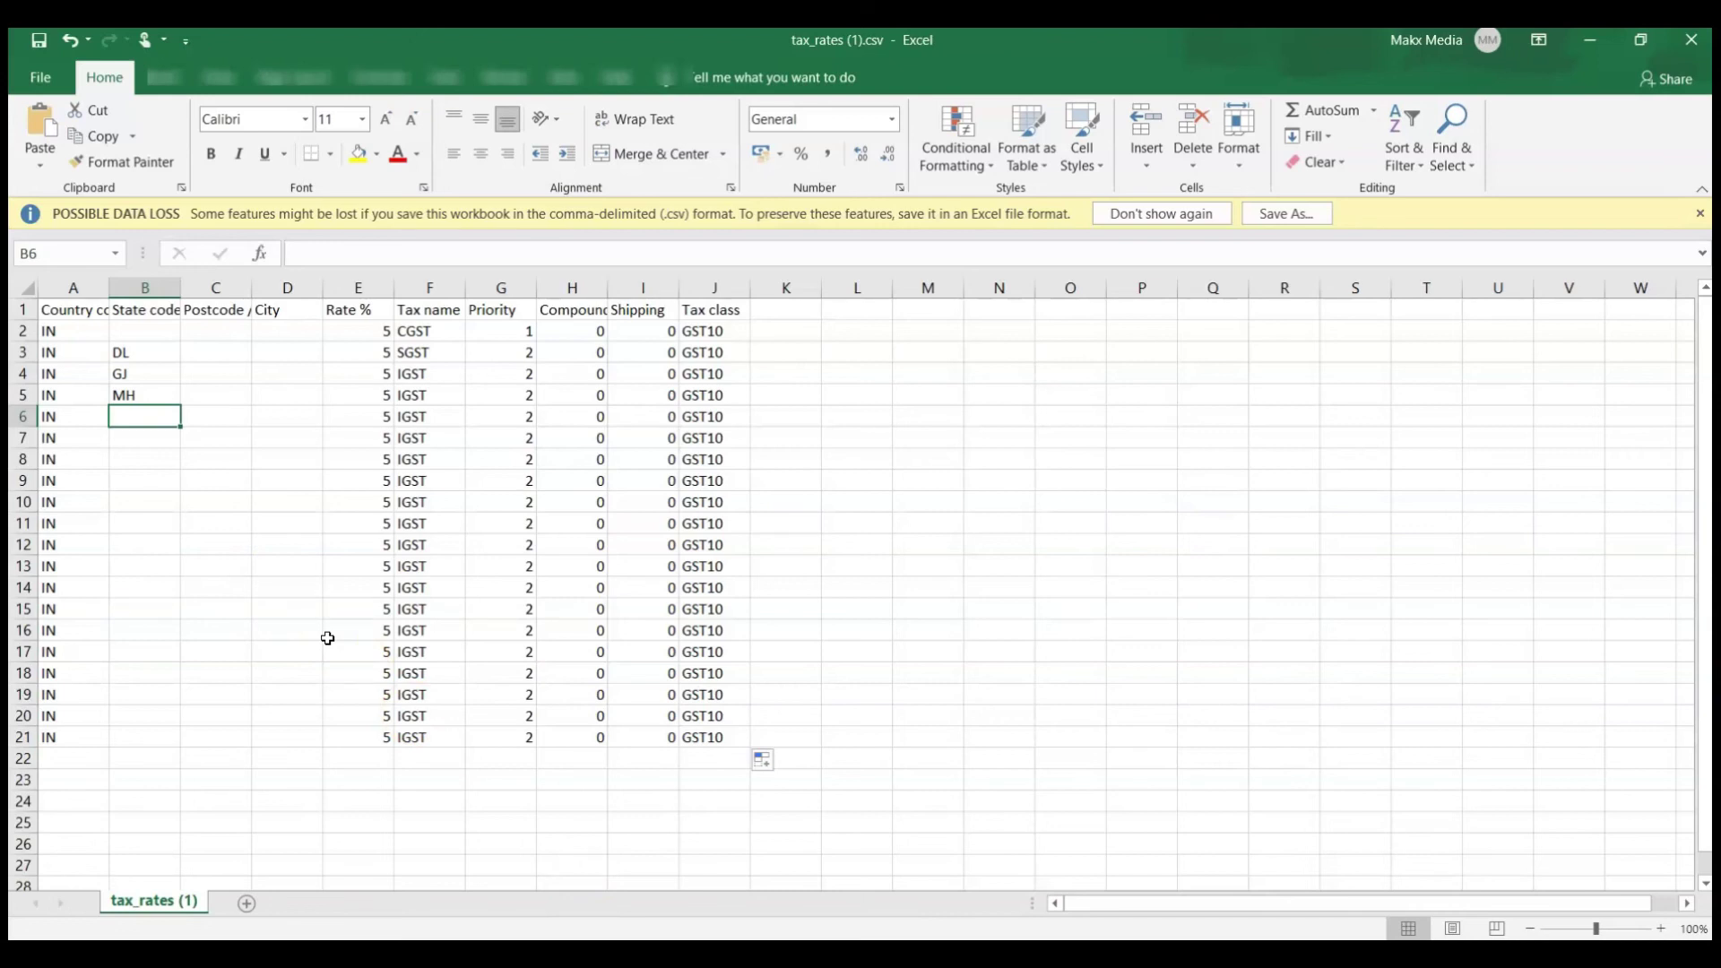
key(ctrl+z)
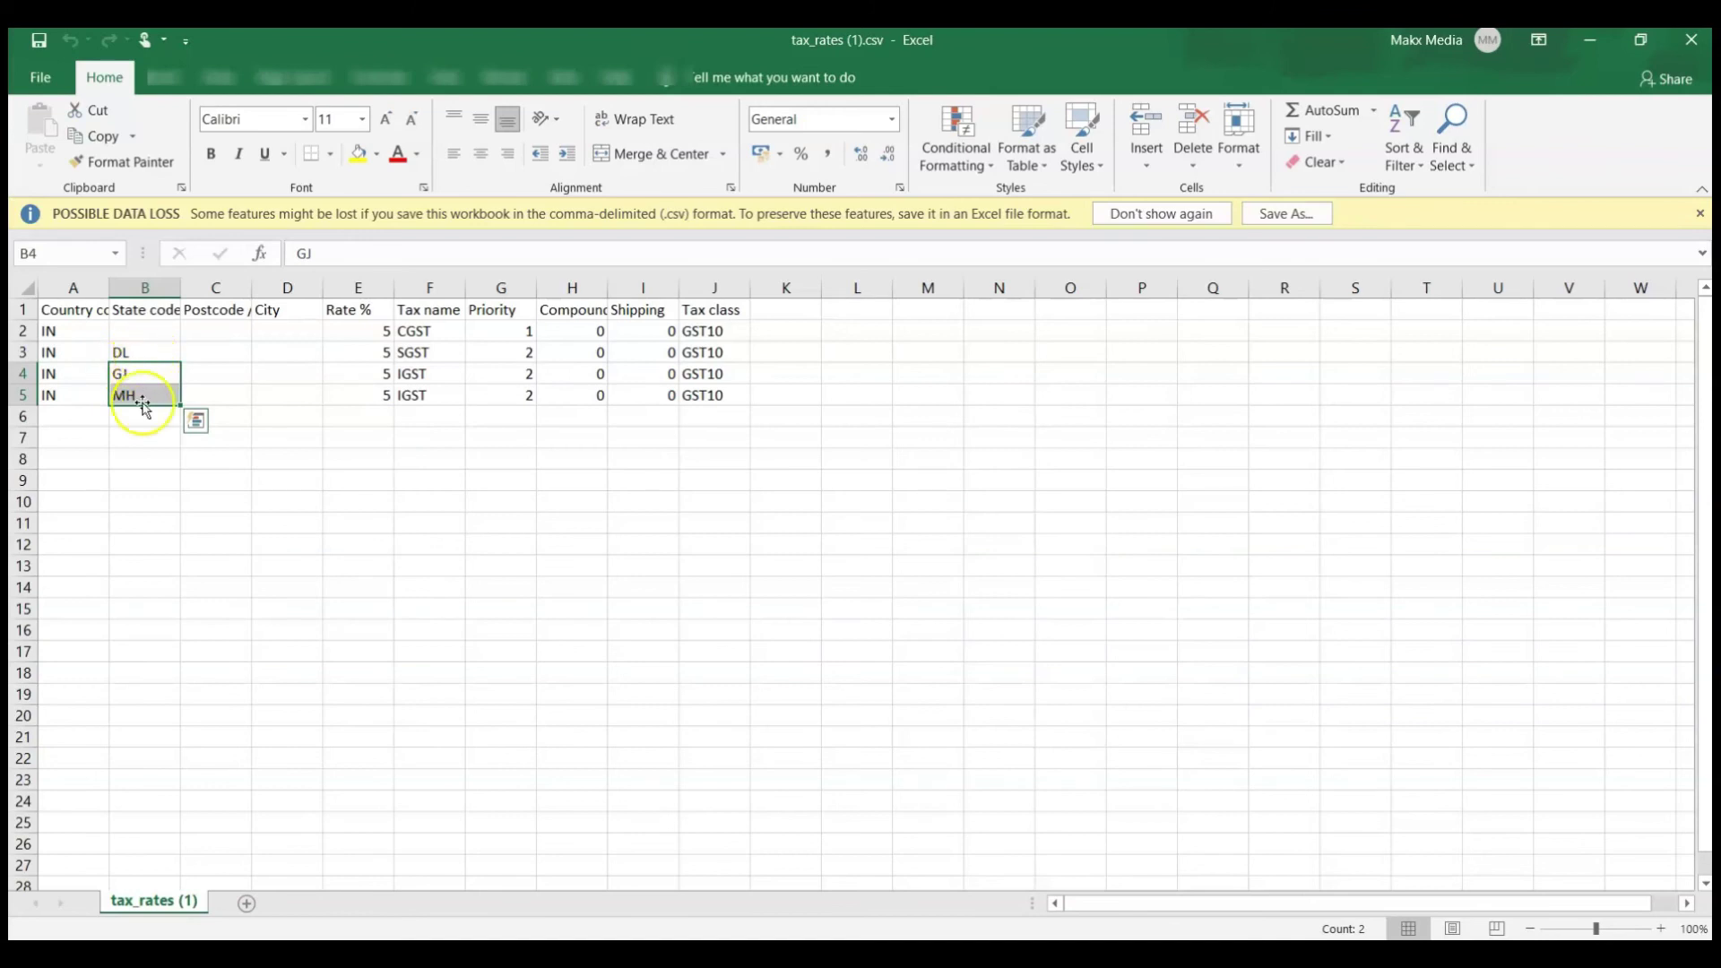
Clear the GJ and MH state codes in cells B4:B5 and switch to the Zoho Books GST state codes page
key(Delete)
click(152, 363)
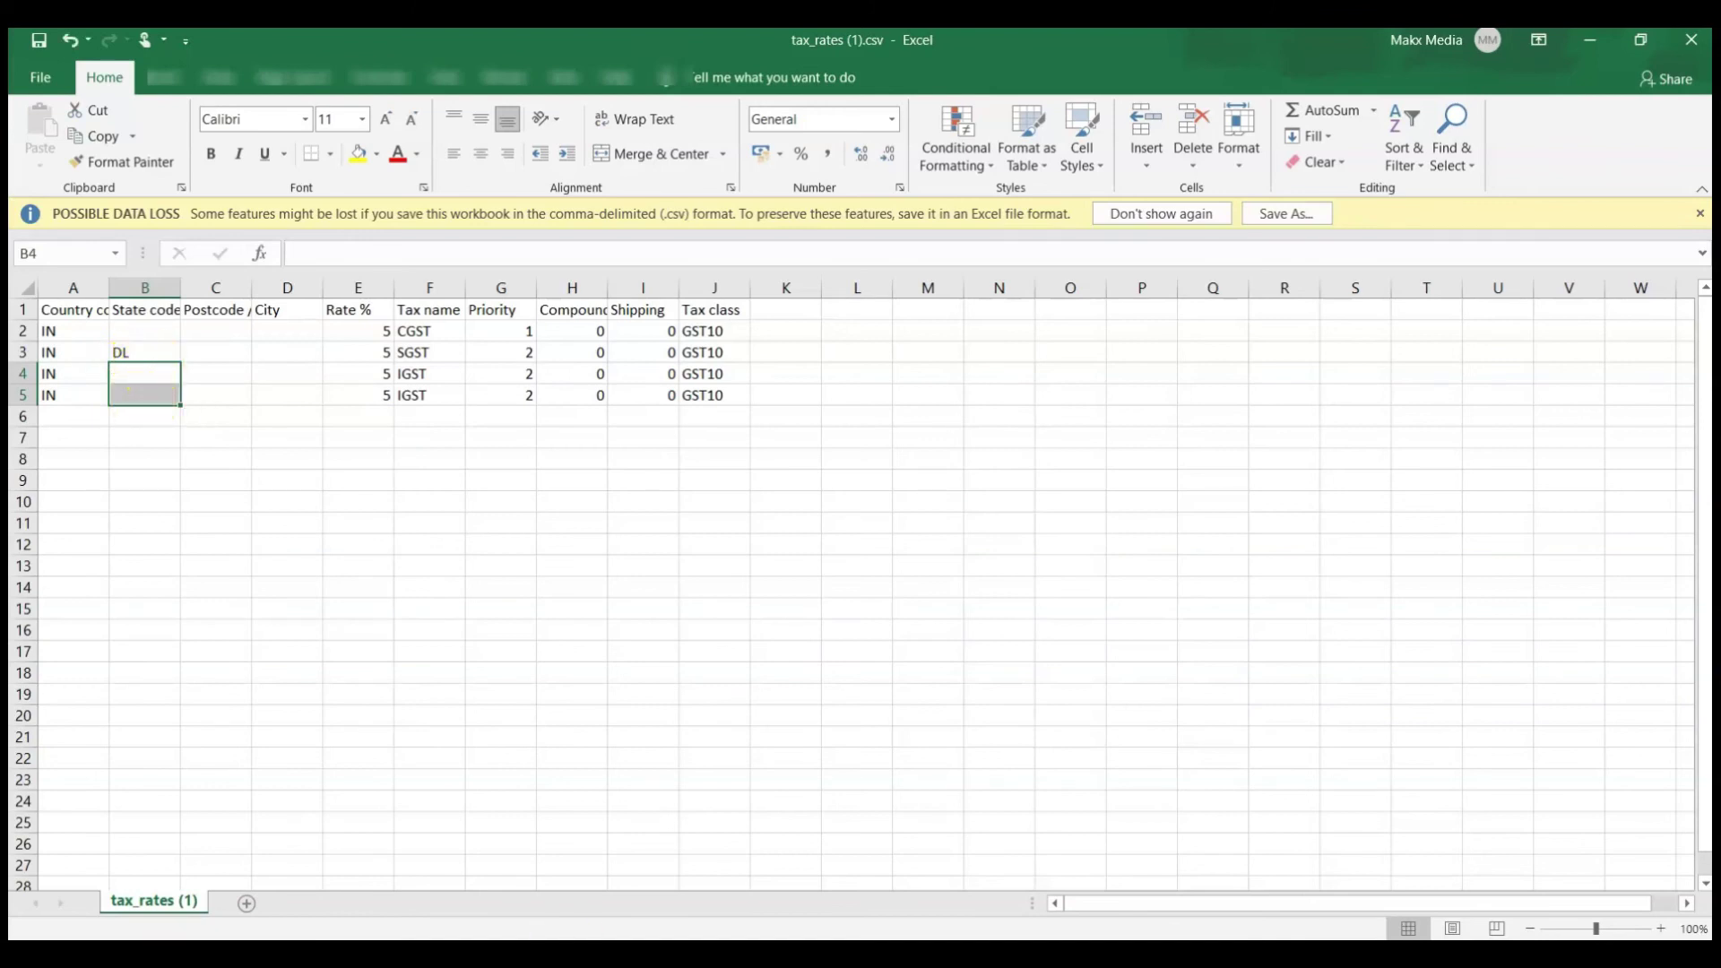
key(alt+Tab)
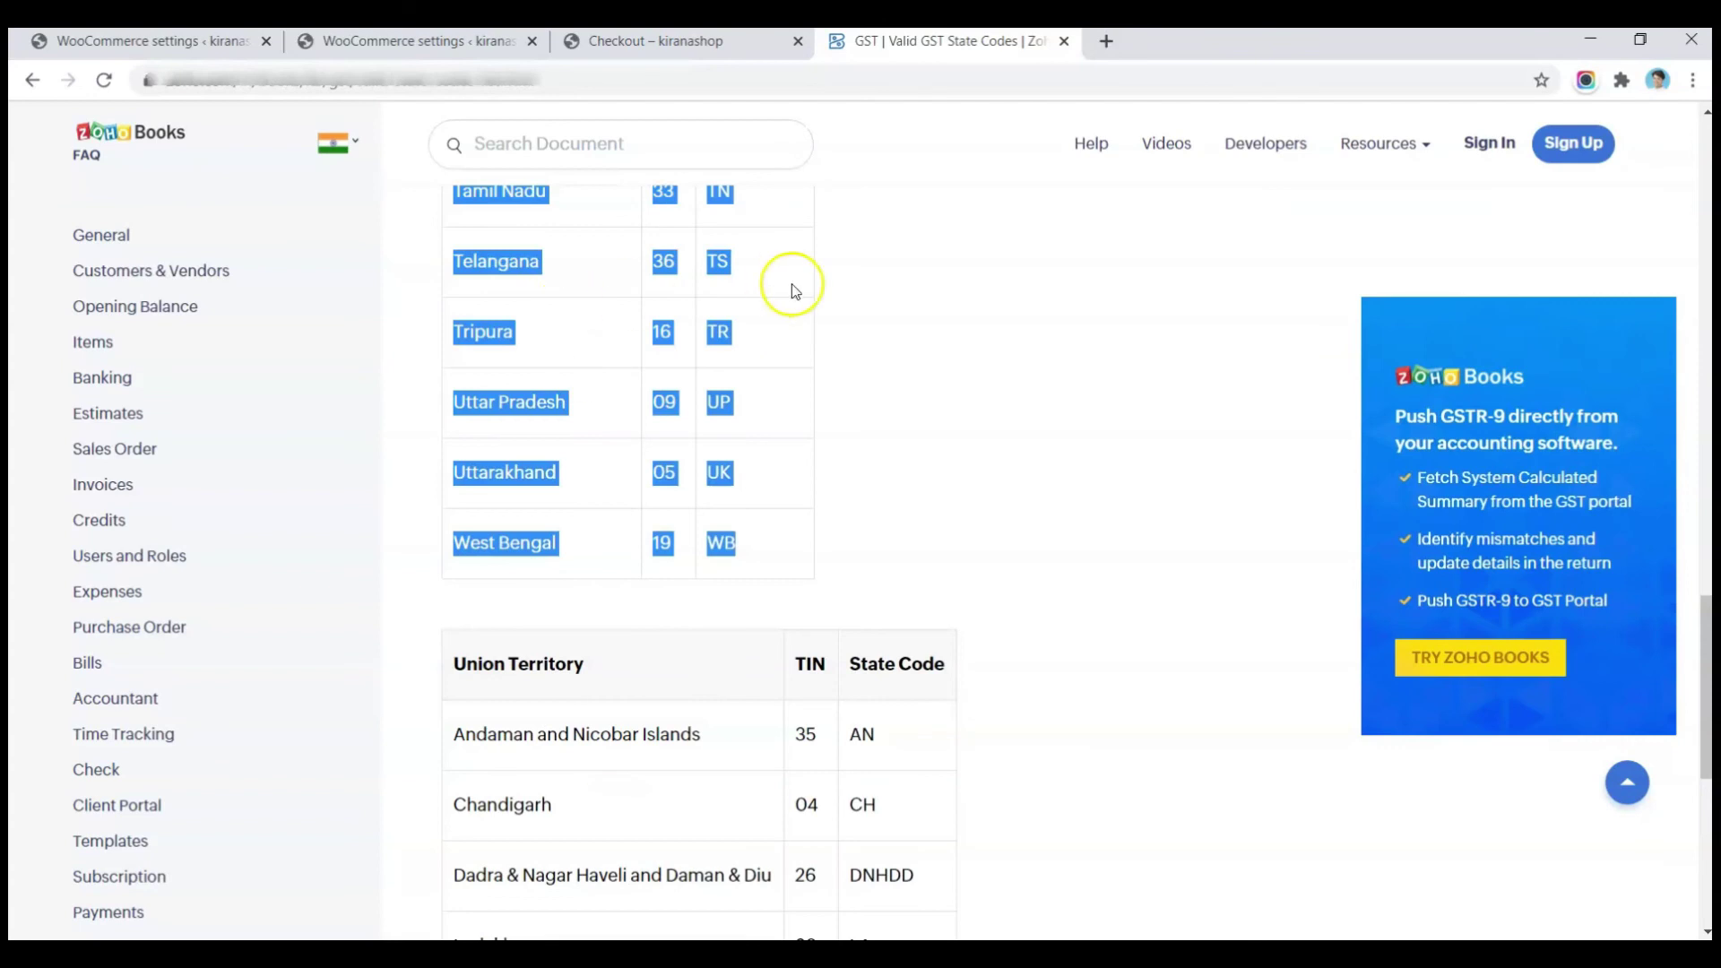
Copy the states table starting from the AD state code on the Zoho Books page and return to the tax rates workbook
click(795, 287)
scroll(795, 287, up, 5)
scroll(795, 287, up, 20)
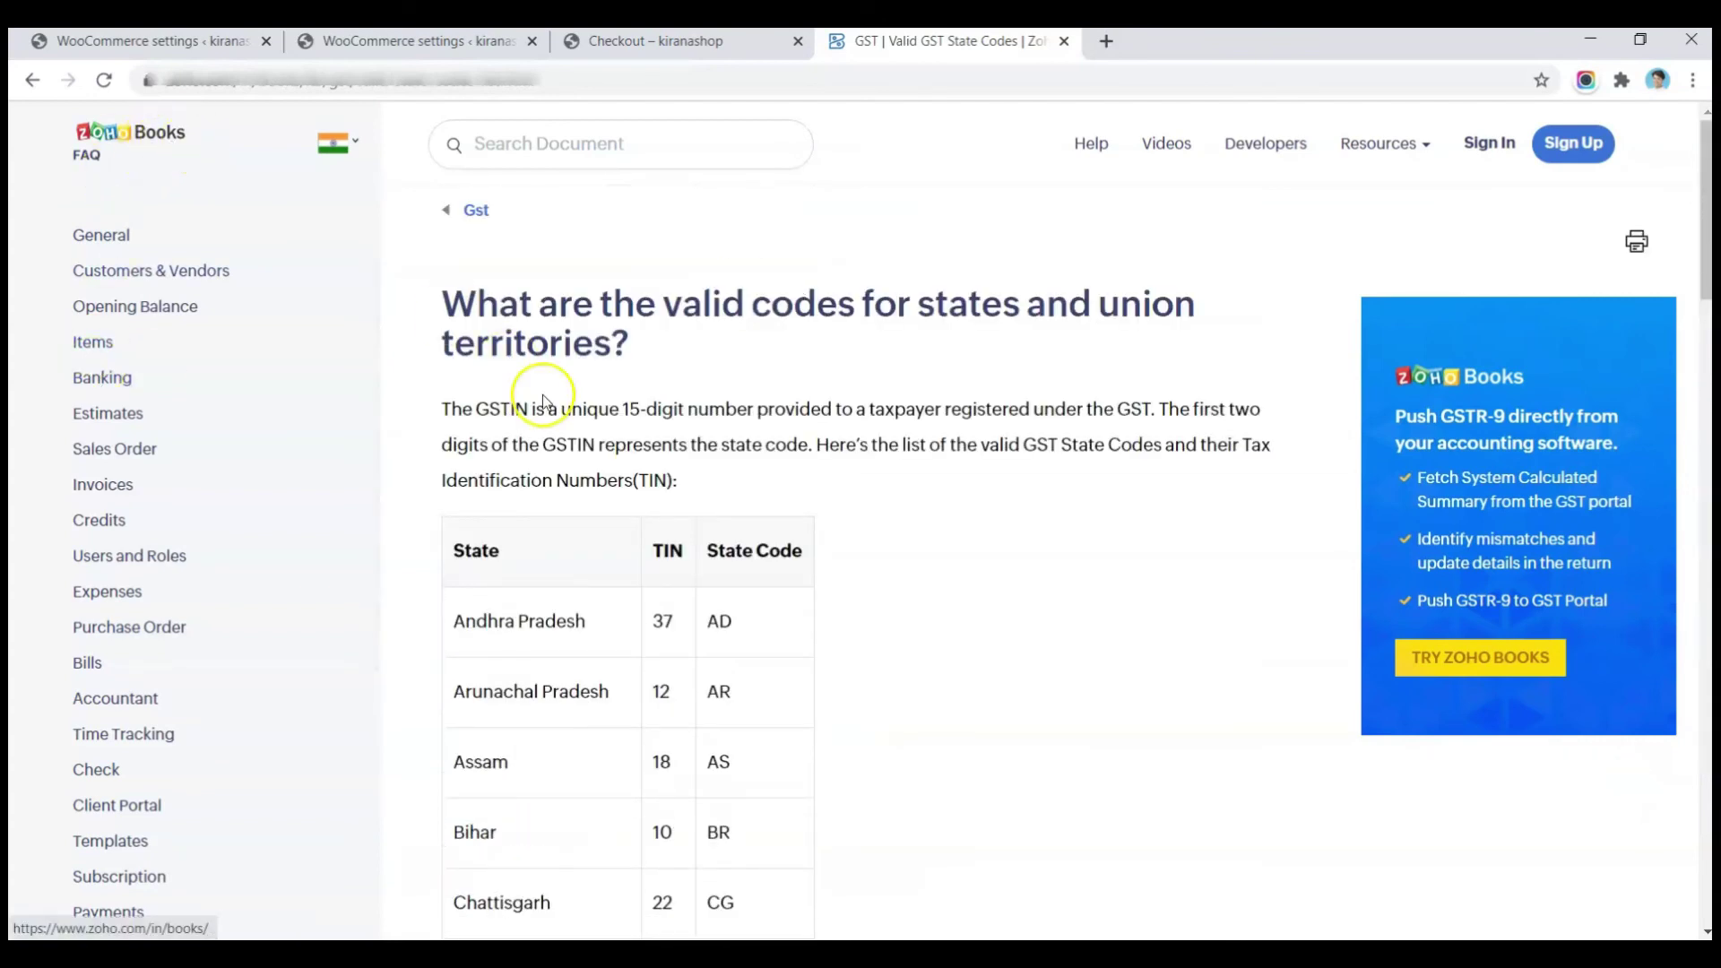
scroll(812, 567, down, 3)
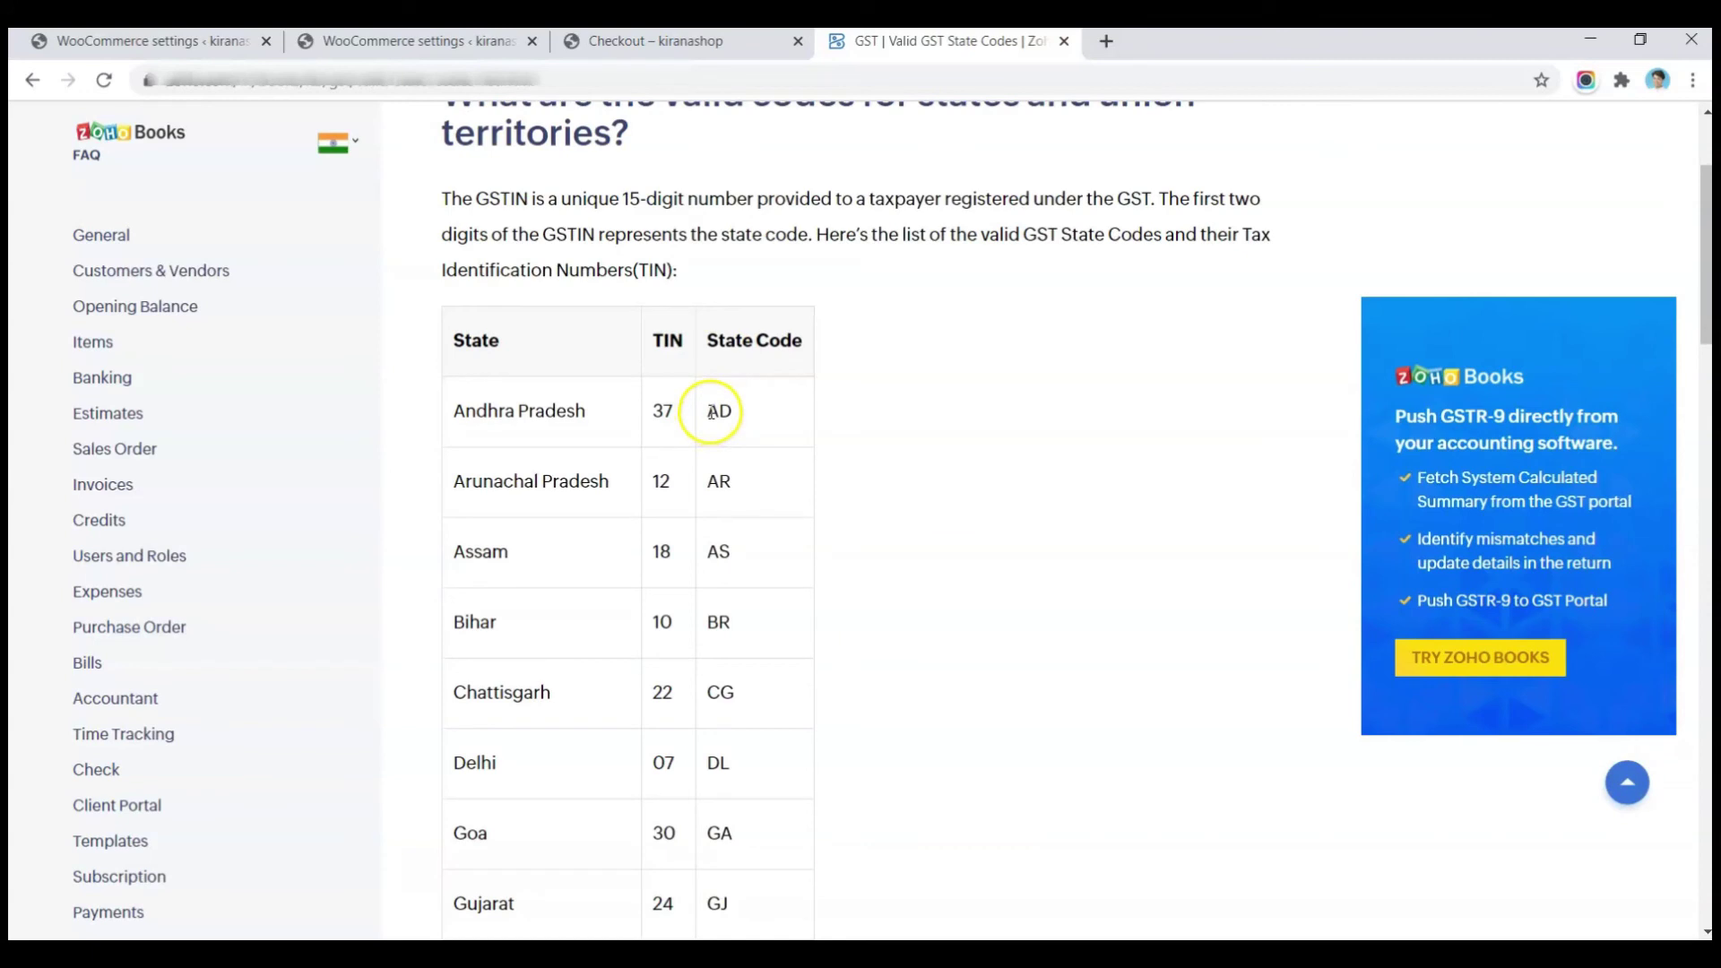
drag(711, 411, 764, 869)
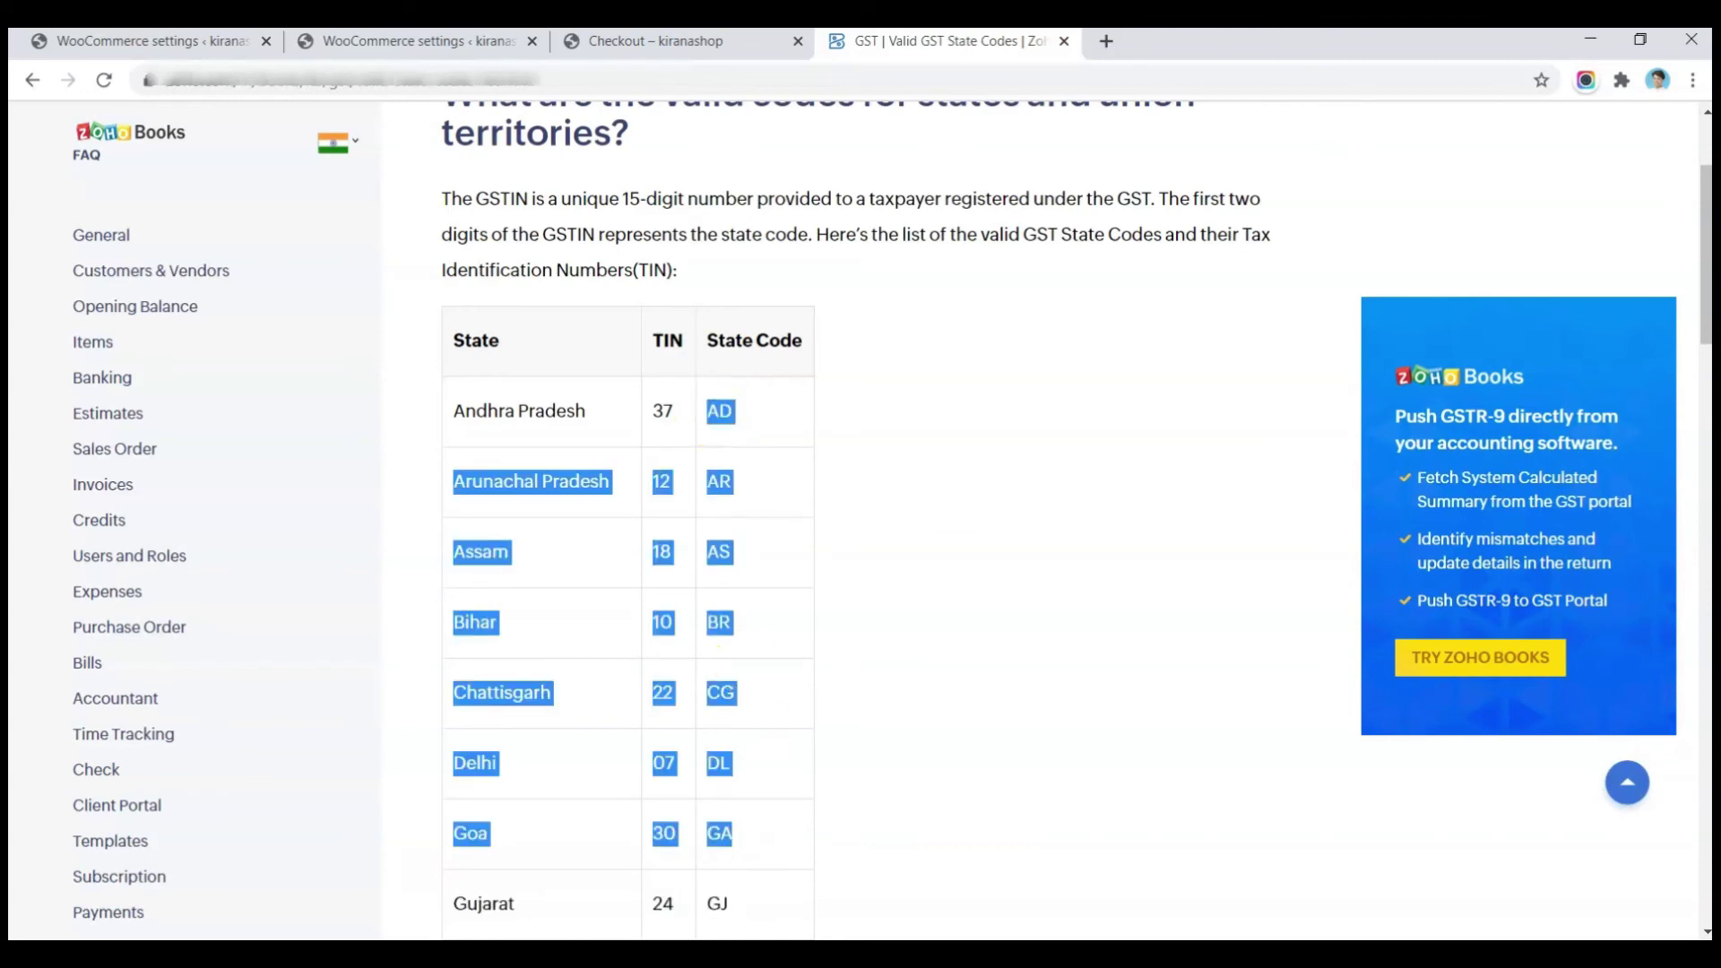
click(1238, 954)
click(168, 372)
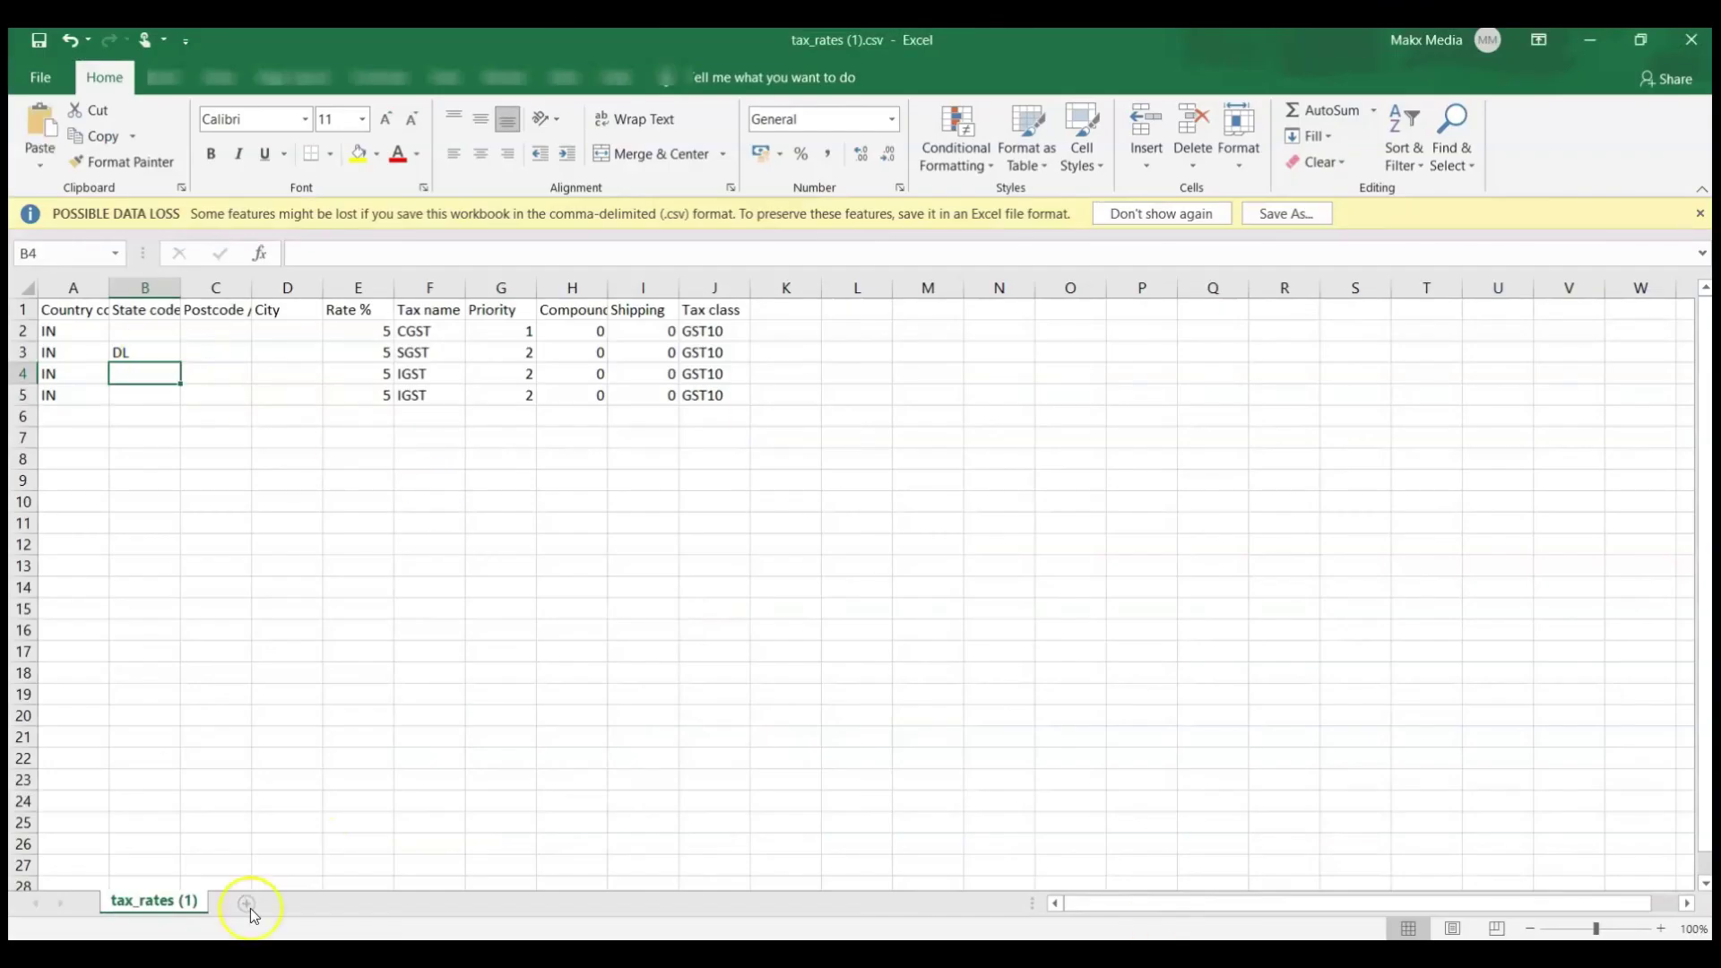
Add a new worksheet to the workbook and paste the copied states table starting at cell A1
click(252, 908)
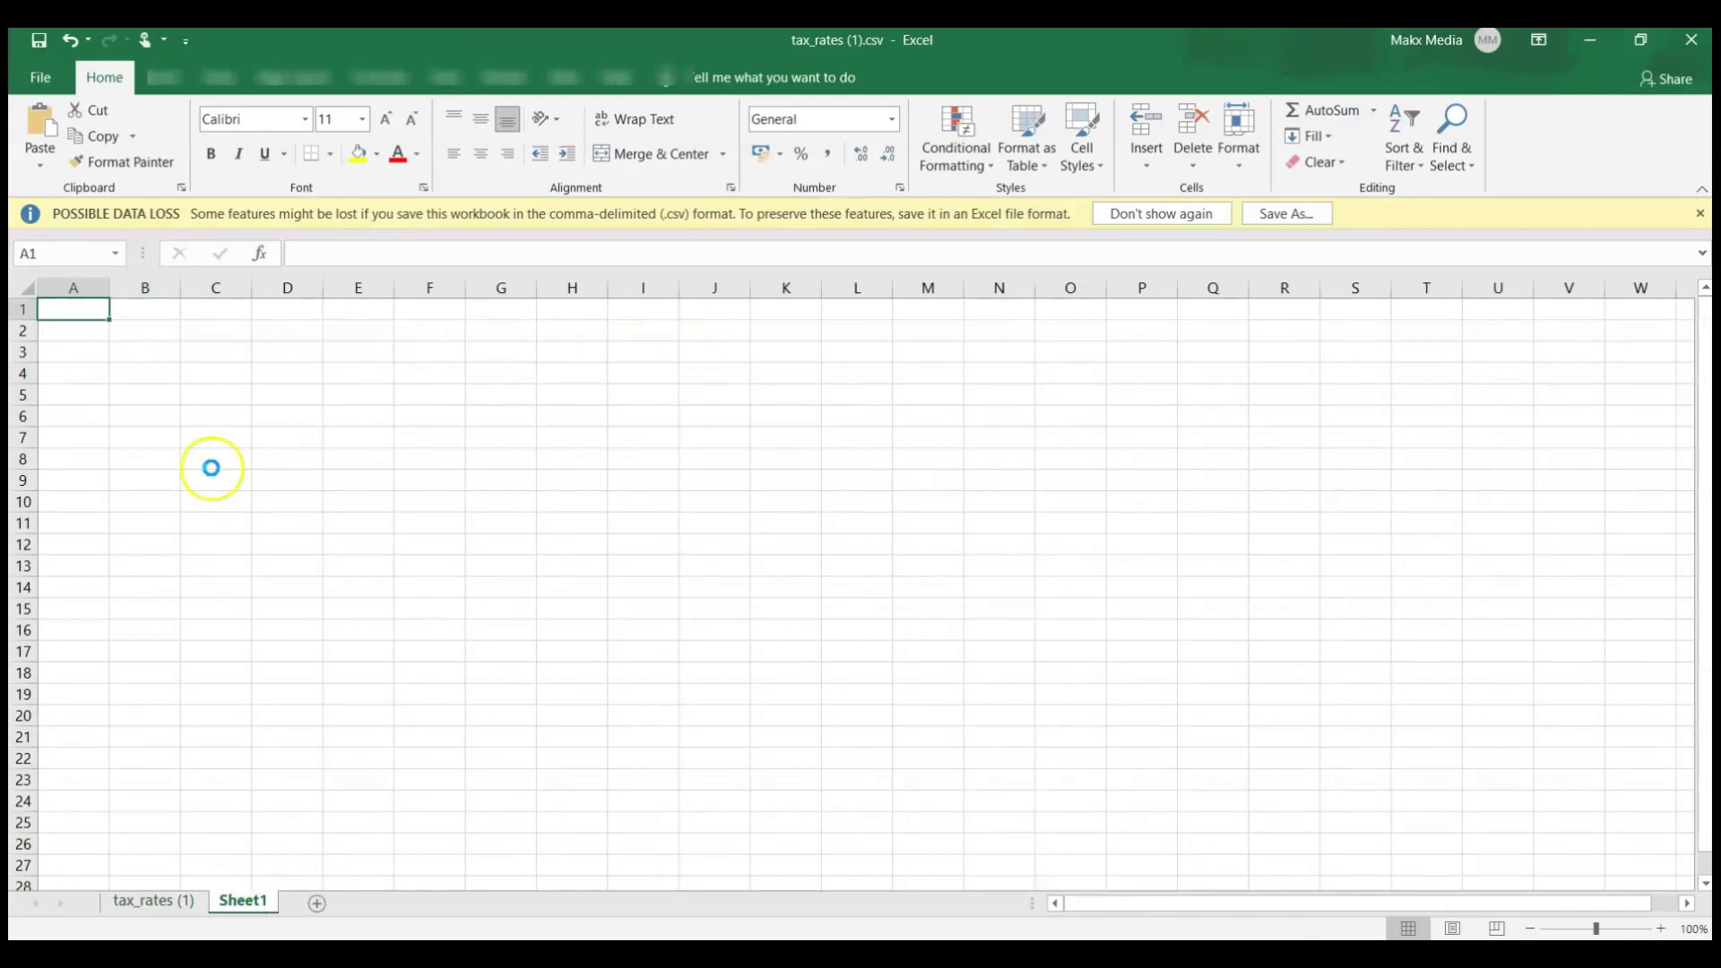
key(ctrl+v)
click(208, 337)
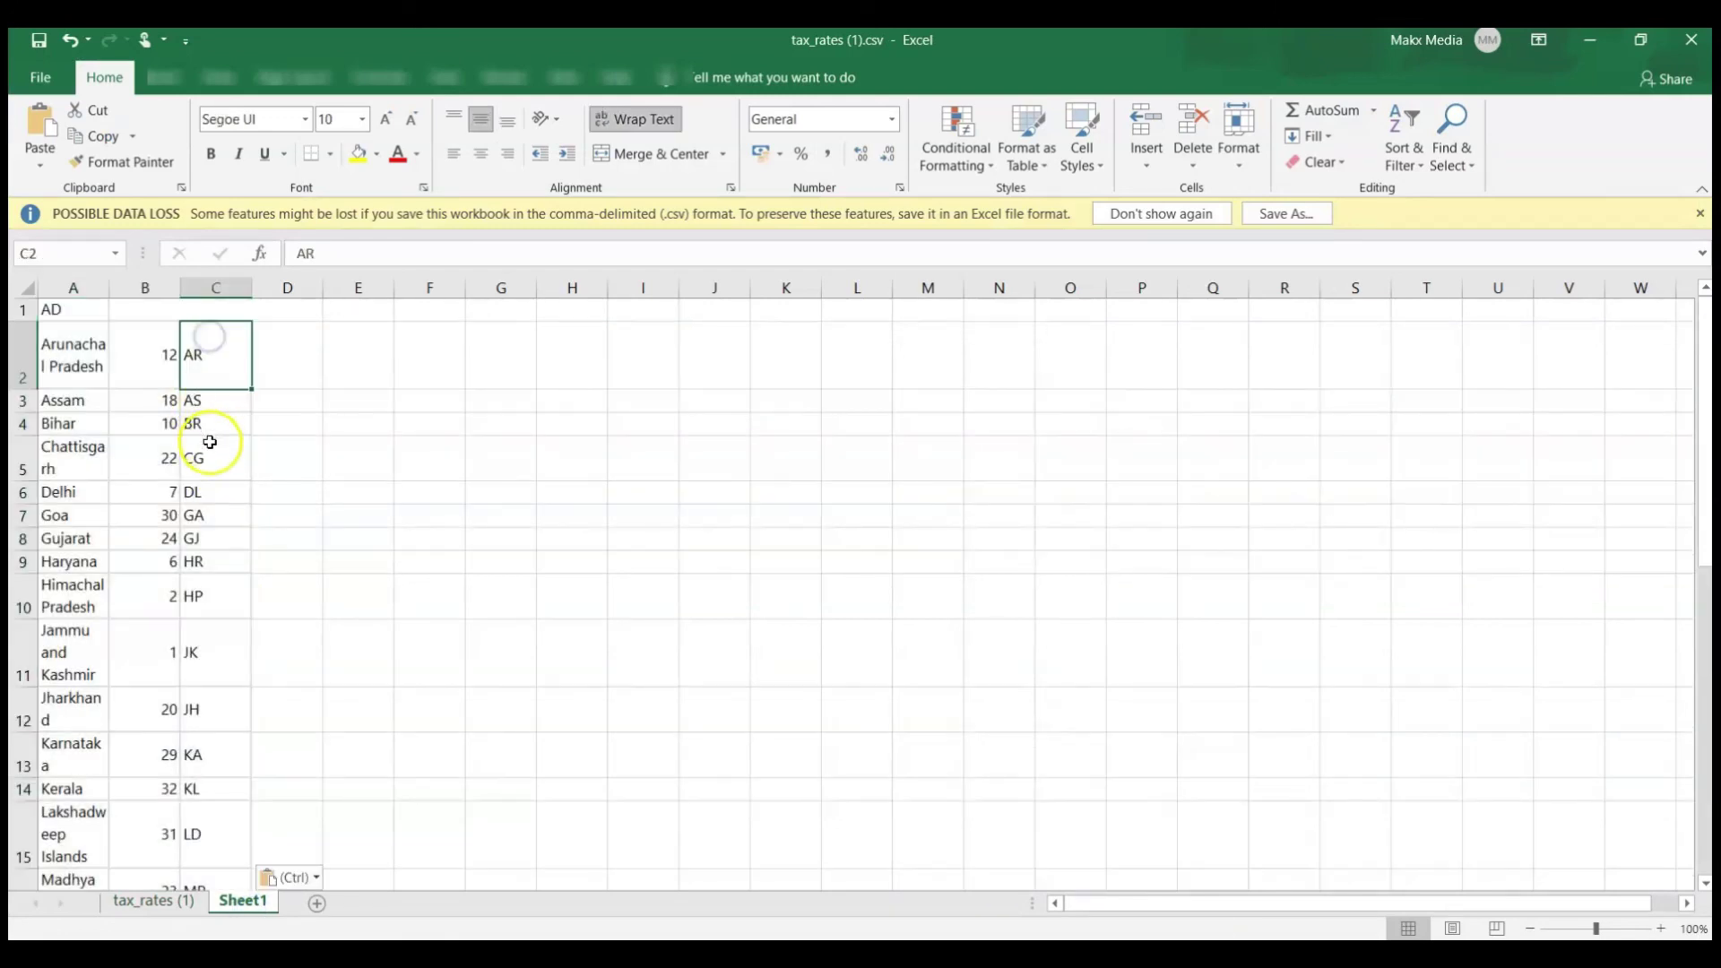
Delete the Delhi row from the state list on Sheet1
click(23, 492)
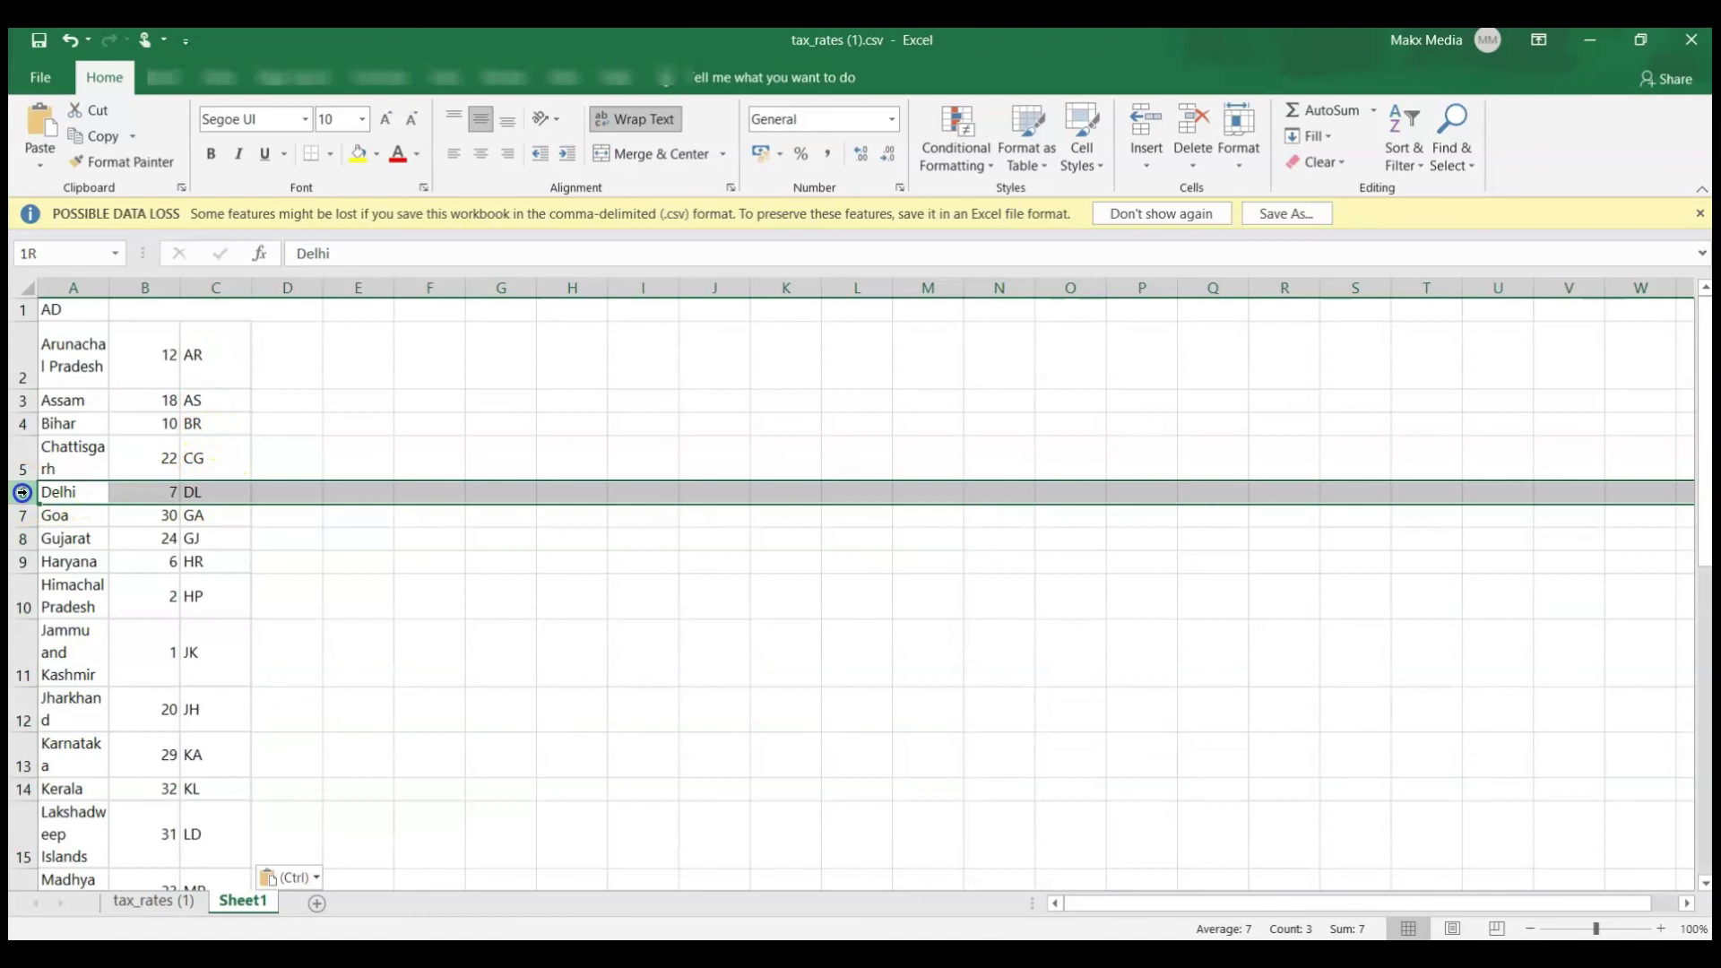
right_click(23, 492)
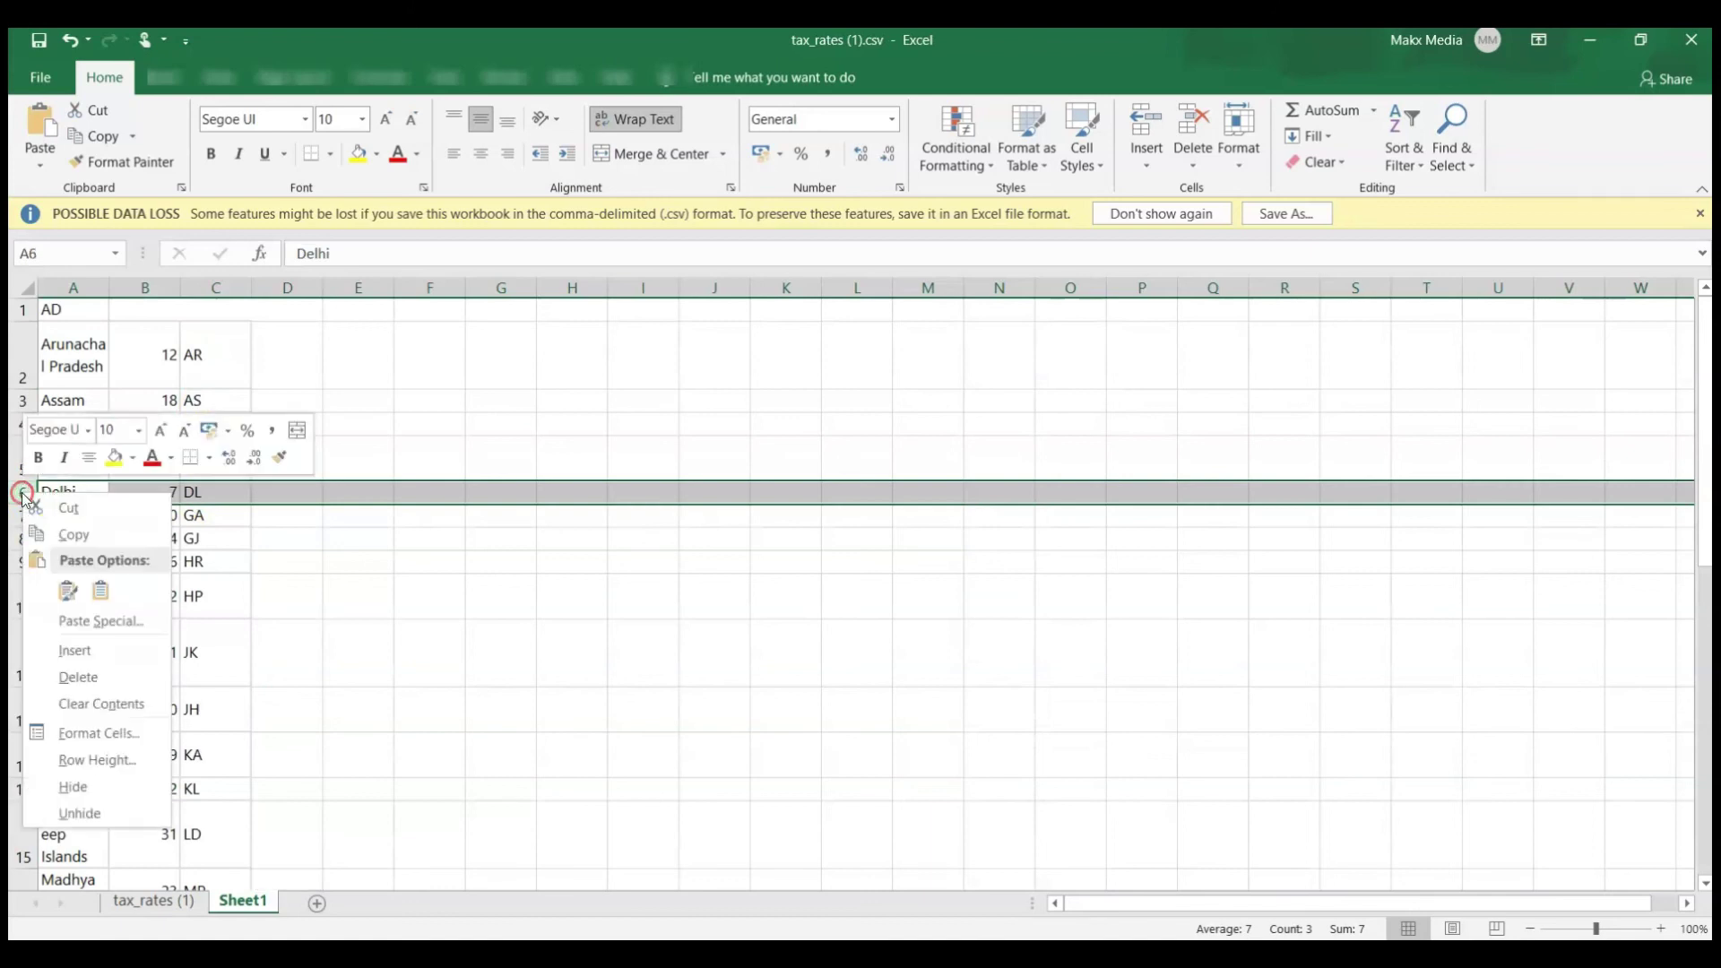
click(76, 678)
Copy the state codes AR through WB from Sheet1 column C and paste them into the tax_rates (1) sheet starting at B4
click(219, 349)
key(shift+Down)
key(shift+Down)
key(shift+Down)
key(shift+Down)
key(shift+Down)
key(shift+Down)
key(shift+Down)
key(shift+Down)
key(shift+Down)
key(shift+Down)
key(shift+Down)
key(shift+Down)
key(shift+Down)
key(shift+Down)
key(shift+Down)
key(shift+Down)
key(shift+Down)
key(shift+Down)
key(shift+Down)
key(shift+Down)
key(shift+Down)
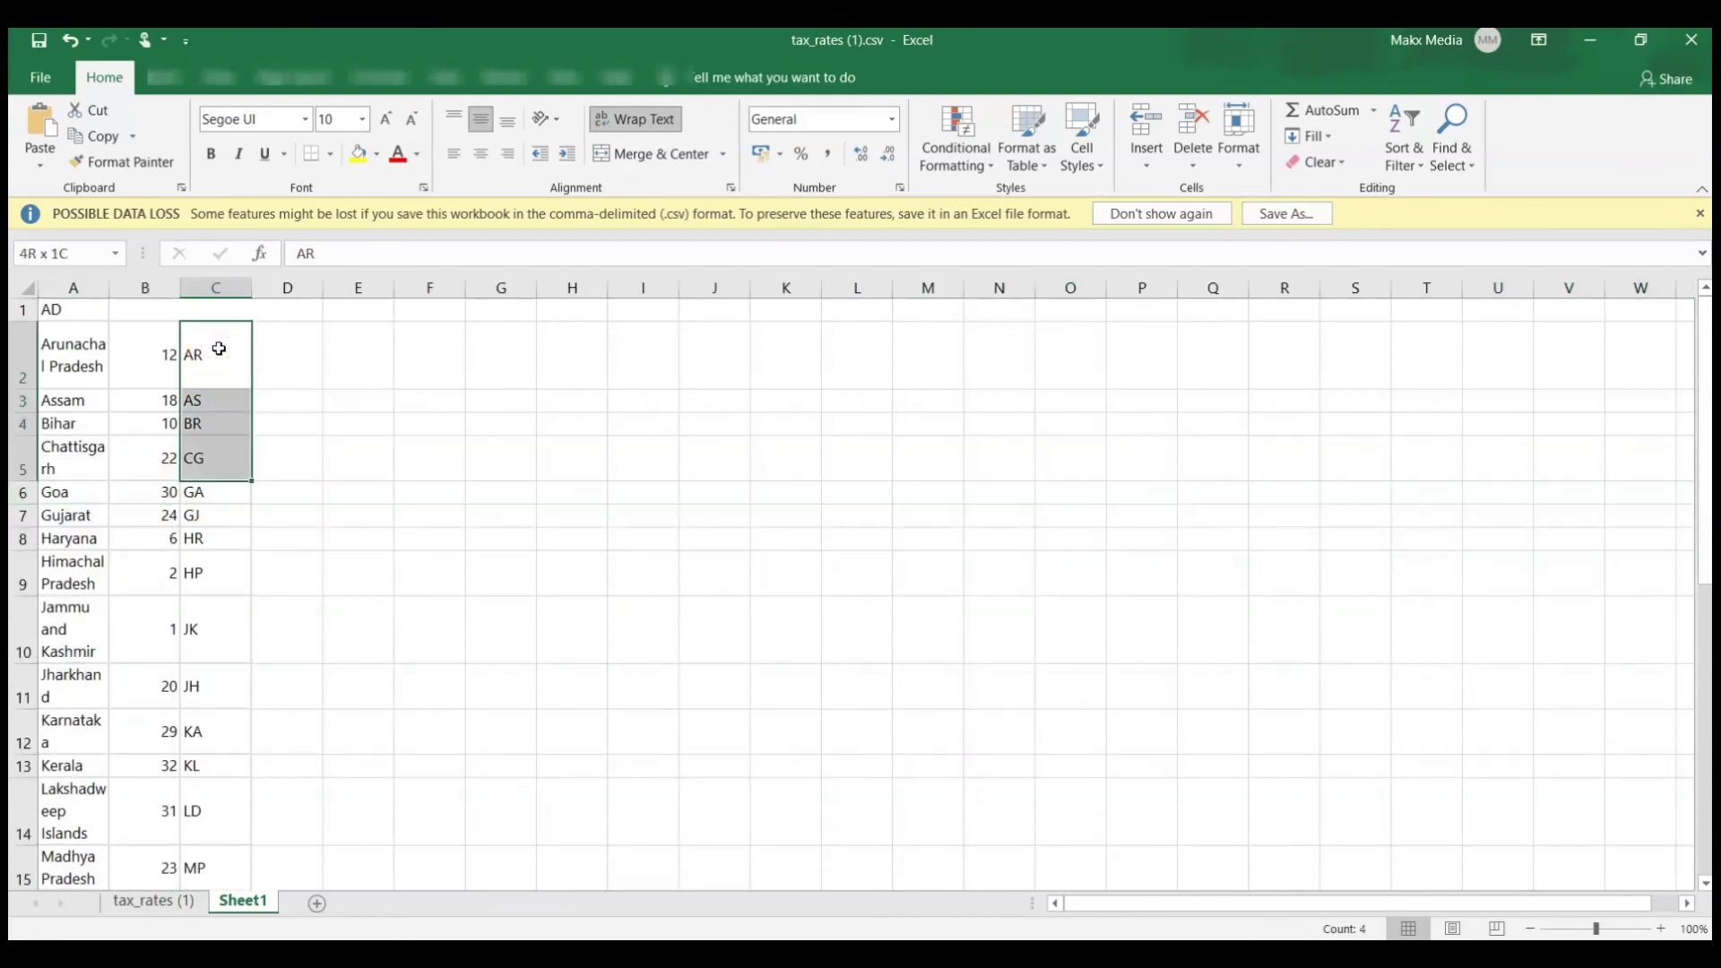
key(shift+Down)
key(shift+Down)
key(shift+Down)
key(shift+Down)
key(shift+Up)
key(shift+Up)
key(shift+Up)
key(shift+Up)
key(shift+Up)
key(shift+Up)
key(shift+Up)
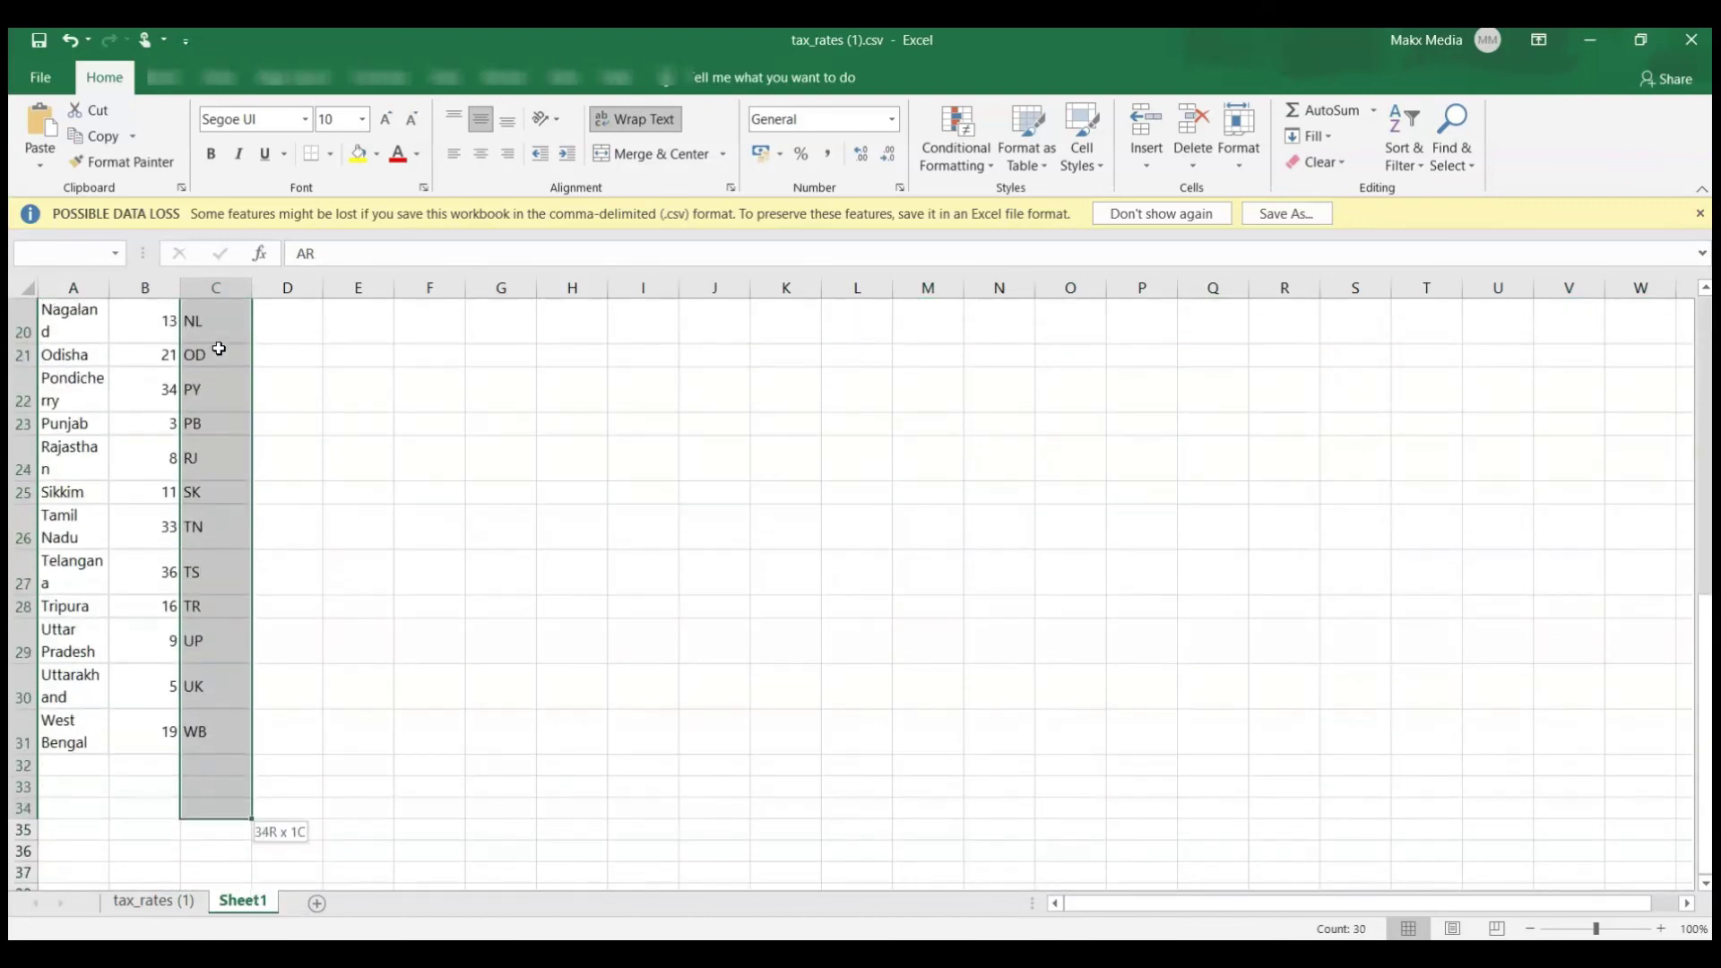
key(shift+Down)
key(ctrl+c)
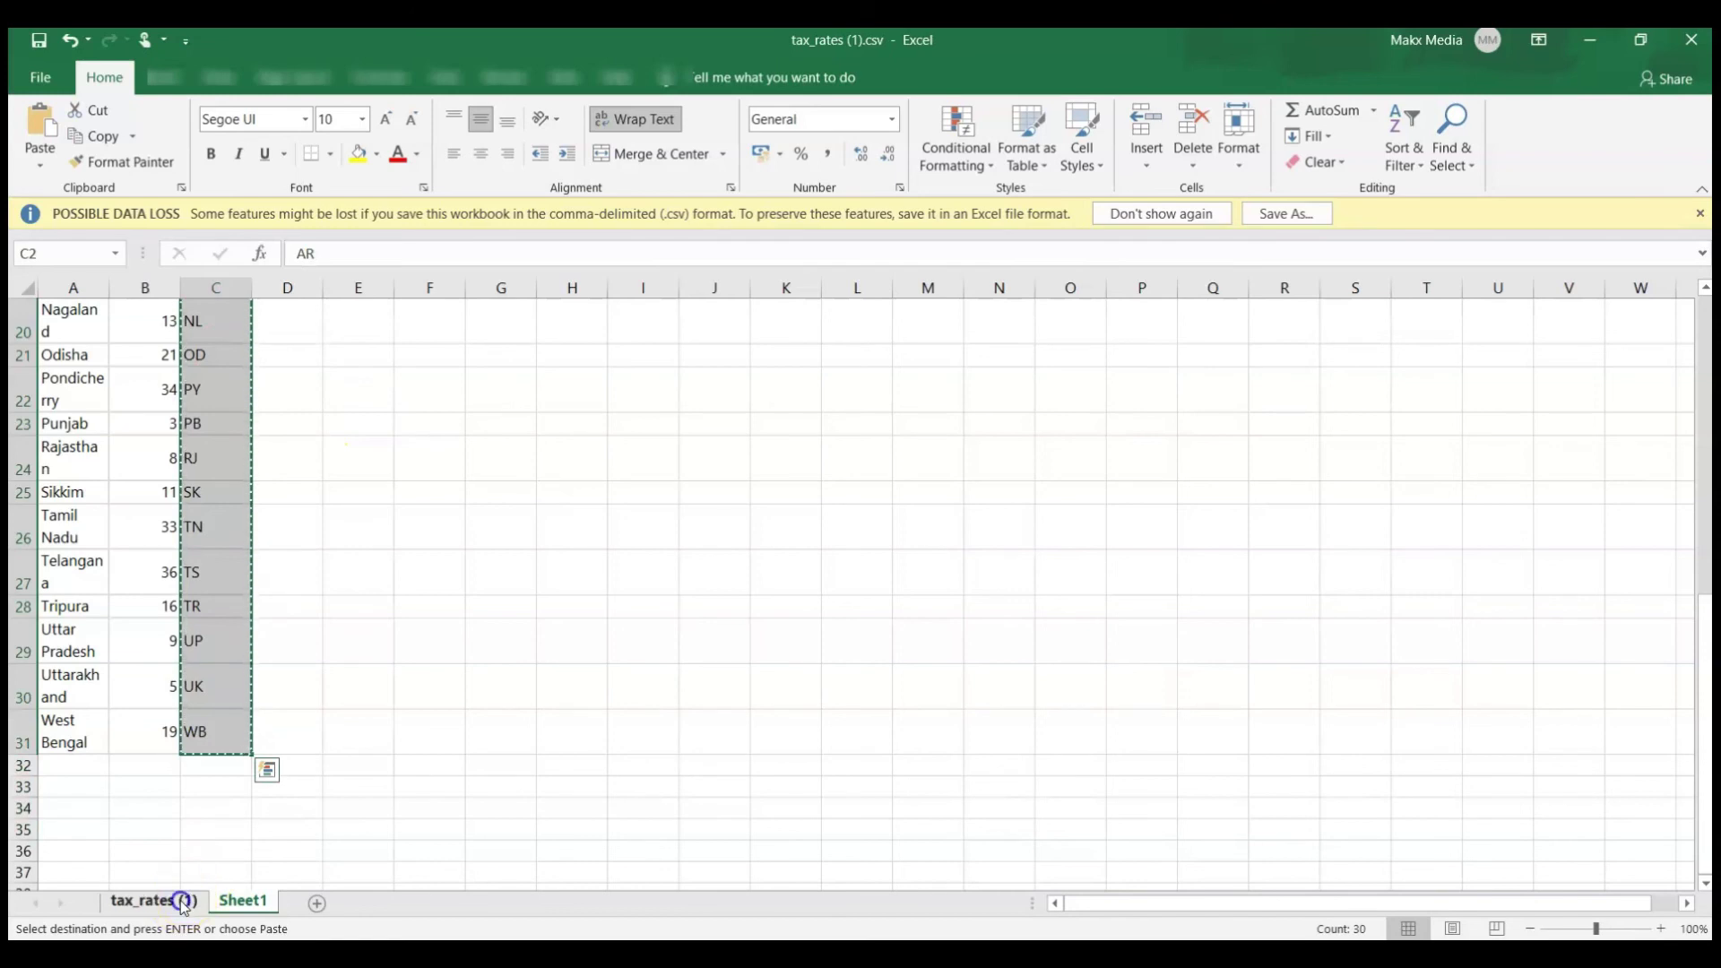
click(153, 900)
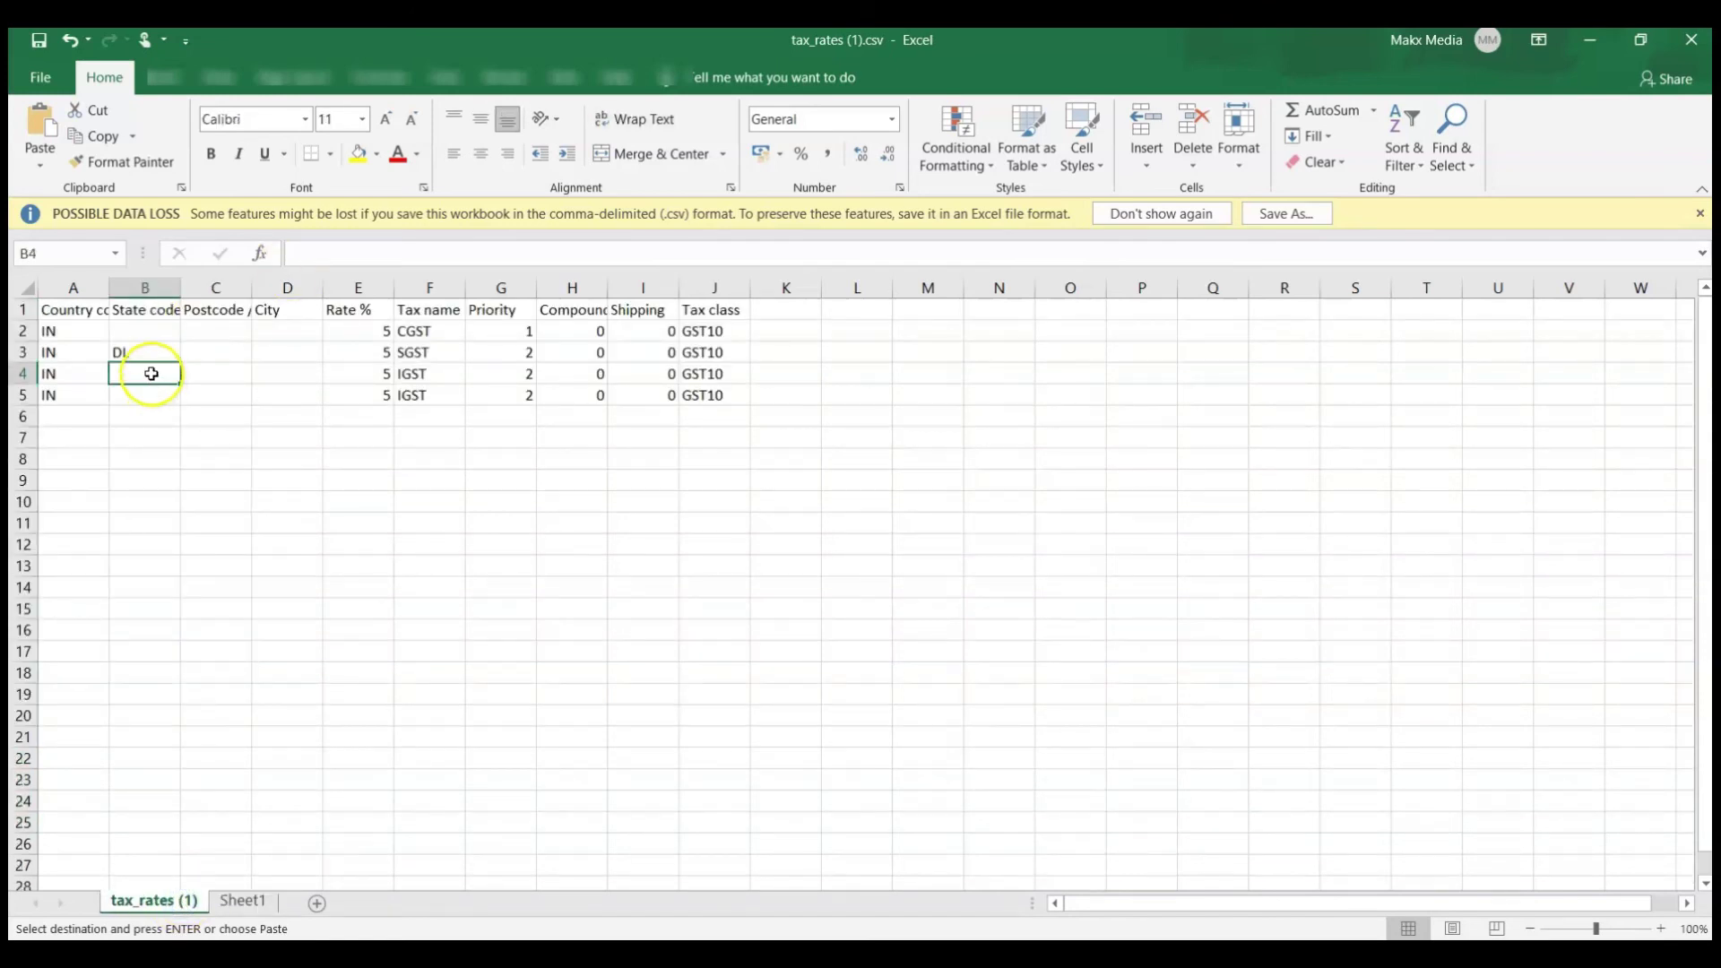
key(ctrl+v)
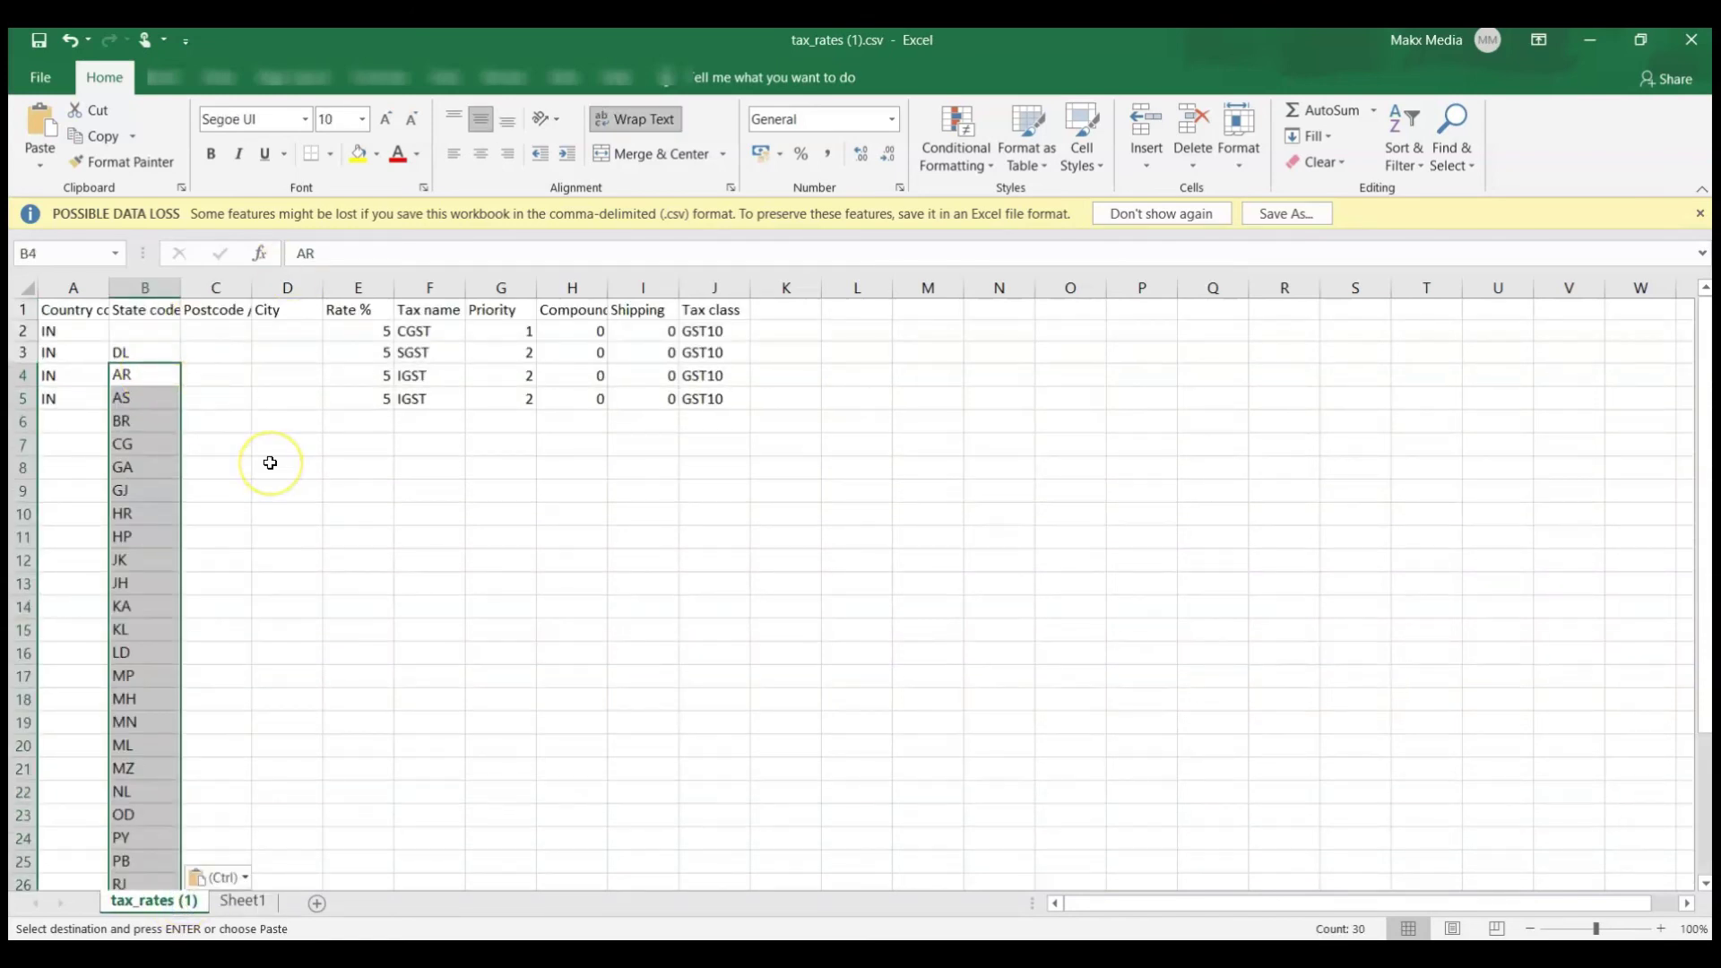
Fill the country code IN and the Rate % through Tax class values from row 5 down to row 33
click(75, 402)
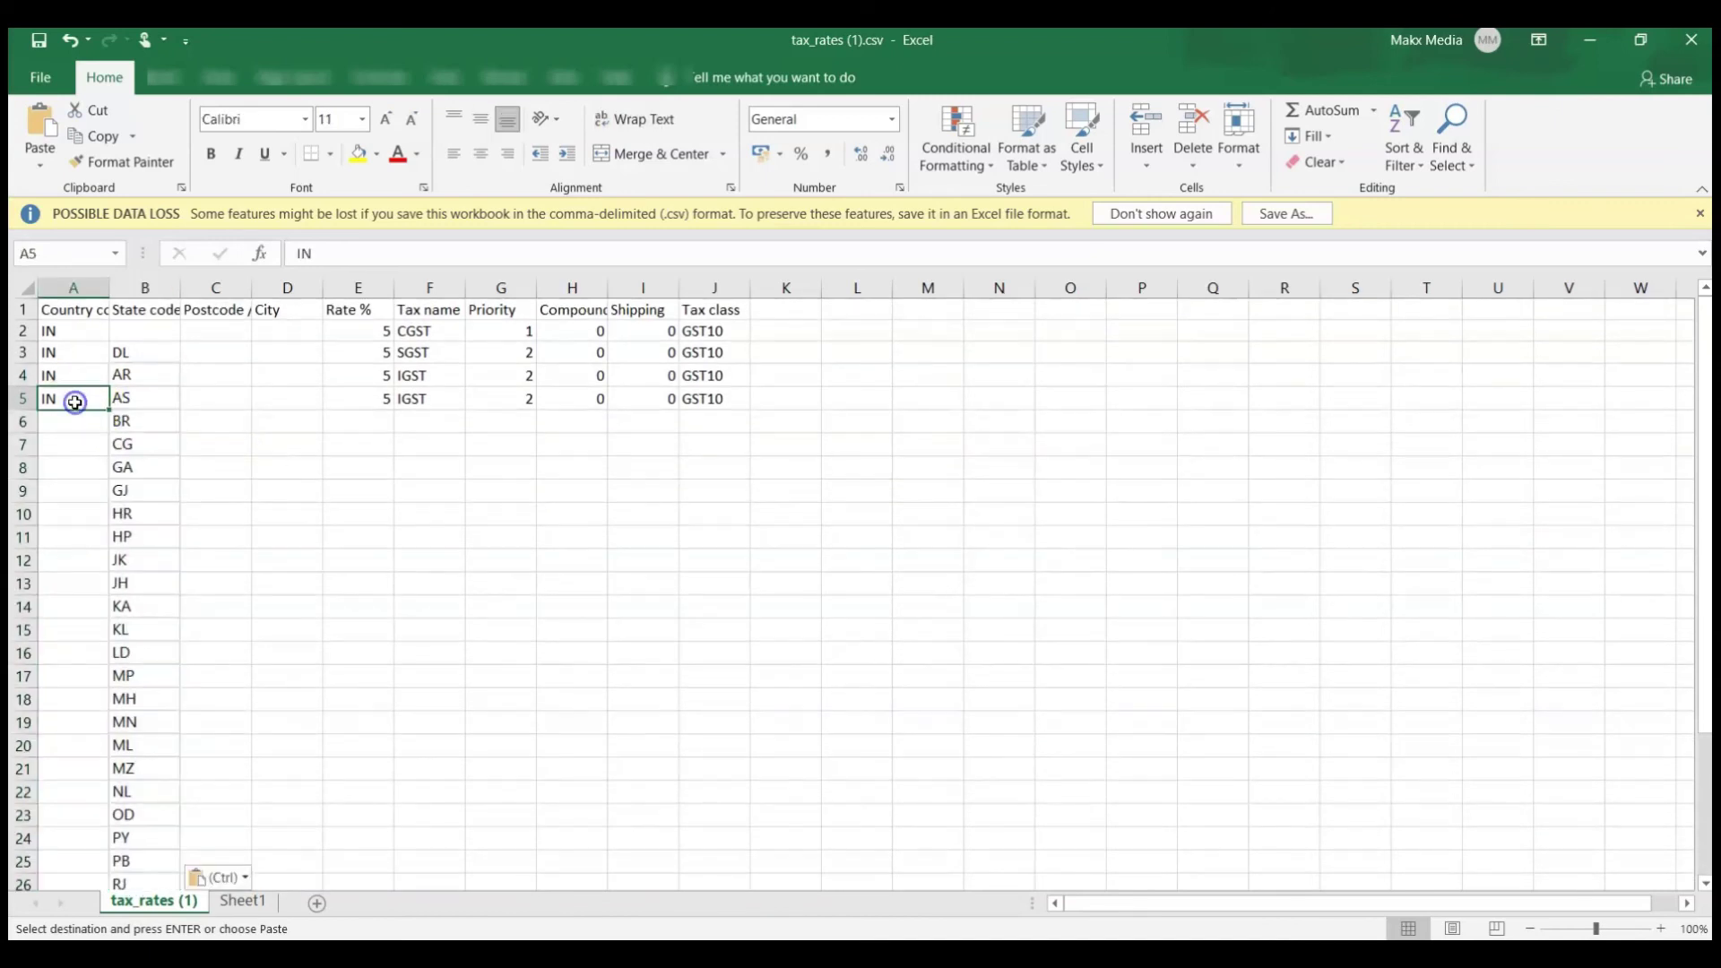
drag(109, 410, 97, 846)
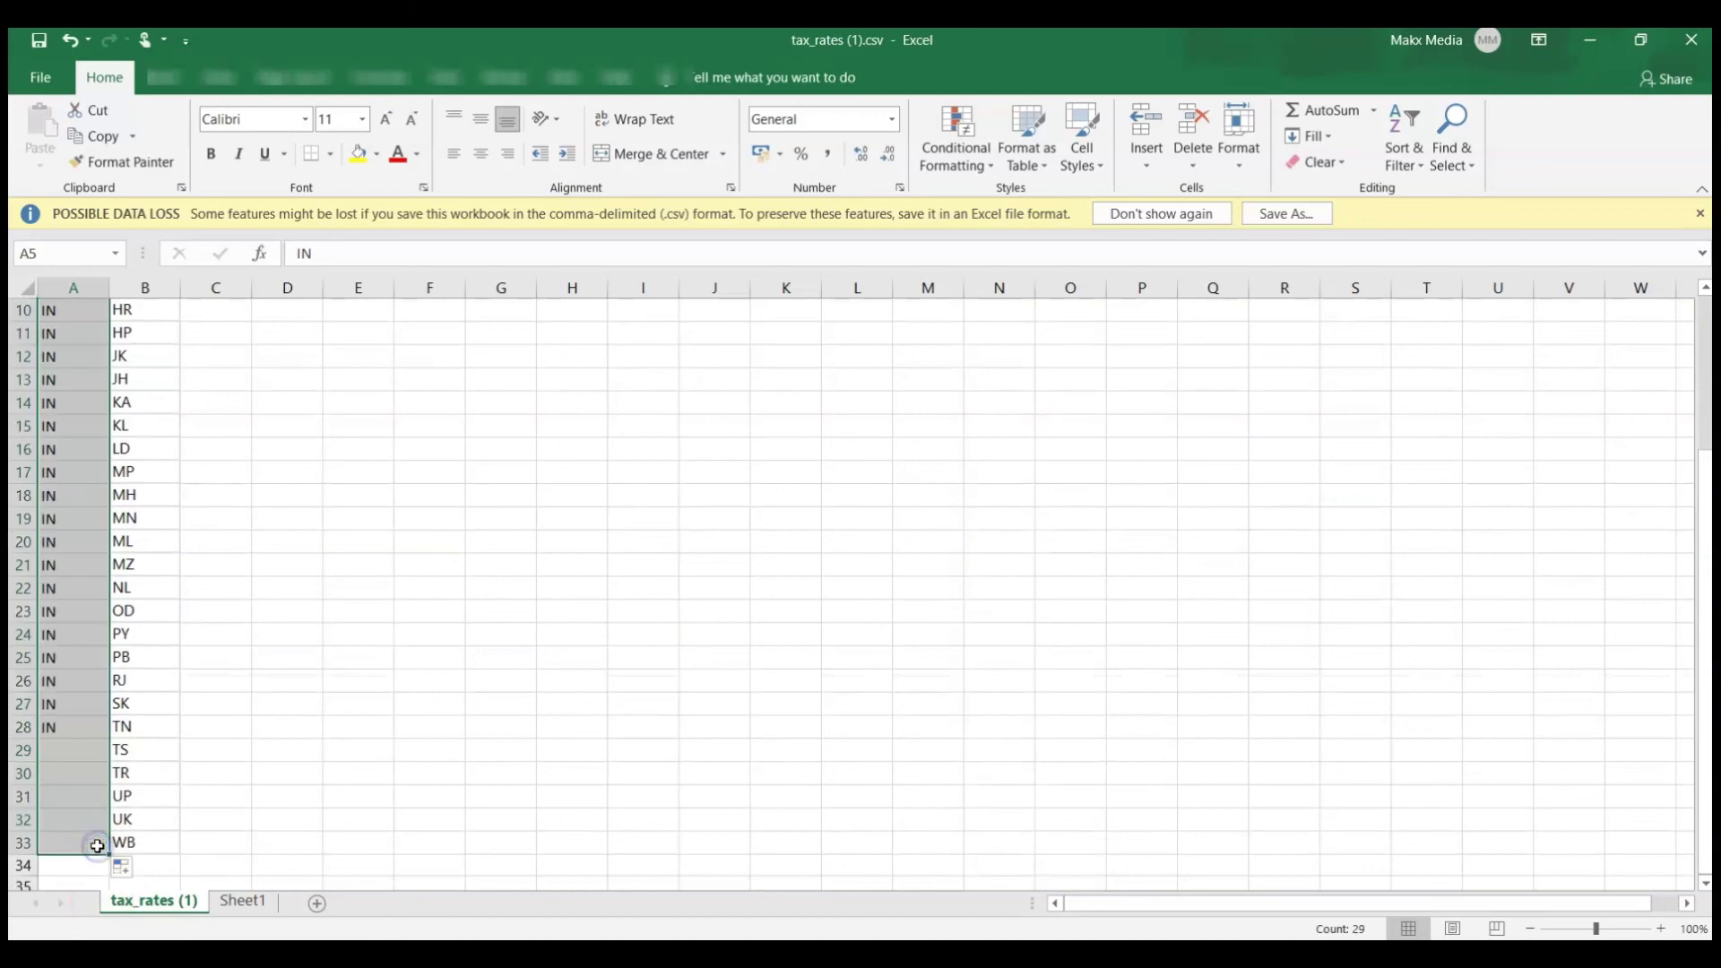
scroll(238, 664, up, 3)
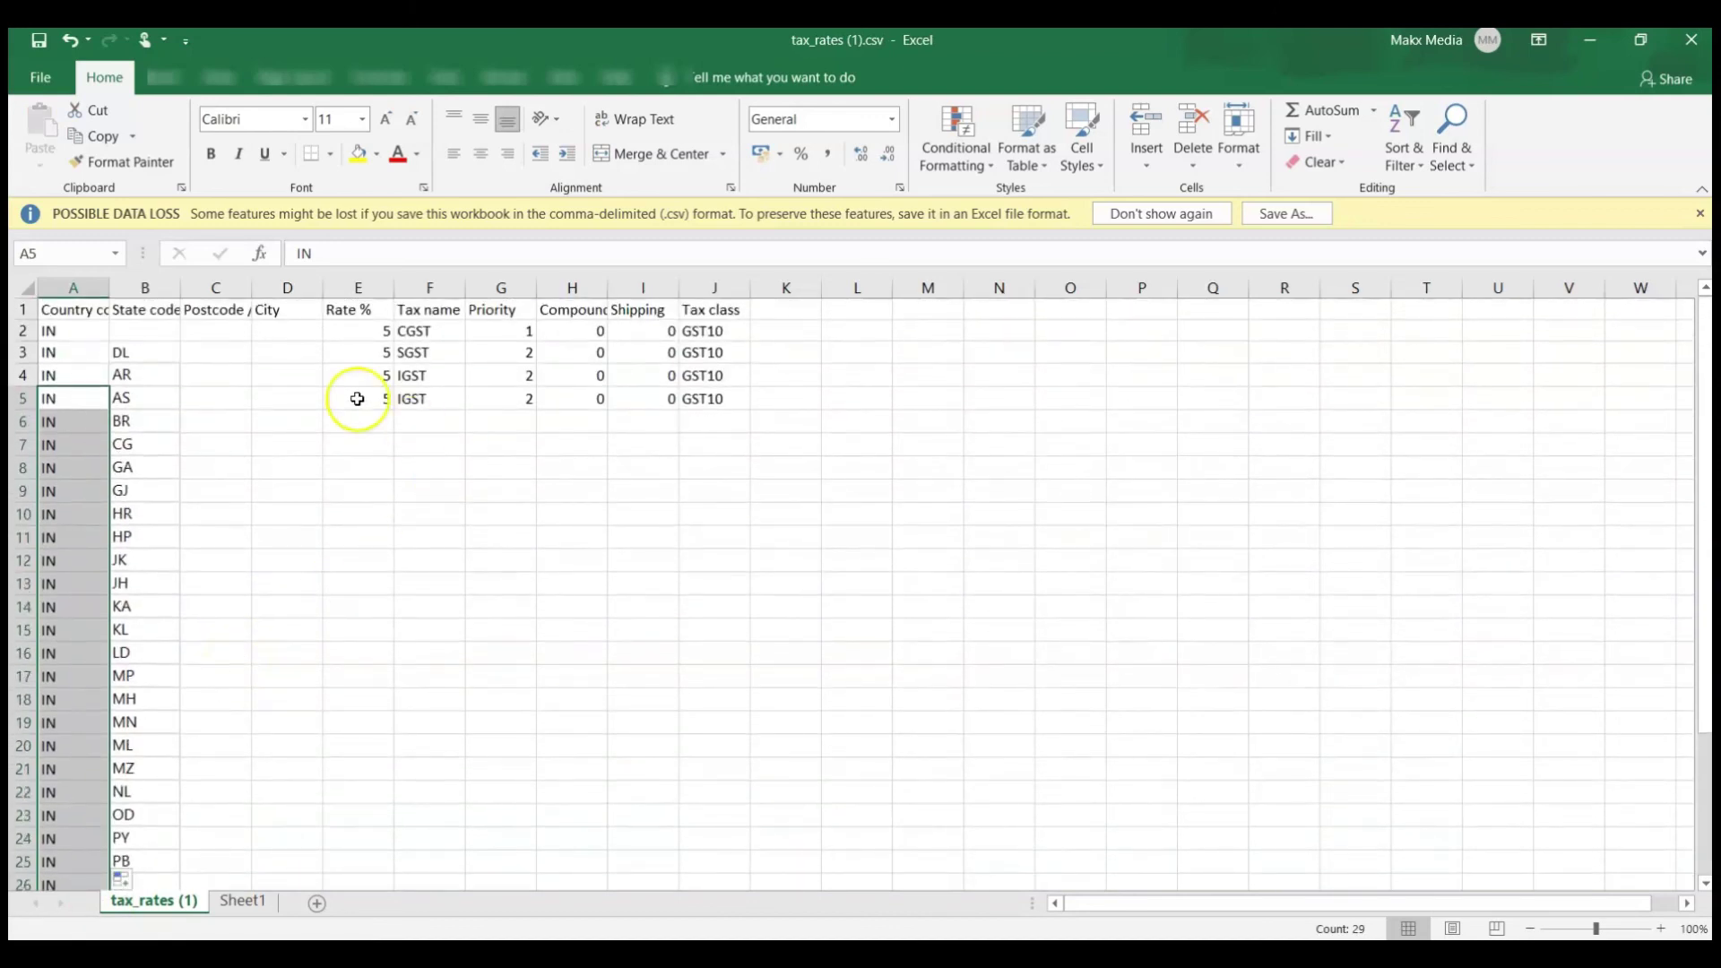
drag(359, 397, 757, 688)
scroll(648, 515, up, 5)
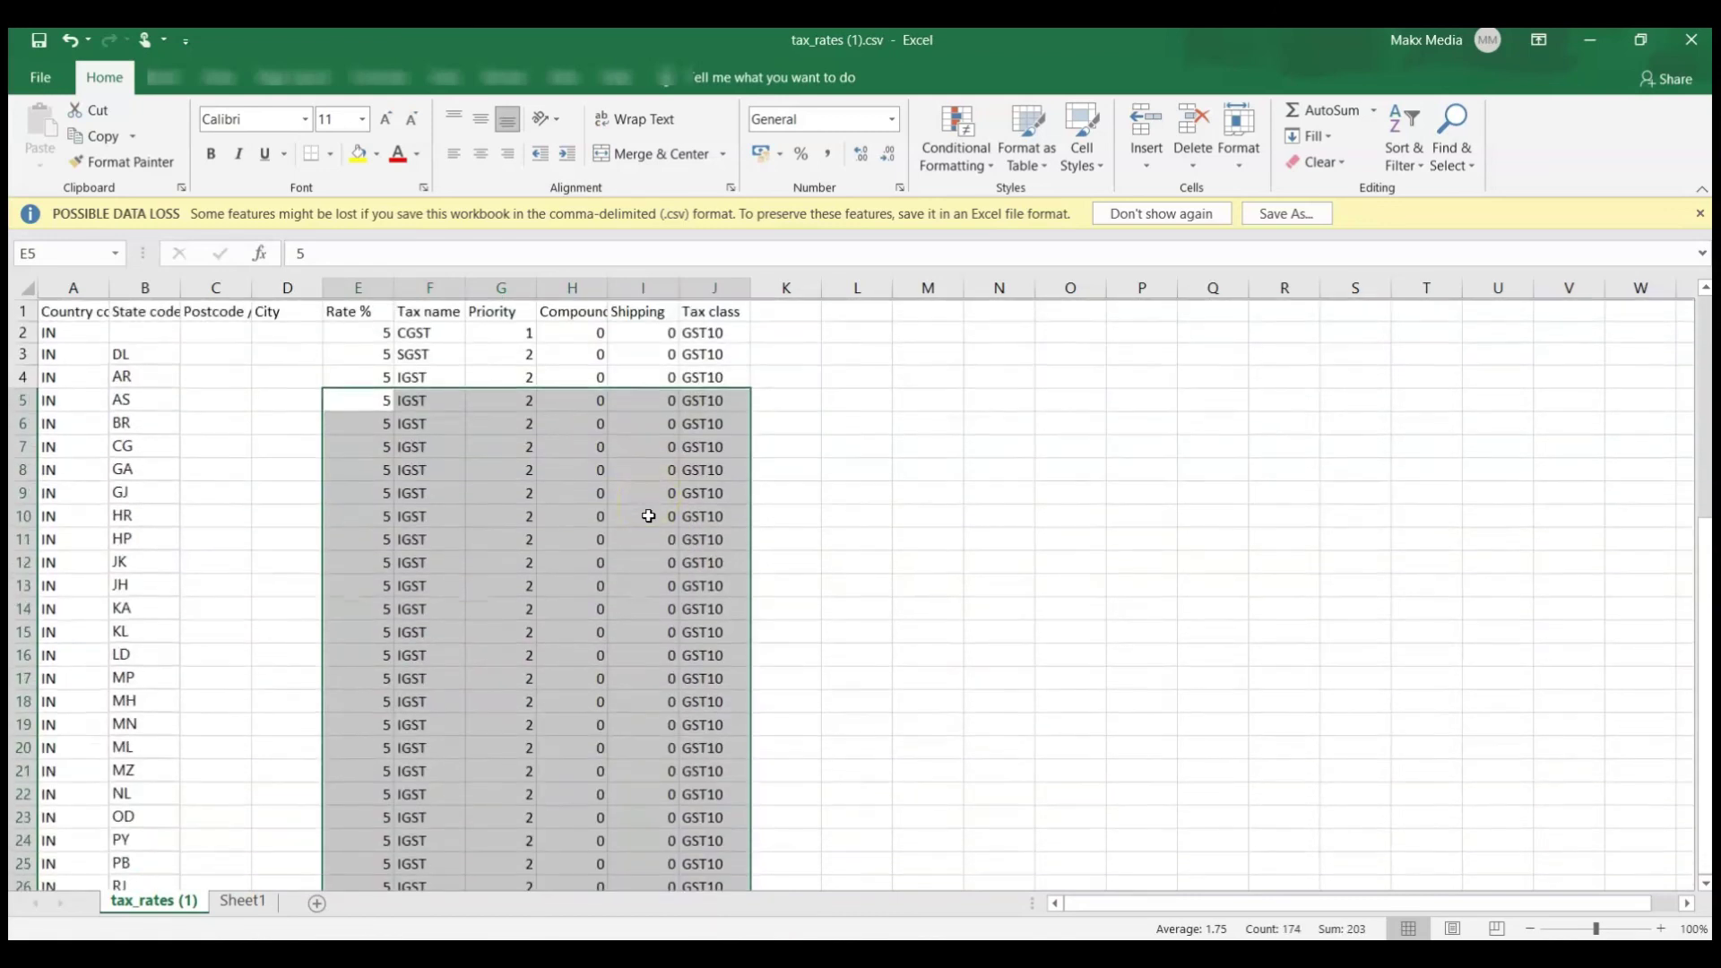
Examine the CGST row without a state code and the values across the DL row
click(127, 352)
click(142, 330)
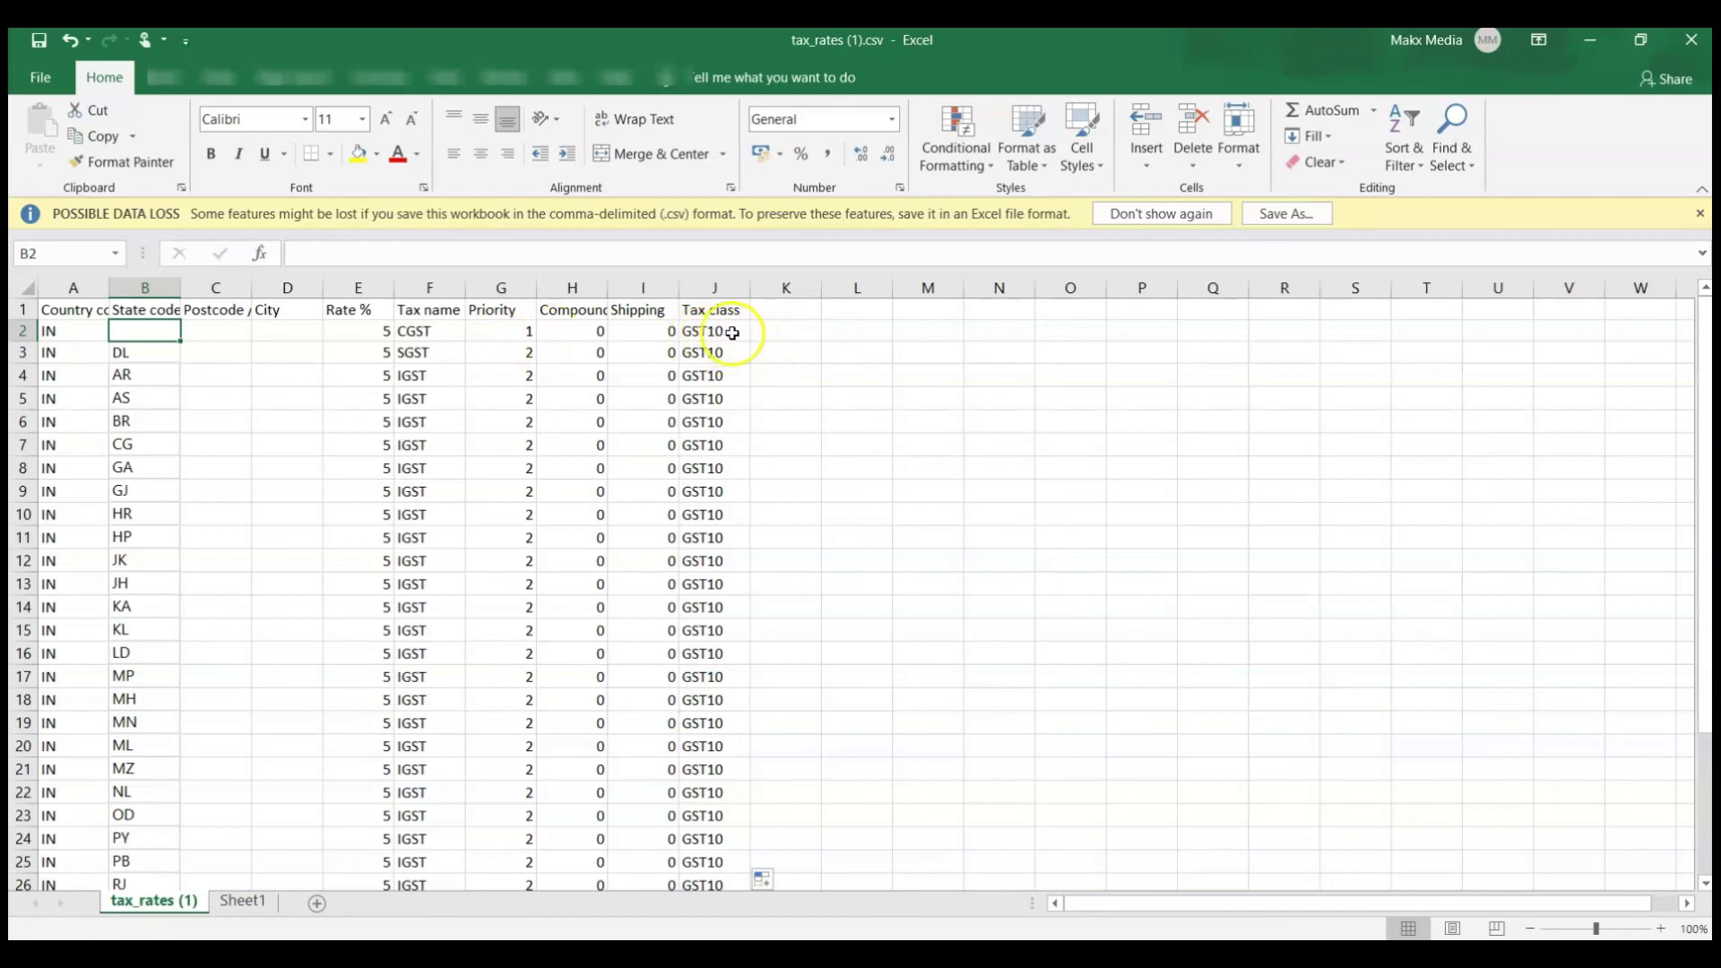
click(143, 353)
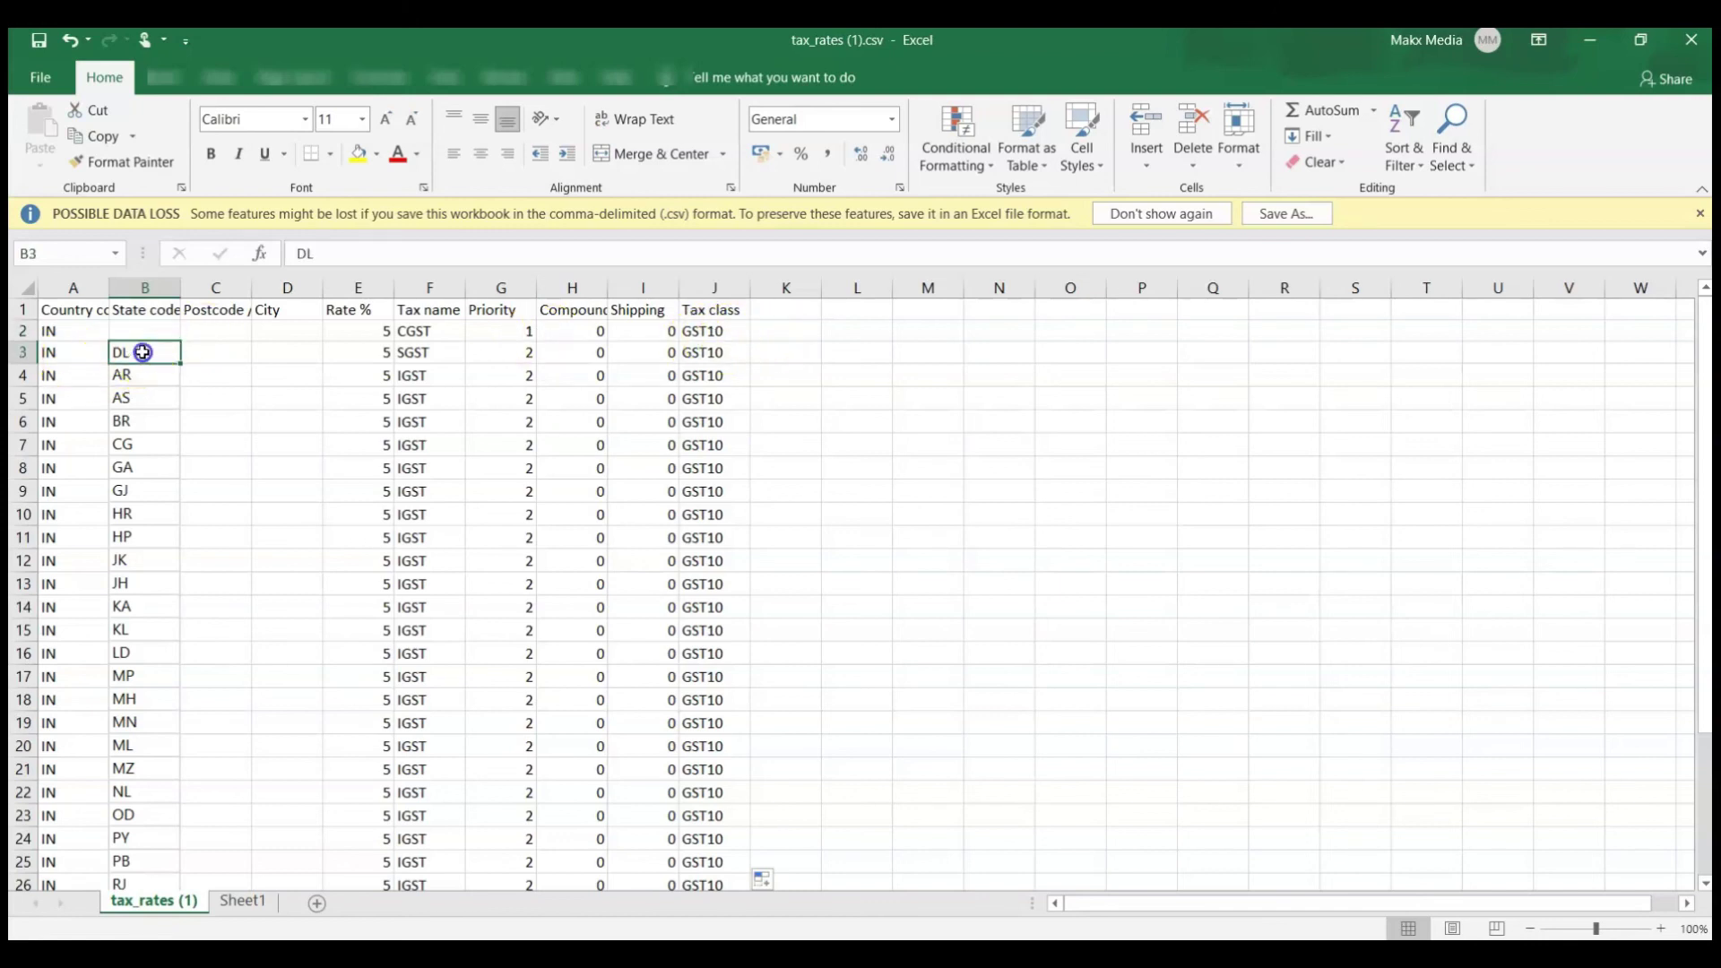
key(Right)
key(Right)
key(Right)
key(Right)
key(Left)
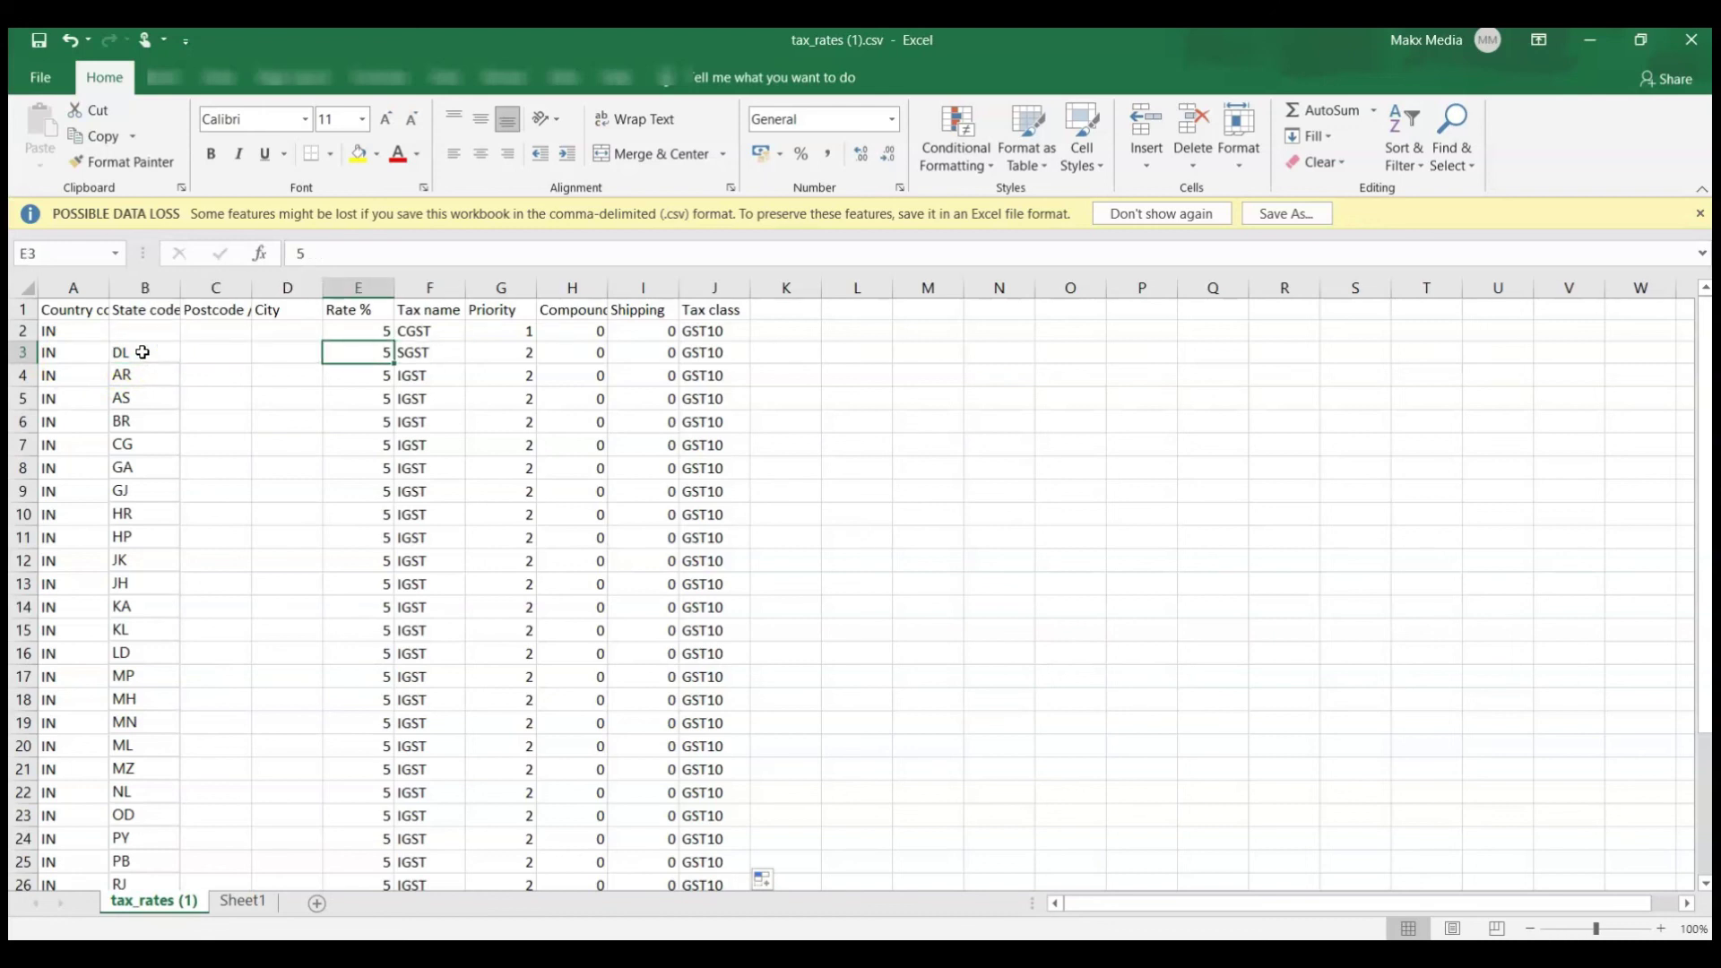
key(Right)
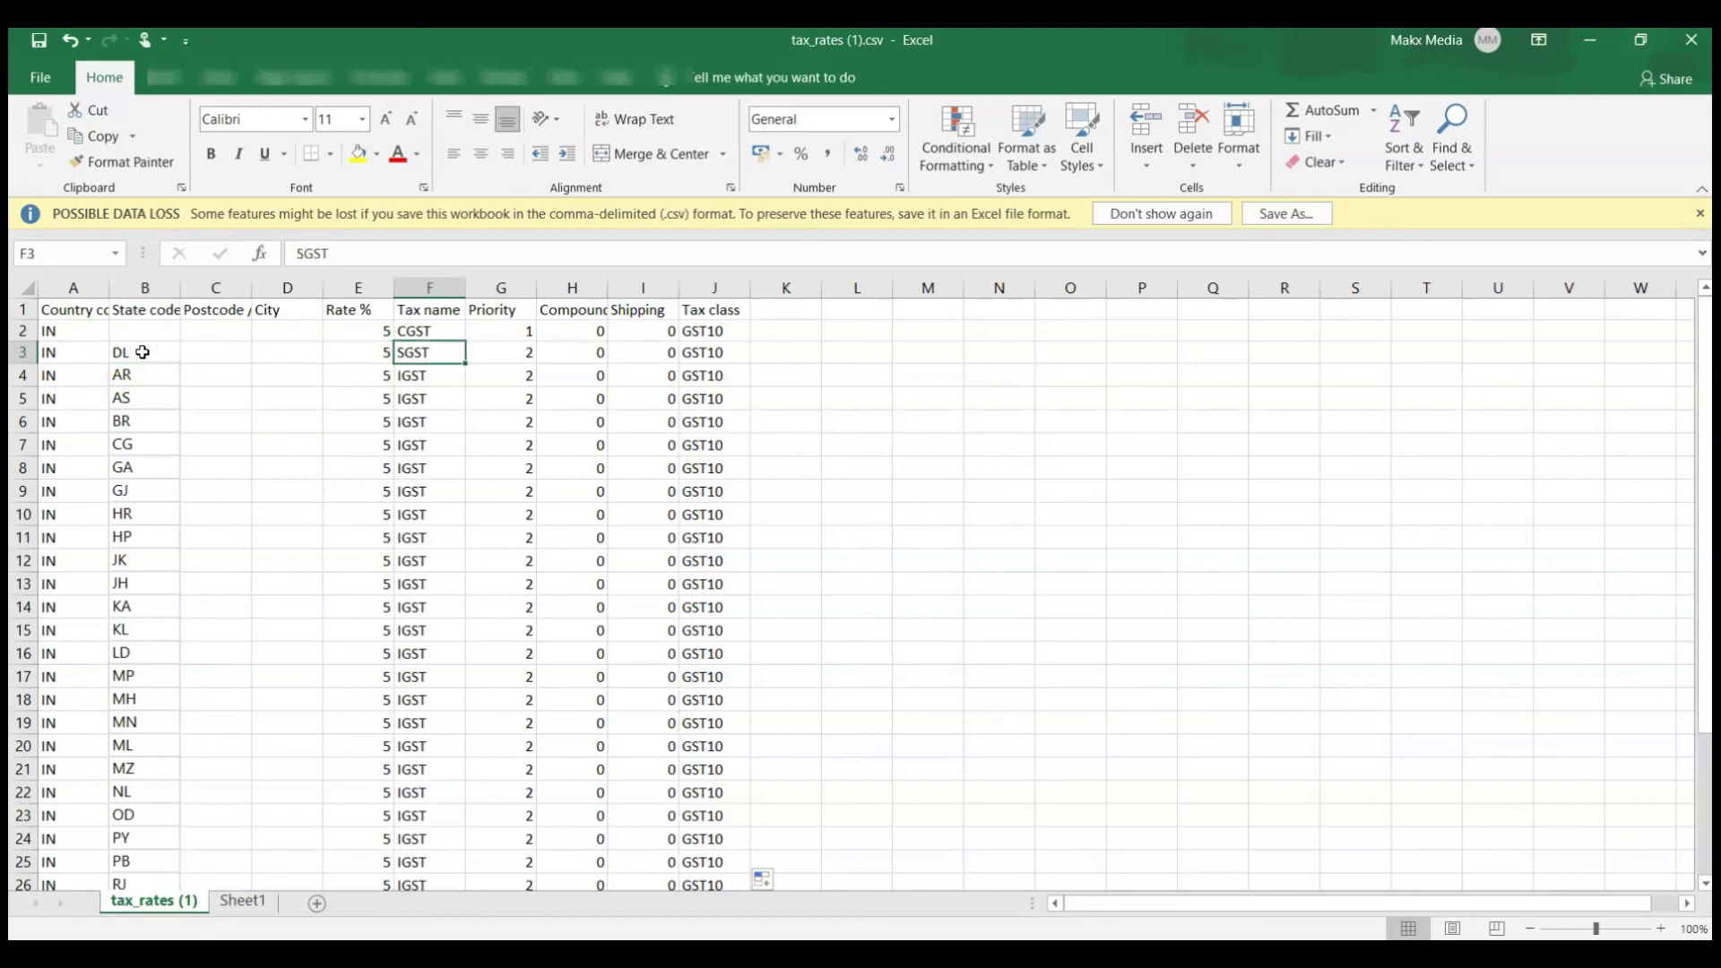
key(Right)
key(Right)
key(Right)
key(Right)
key(Right)
key(Right)
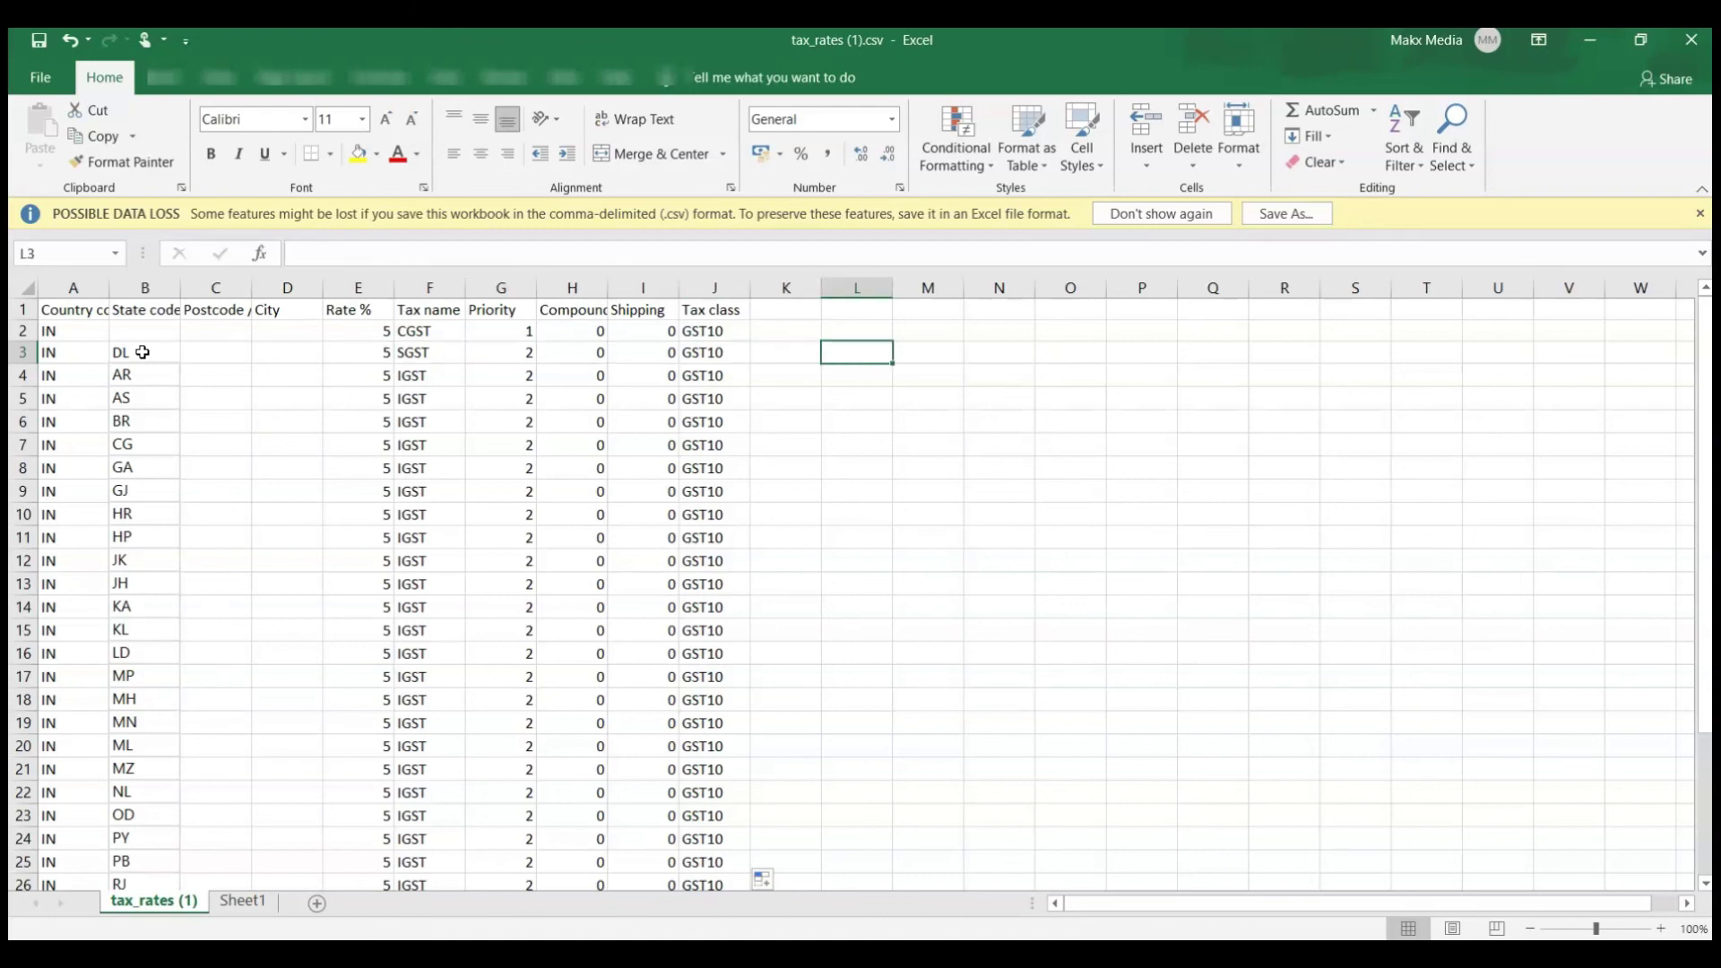
Examine the AR row's values and check the IGST rows of the remaining states down to WB
click(135, 374)
key(Right)
key(Right)
key(Right)
key(Right)
key(Right)
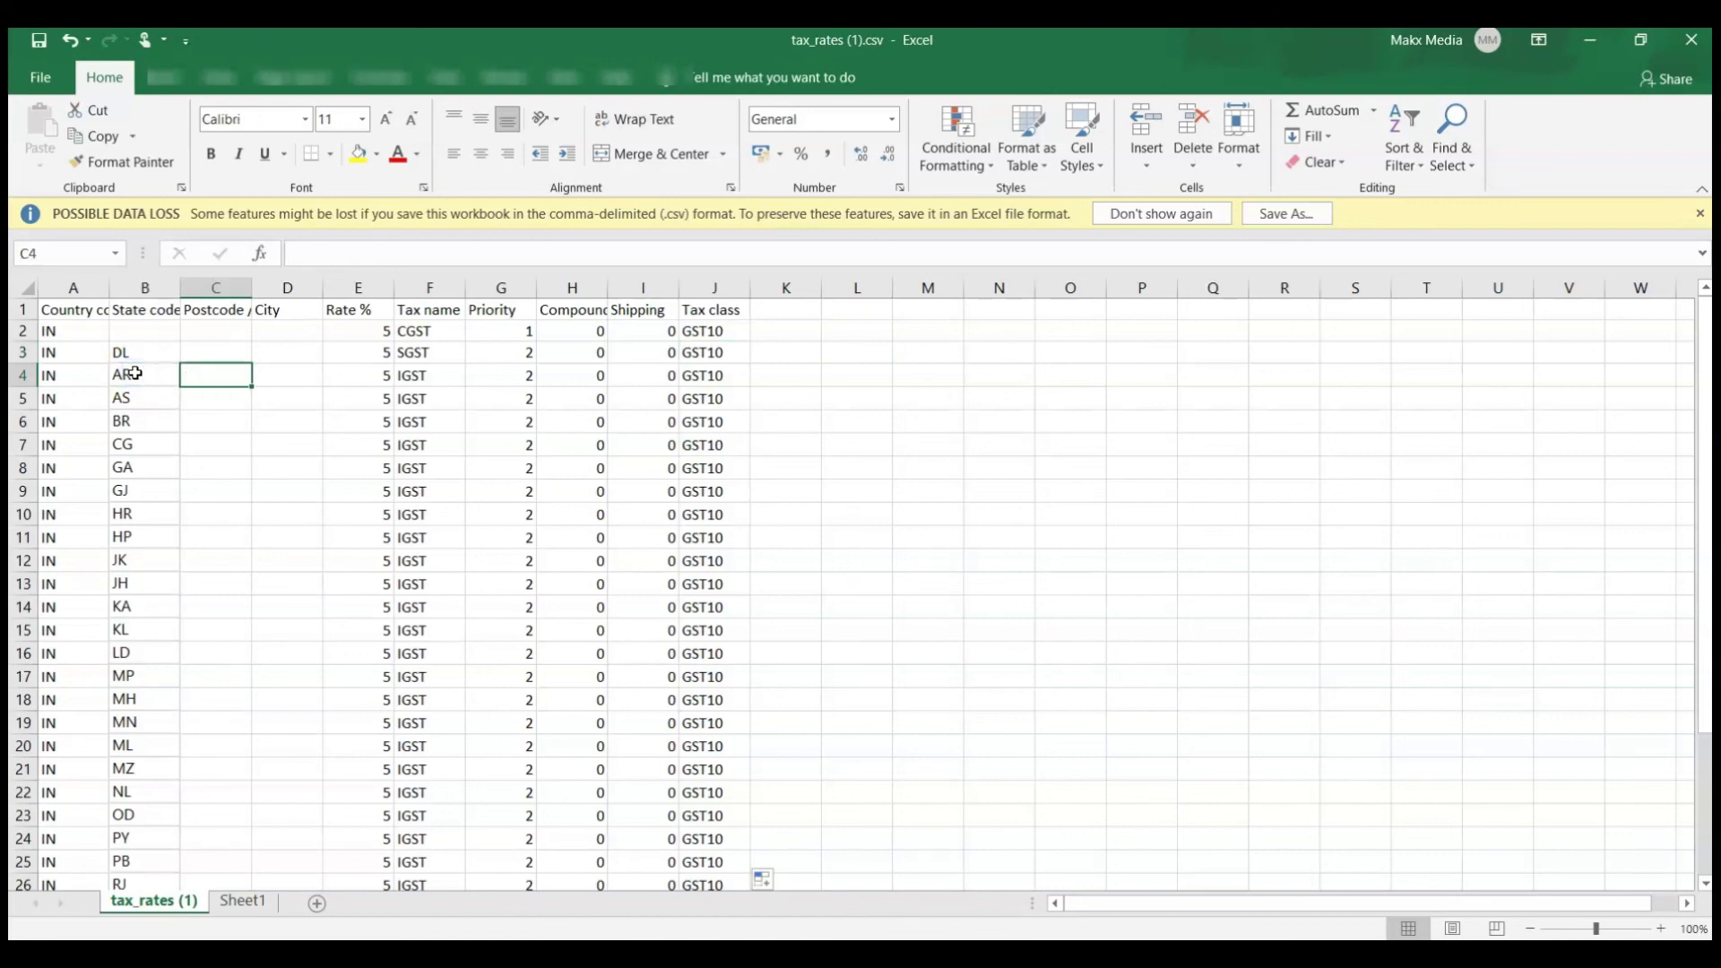
key(Left)
key(Left)
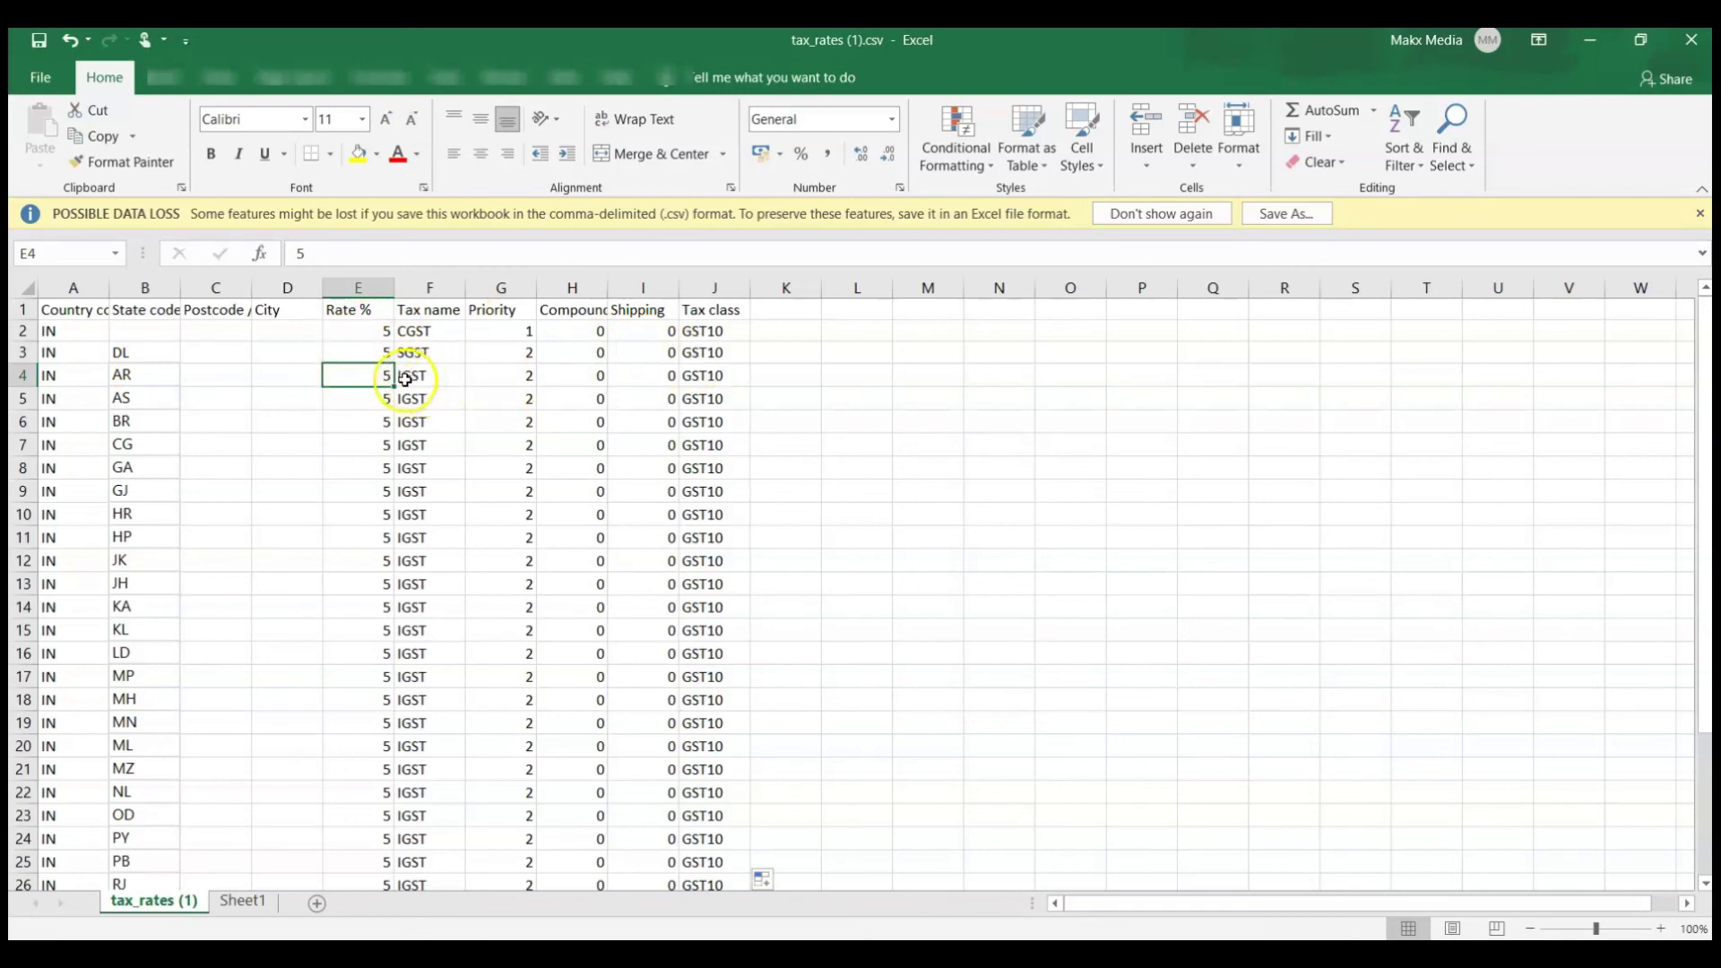
key(Down)
key(Down)
key(Down)
key(Down)
key(Down)
key(Down)
key(Down)
key(Down)
key(Down)
key(Down)
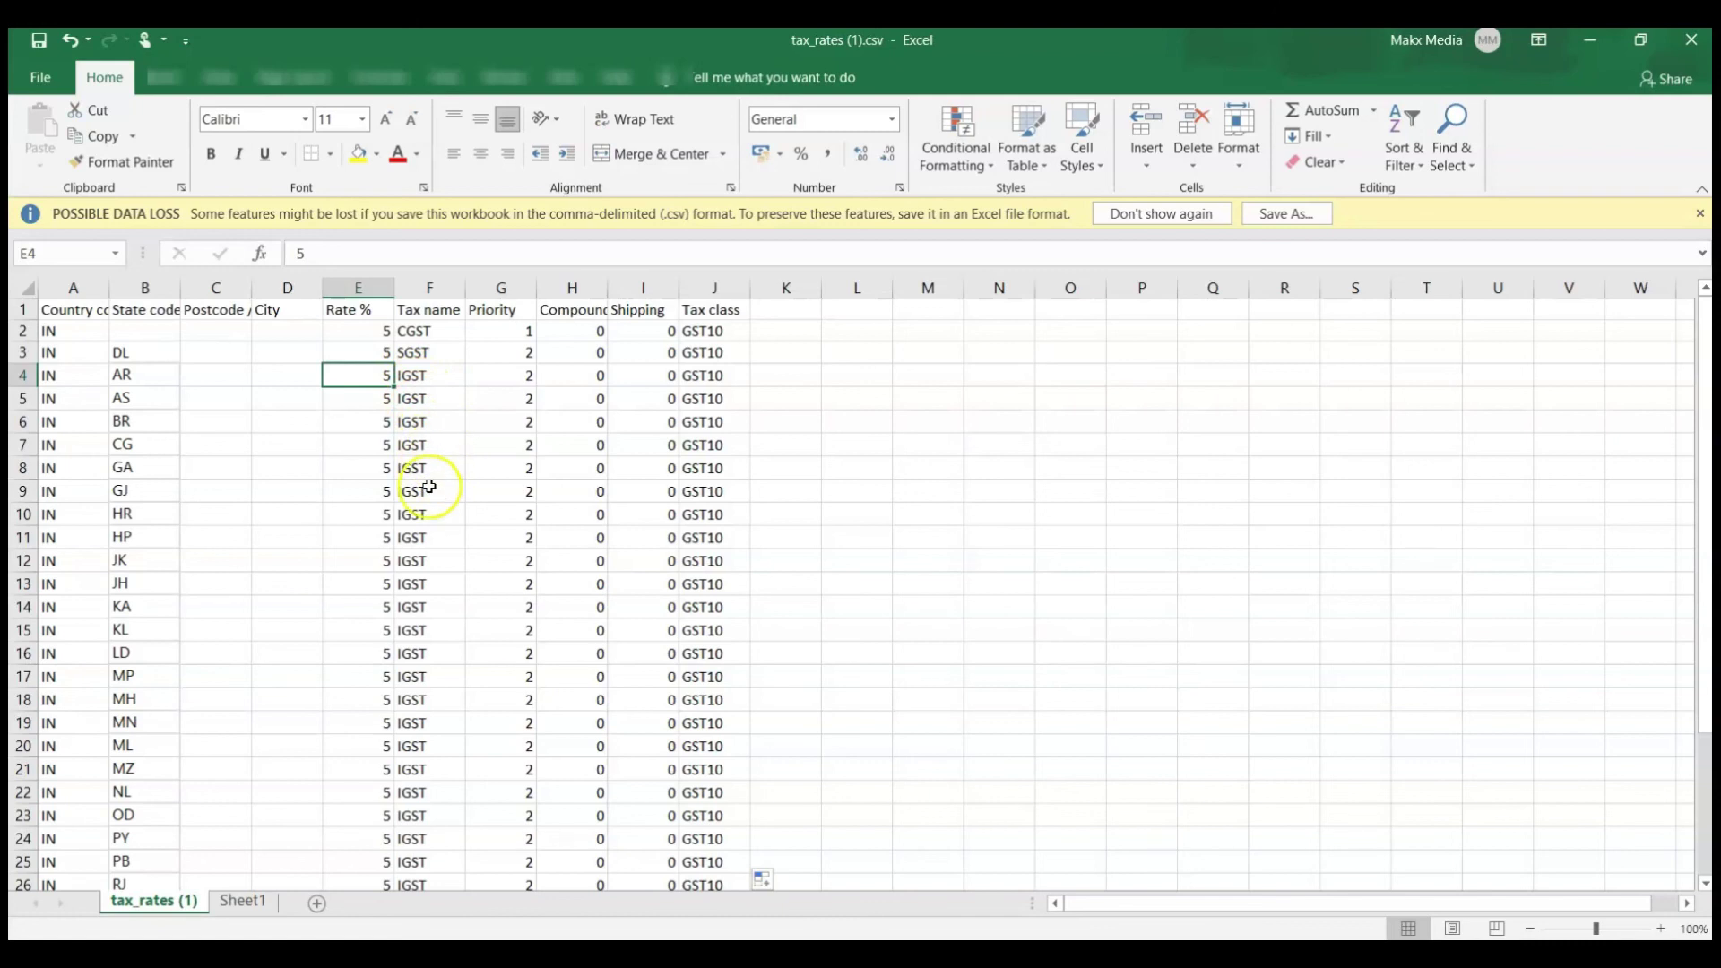
scroll(429, 486, down, 1)
scroll(430, 486, down, 5)
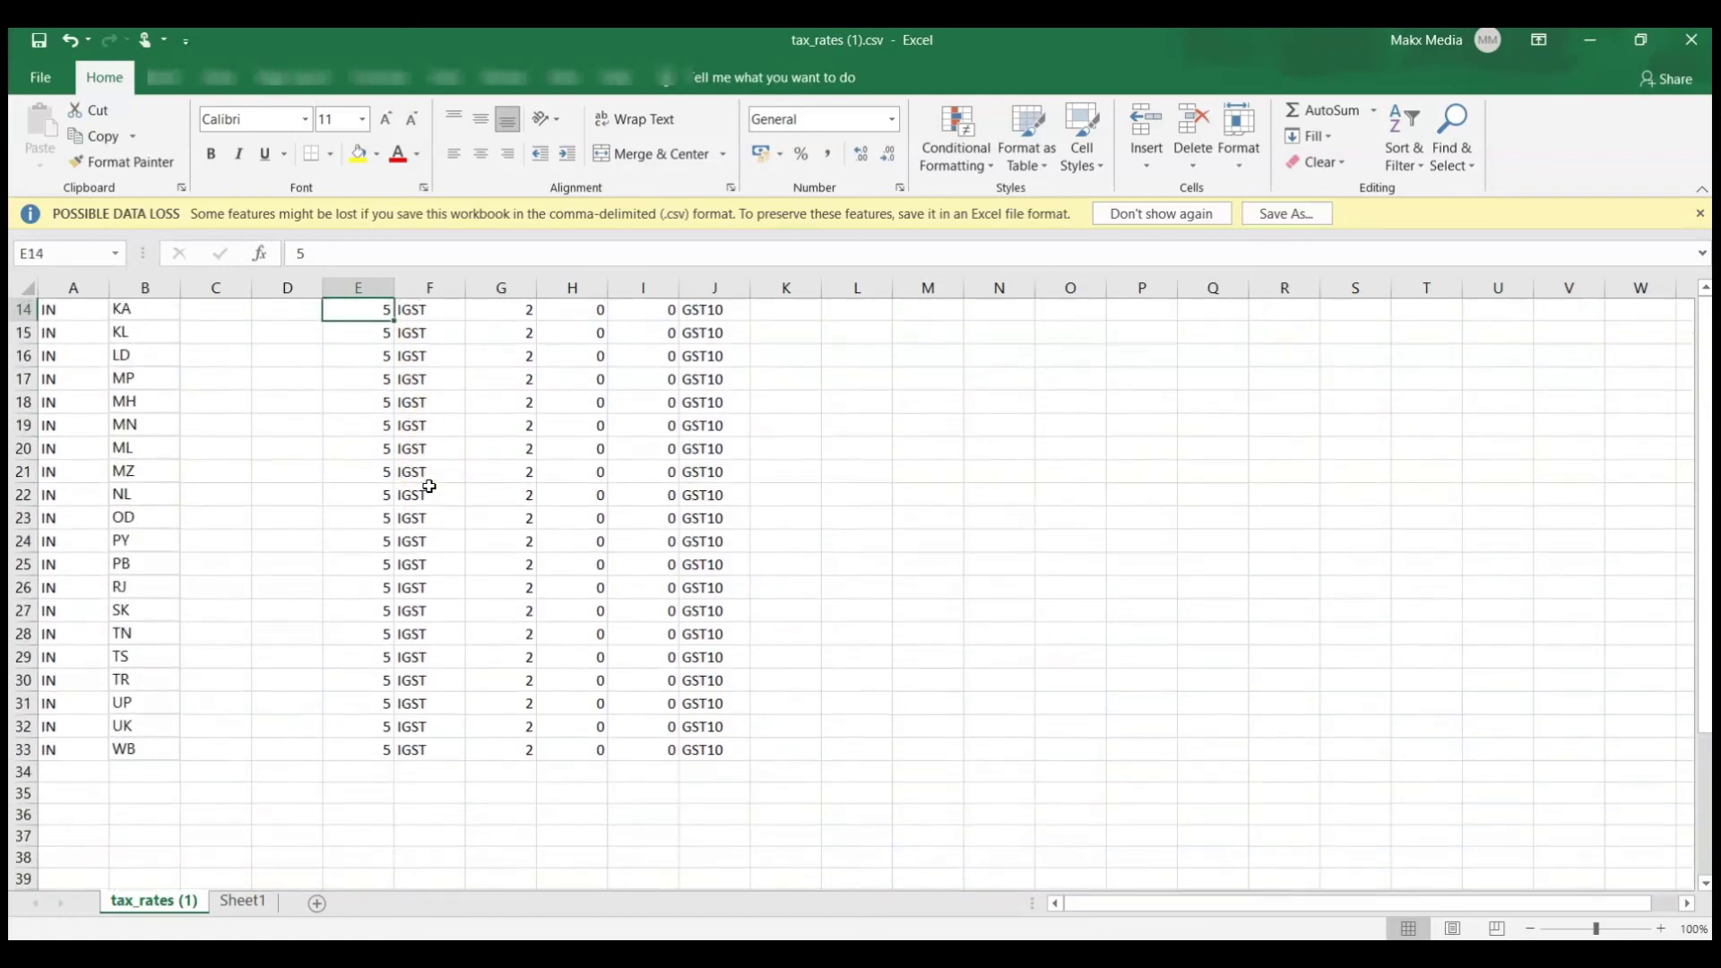
scroll(429, 486, up, 5)
scroll(429, 486, up, 2)
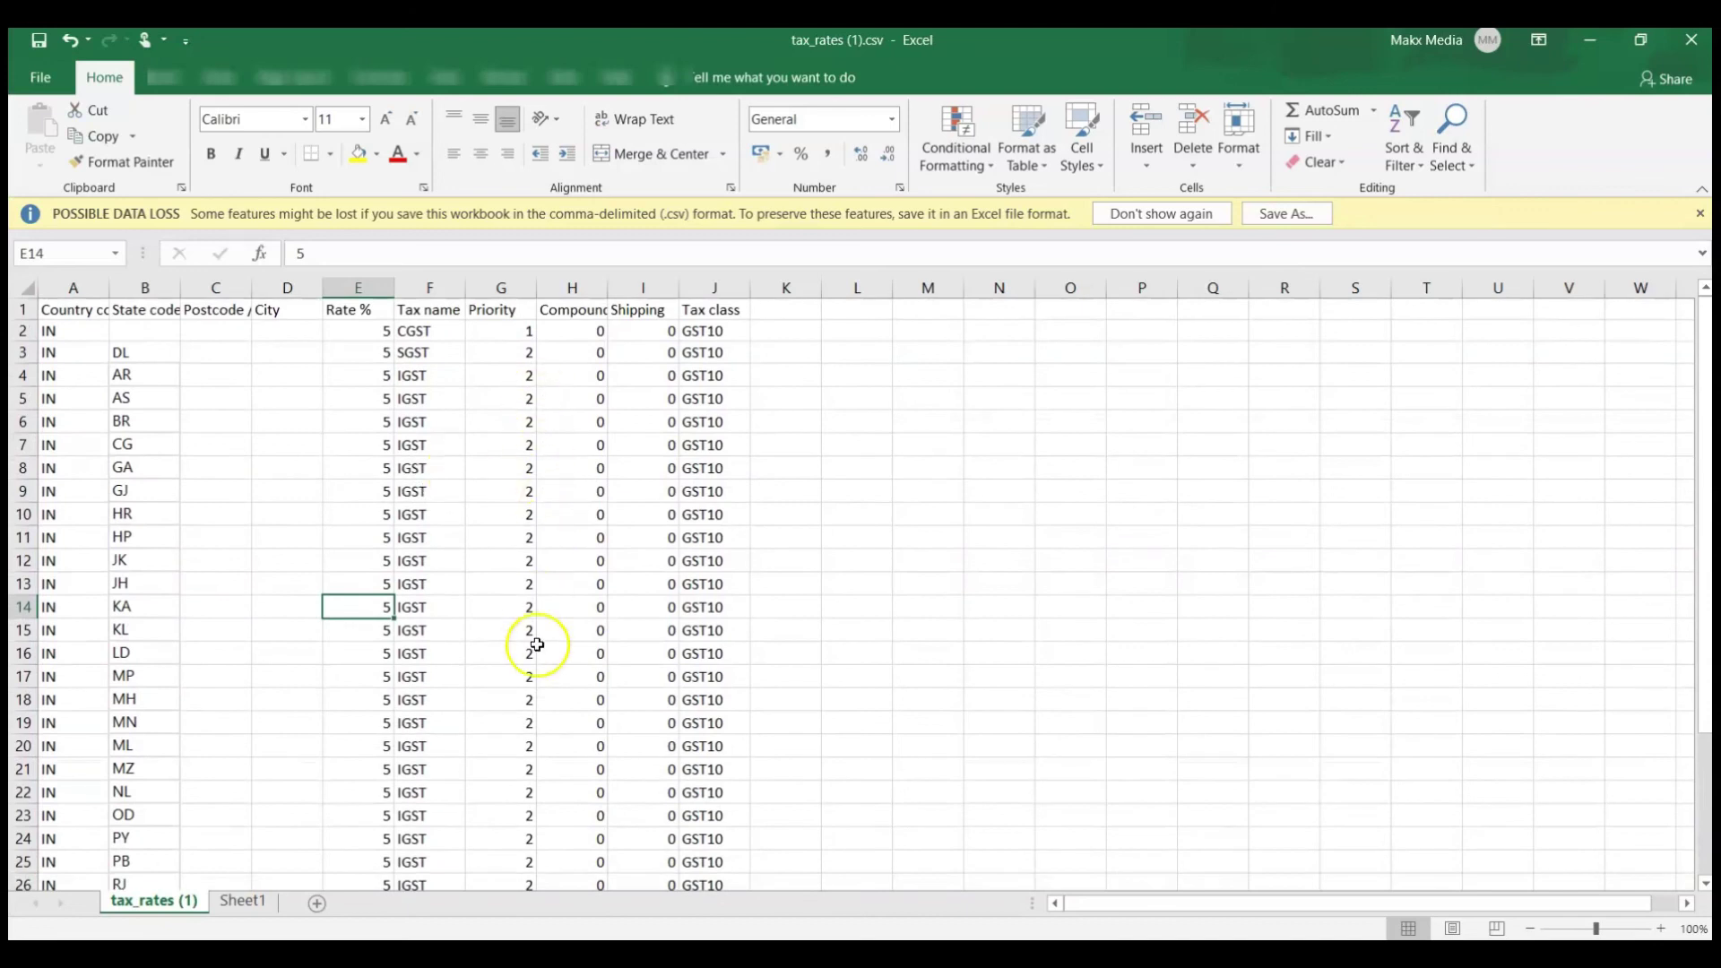
scroll(530, 730, down, 7)
scroll(524, 732, up, 7)
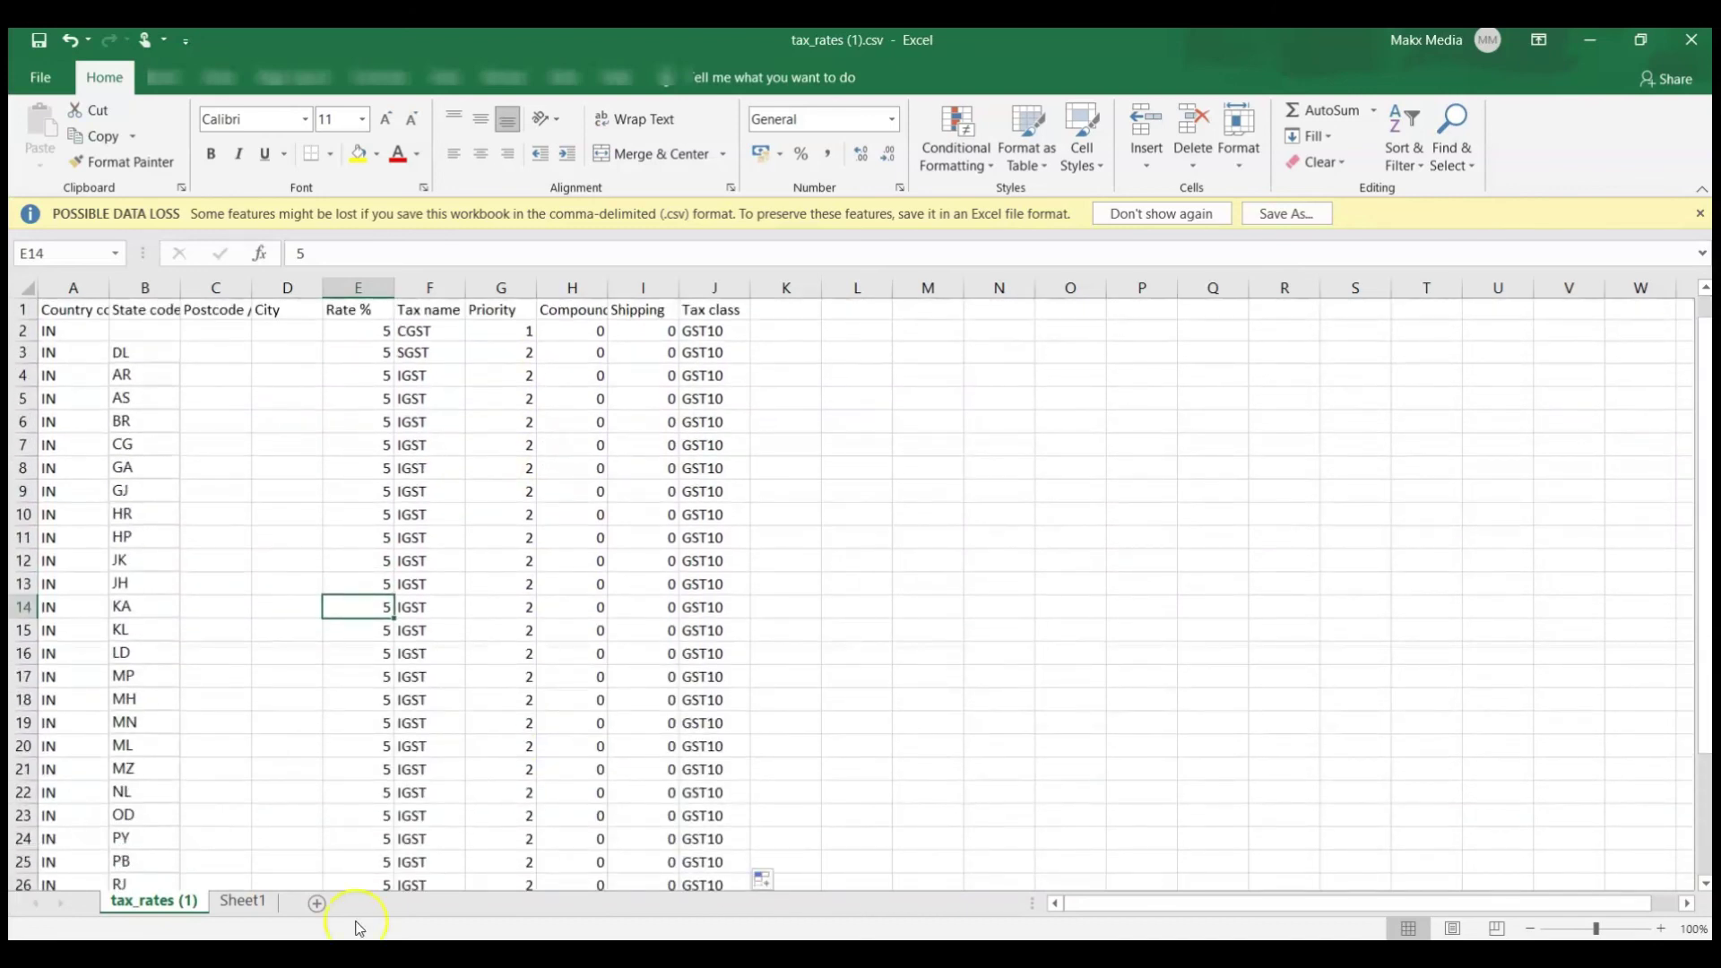
Delete Sheet1 from the workbook, leaving only the tax_rates (1) sheet
click(242, 902)
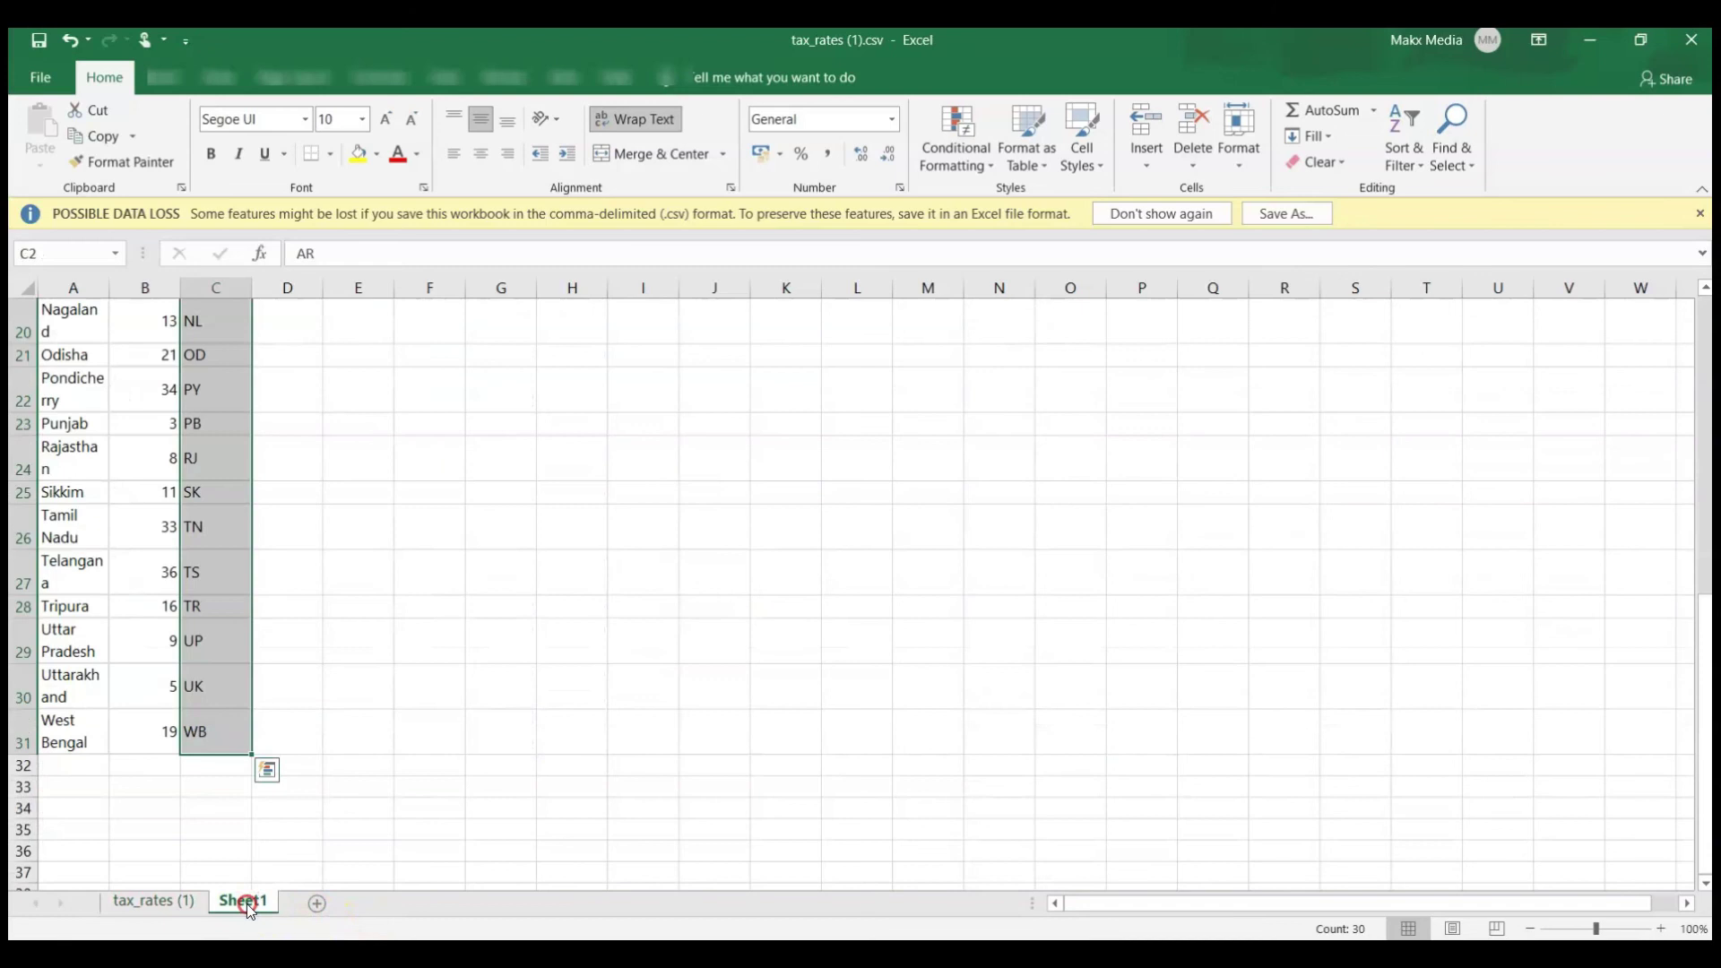
right_click(249, 905)
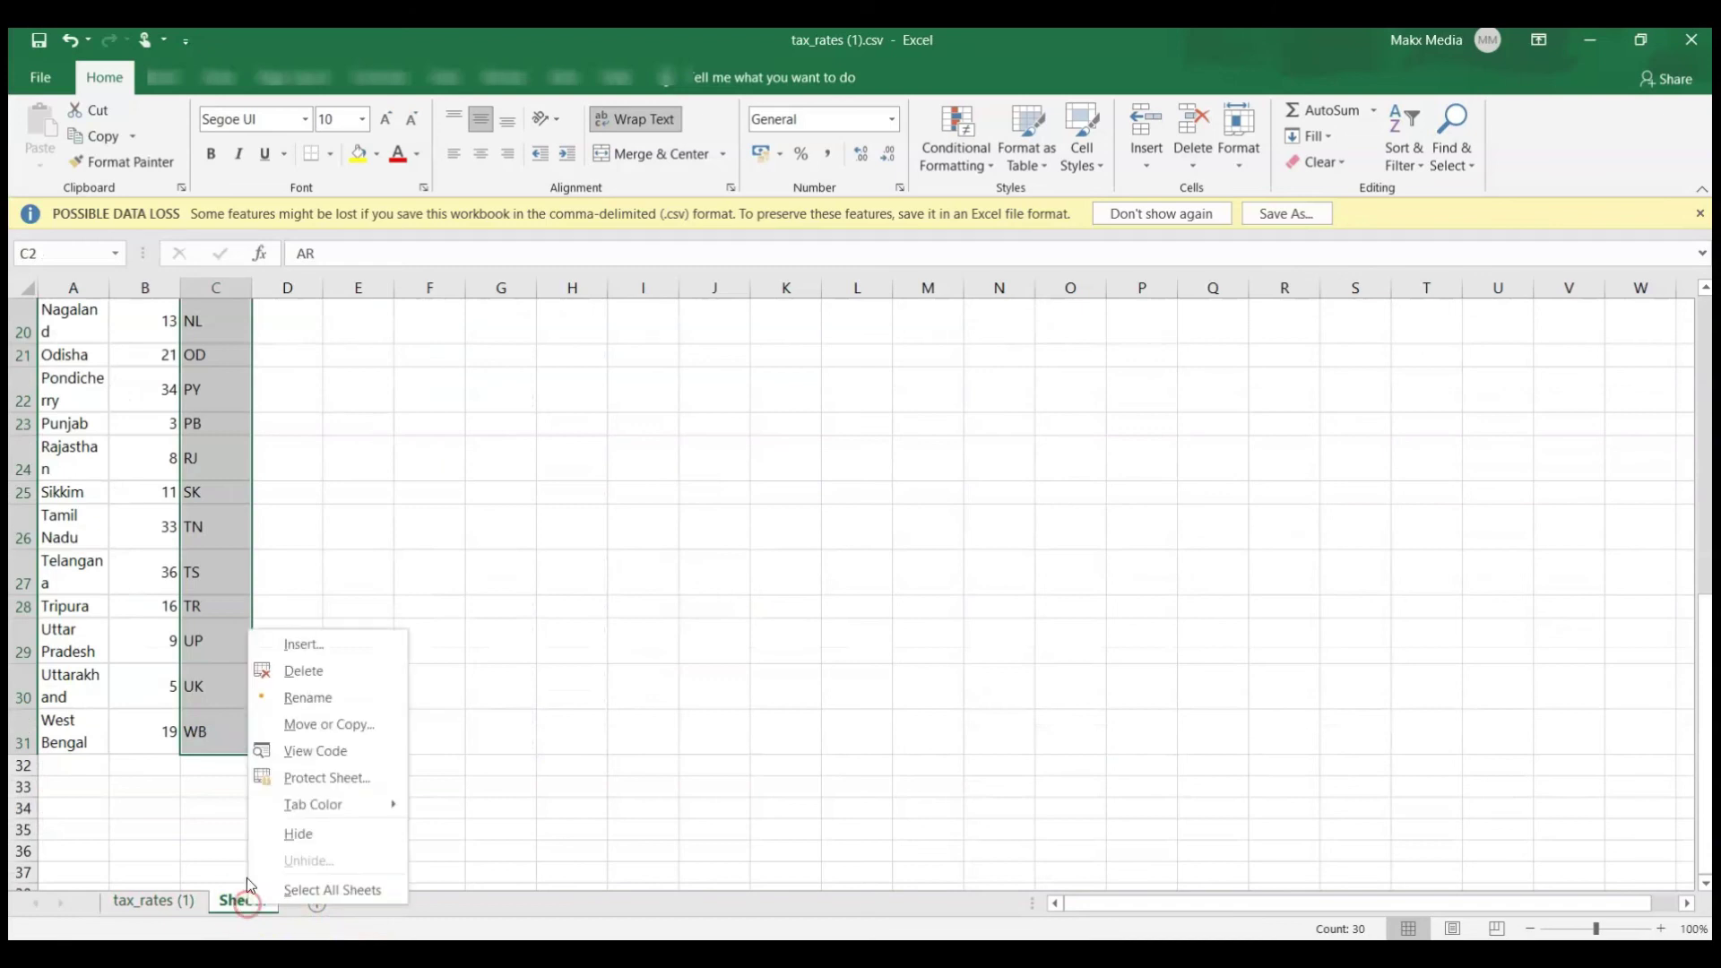
click(323, 673)
click(847, 555)
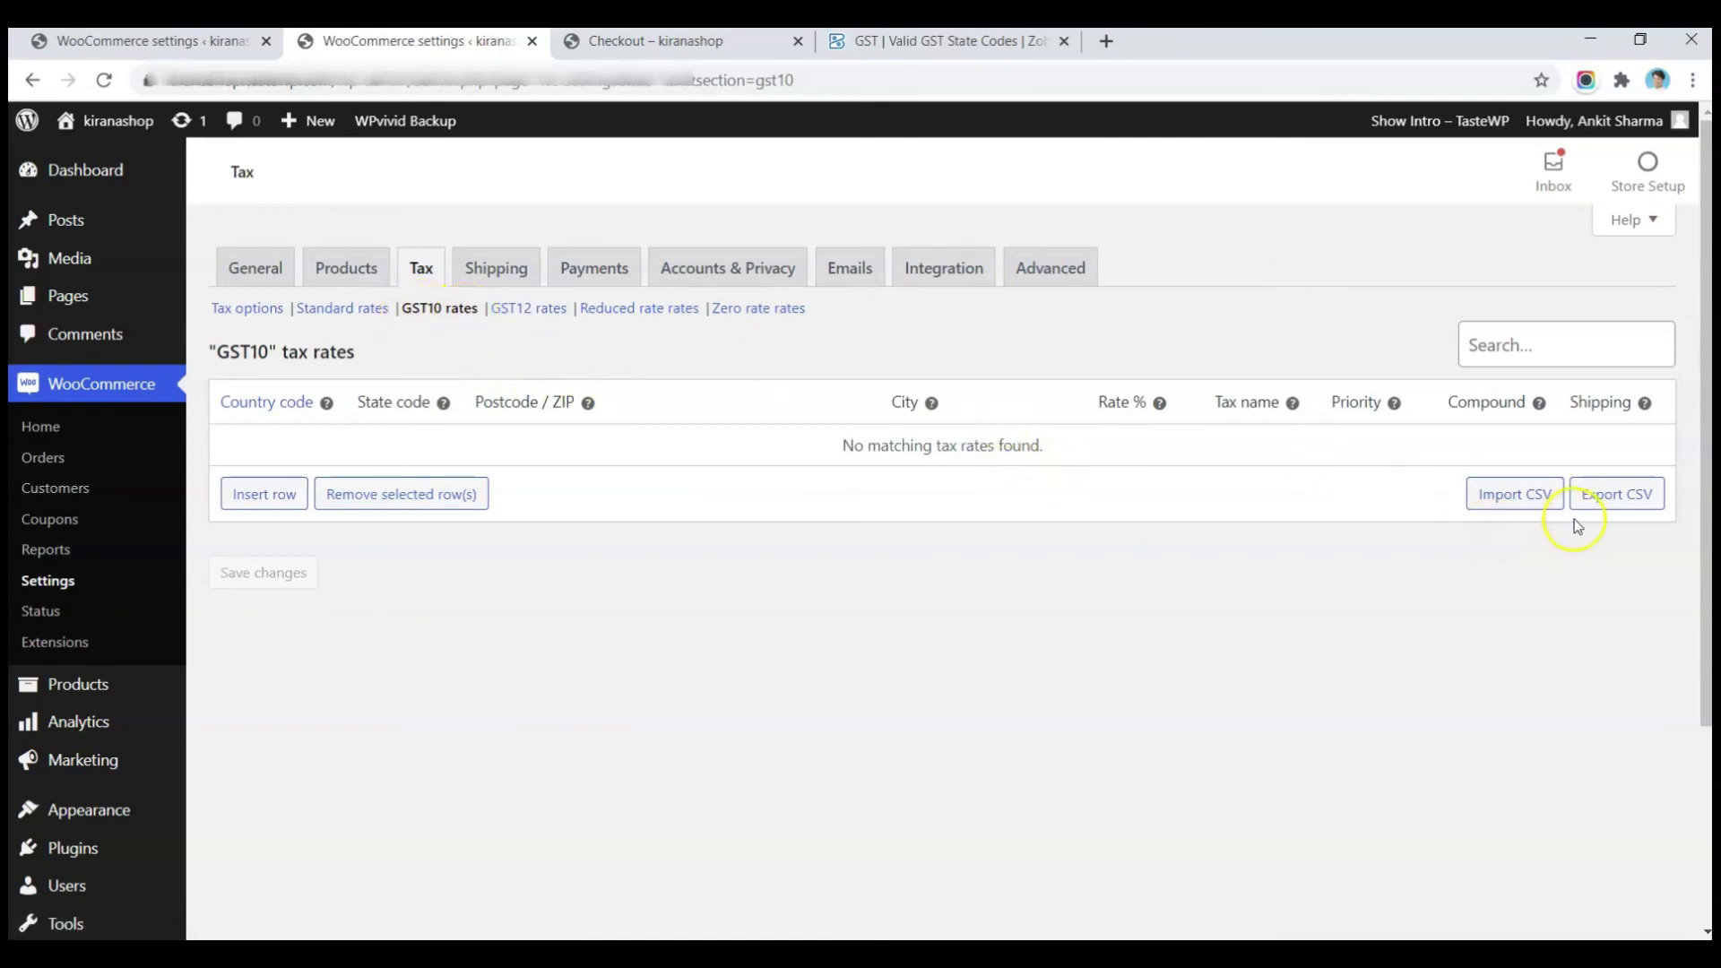
Import tax_rates (1).csv into the GST10 tax rates in WooCommerce and open the imported rates list
click(1500, 496)
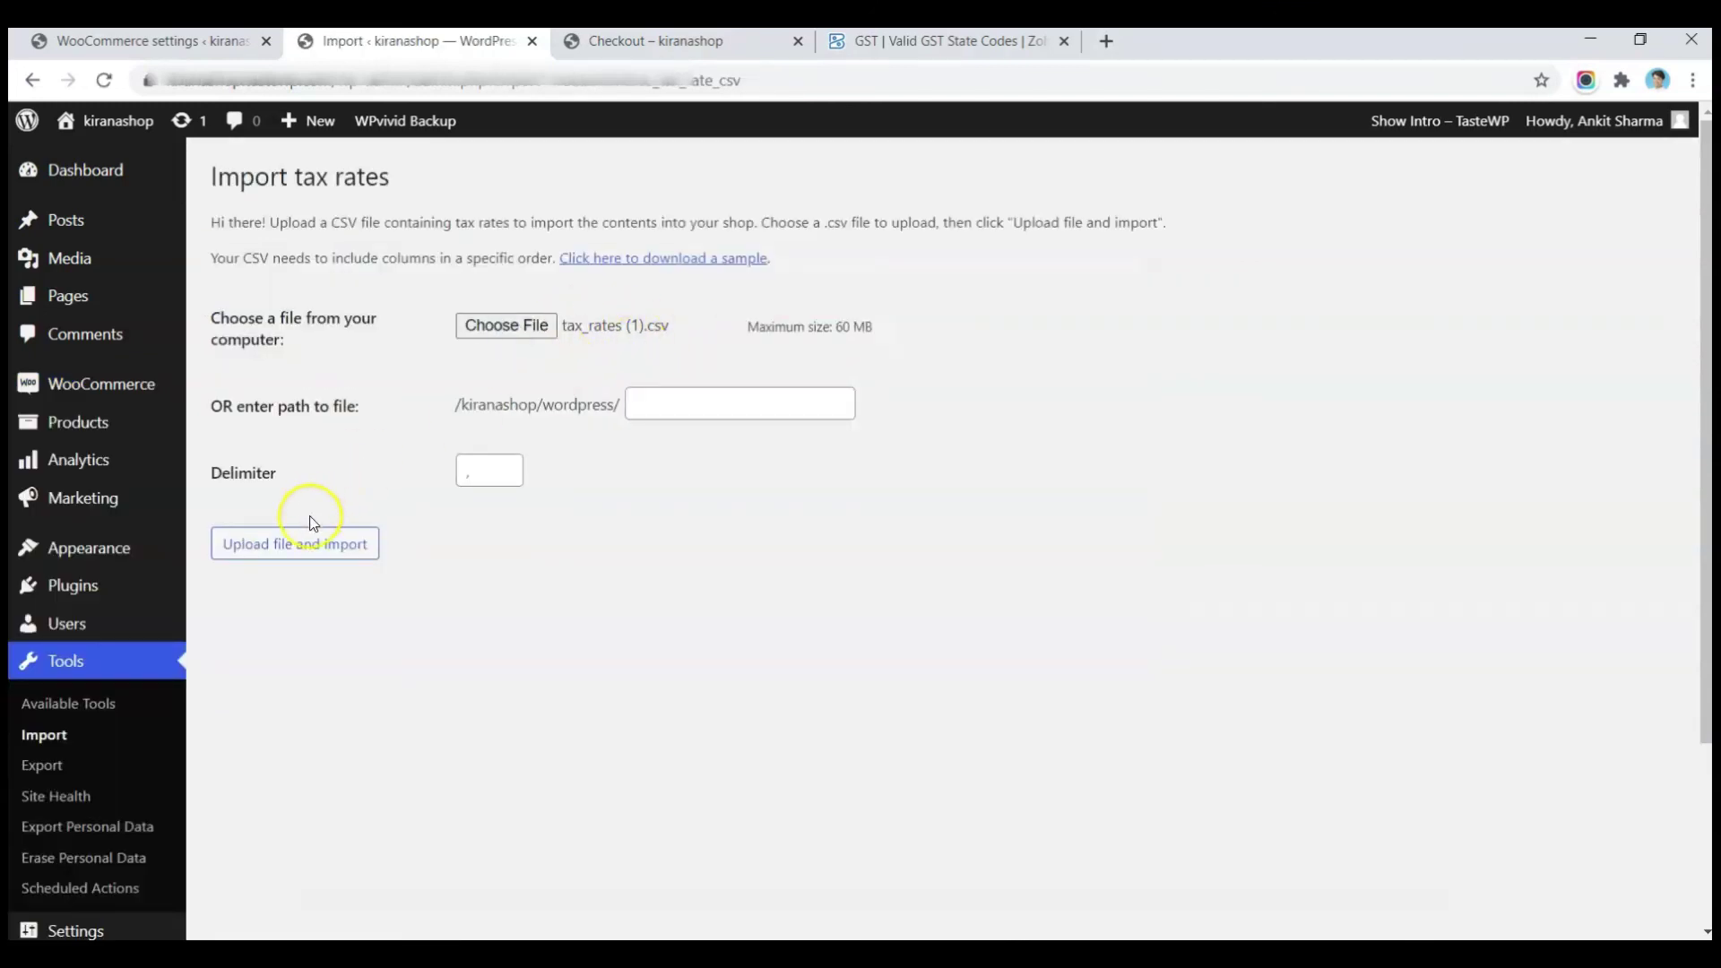
click(296, 543)
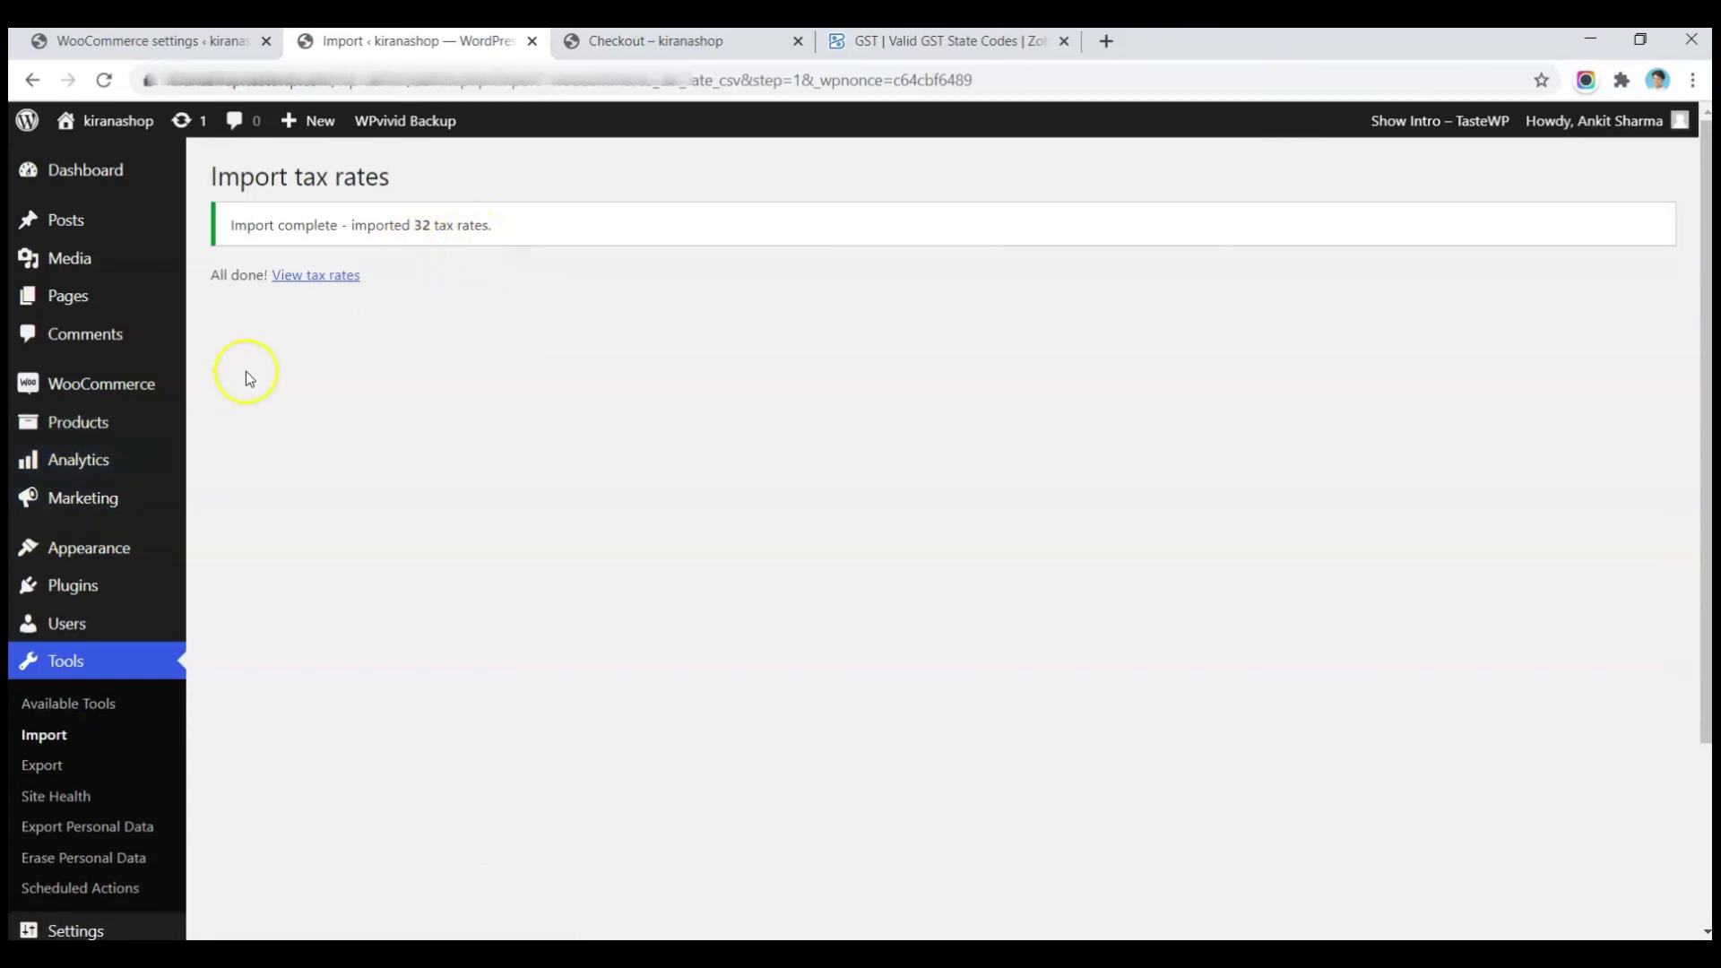
click(311, 280)
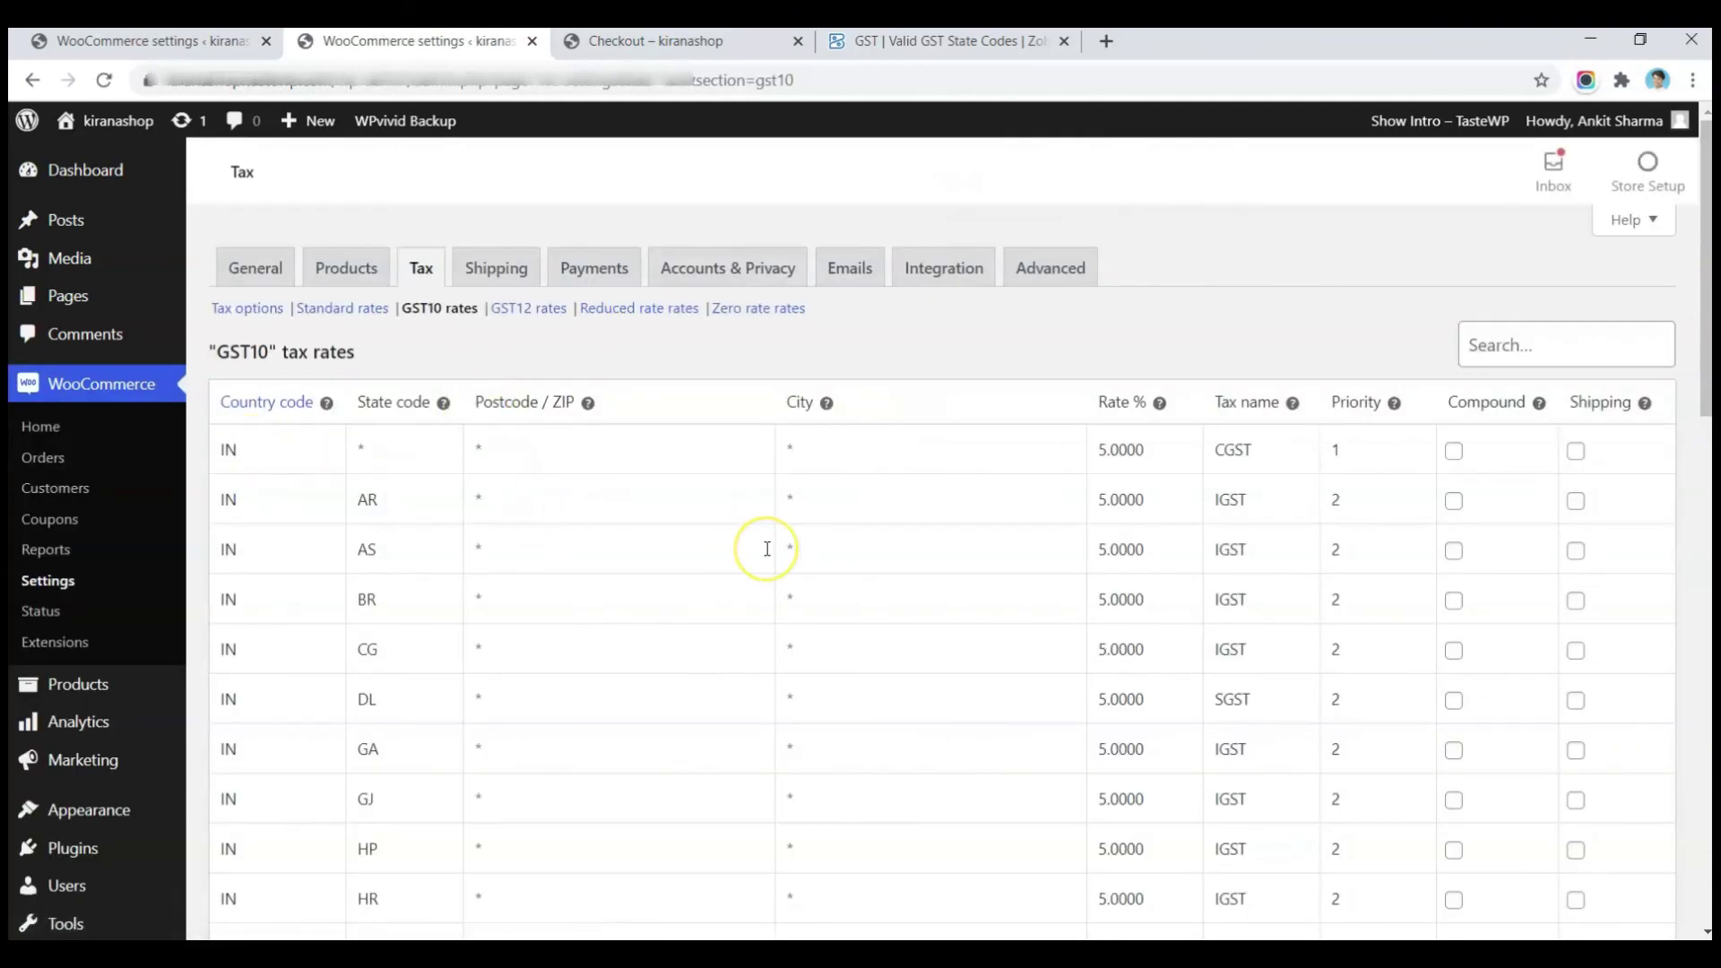
Examine the imported GST10 tax rates, comparing the DL row's tax name with those of the other states
scroll(765, 546, down, 5)
scroll(767, 548, up, 5)
scroll(1229, 654, down, 1)
scroll(1229, 659, down, 1)
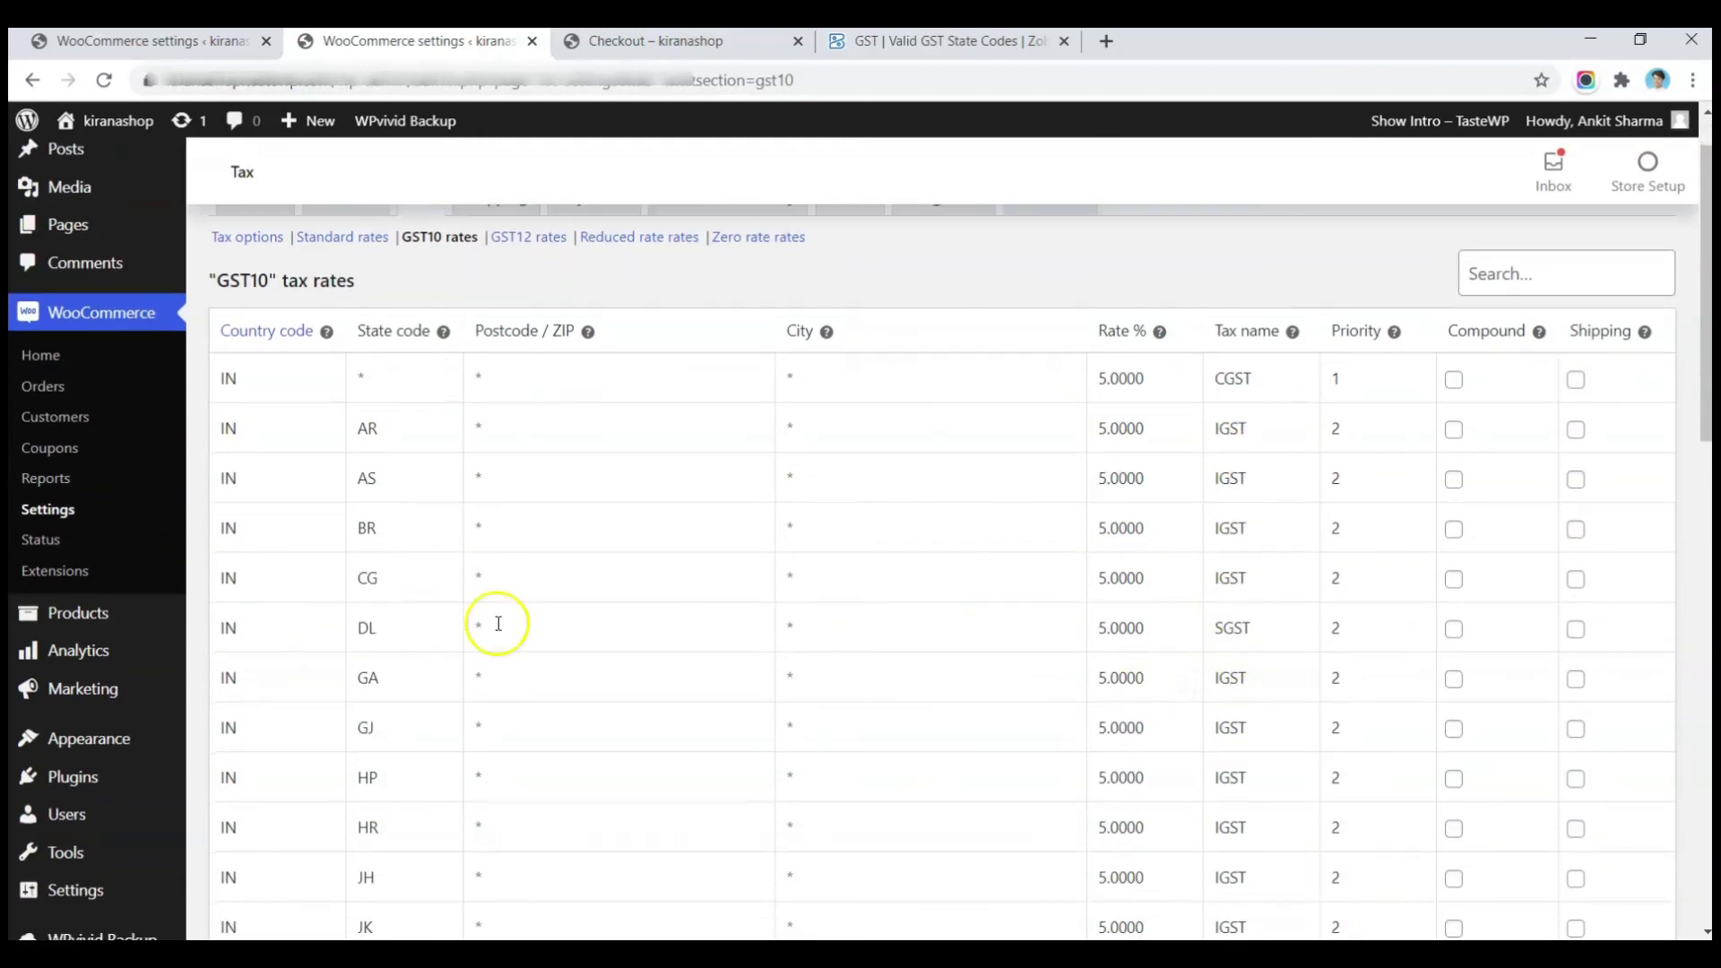
double_click(1235, 630)
scroll(1363, 737, down, 12)
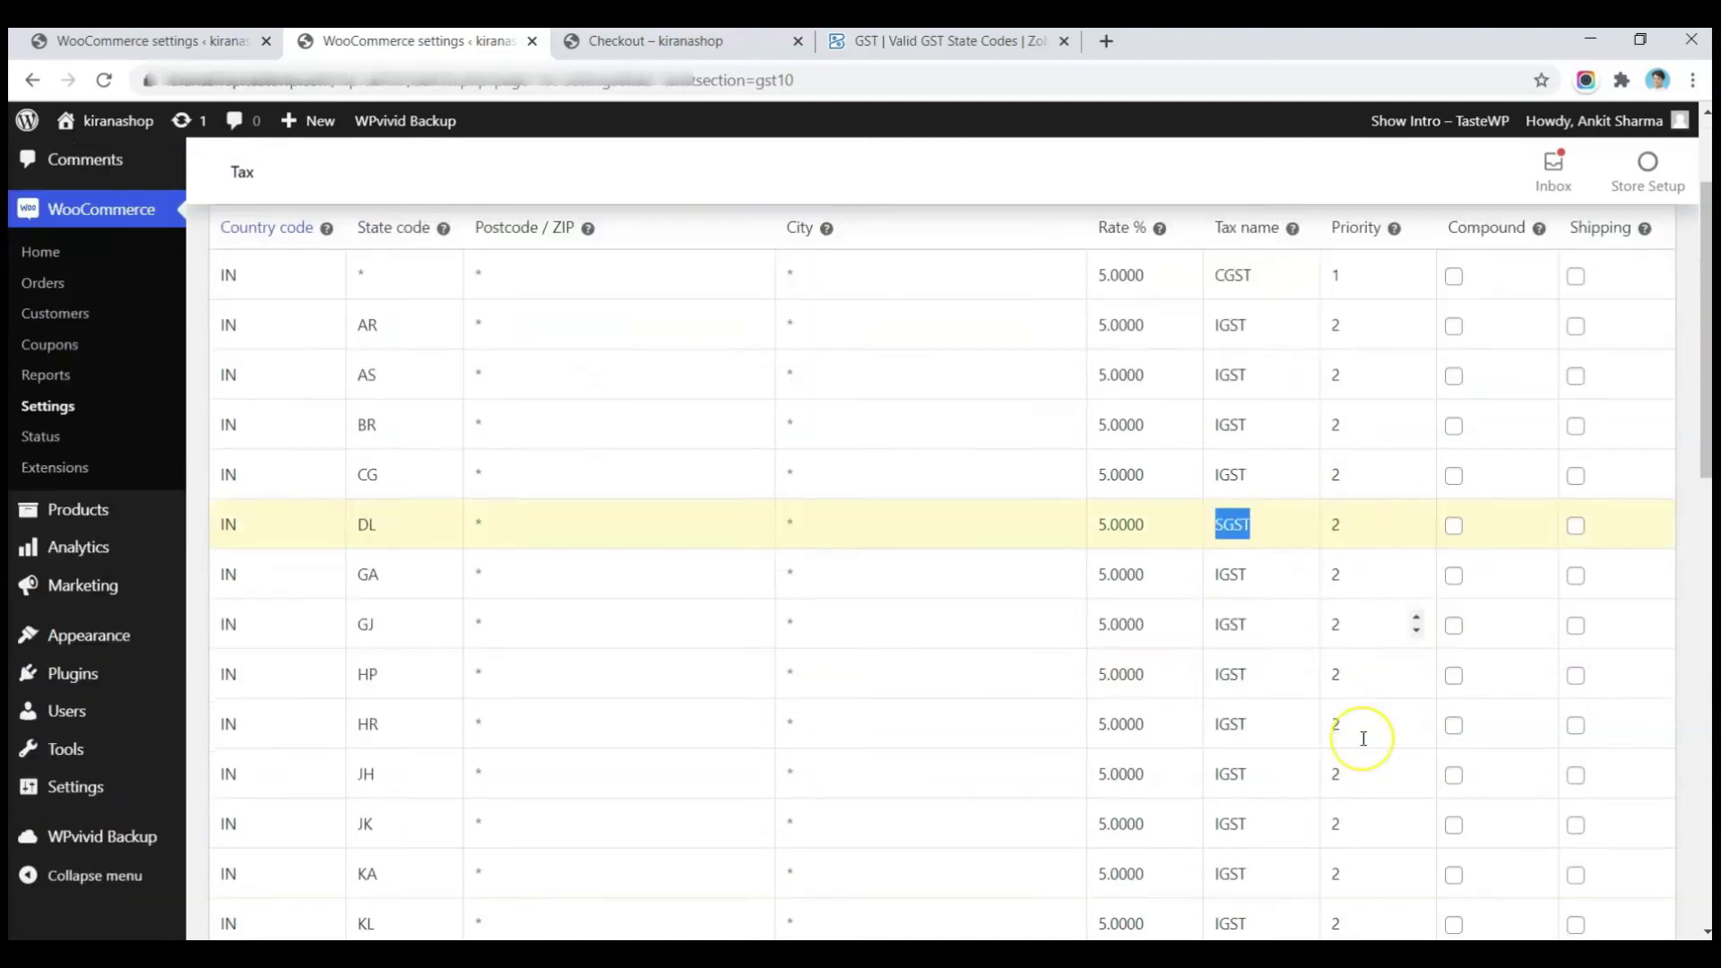
scroll(1362, 739, up, 12)
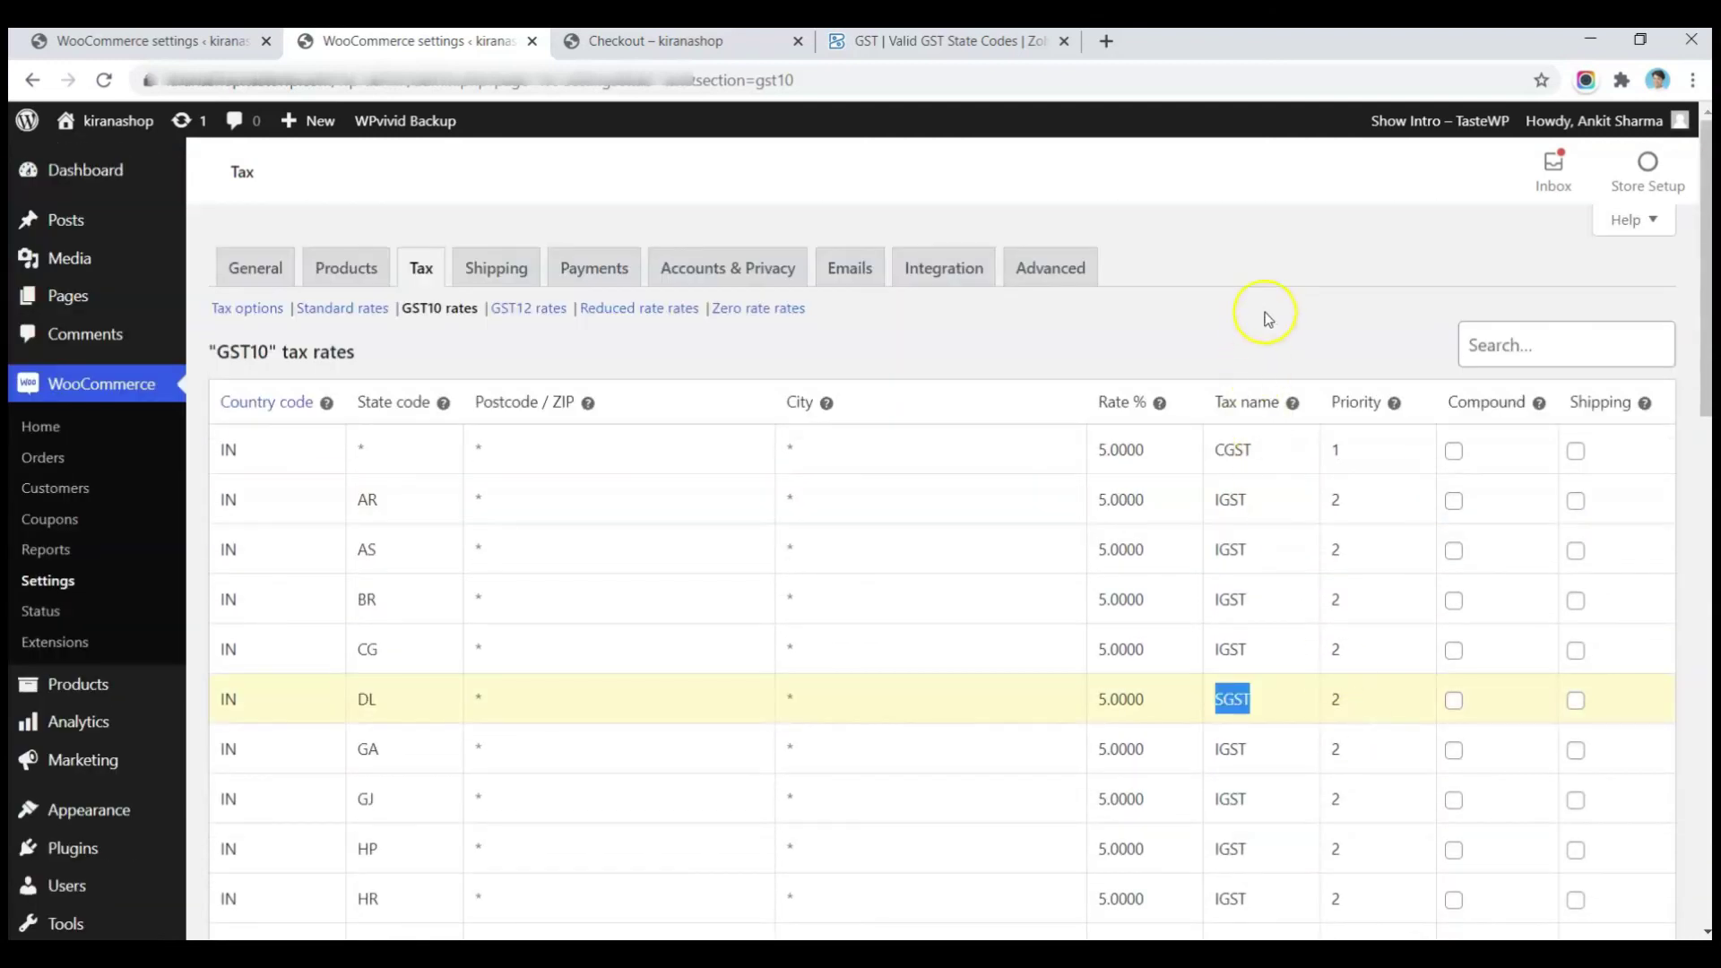
click(1267, 283)
scroll(1279, 380, down, 8)
scroll(1019, 356, up, 8)
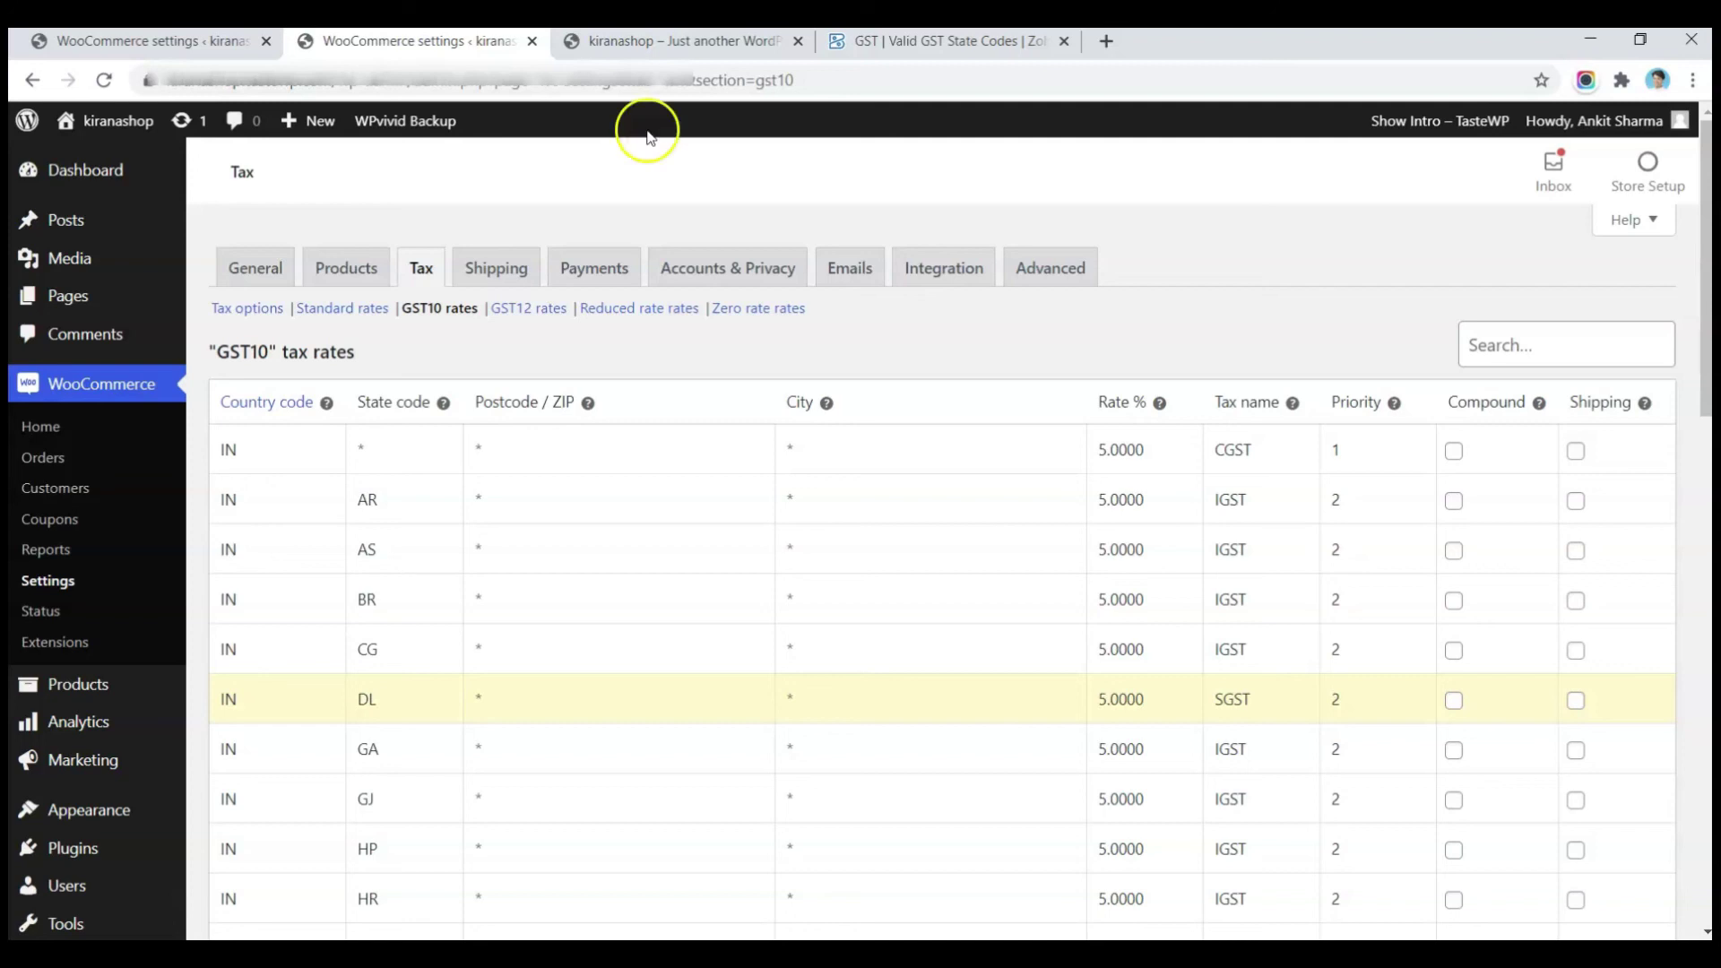
Switch to the kiranashop storefront and look through the homepage's banners and product sections
click(681, 41)
scroll(941, 527, up, 10)
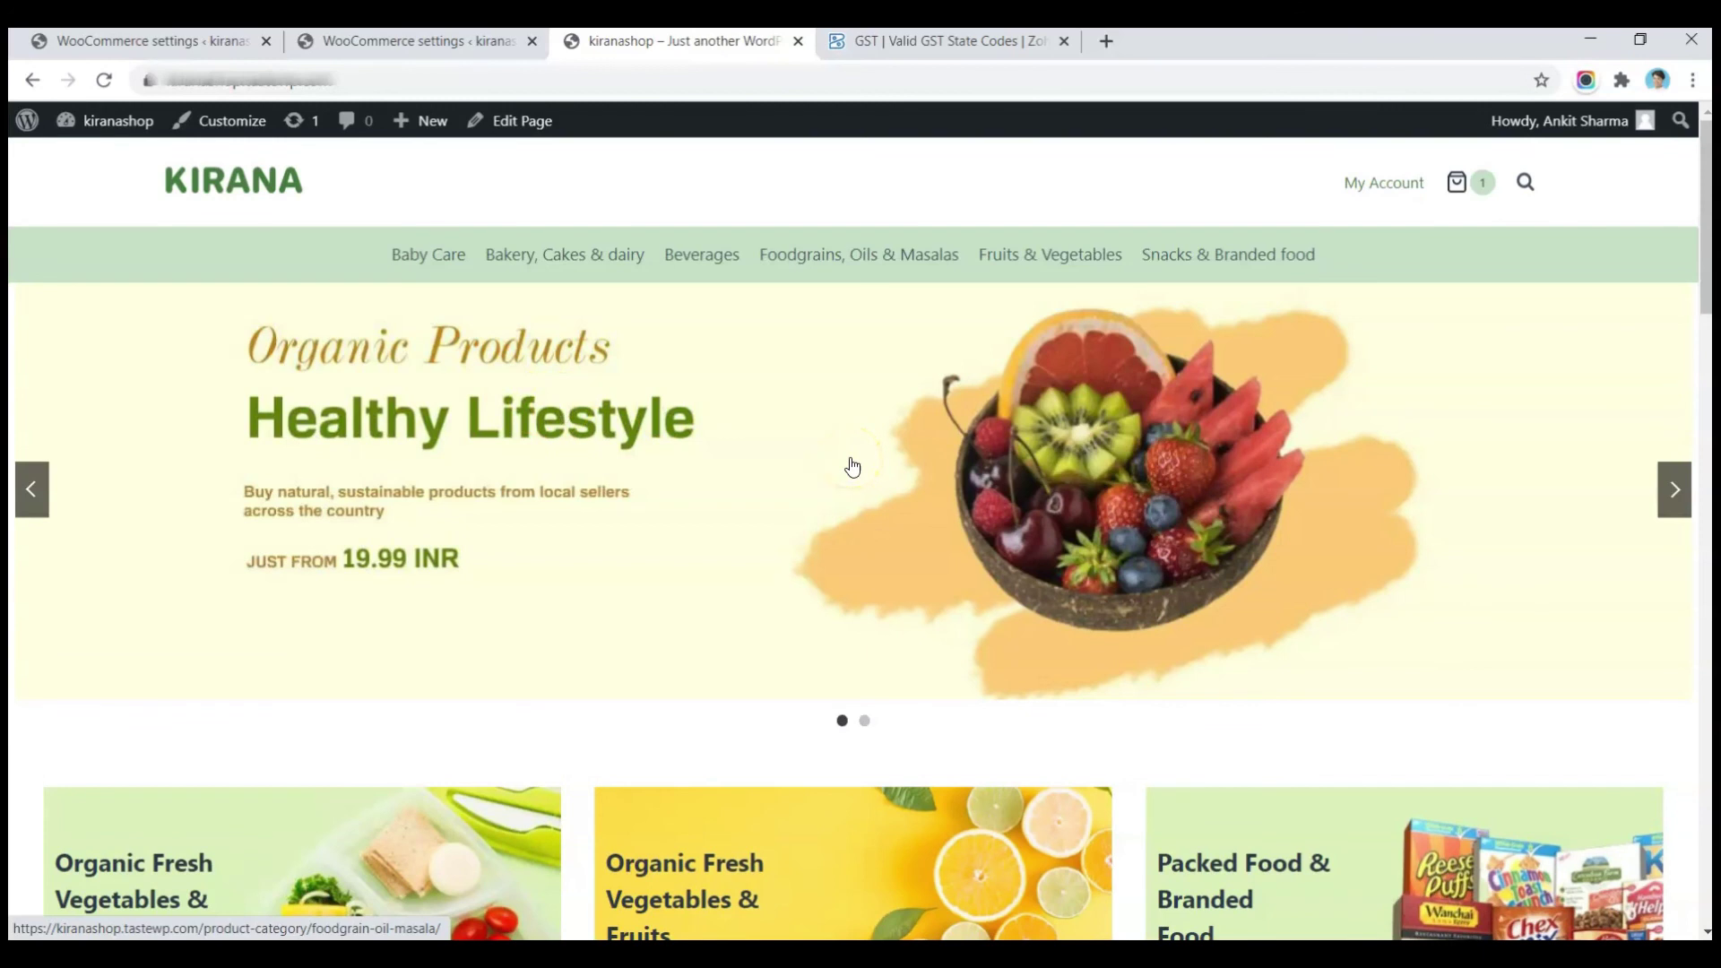
scroll(851, 466, down, 3)
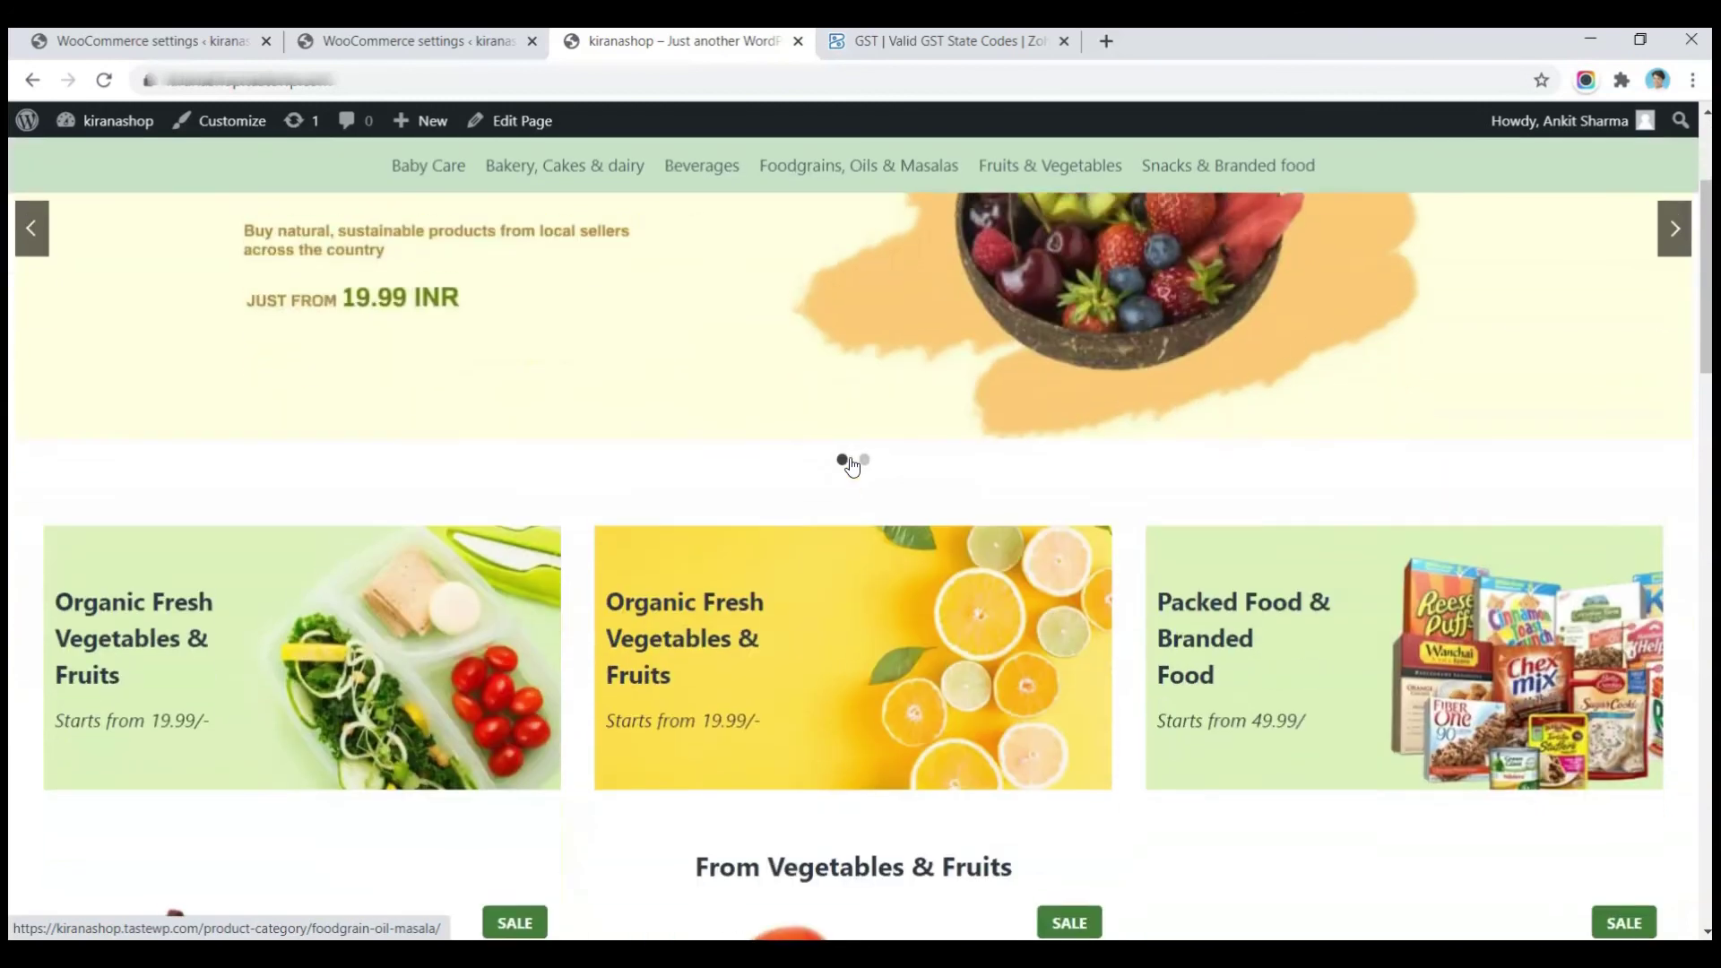
click(866, 447)
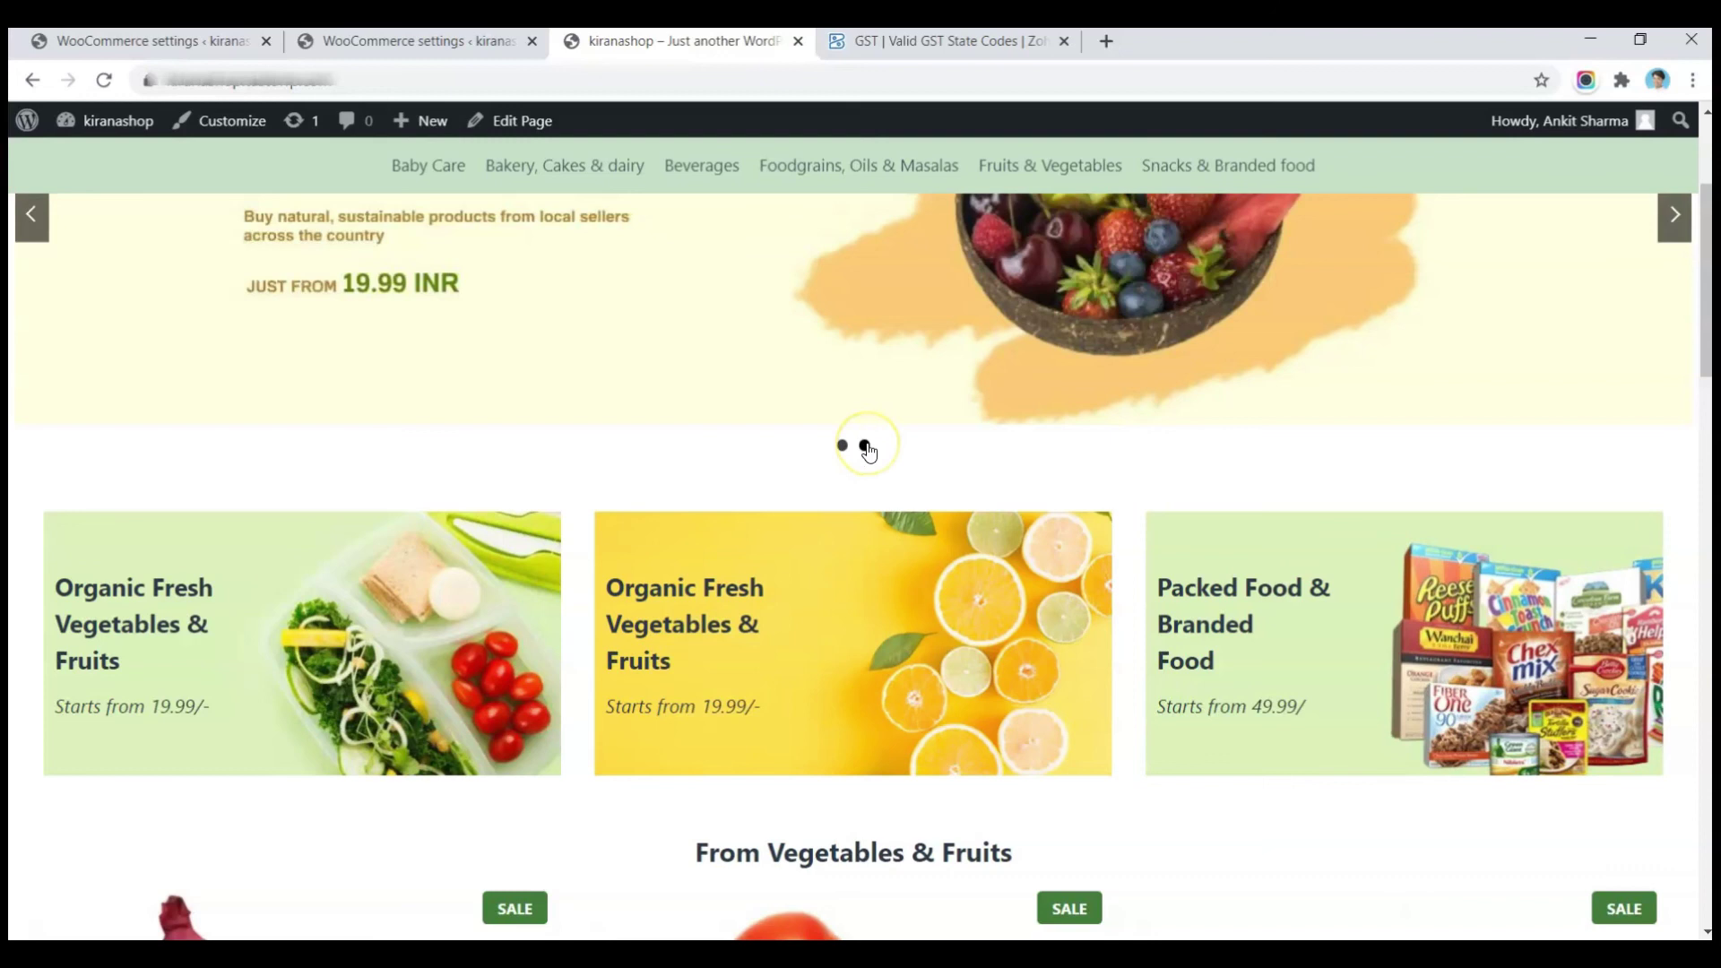
scroll(866, 448, down, 4)
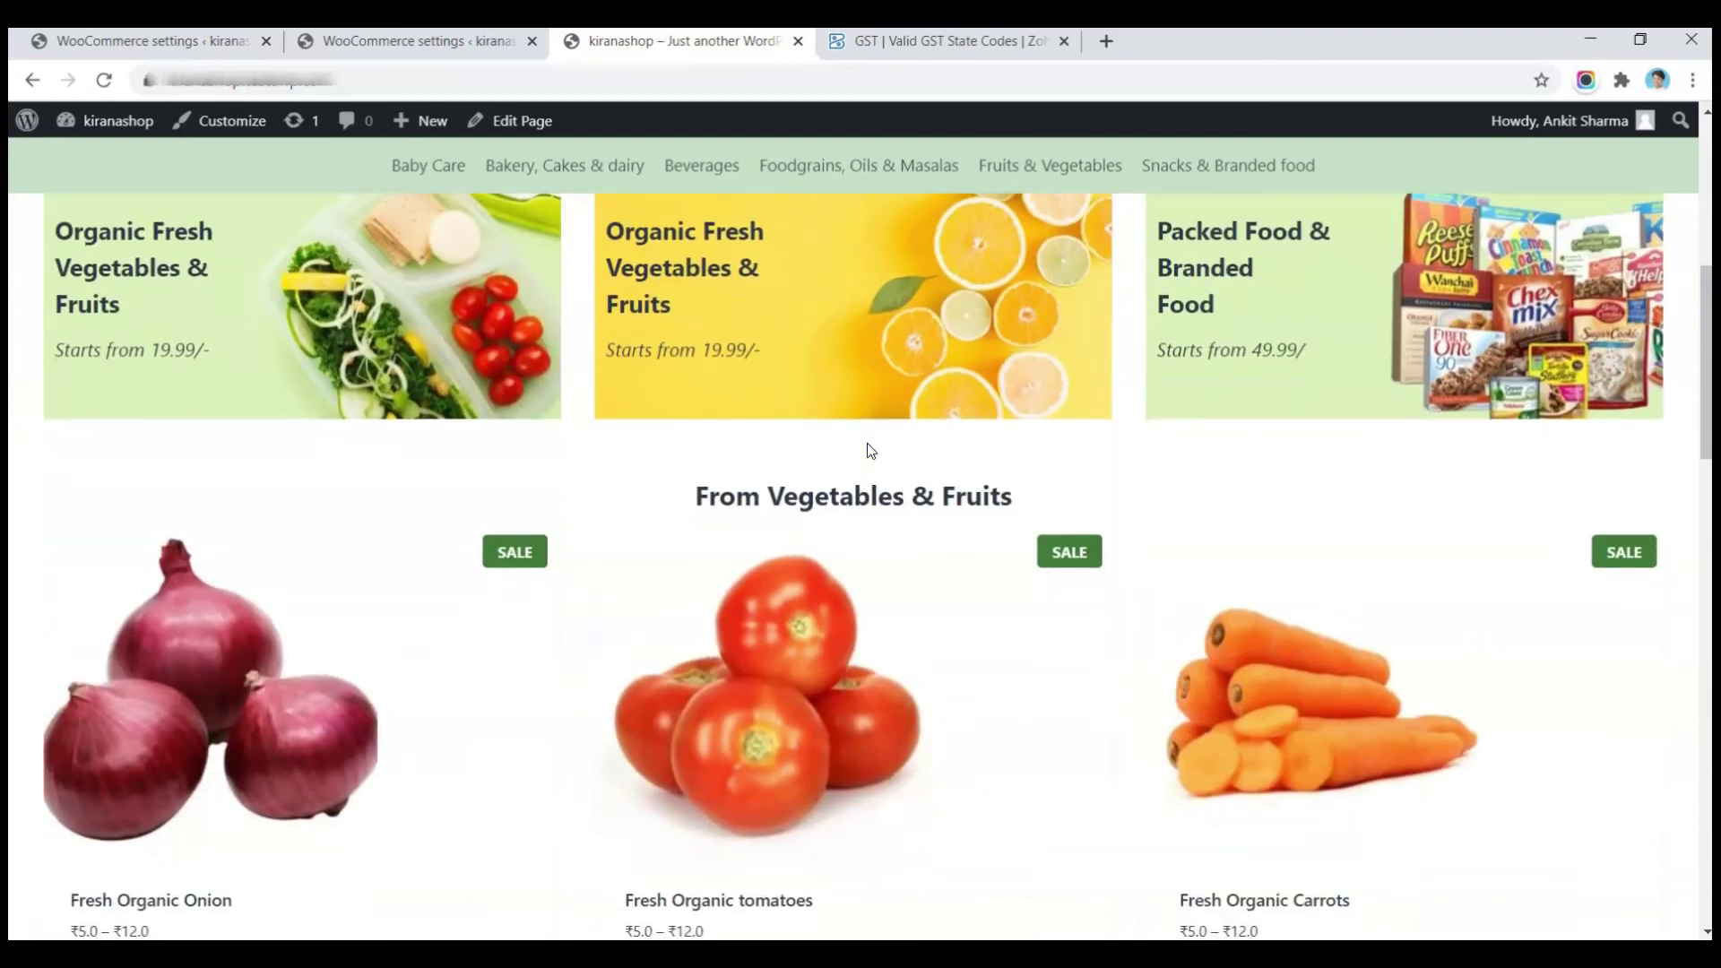
scroll(871, 450, down, 6)
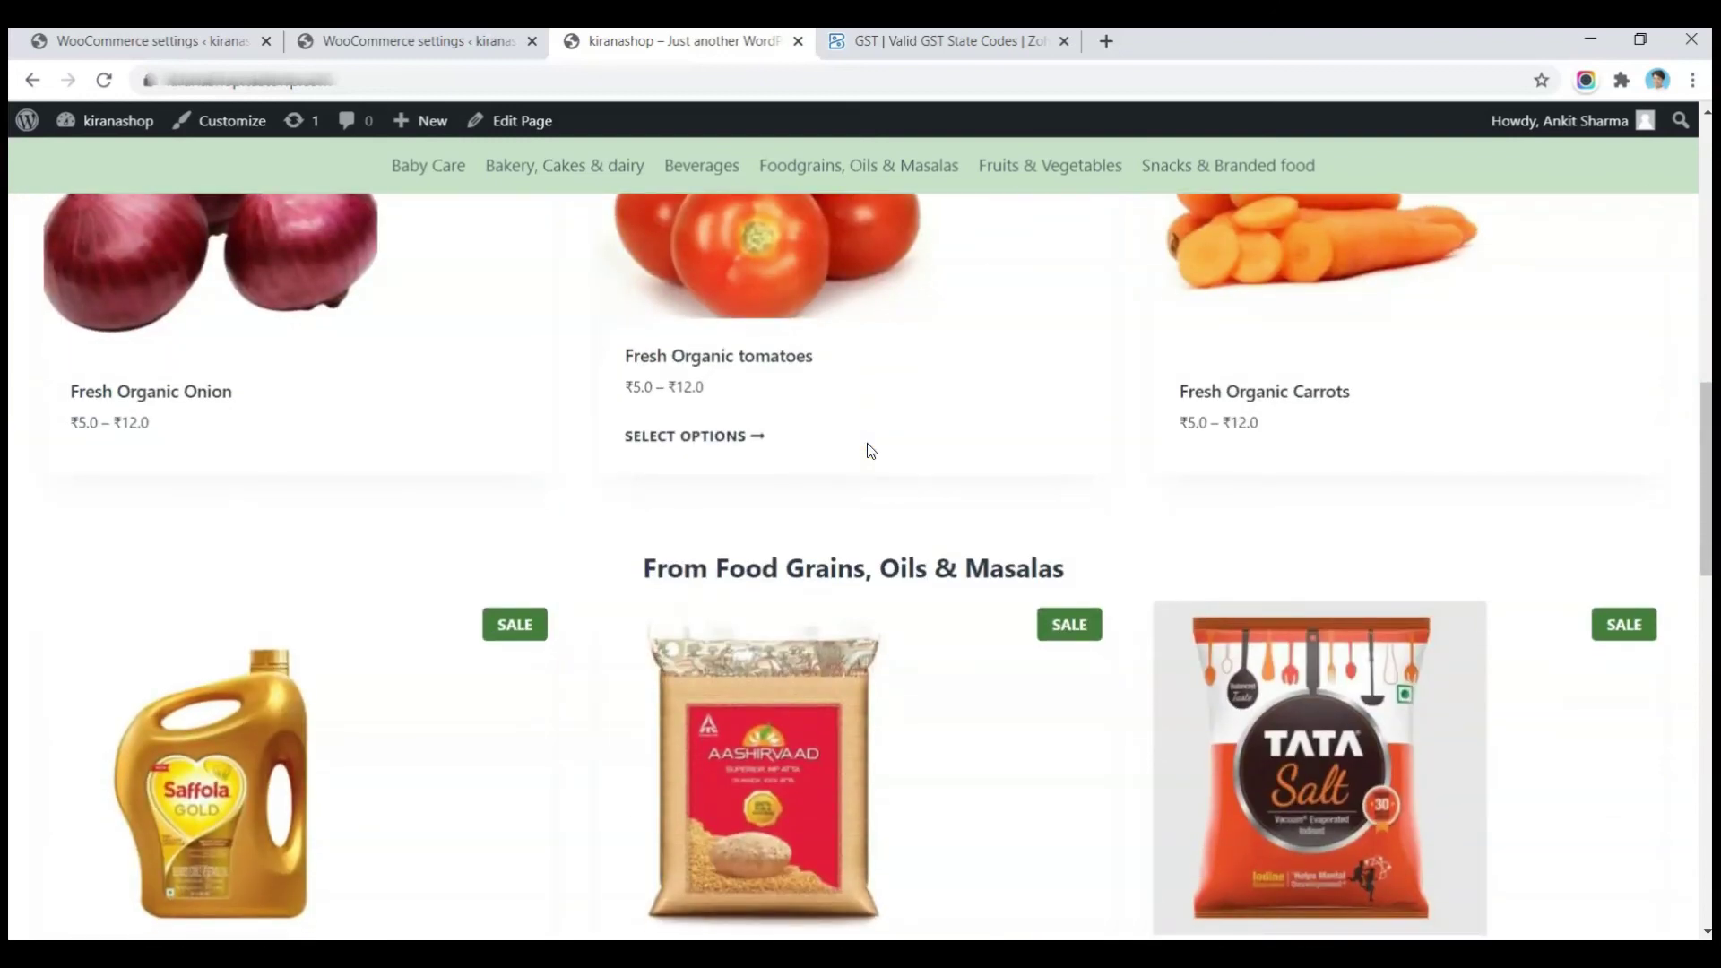
scroll(870, 450, down, 4)
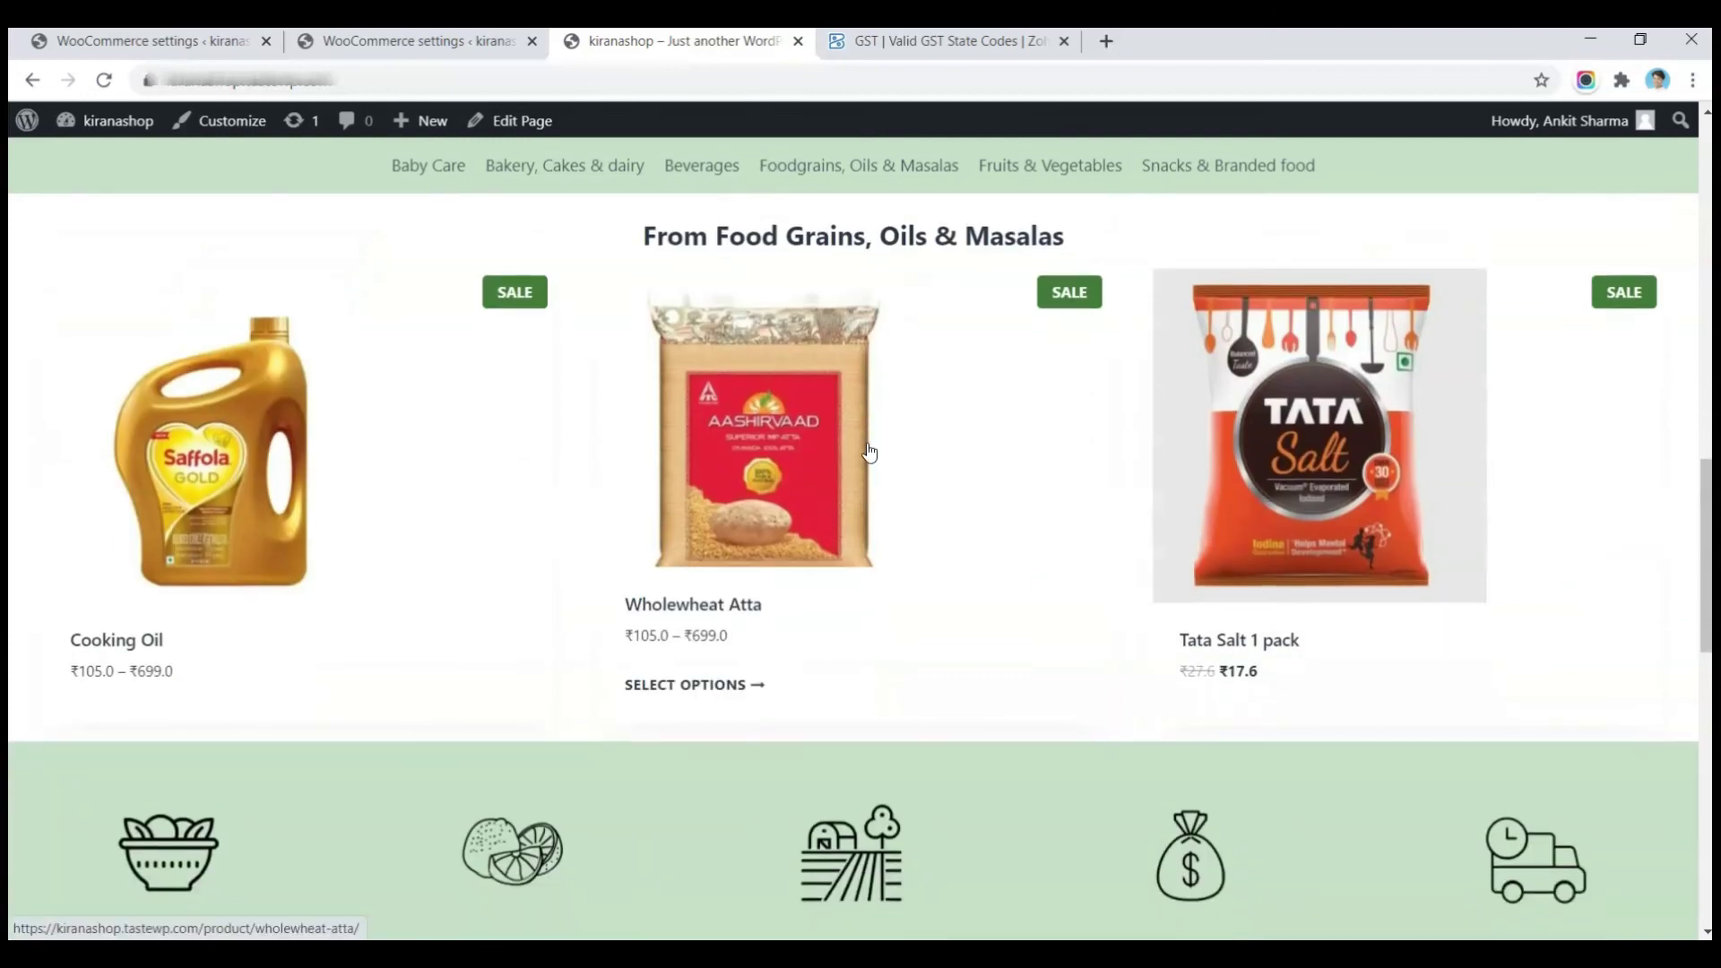
scroll(868, 450, down, 4)
scroll(868, 450, up, 18)
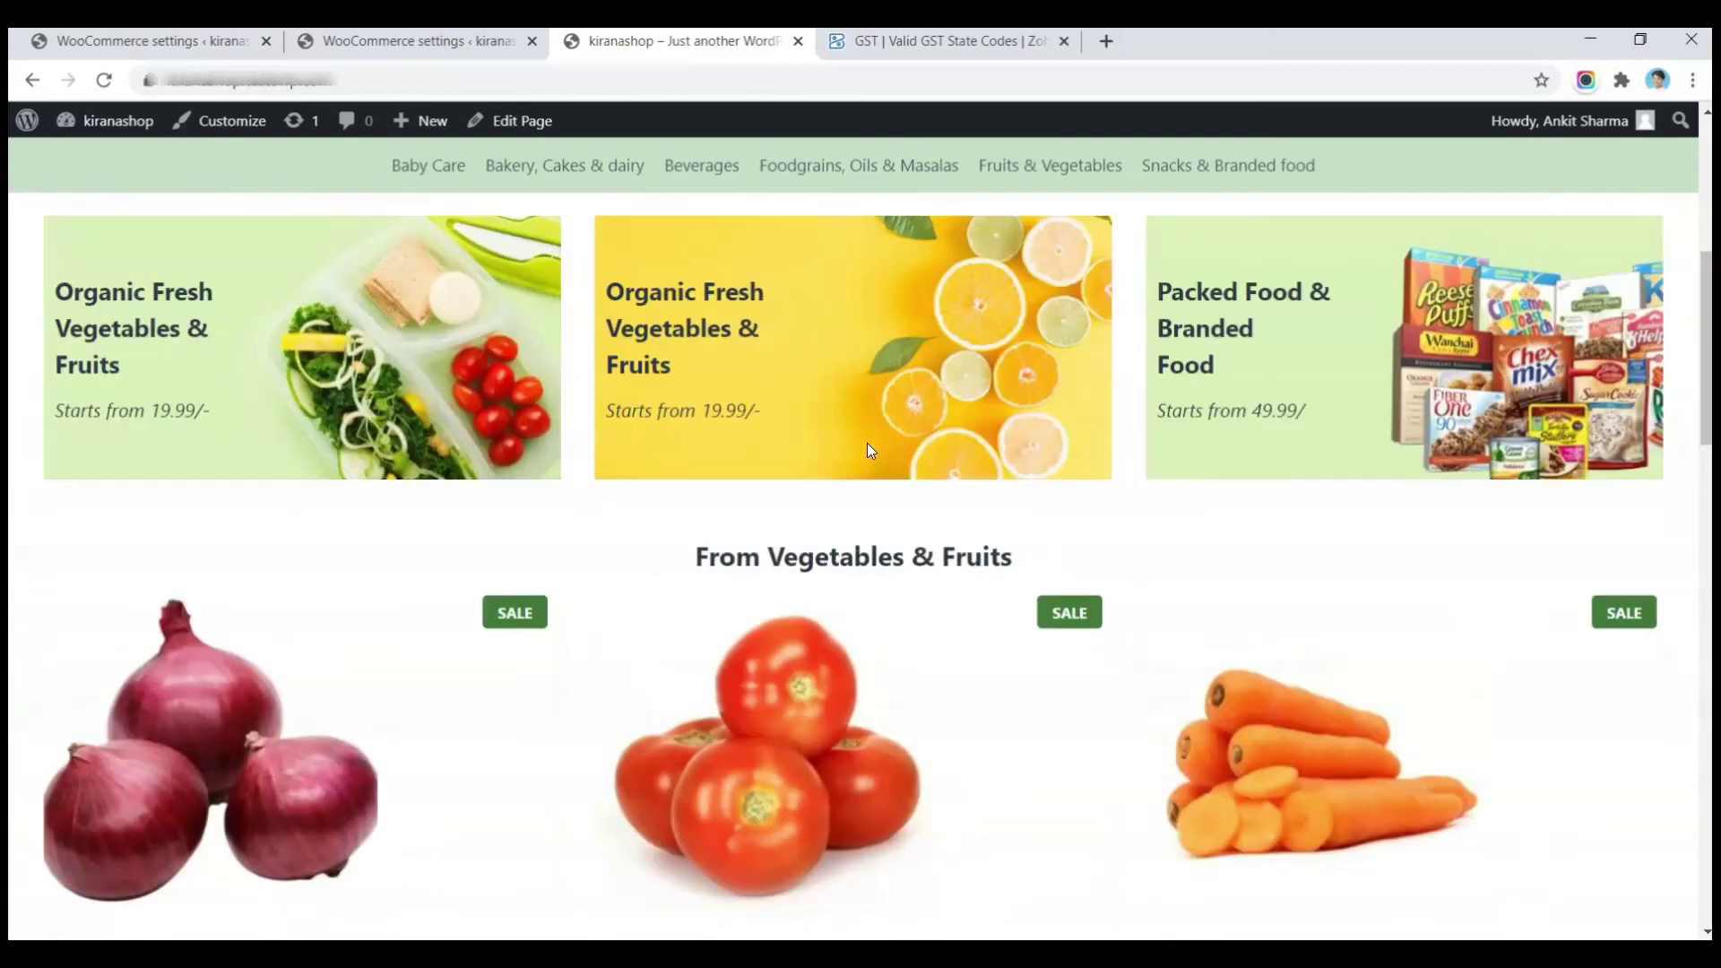